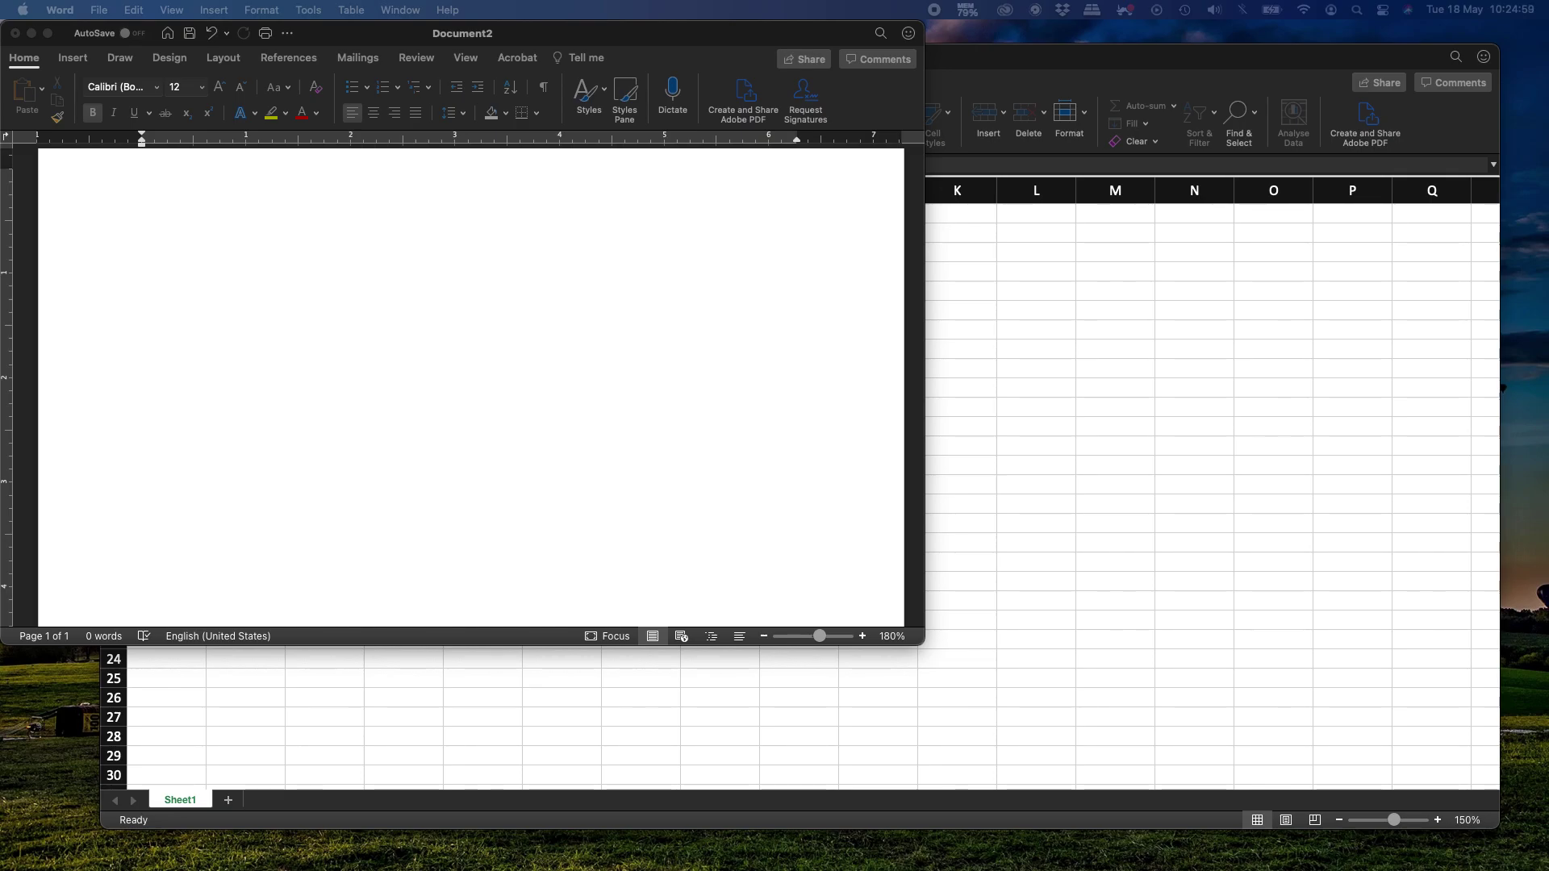
# - Write the bold title "Frequency histogram and polygon" at the start of the blank document
pyautogui.click(636, 328)
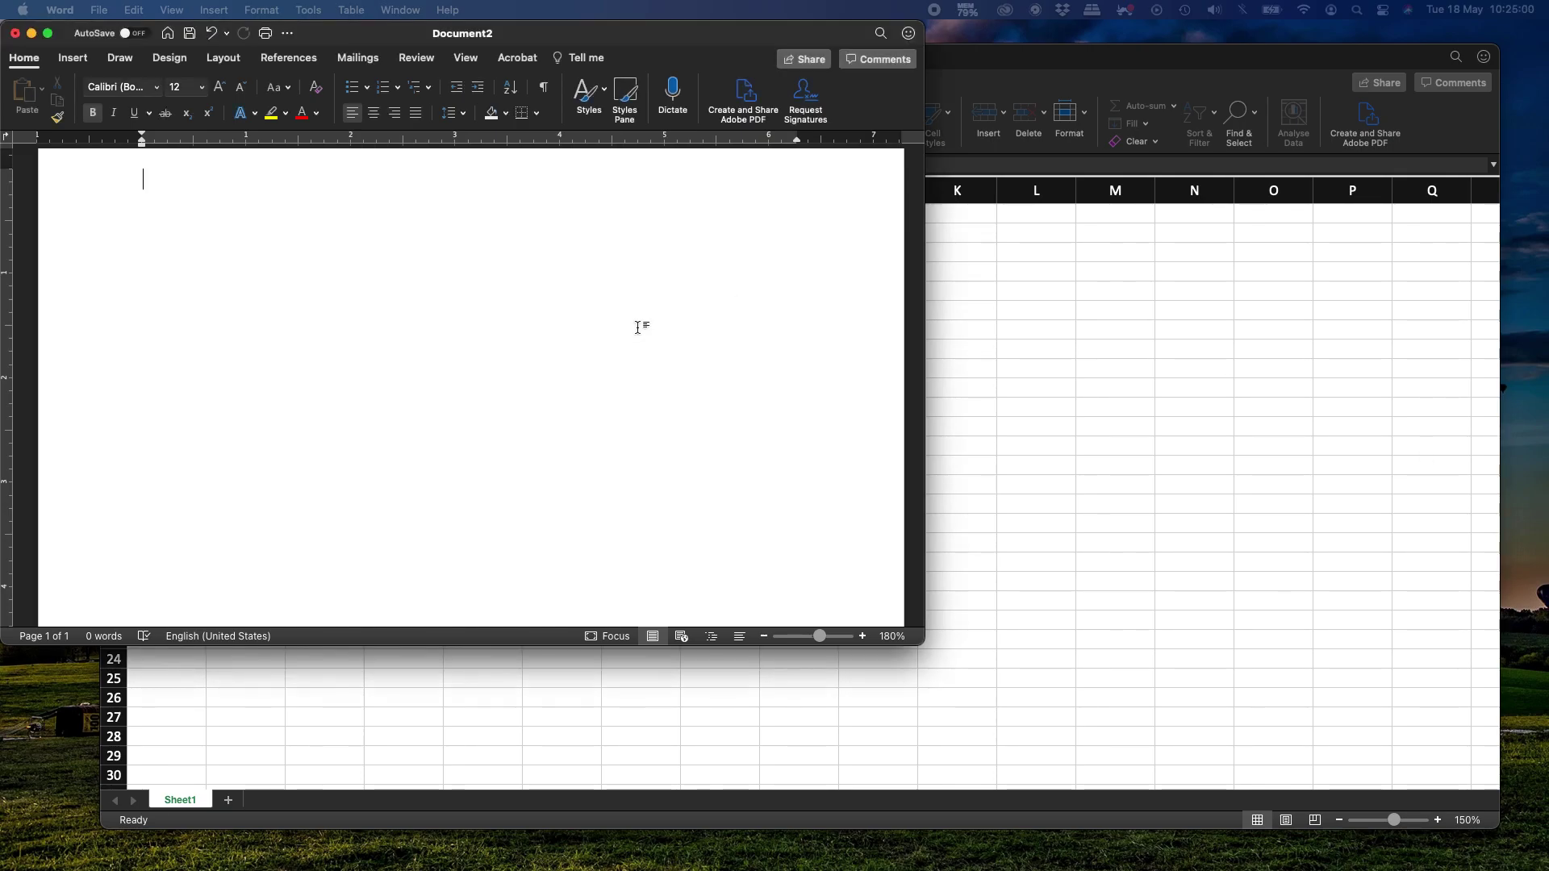
pyautogui.write('B')
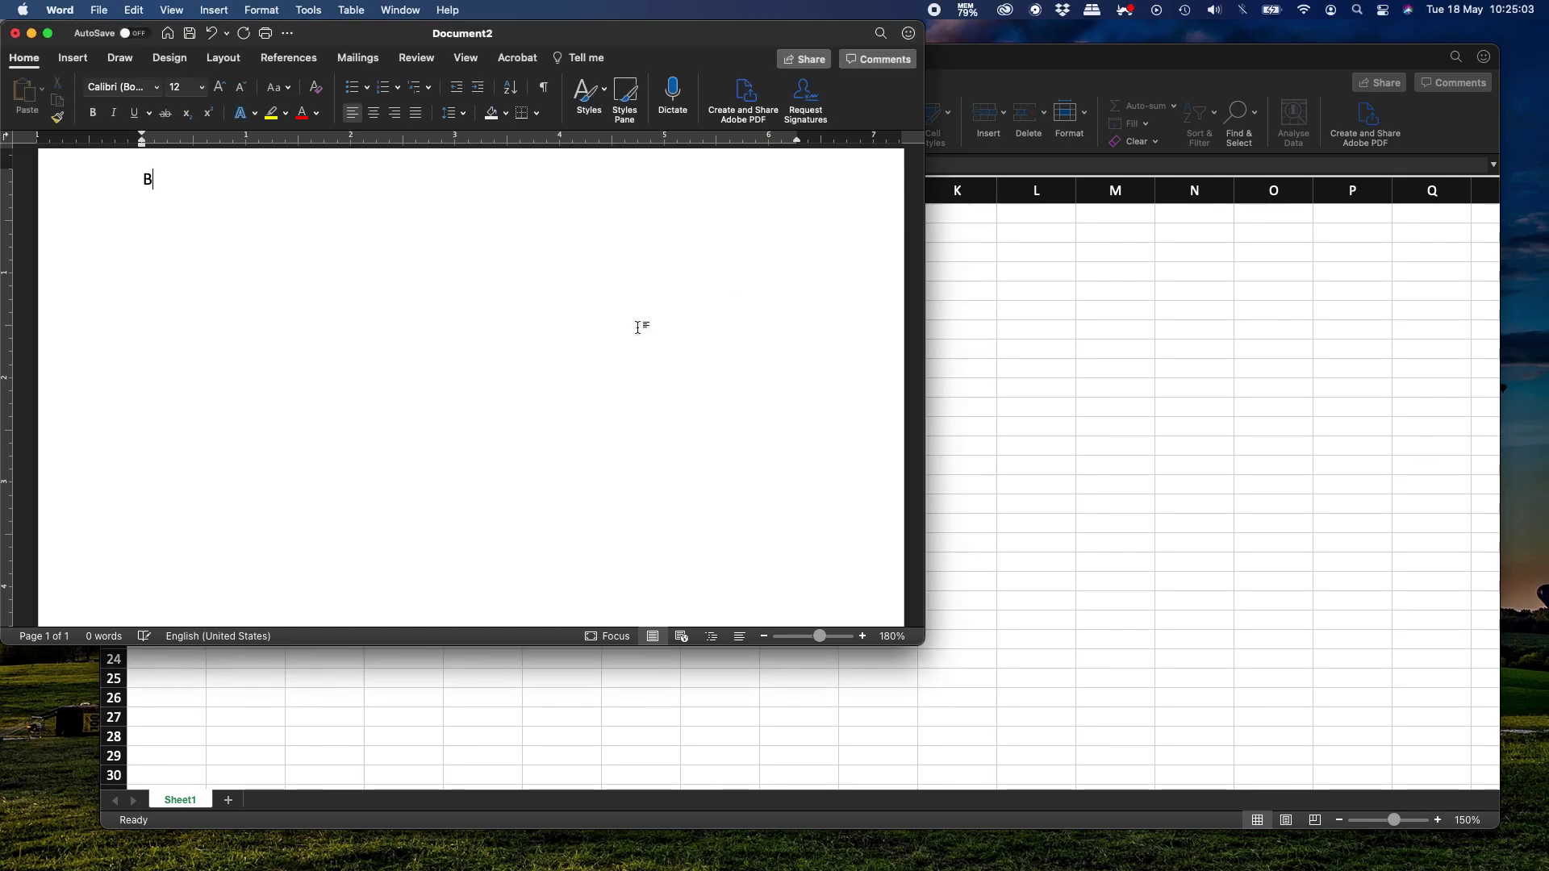
pyautogui.write('Frequency')
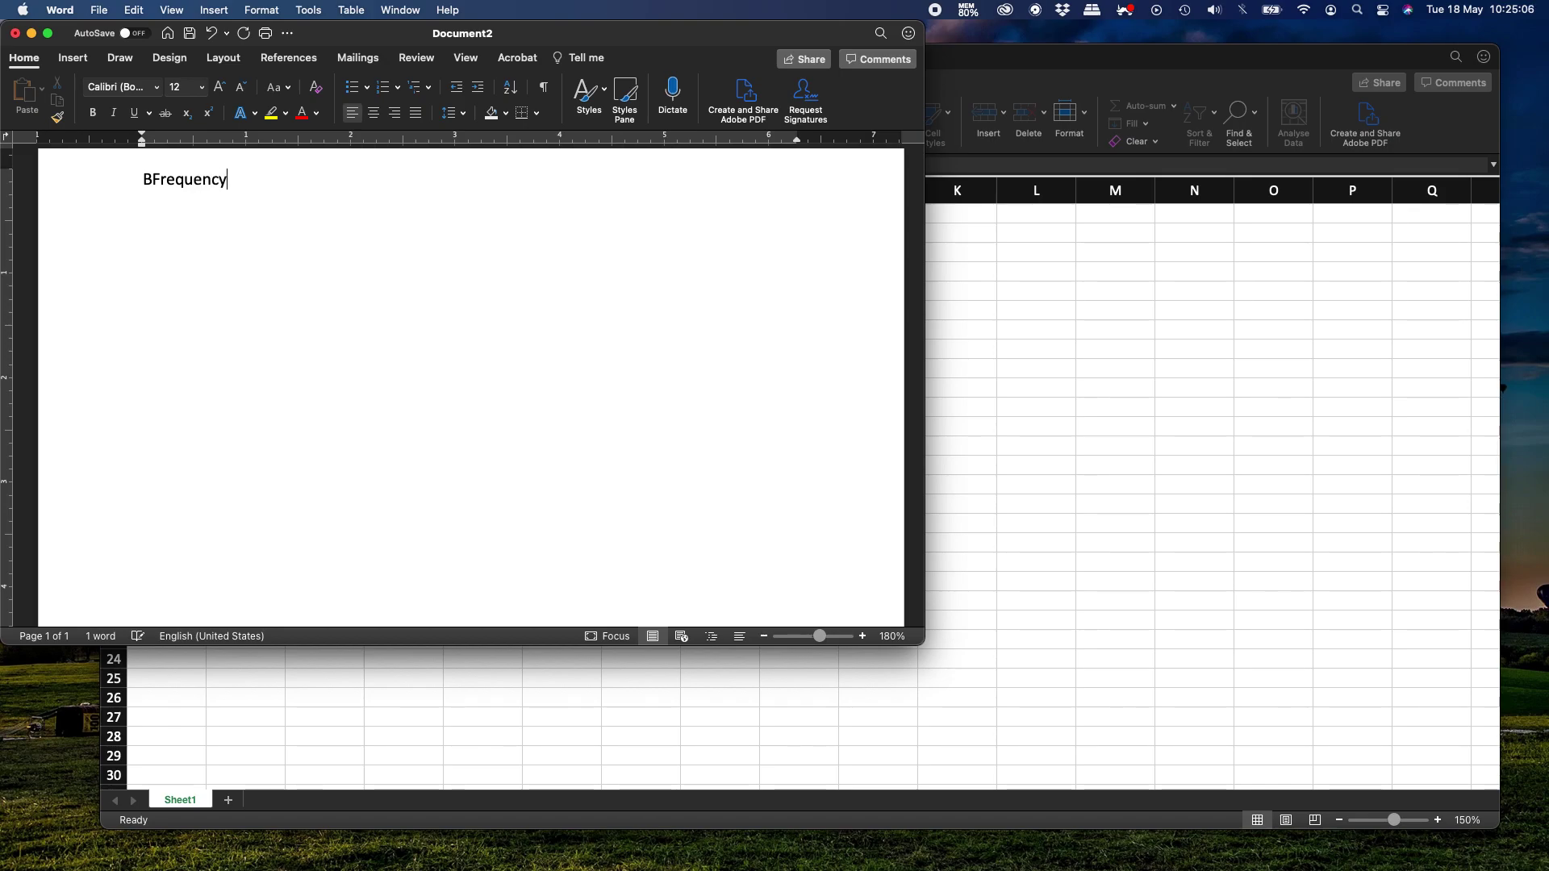
pyautogui.press('super+Left')
pyautogui.press('BackSpace')
pyautogui.press('super+a')
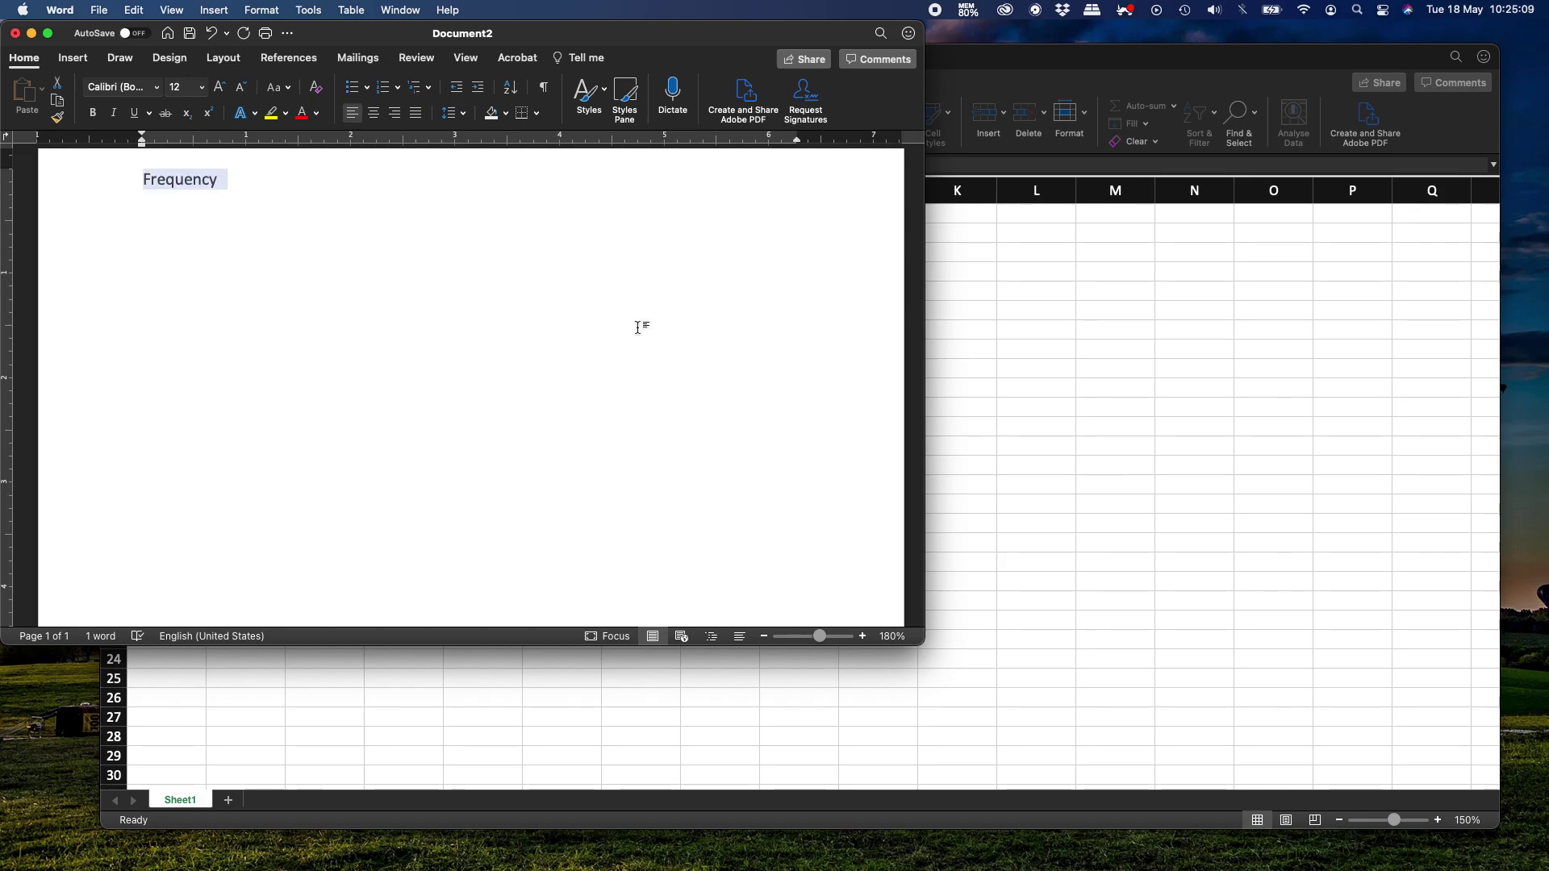
pyautogui.press('super+b')
pyautogui.press('Right')
pyautogui.write('histo')
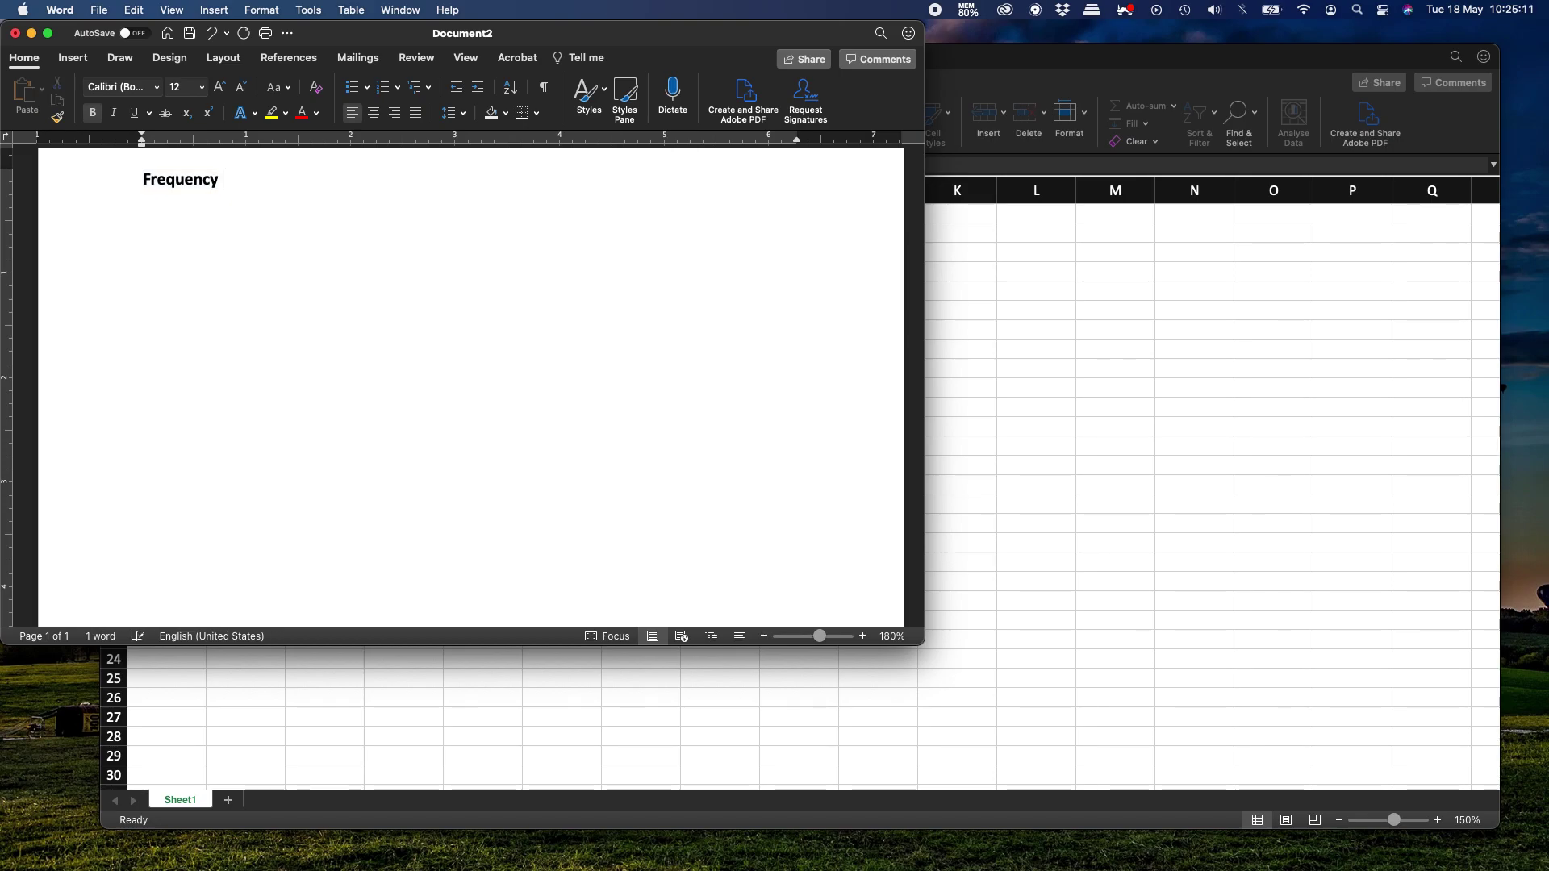
pyautogui.write('gram an')
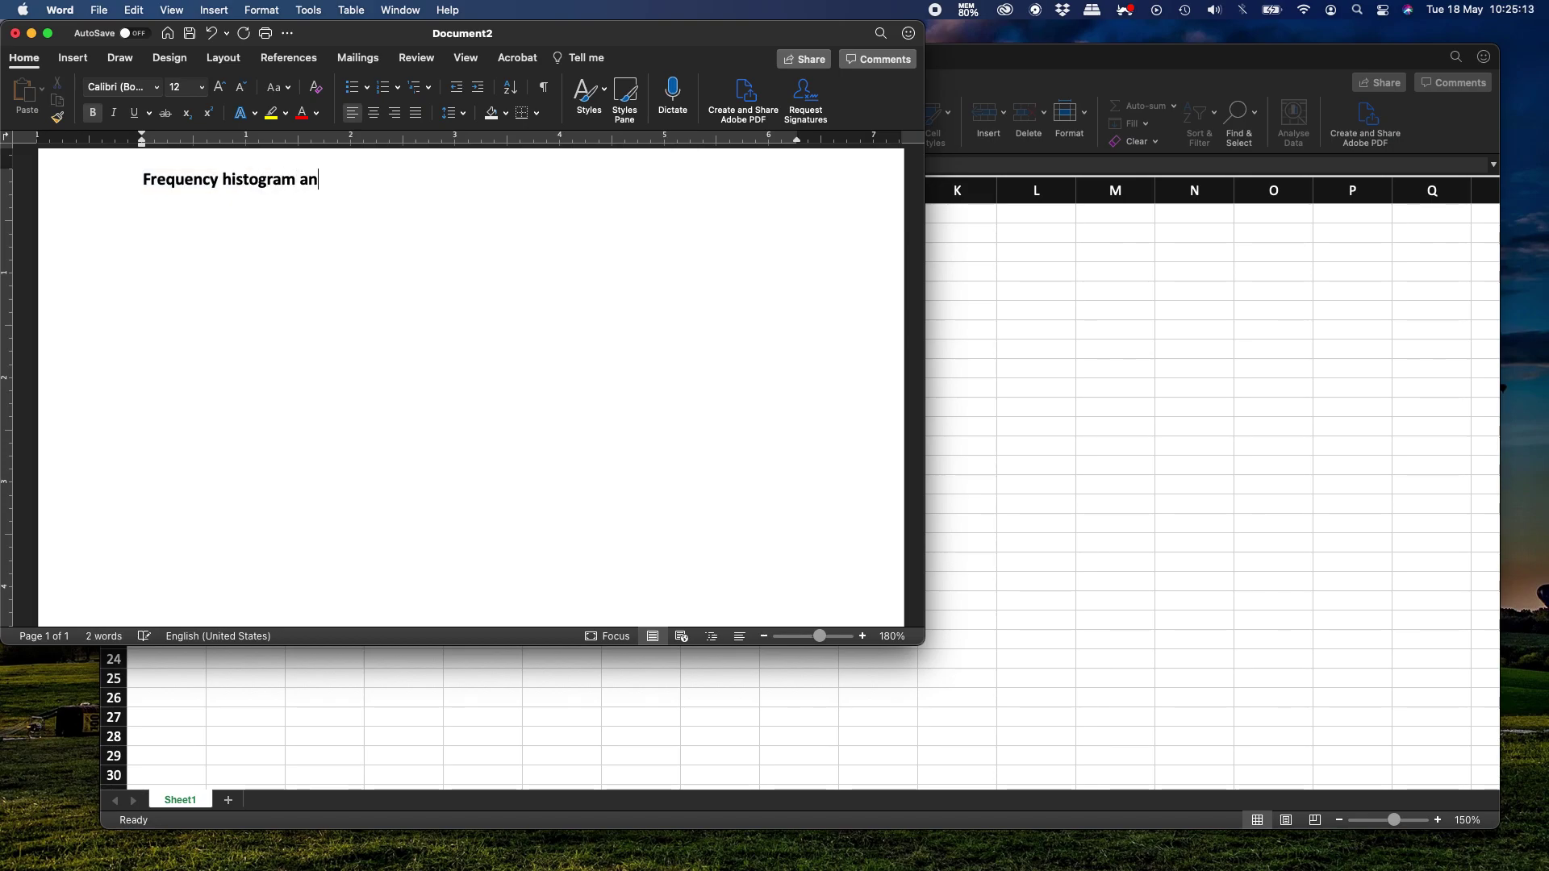
pyautogui.write('d polygon')
pyautogui.press('Return')
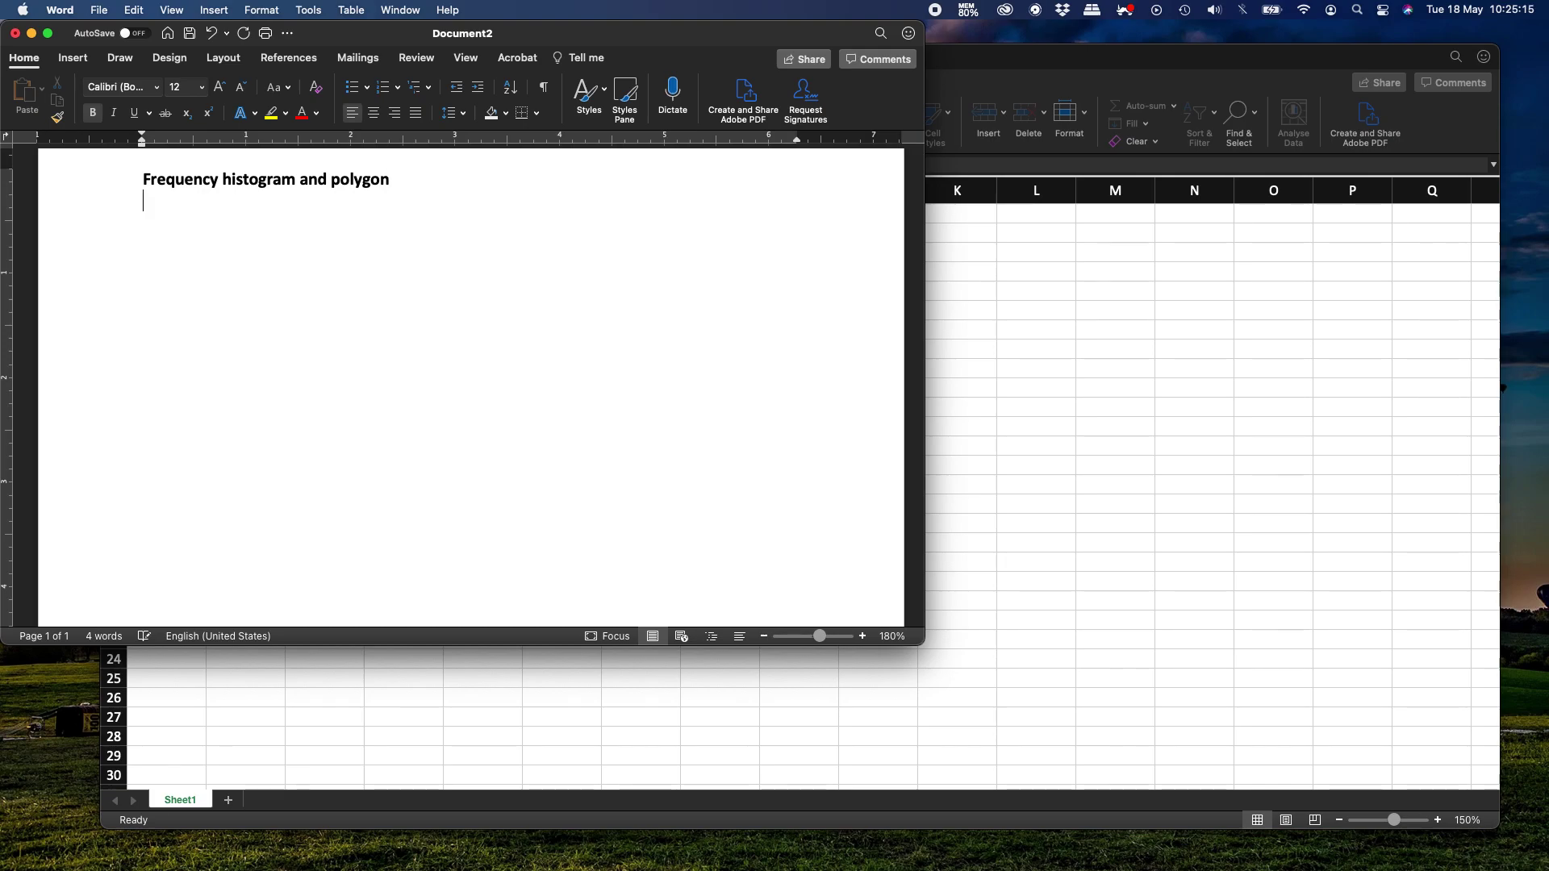
# - Add a bold subheading "Histogram" under the title, separated from it by an empty line
pyautogui.press('Return')
pyautogui.press('super+b')
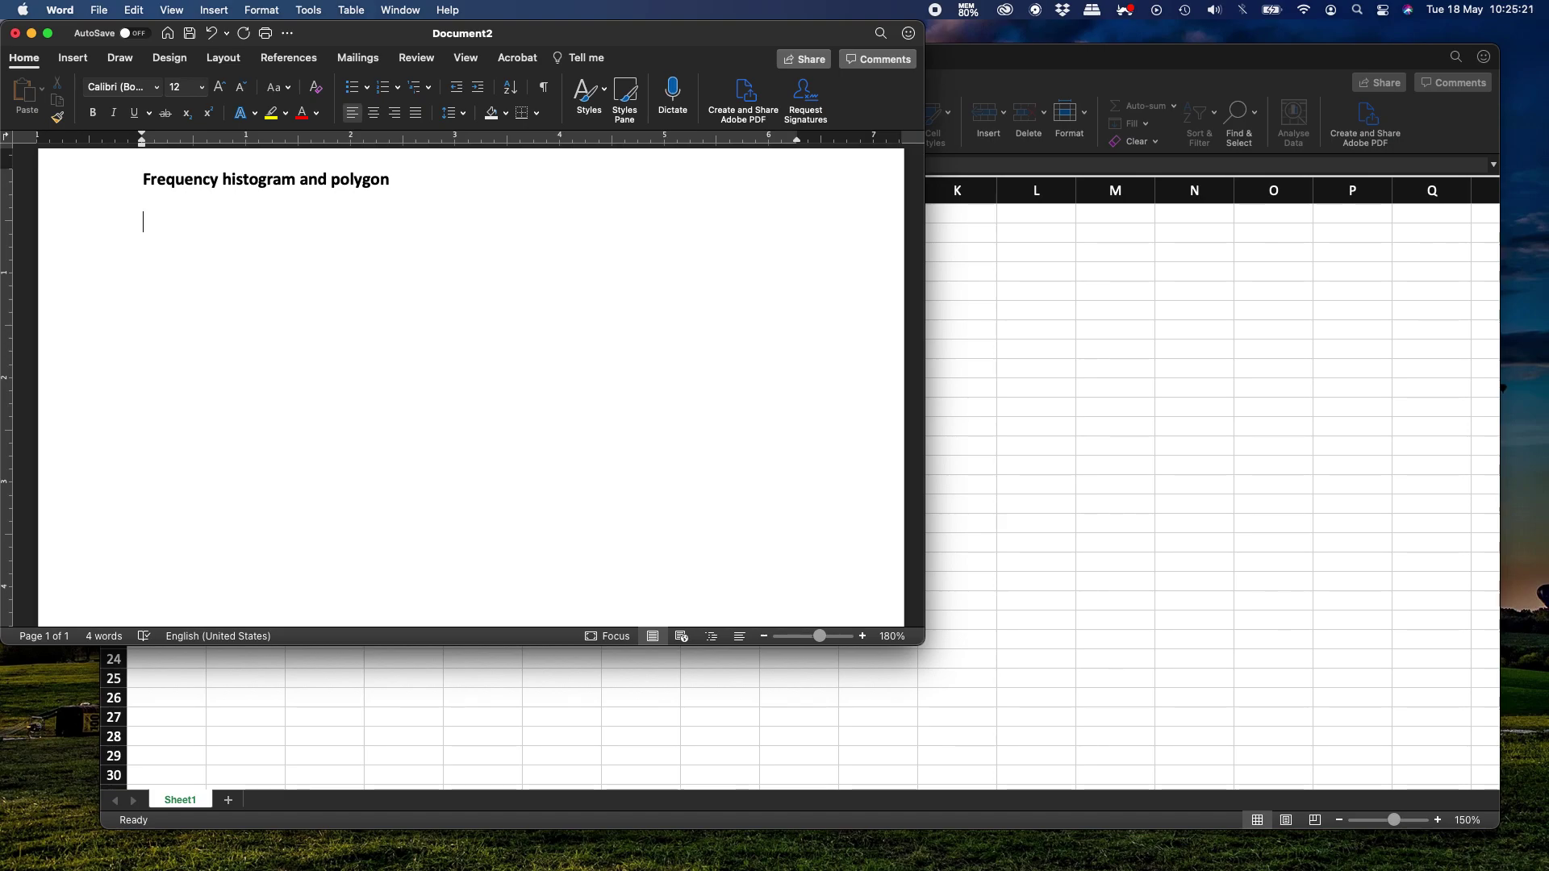
pyautogui.press('super+b')
pyautogui.write('Histogram')
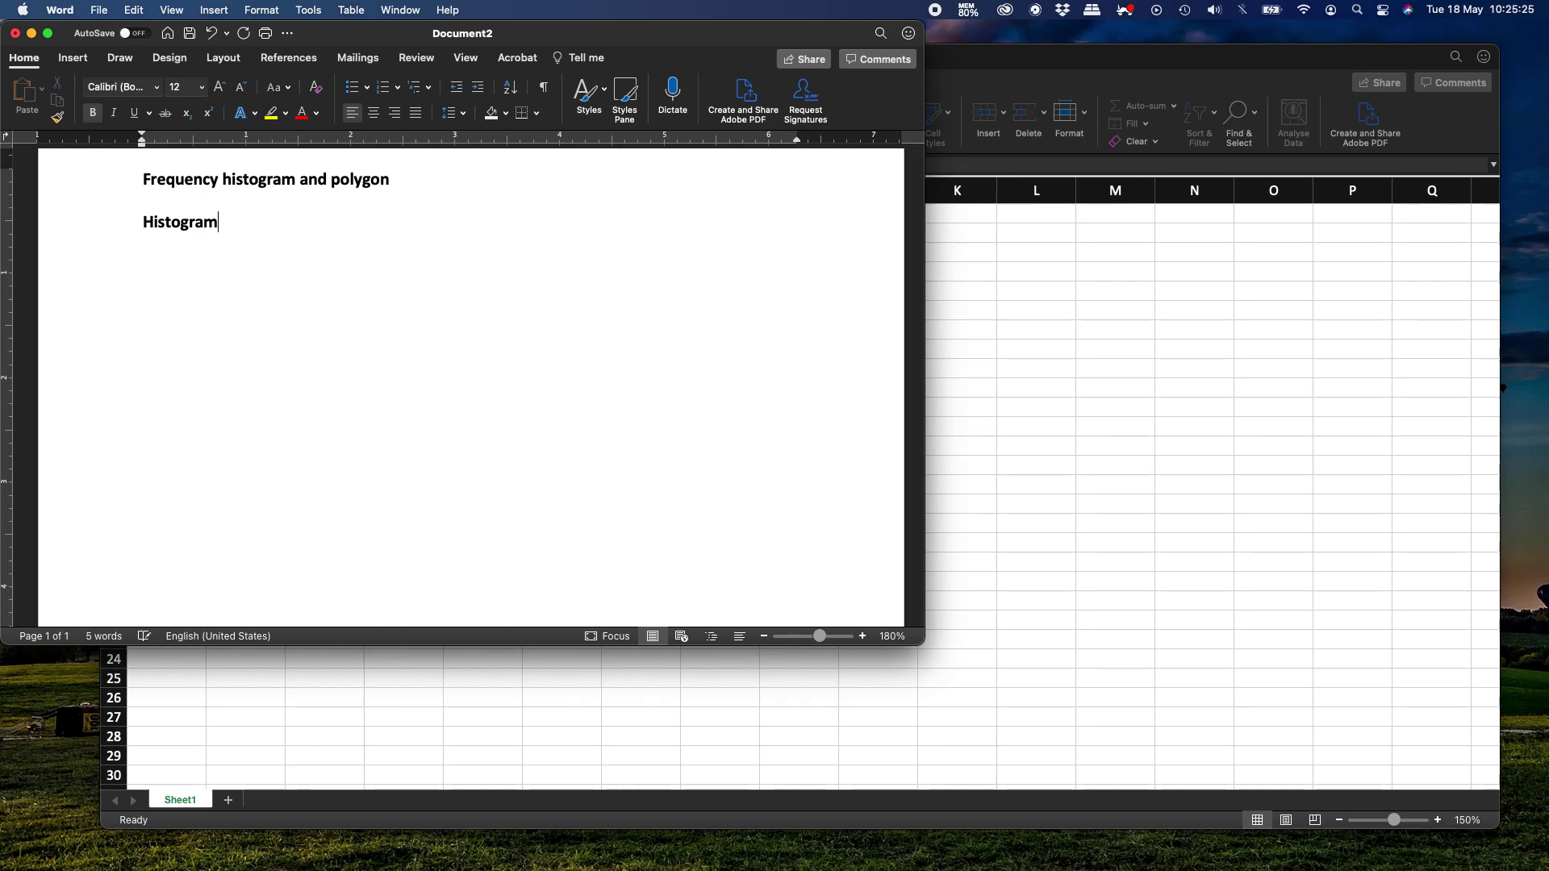
pyautogui.press('Return')
# - Under the Histogram subheading, write in regular weight "It is a visual/graphic display of data with the use of bars with different heights."
pyautogui.press('super+b')
pyautogui.write('It is a visual/graphic display of data')
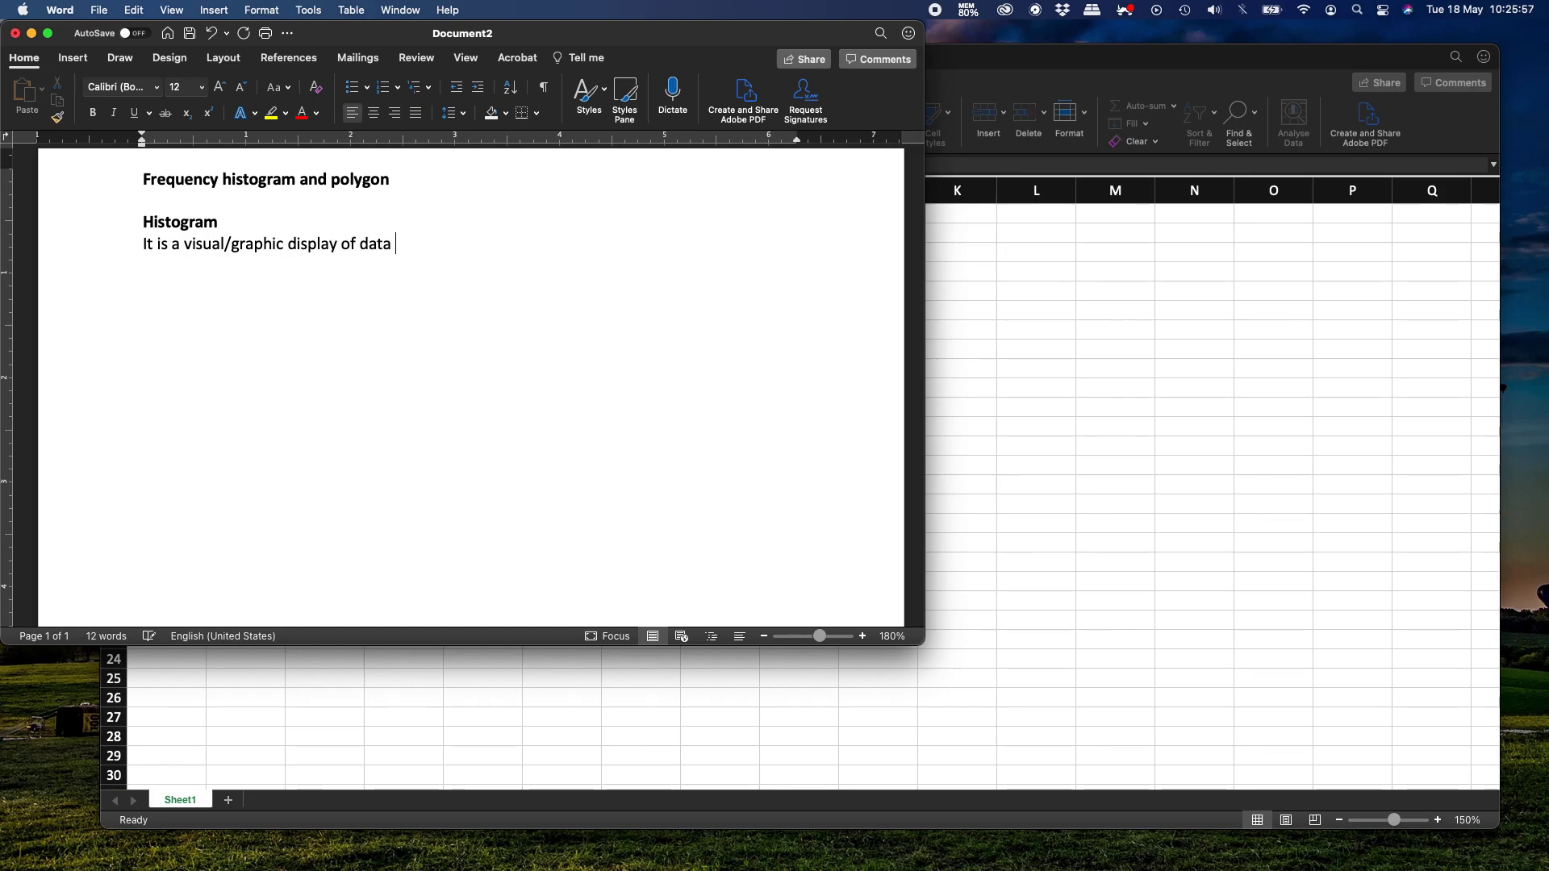
pyautogui.write(' with the use of bars ')
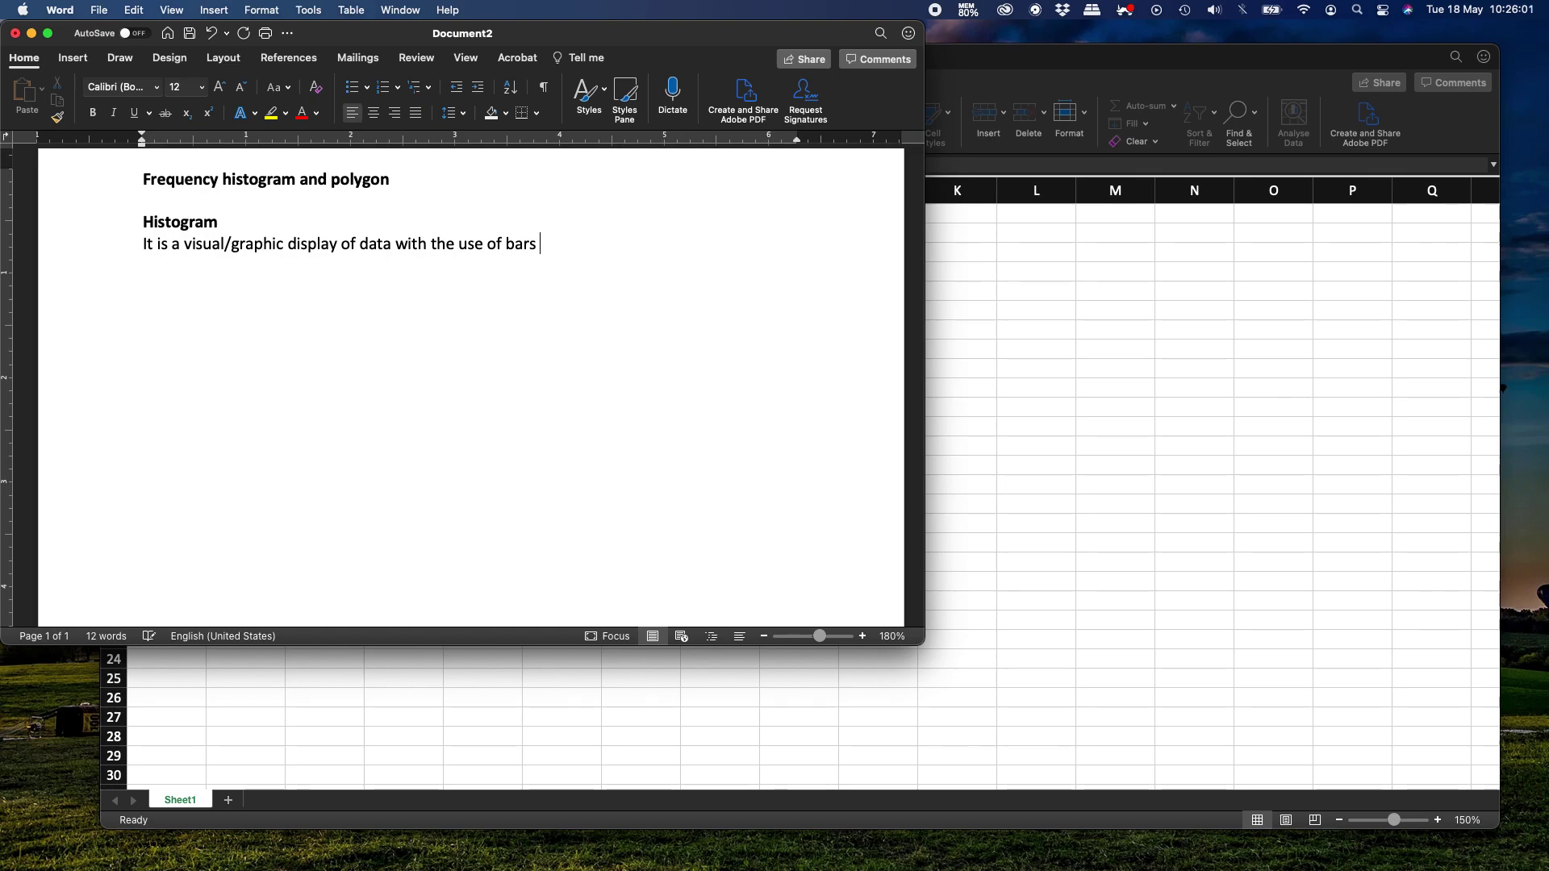
pyautogui.write('with di')
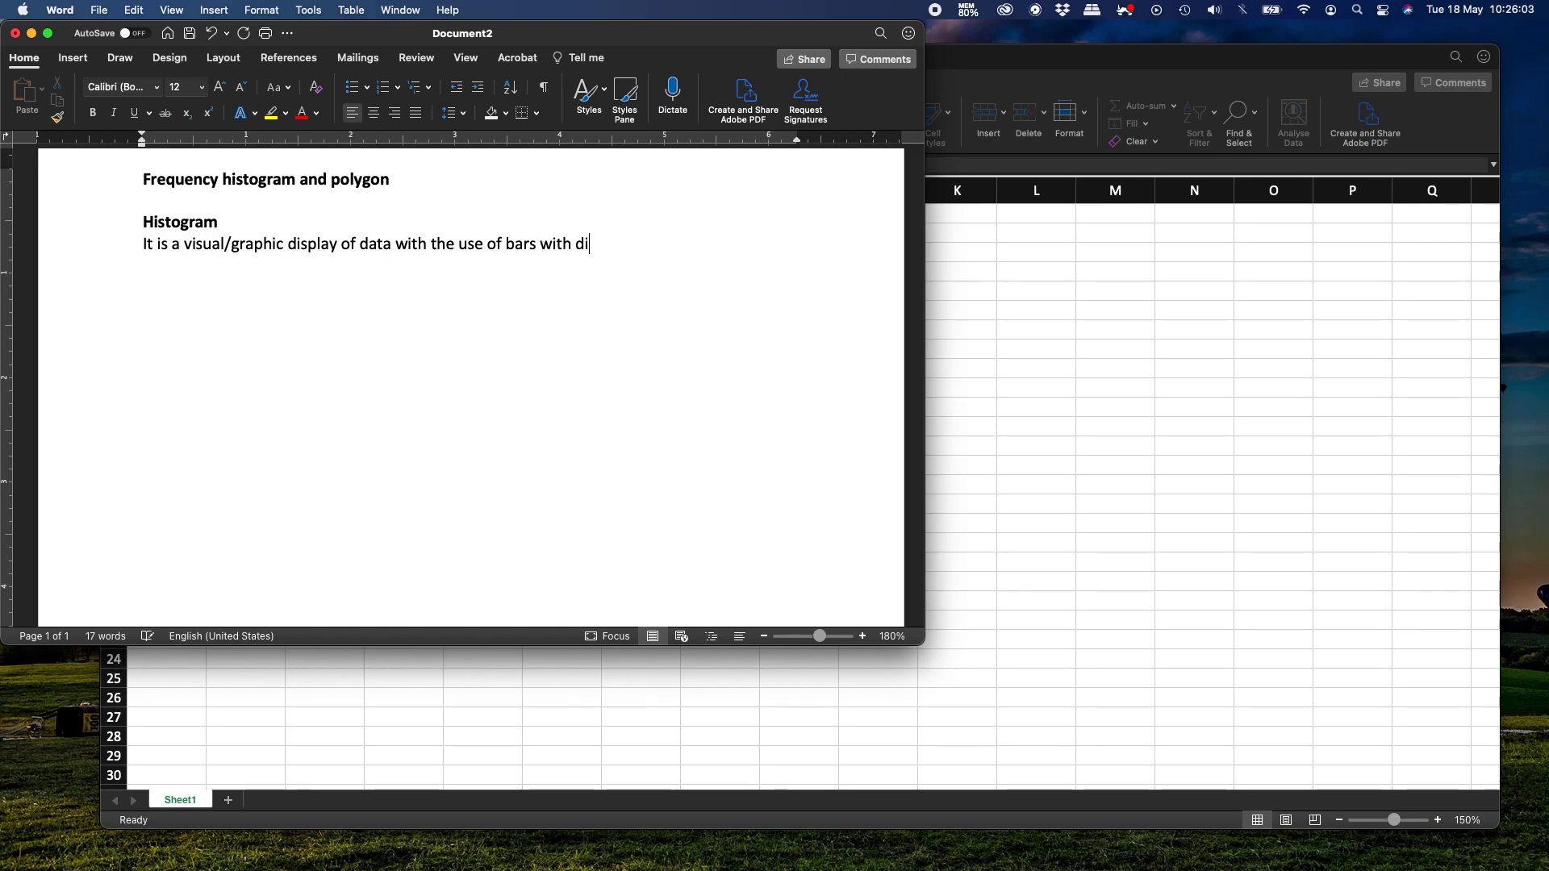
pyautogui.write('fferent heights.')
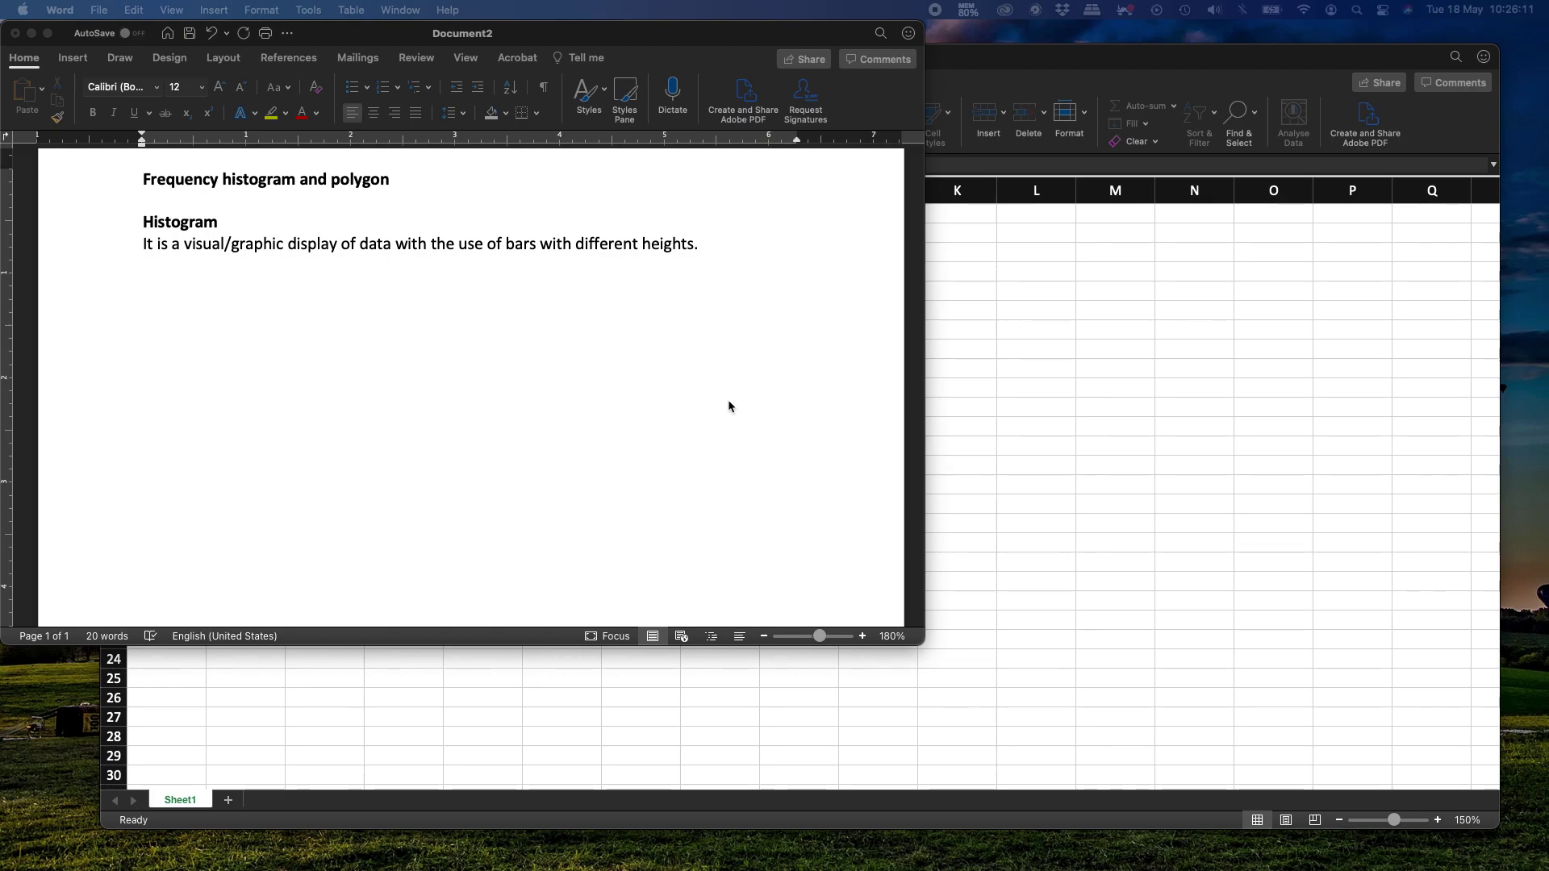
# - Paste the copied bar chart image below the histogram definition and start a new line after it
pyautogui.click(487, 371)
pyautogui.press('super+v')
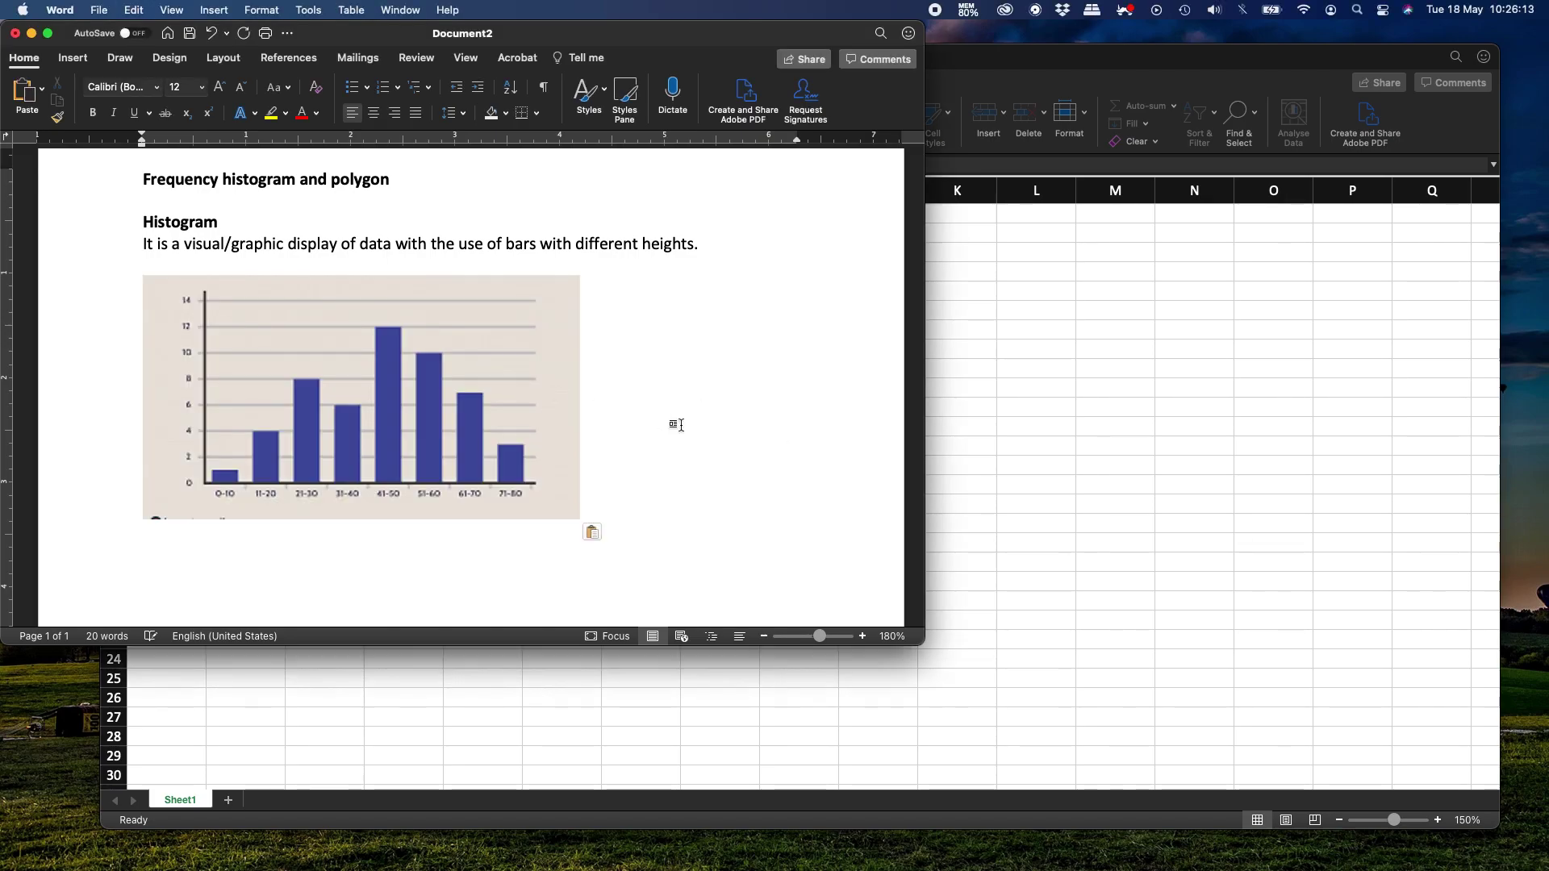
pyautogui.scroll(-3, 676, 423)
pyautogui.press('Return')
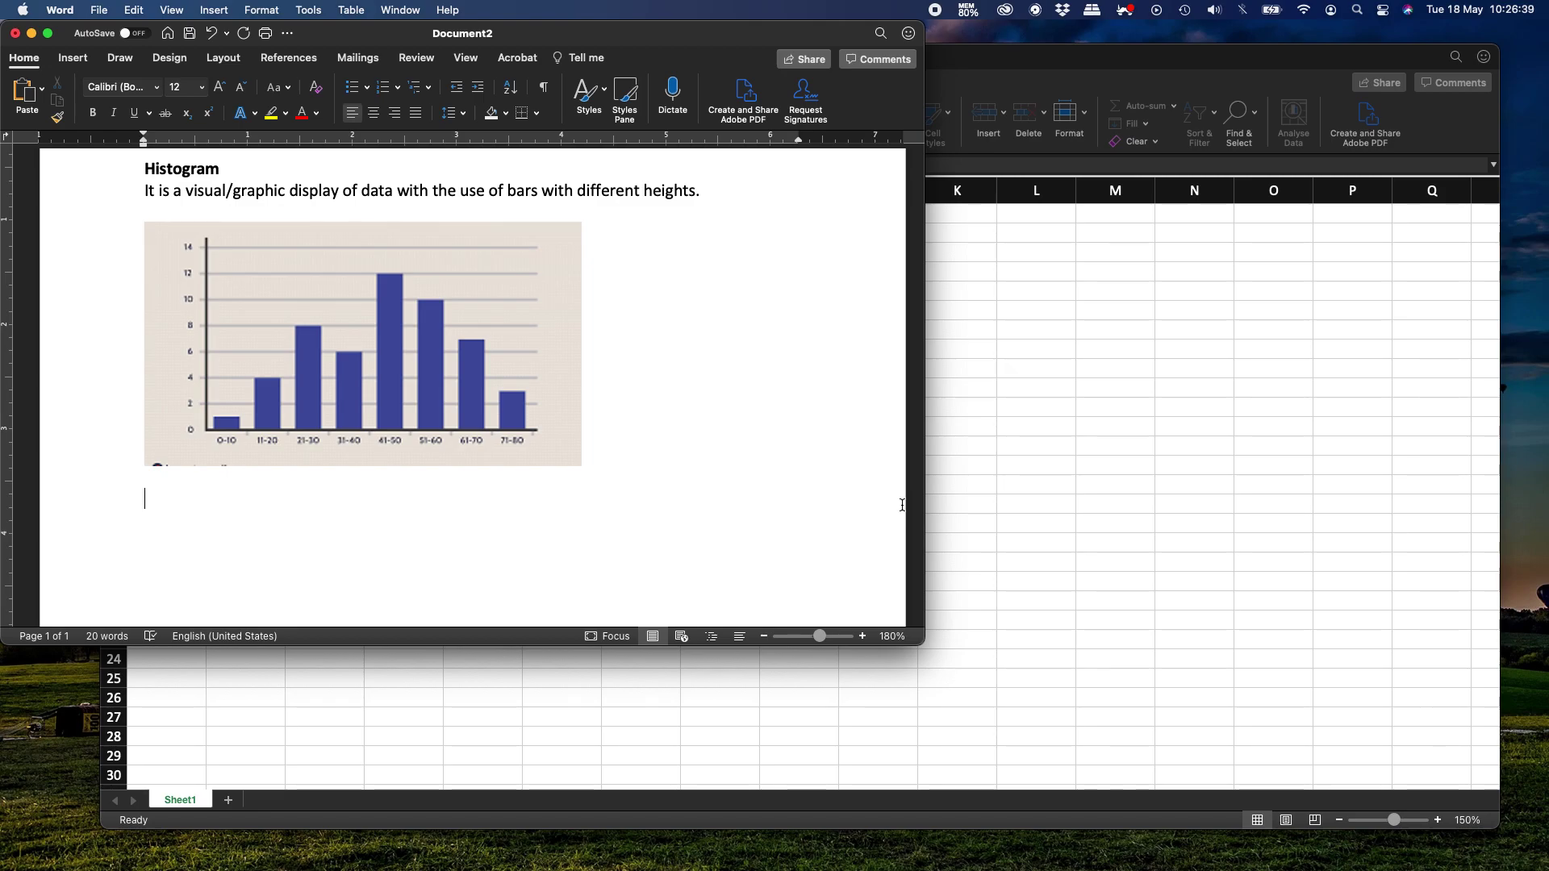
# - Add a bold subheading "Polygon" below the bar chart image
pyautogui.scroll(3, 436, 417)
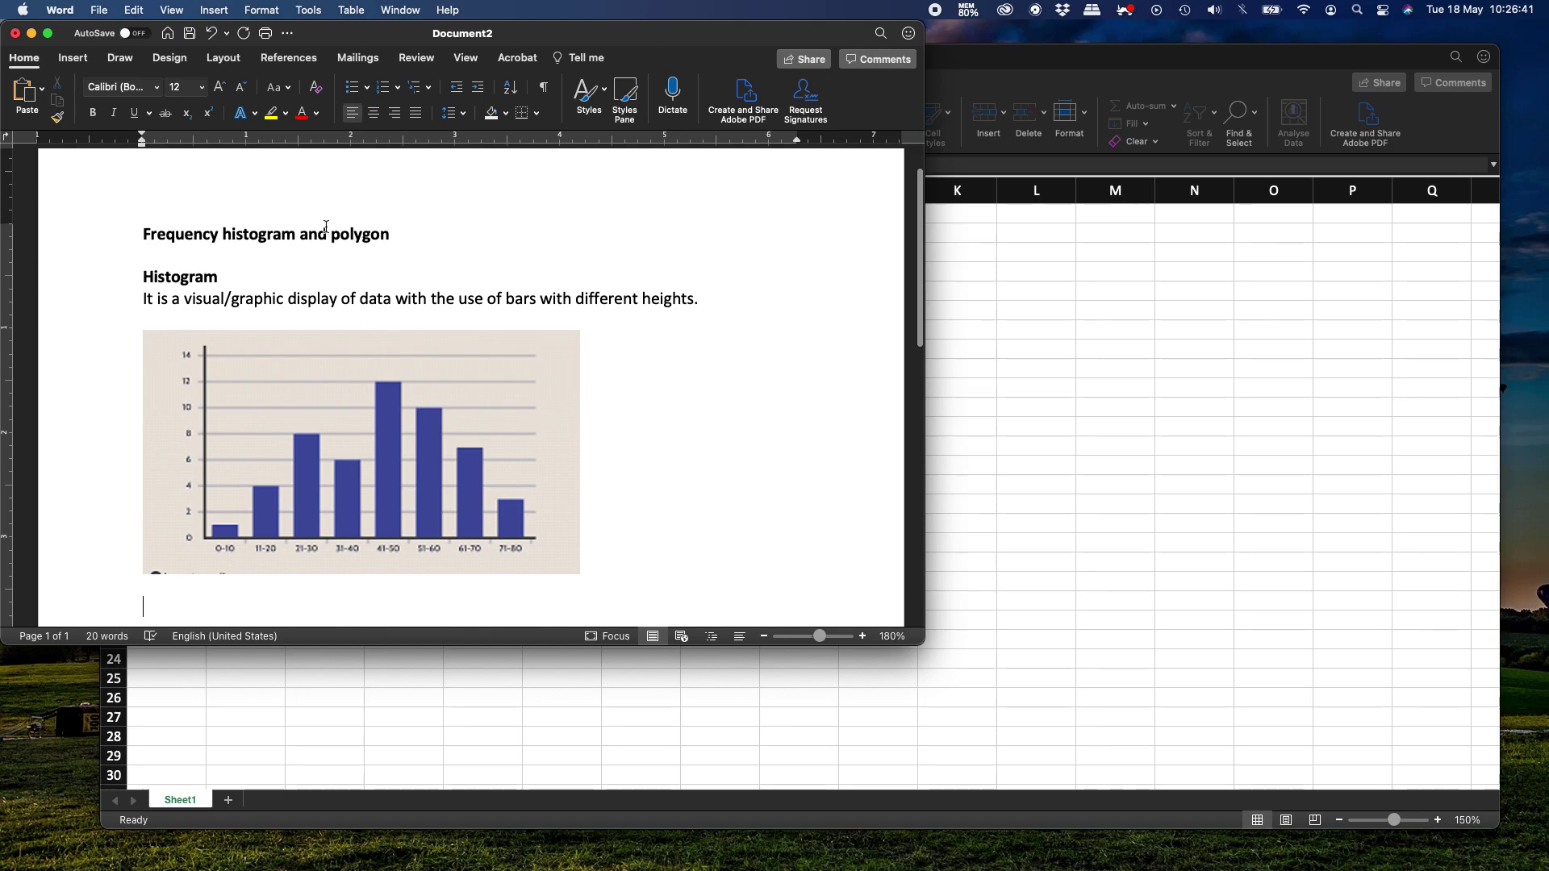
pyautogui.scroll(-2, 407, 409)
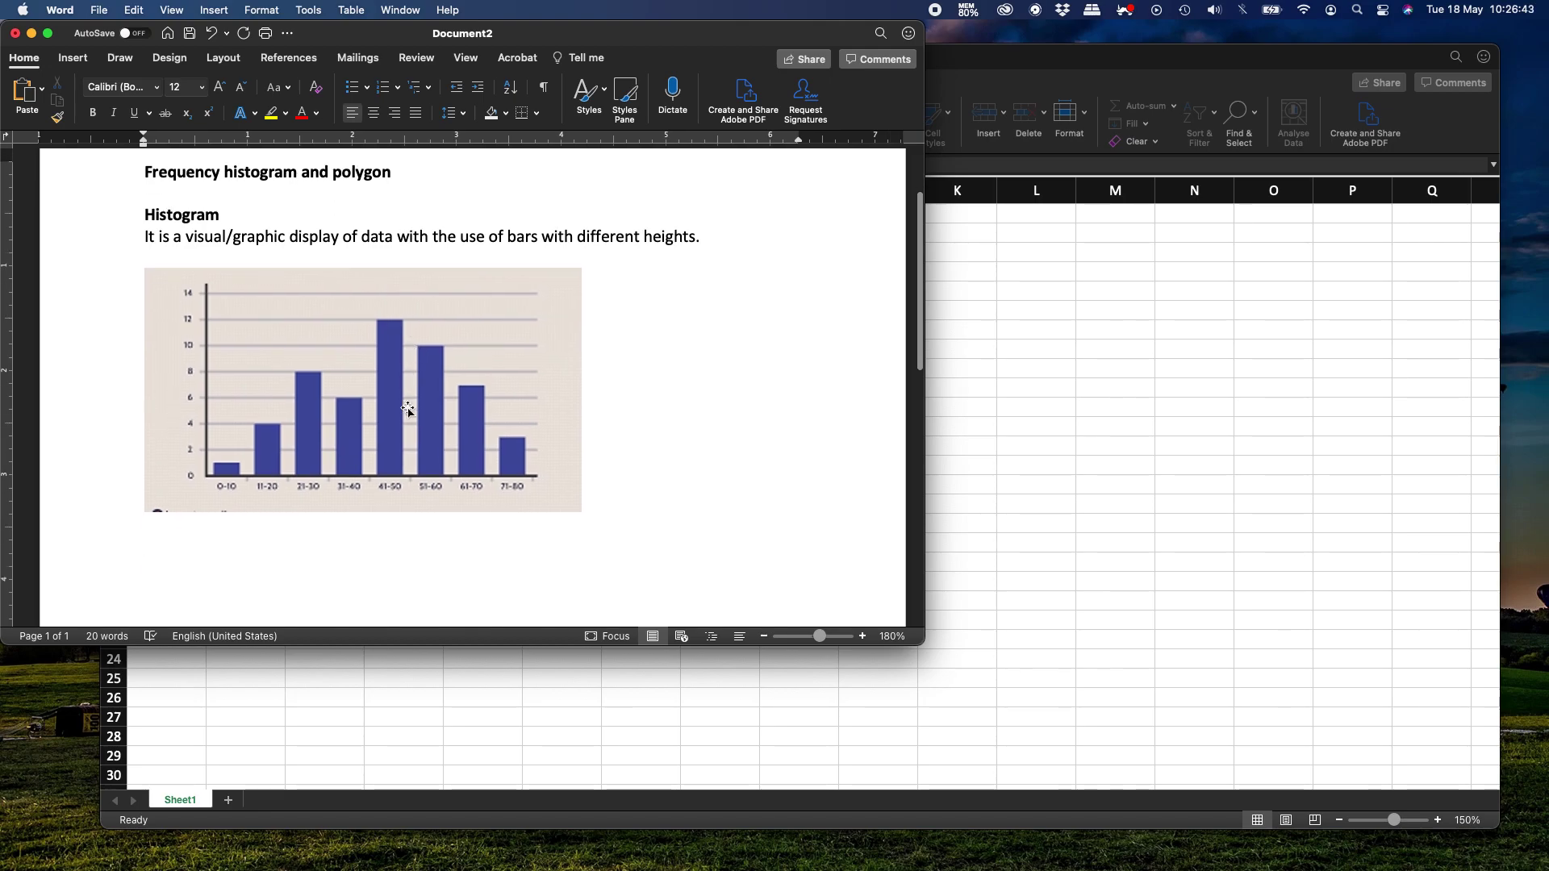
pyautogui.press('super+b')
pyautogui.write('Polygon')
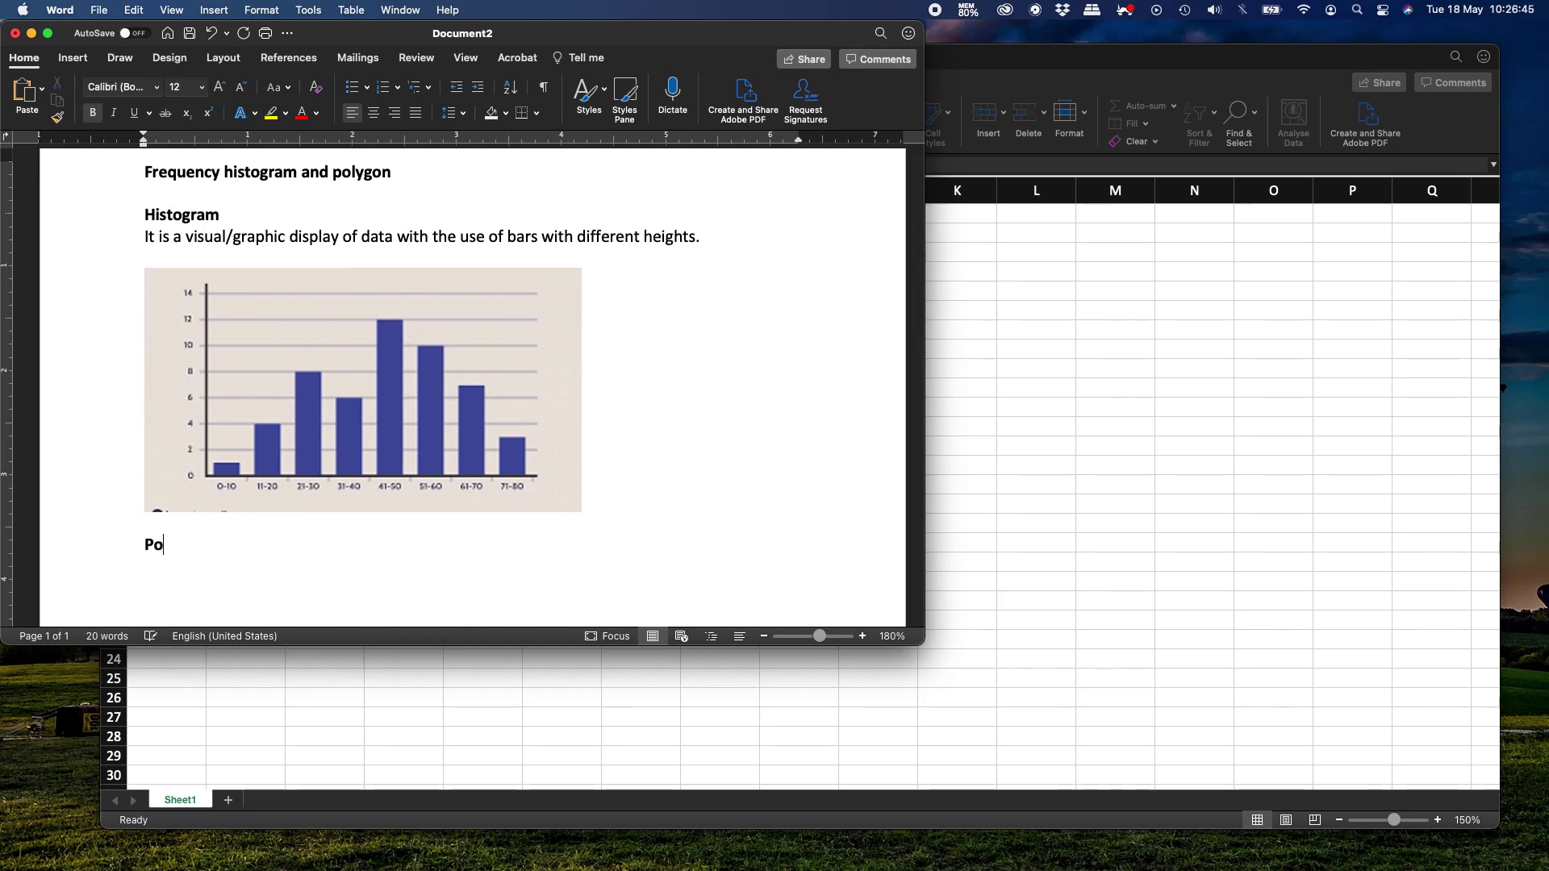
pyautogui.press('Return')
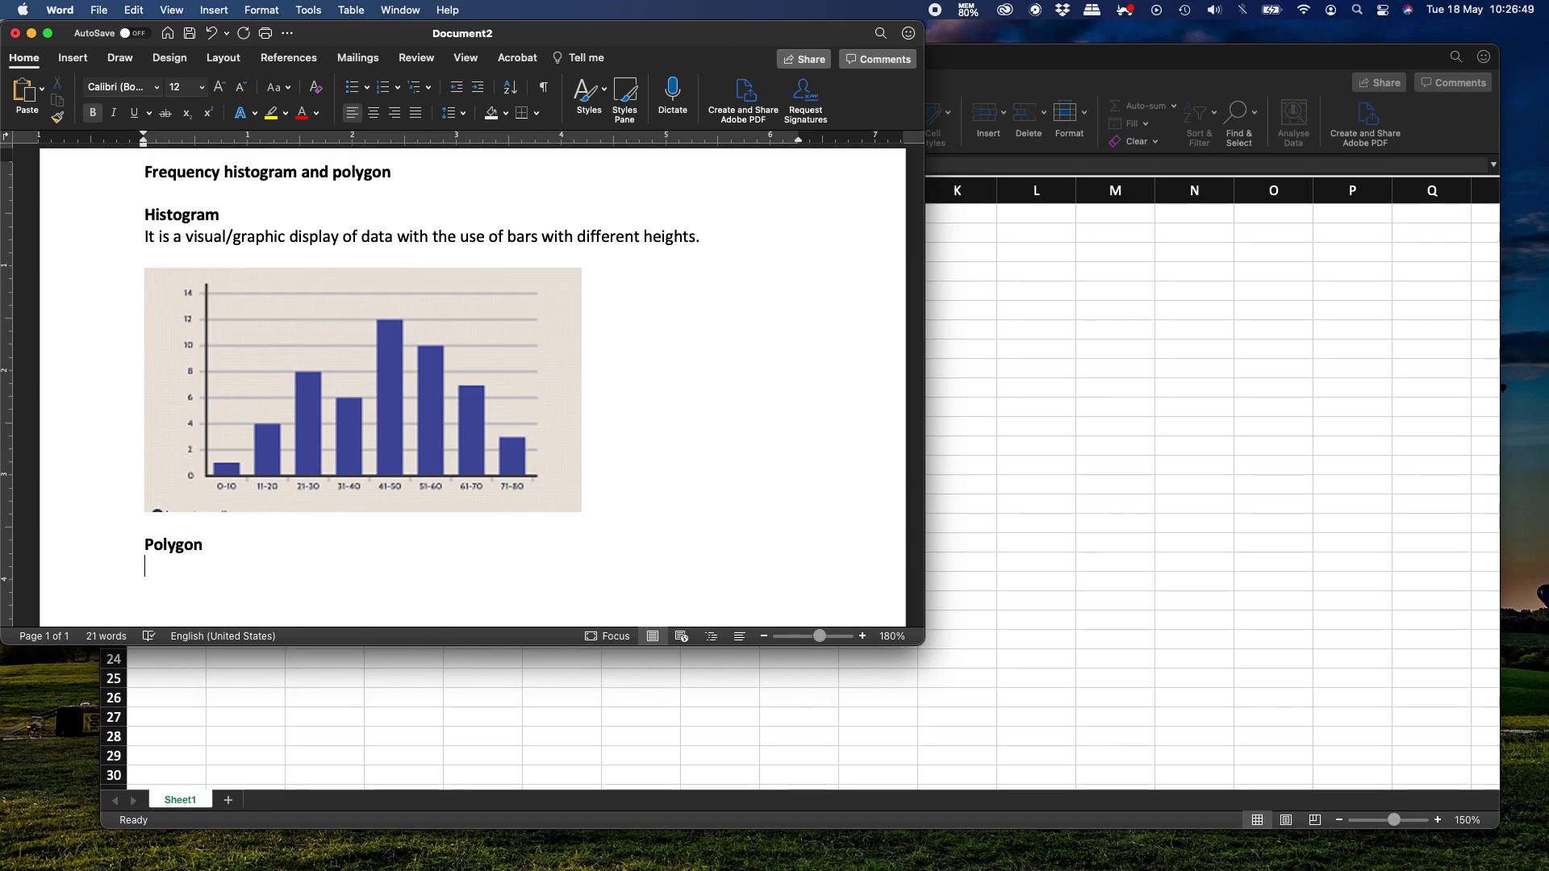
pyautogui.press('super+n')
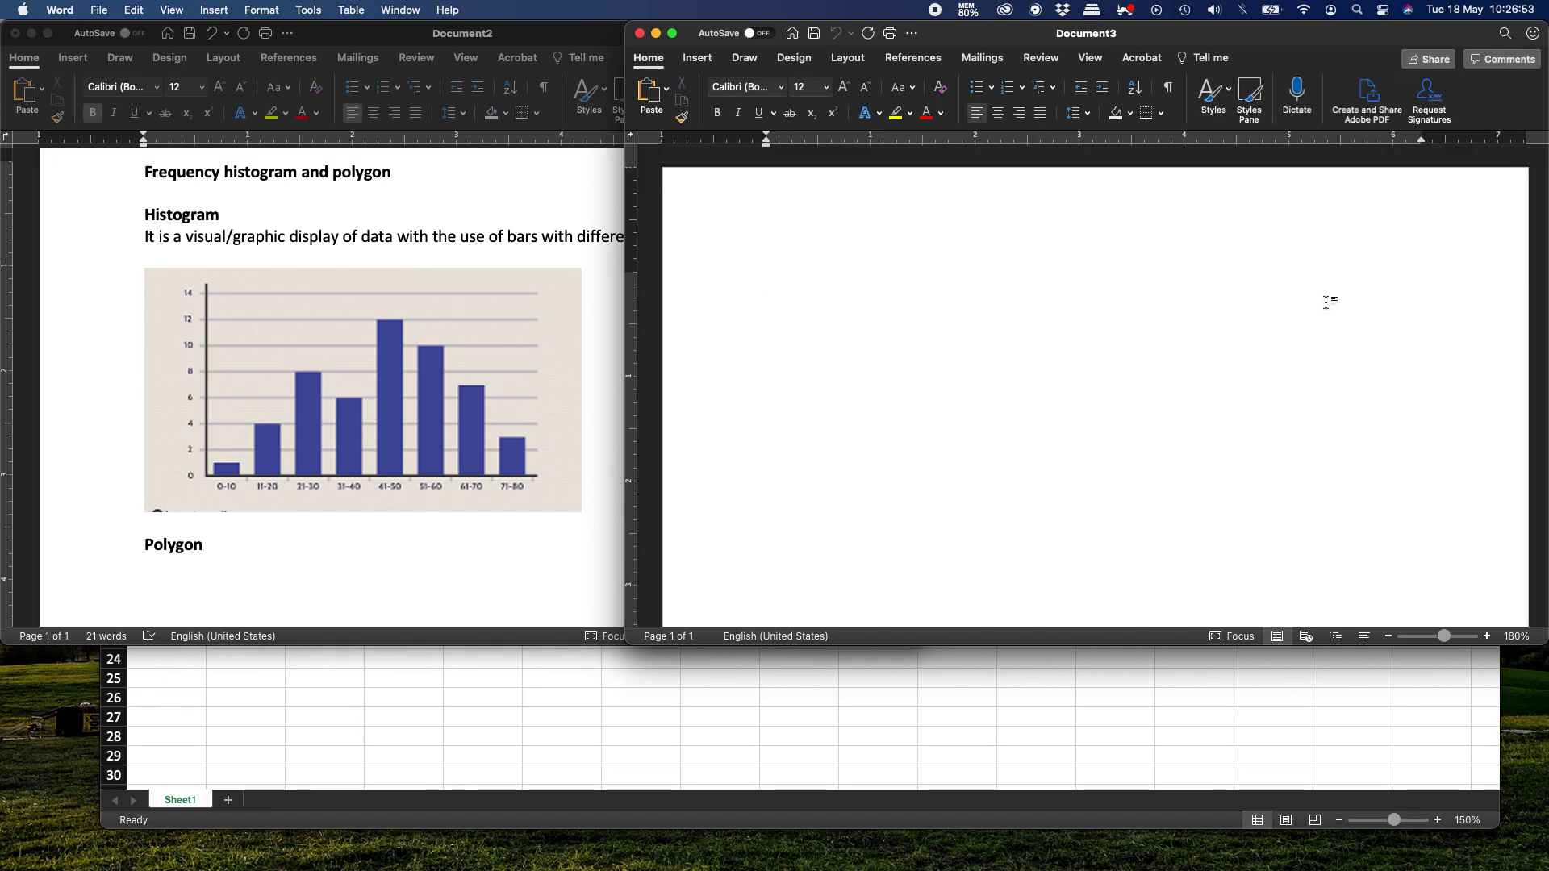
pyautogui.click(638, 34)
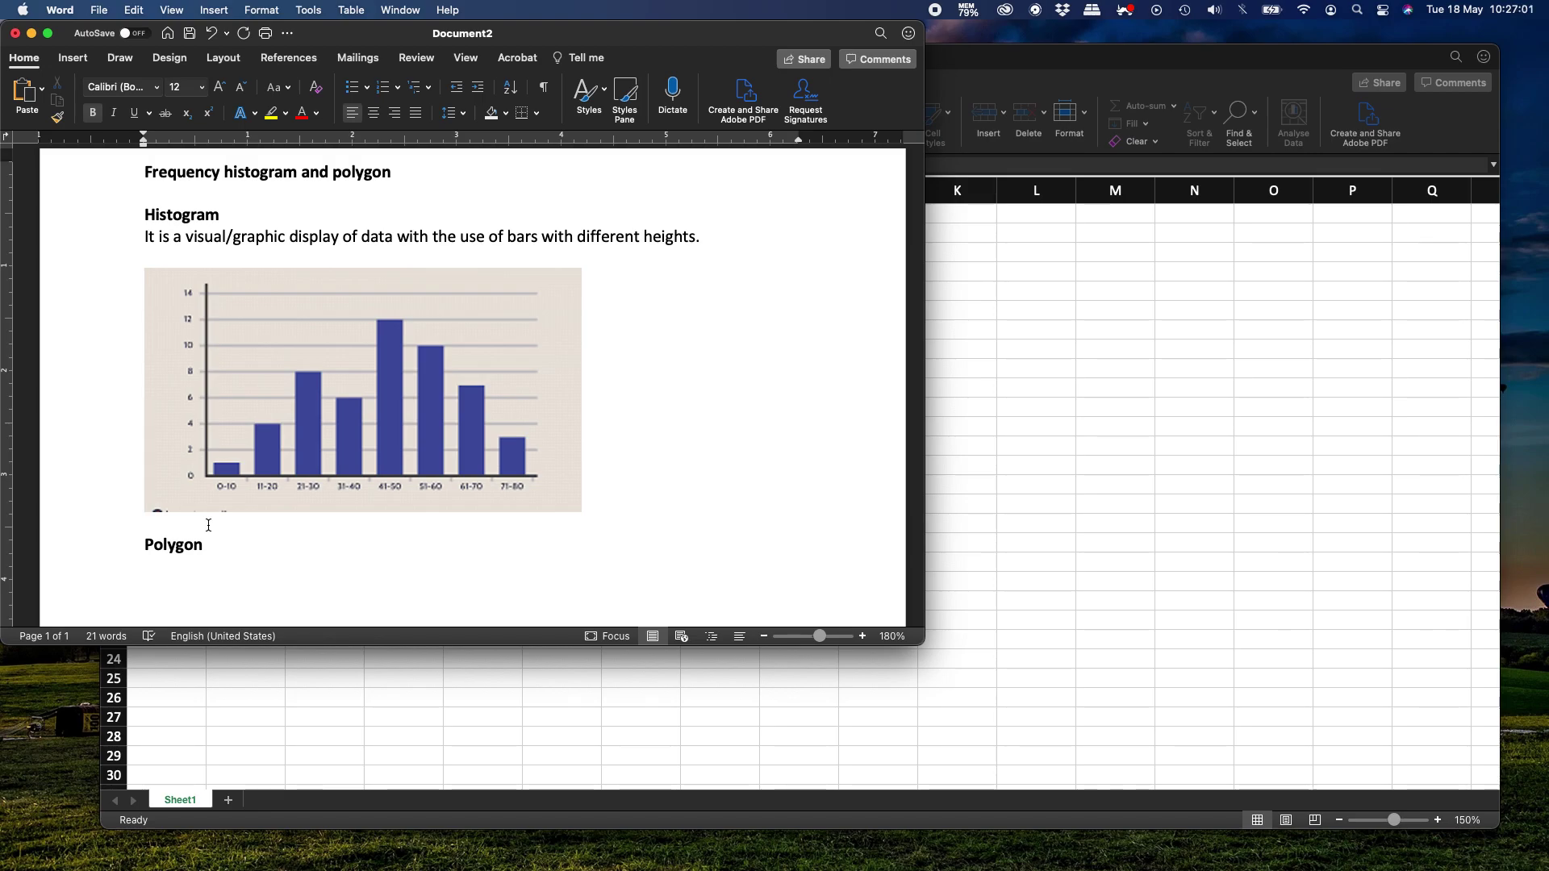
# - Under the Polygon subheading, write in regular weight "A two dimensional (or plane) figure with at least three straight sides and angles."
pyautogui.write('A two')
pyautogui.press('shift+super+Right')
pyautogui.press('super+b')
pyautogui.press('Right')
pyautogui.write('d')
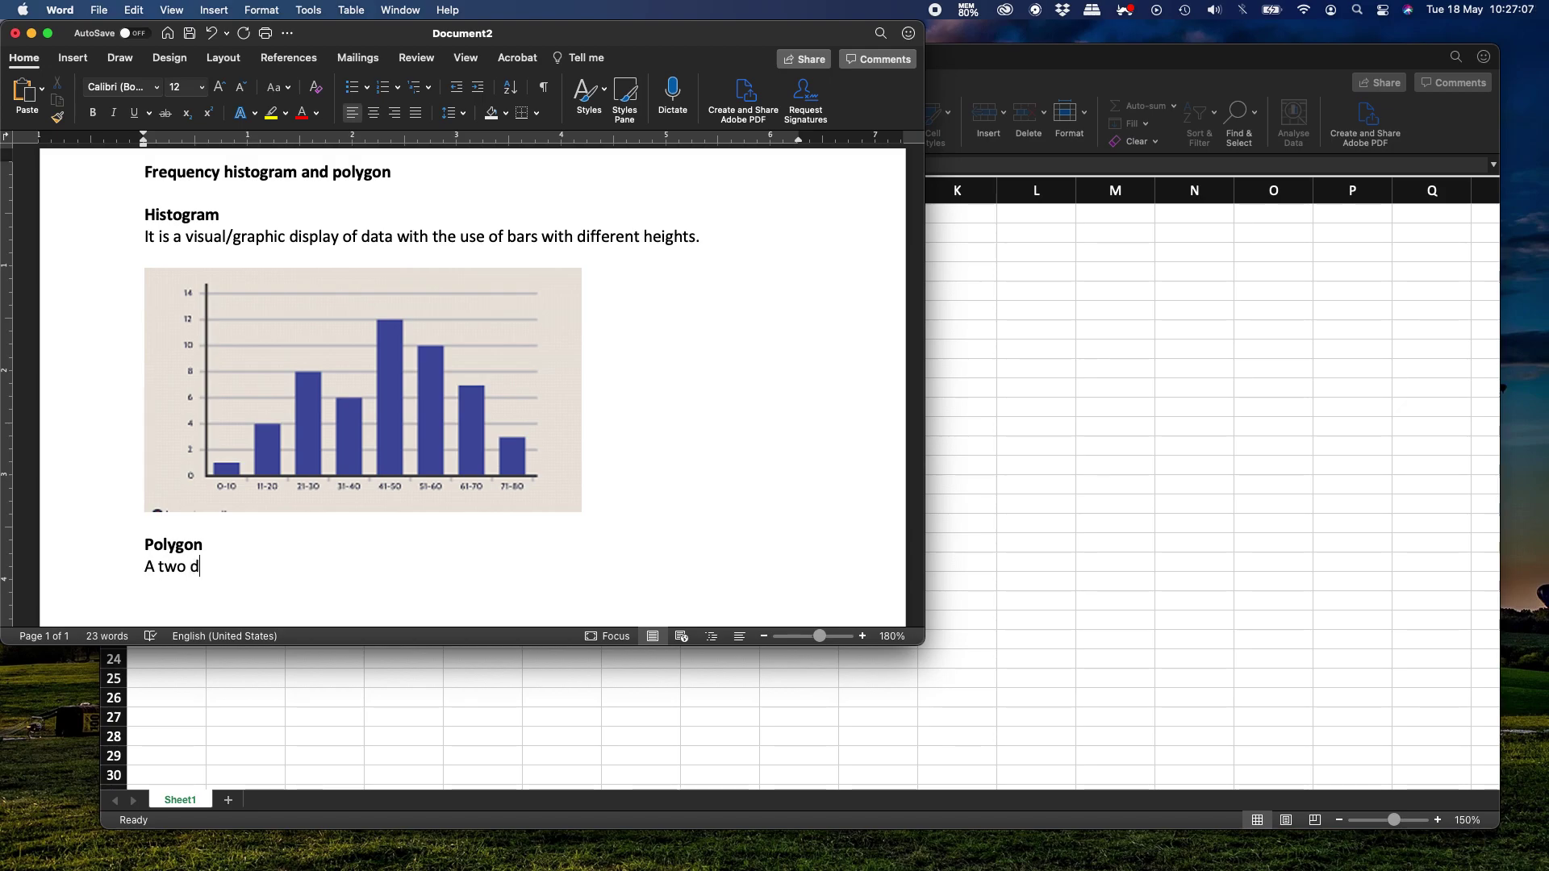
pyautogui.write('imensional (or plane) figure ')
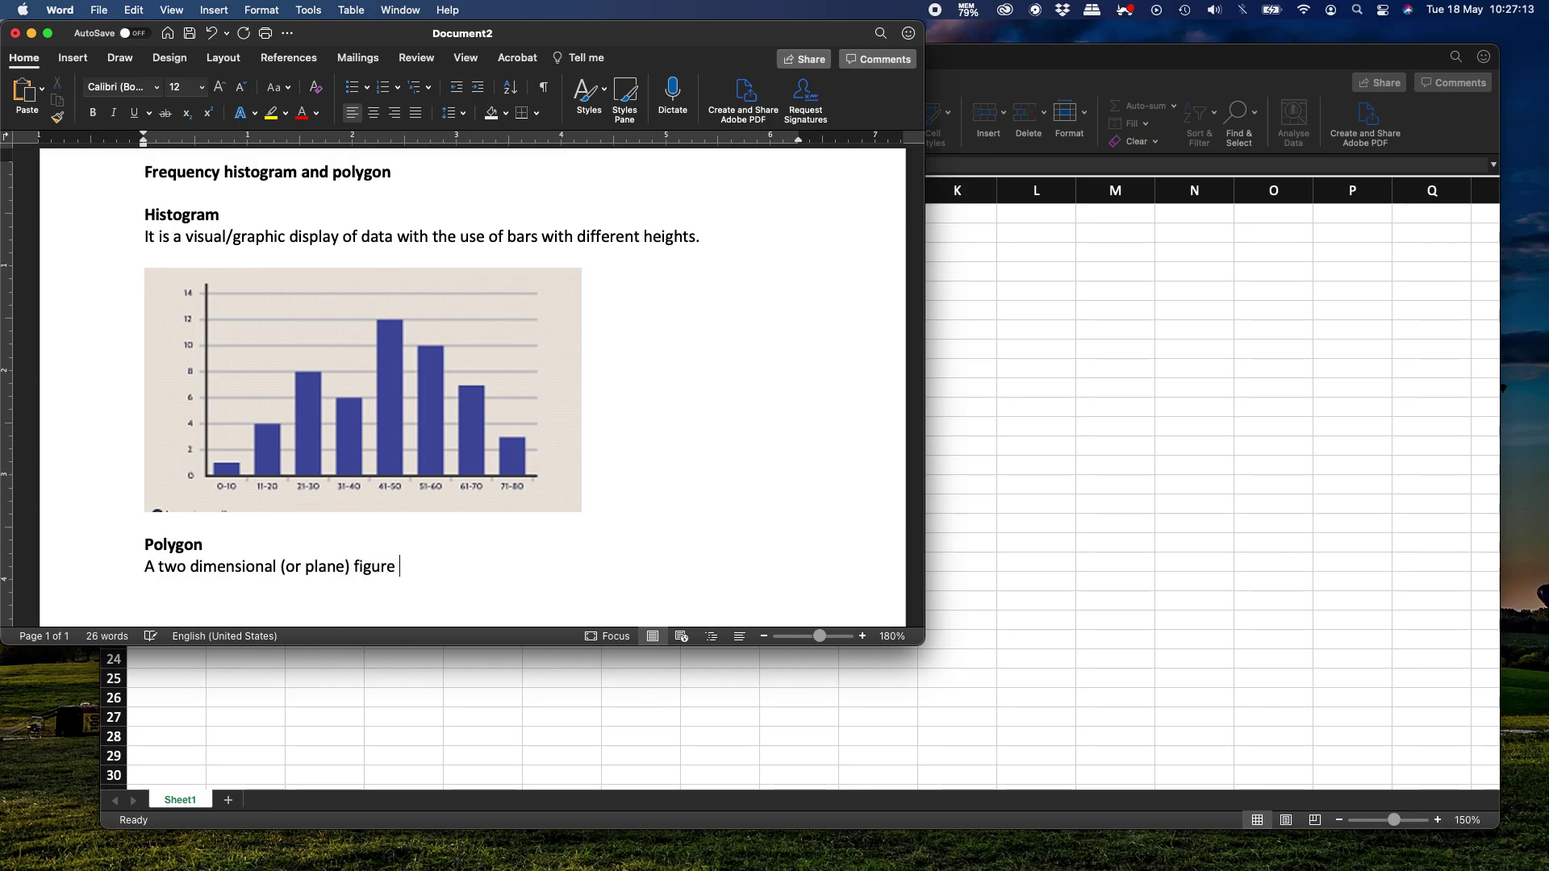
pyautogui.write('with at least t')
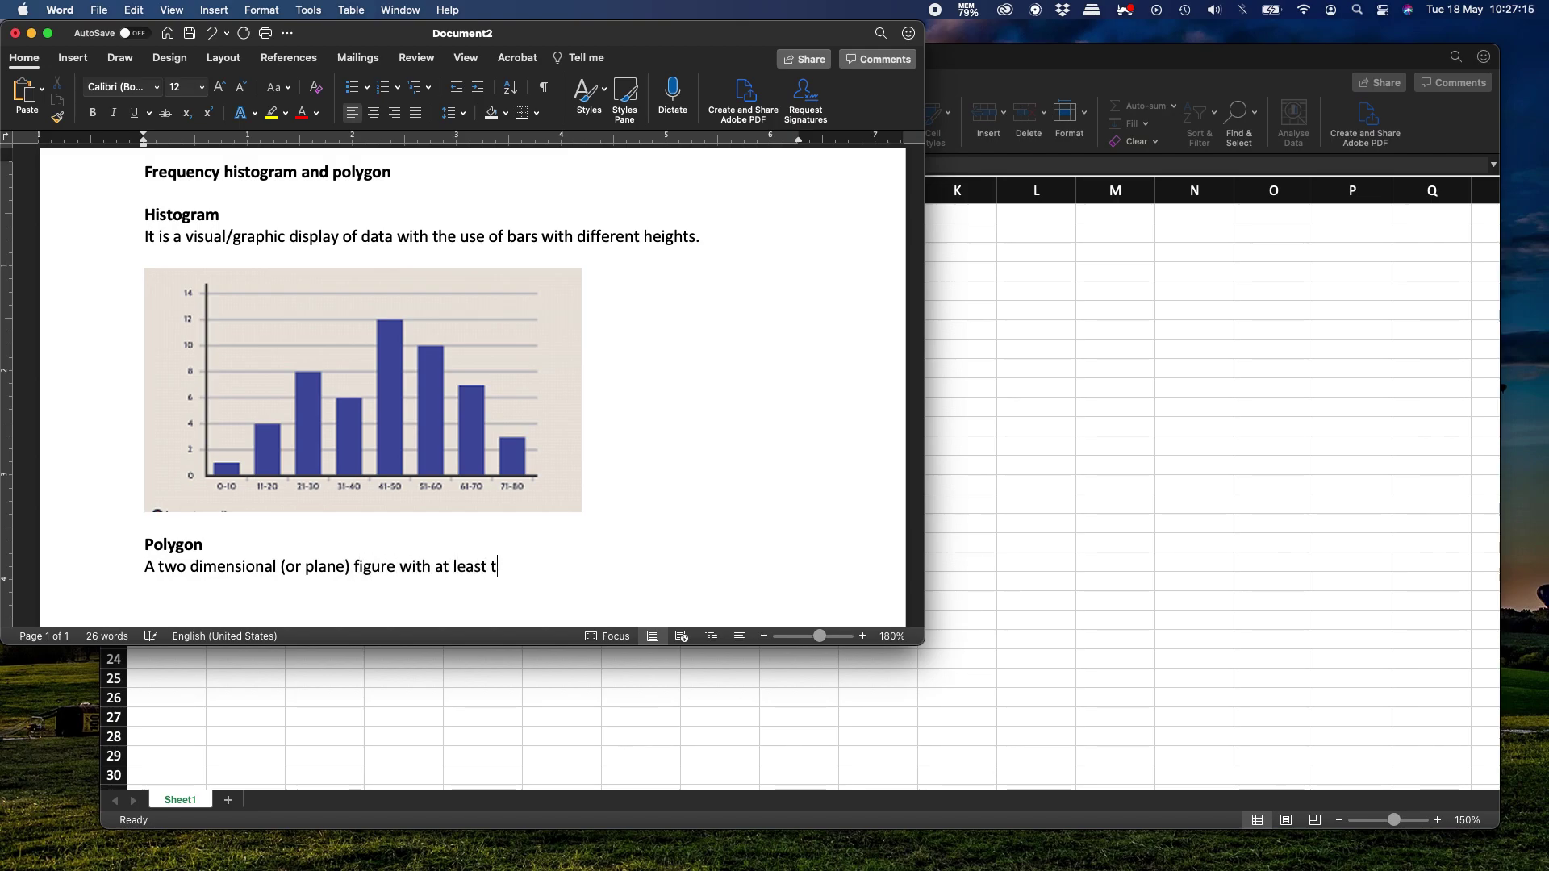
pyautogui.write('hree straight')
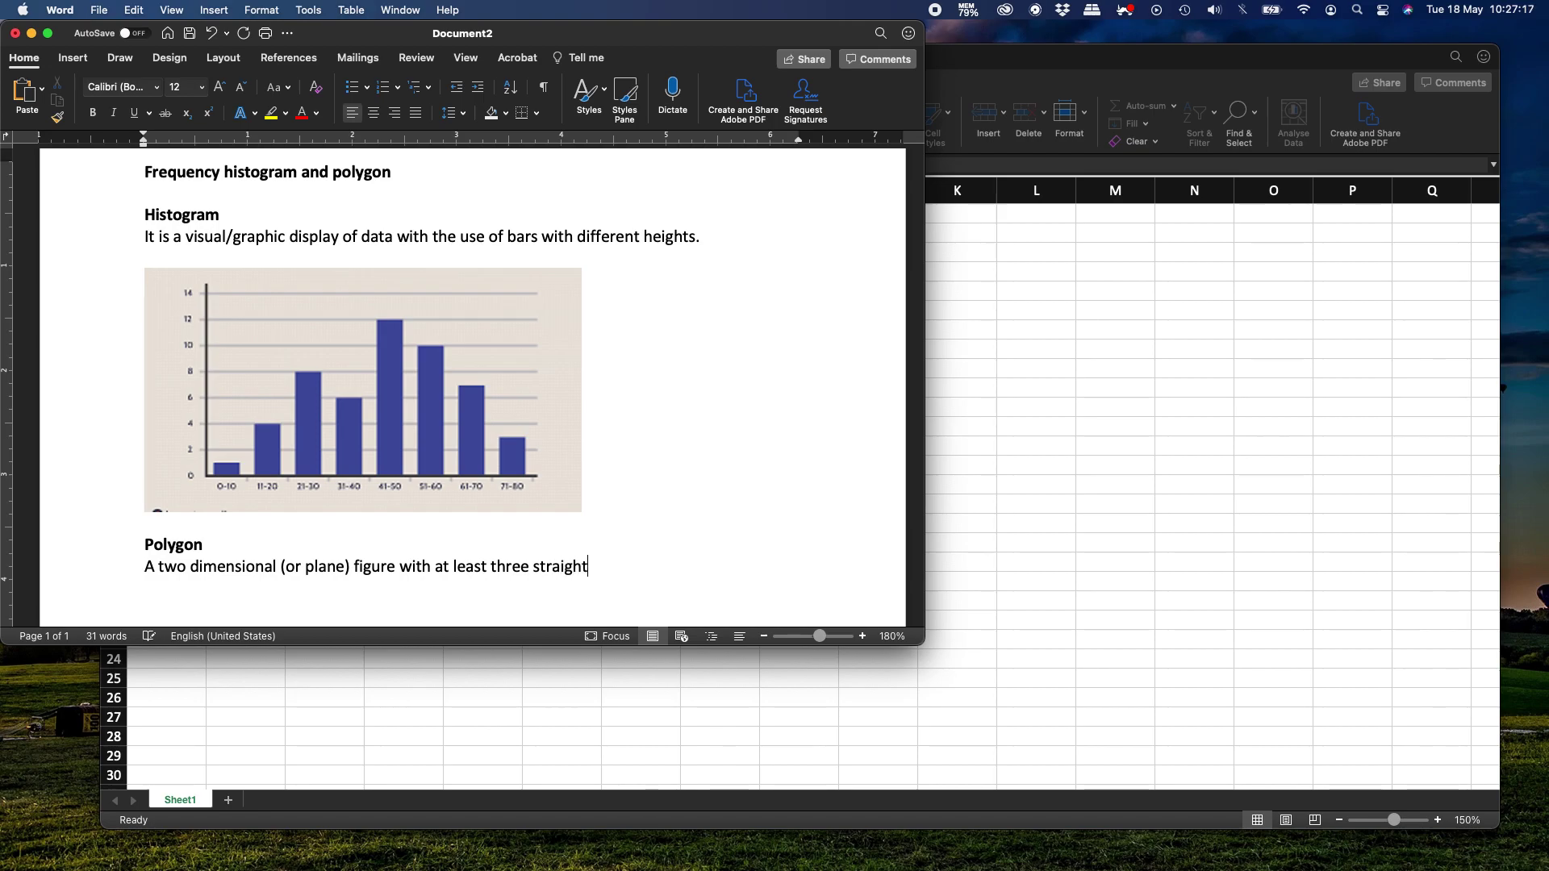
pyautogui.write(' lsides and angles.')
pyautogui.press('Return')
# - Paste the copied image of four polygon shapes below the polygon definition
pyautogui.scroll(-4, 438, 490)
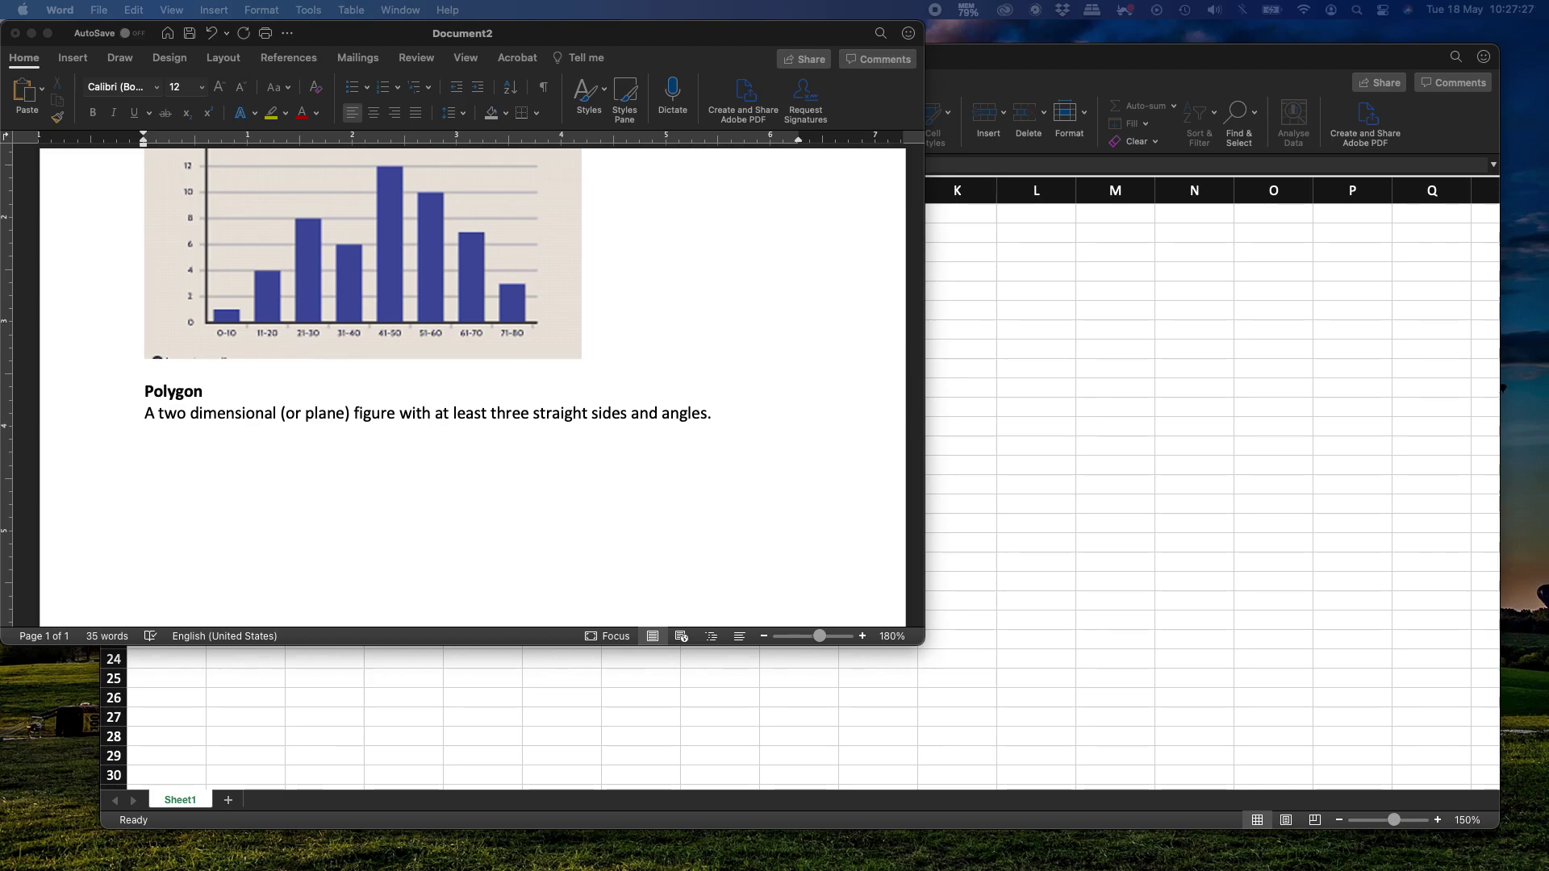
pyautogui.click(359, 445)
pyautogui.press('super+v')
pyautogui.scroll(-1, 316, 452)
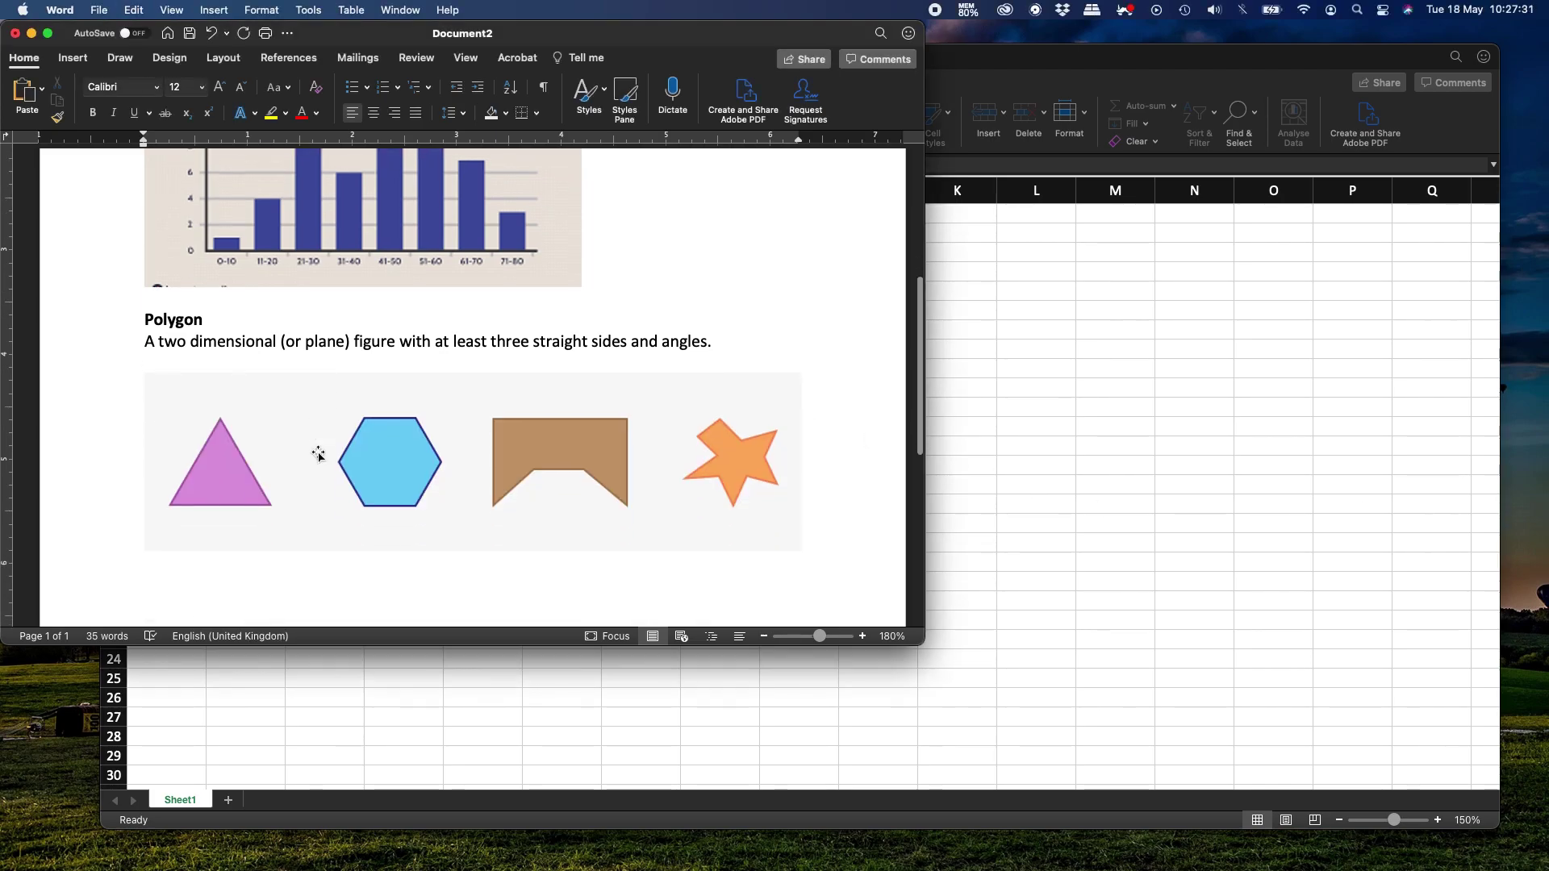
pyautogui.scroll(-1, 318, 452)
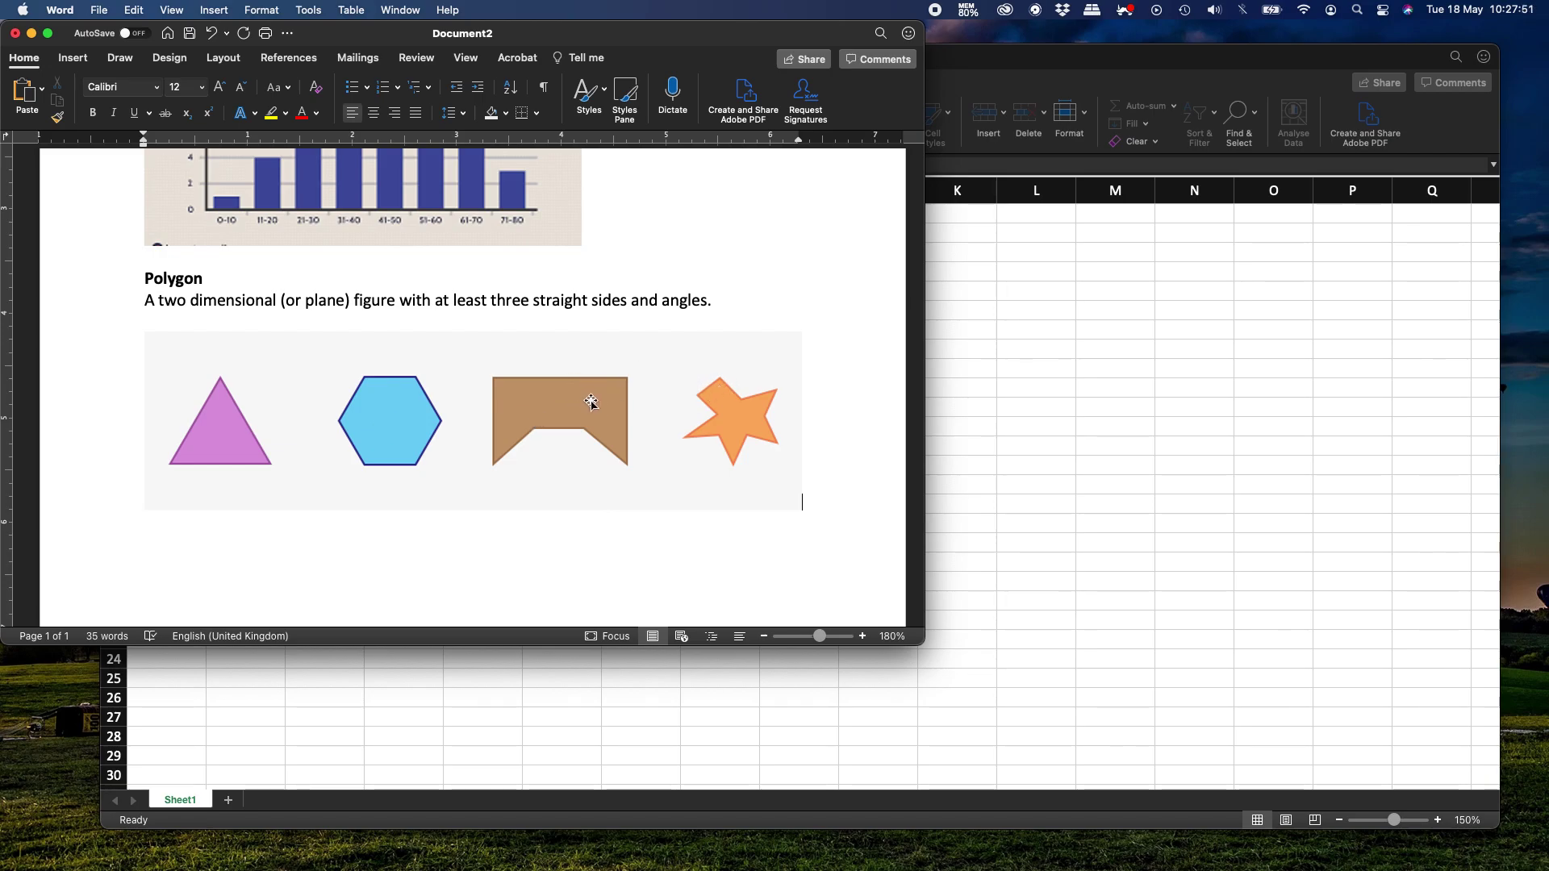
# - Add a bold subheading "Frequency histogram and polygon" below the image of the polygon shapes
pyautogui.press('Down')
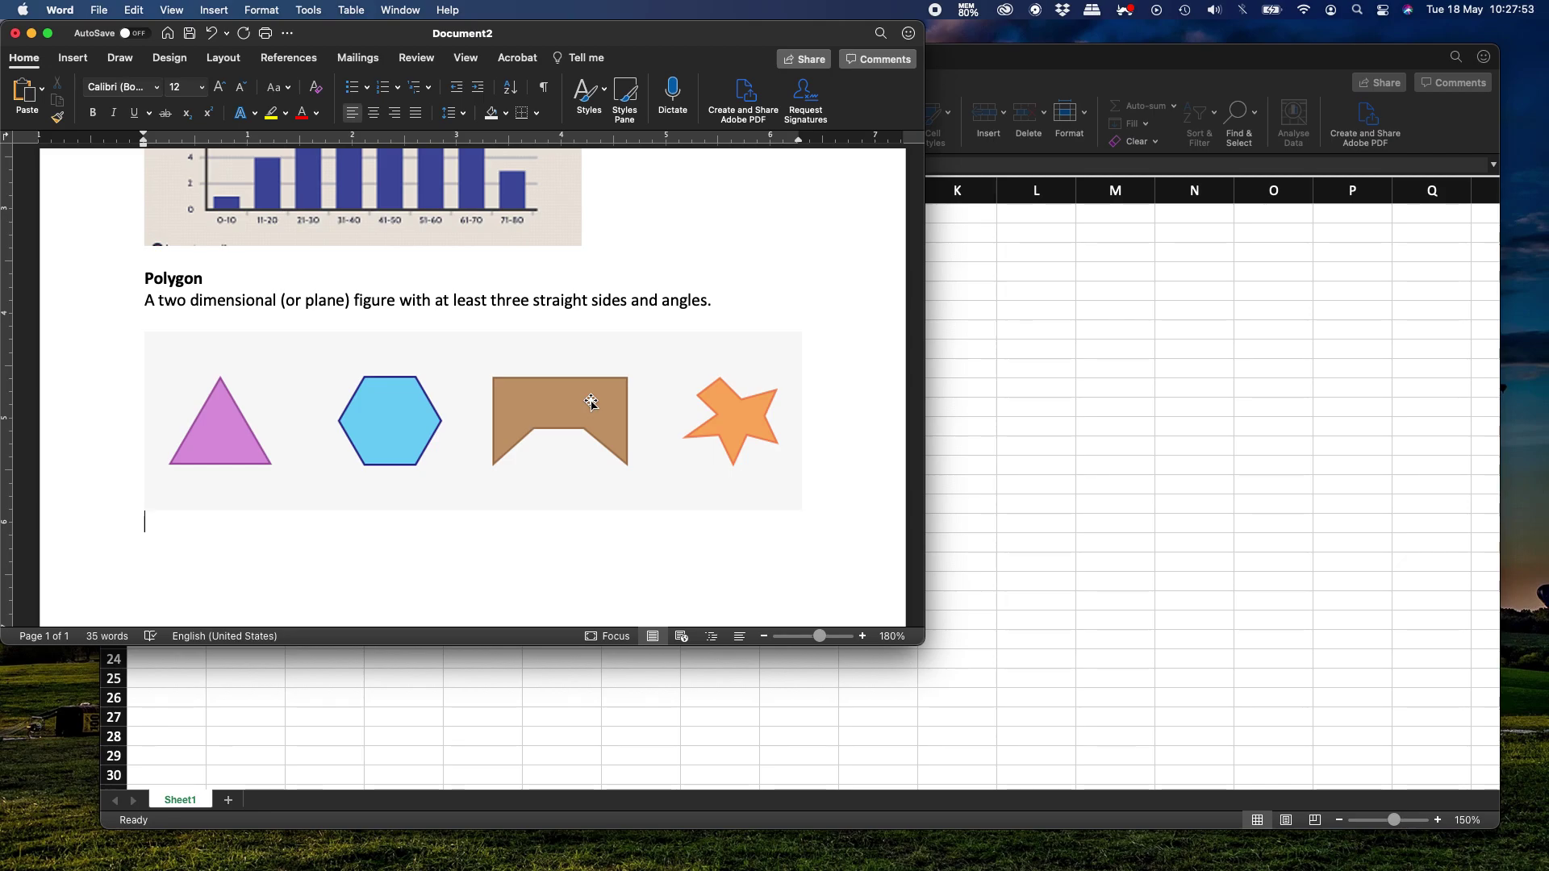
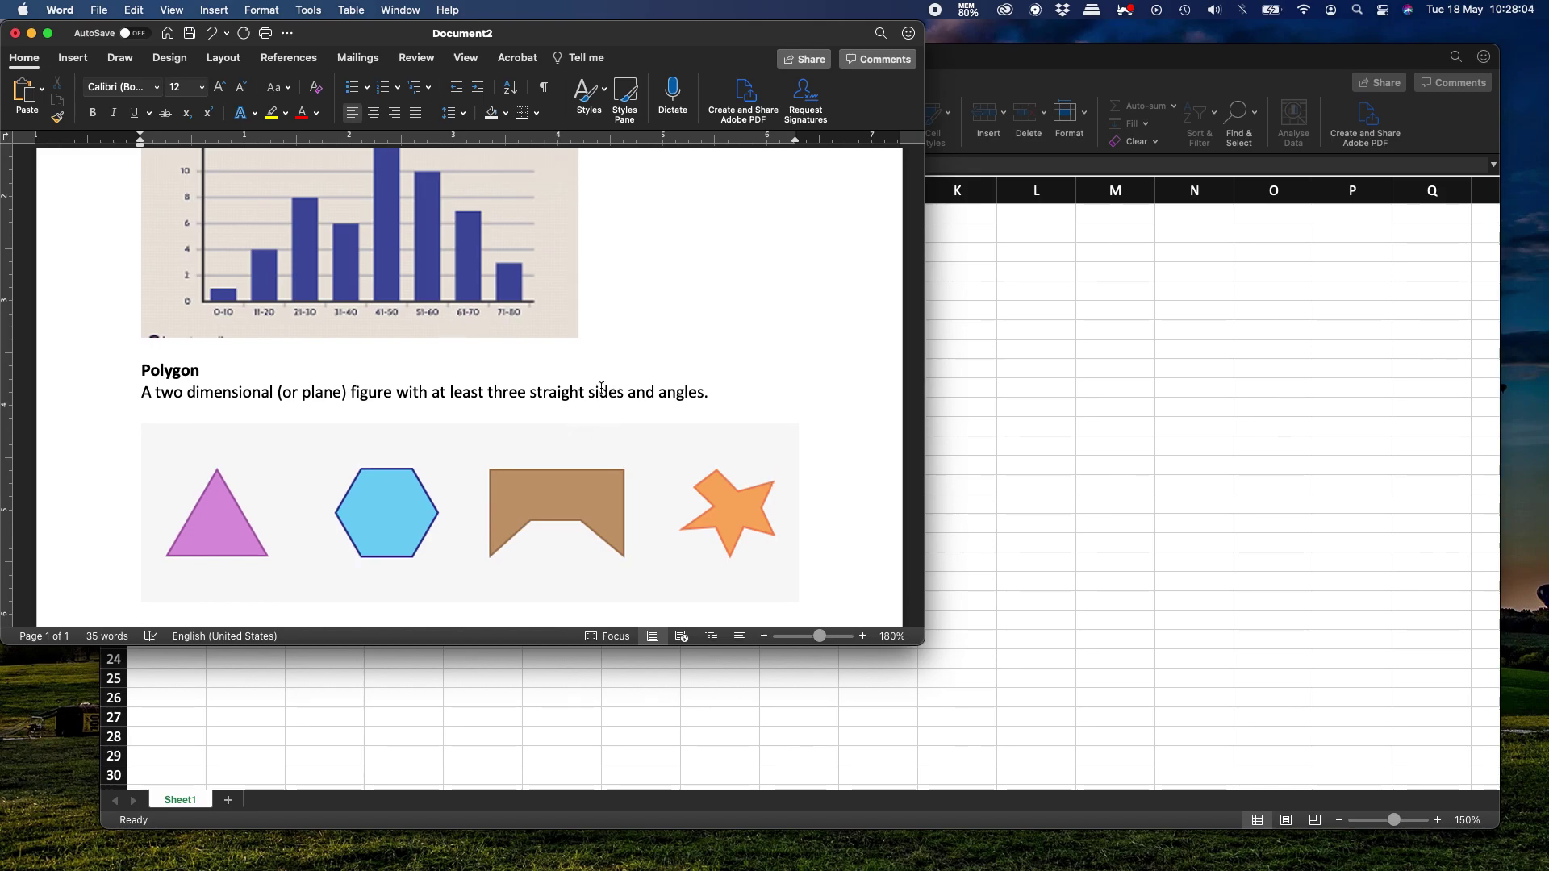
pyautogui.scroll(-6, 396, 436)
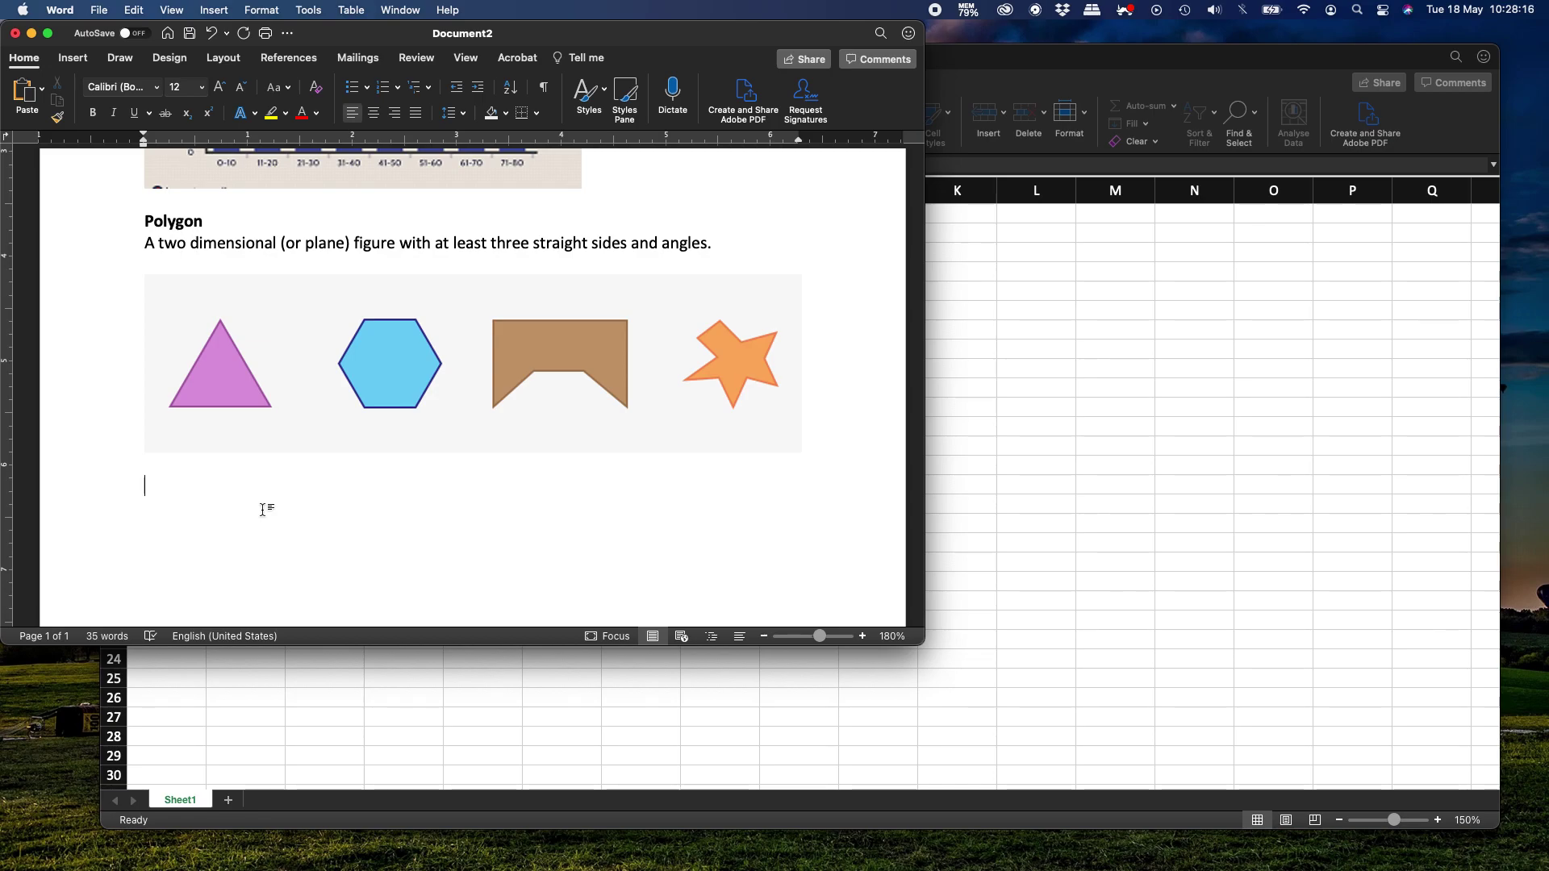
pyautogui.press('super+b')
pyautogui.write('Frequency histo')
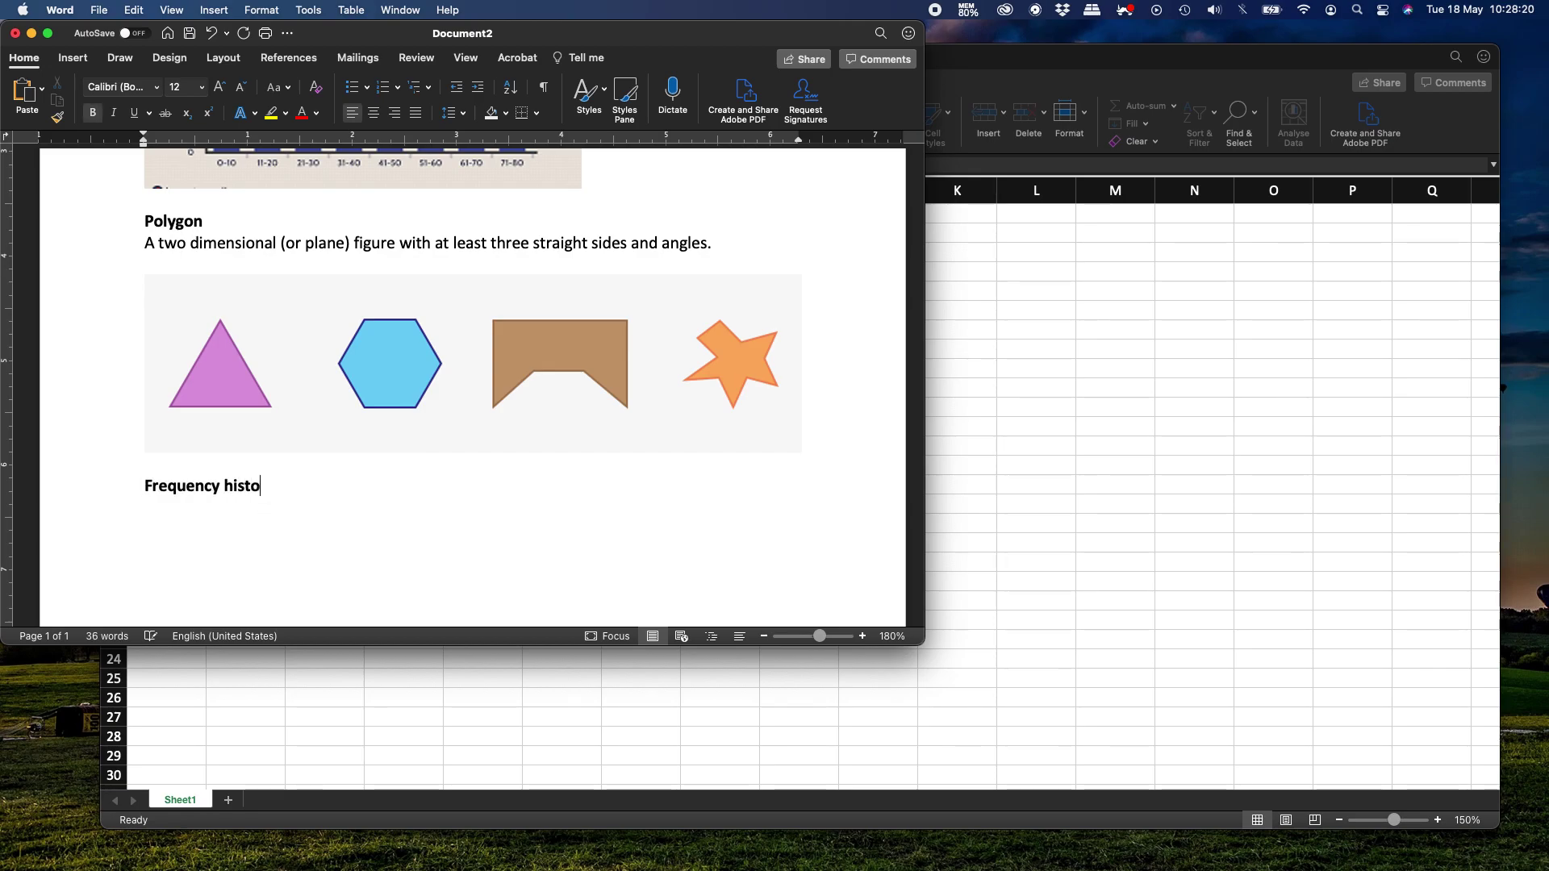
pyautogui.write('gram and polygon')
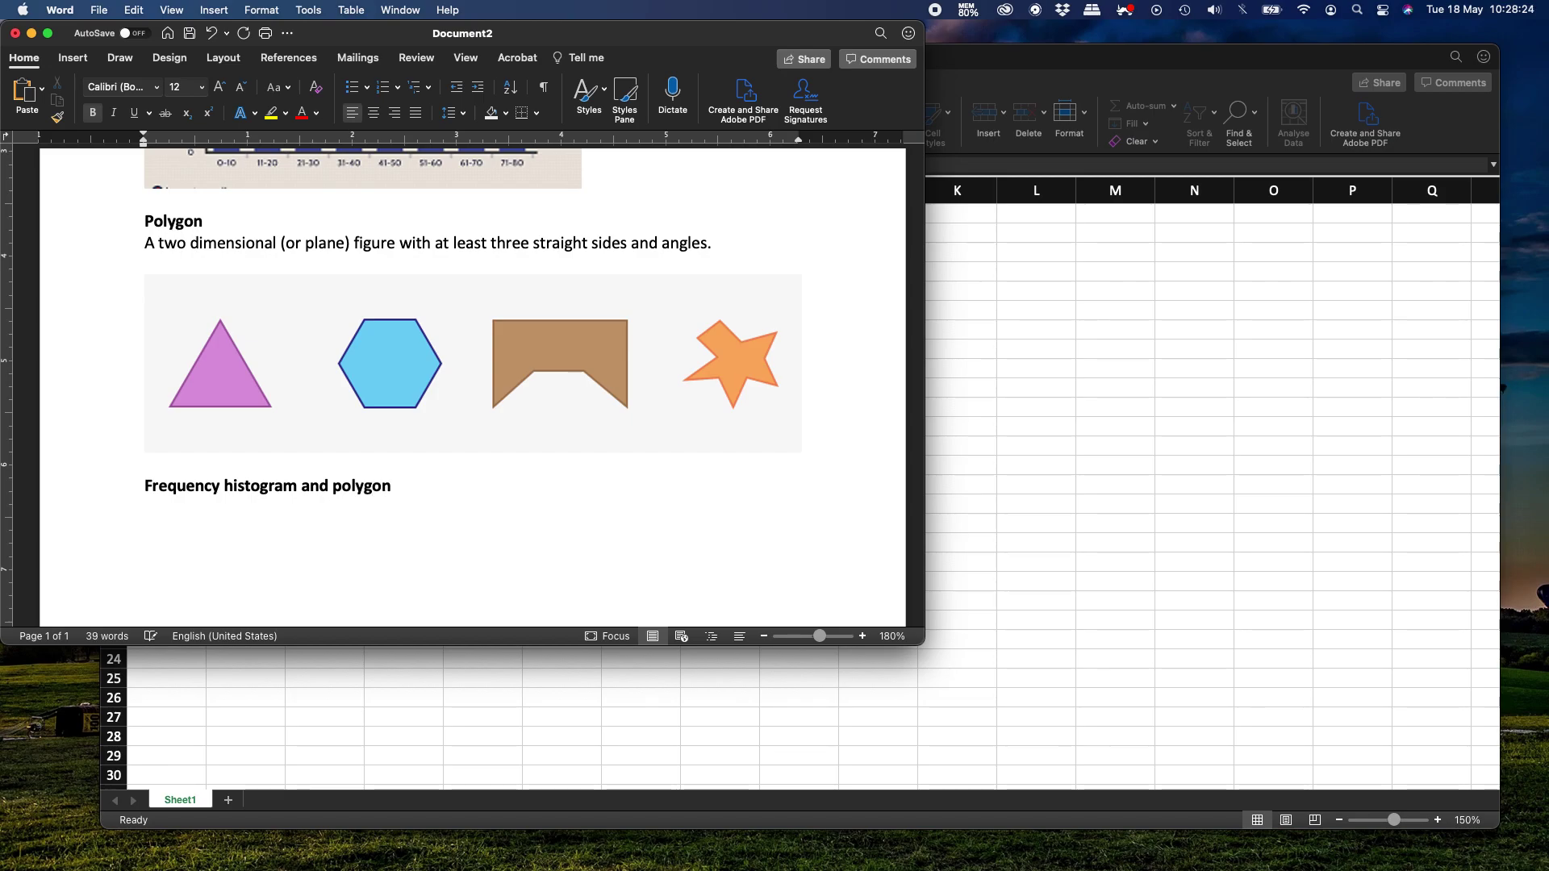
# - Paste the copied chart of student heights, with its bars and frequency polygon line, in regular formatting below the last subheading
pyautogui.press('Return')
pyautogui.press('super+b')
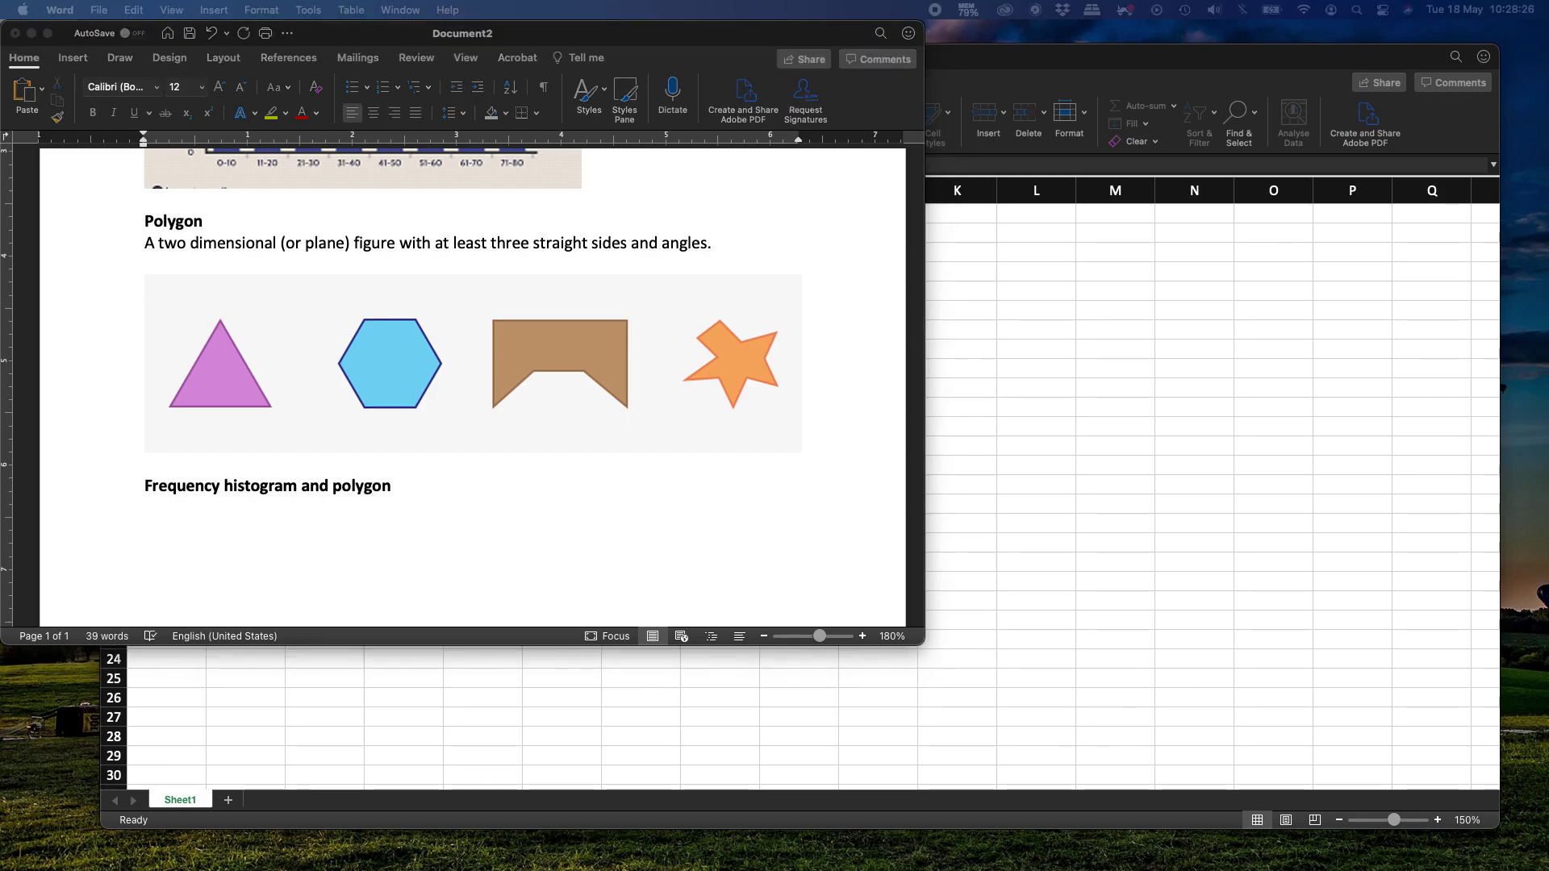
pyautogui.click(285, 520)
pyautogui.press('super+v')
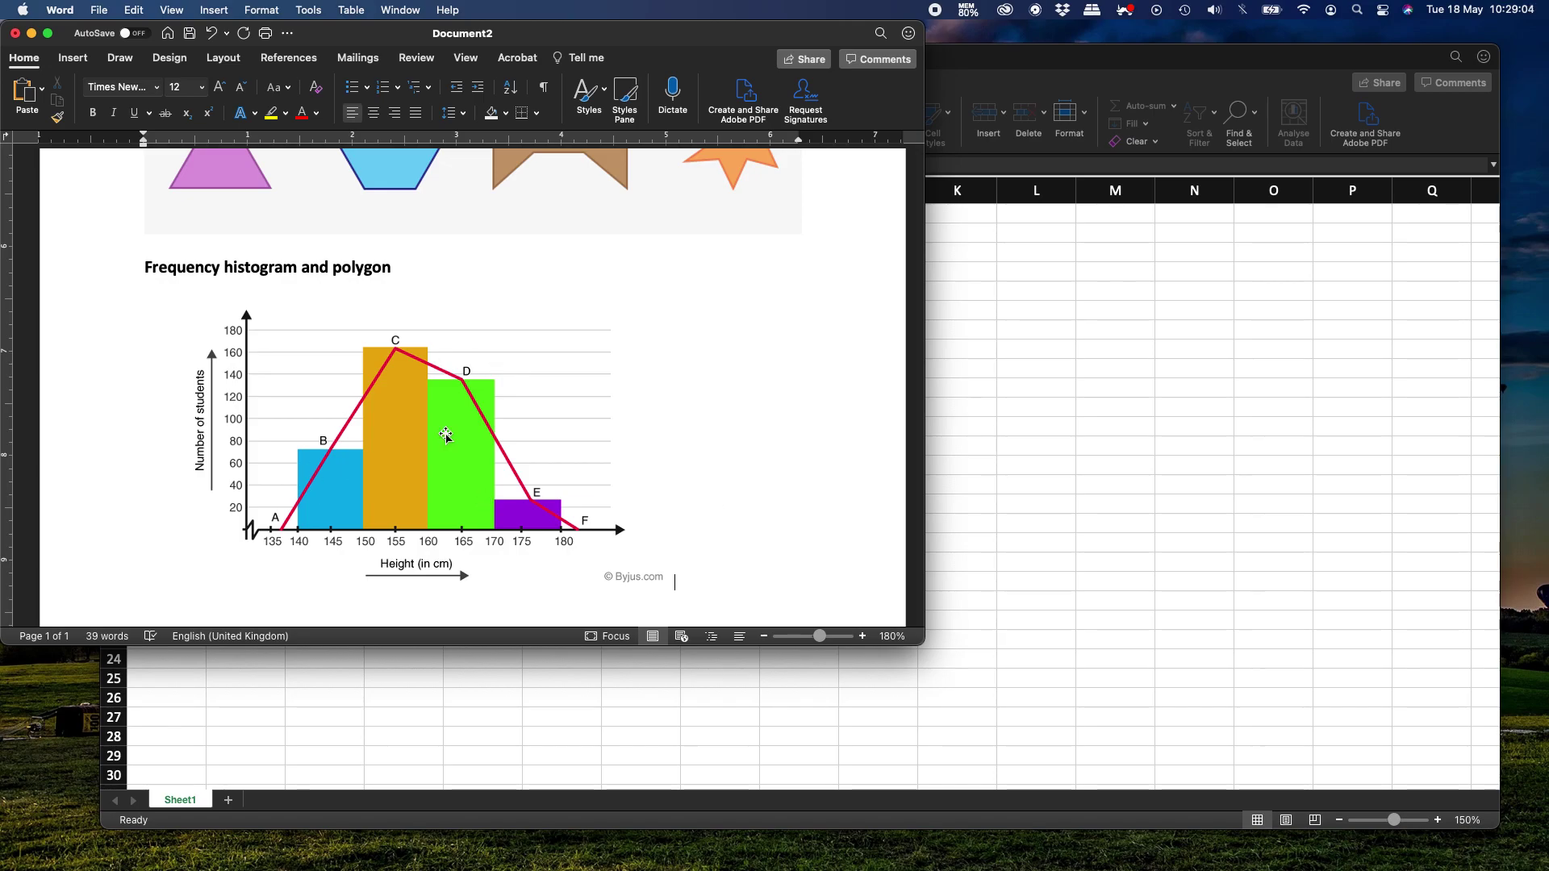
# - Switch to the blank Excel workbook and enter the header "Weight (kg)" in cell A1
pyautogui.click(1144, 483)
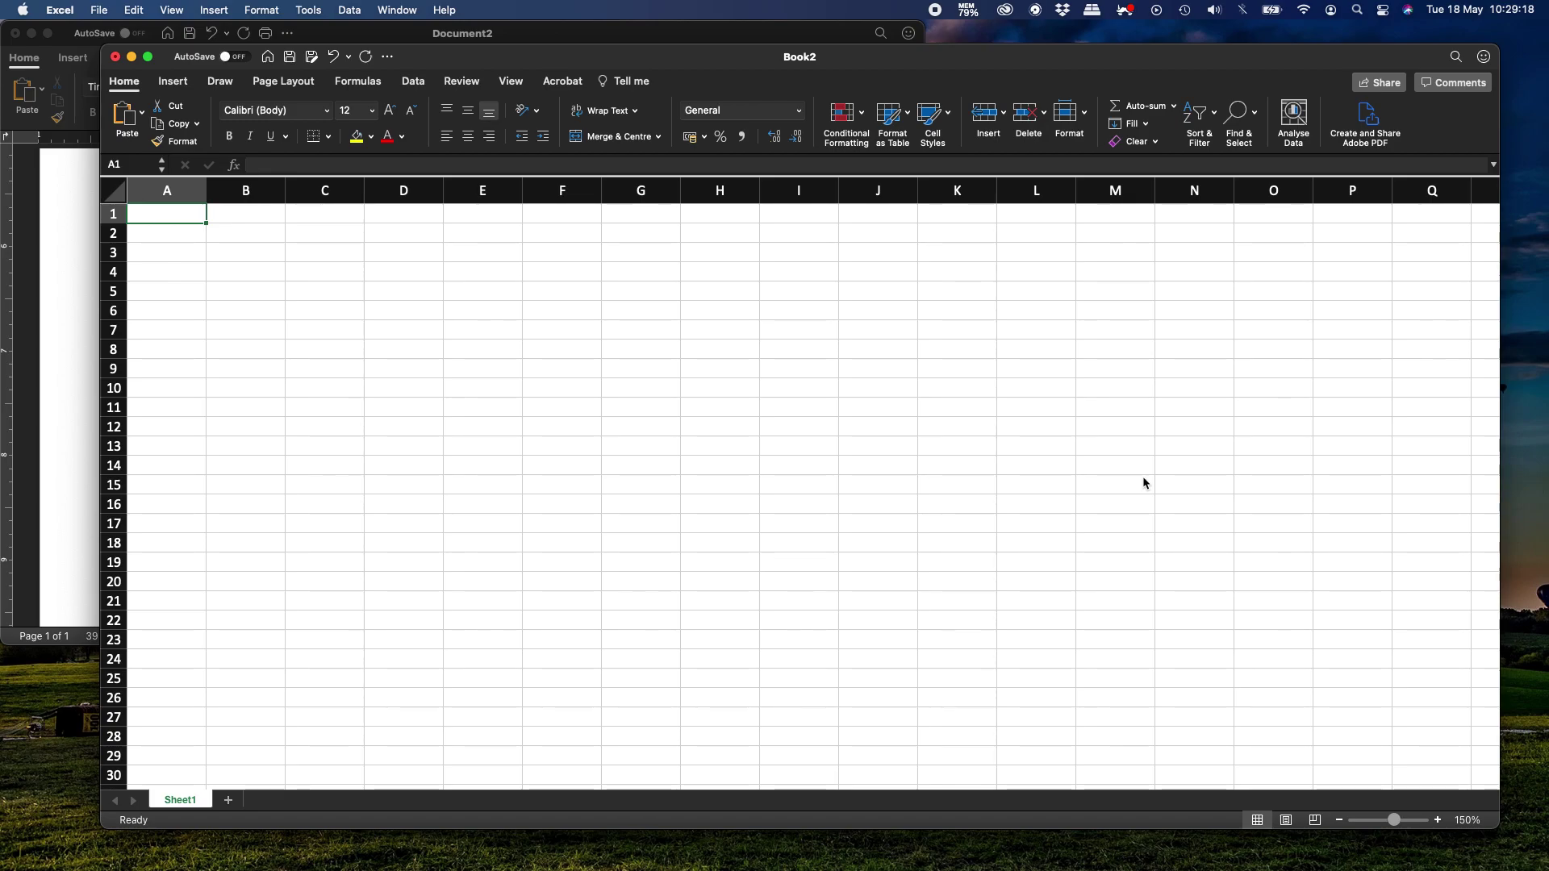
pyautogui.write('Weight (kg')
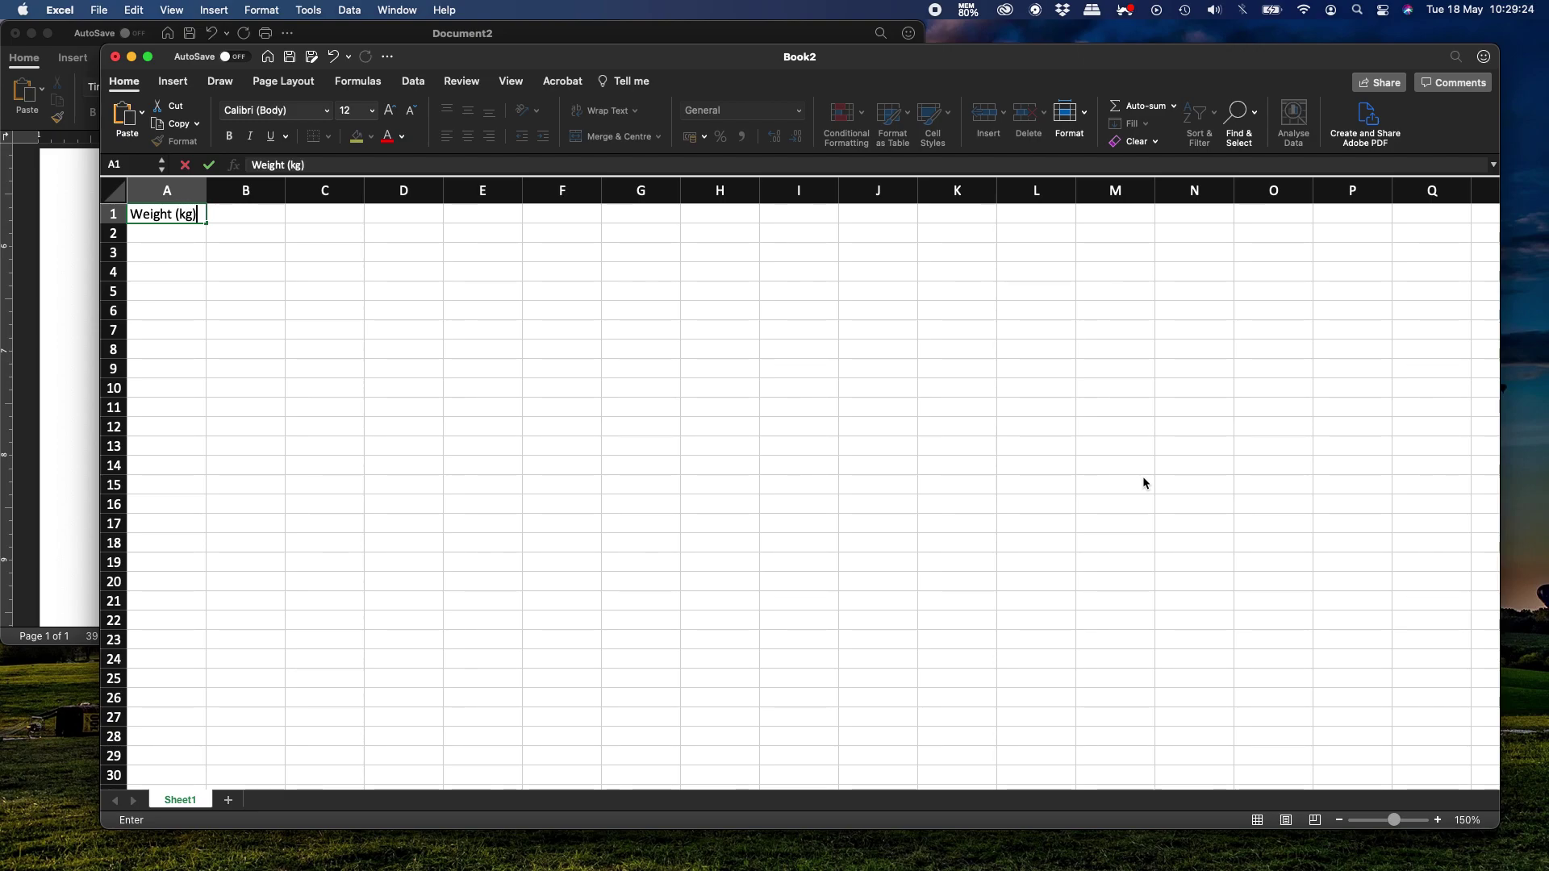
pyautogui.press('Return')
# - Enter the formula =RANDBETWEEN(50,120) in cell A2 to generate a random weight
pyautogui.write('=')
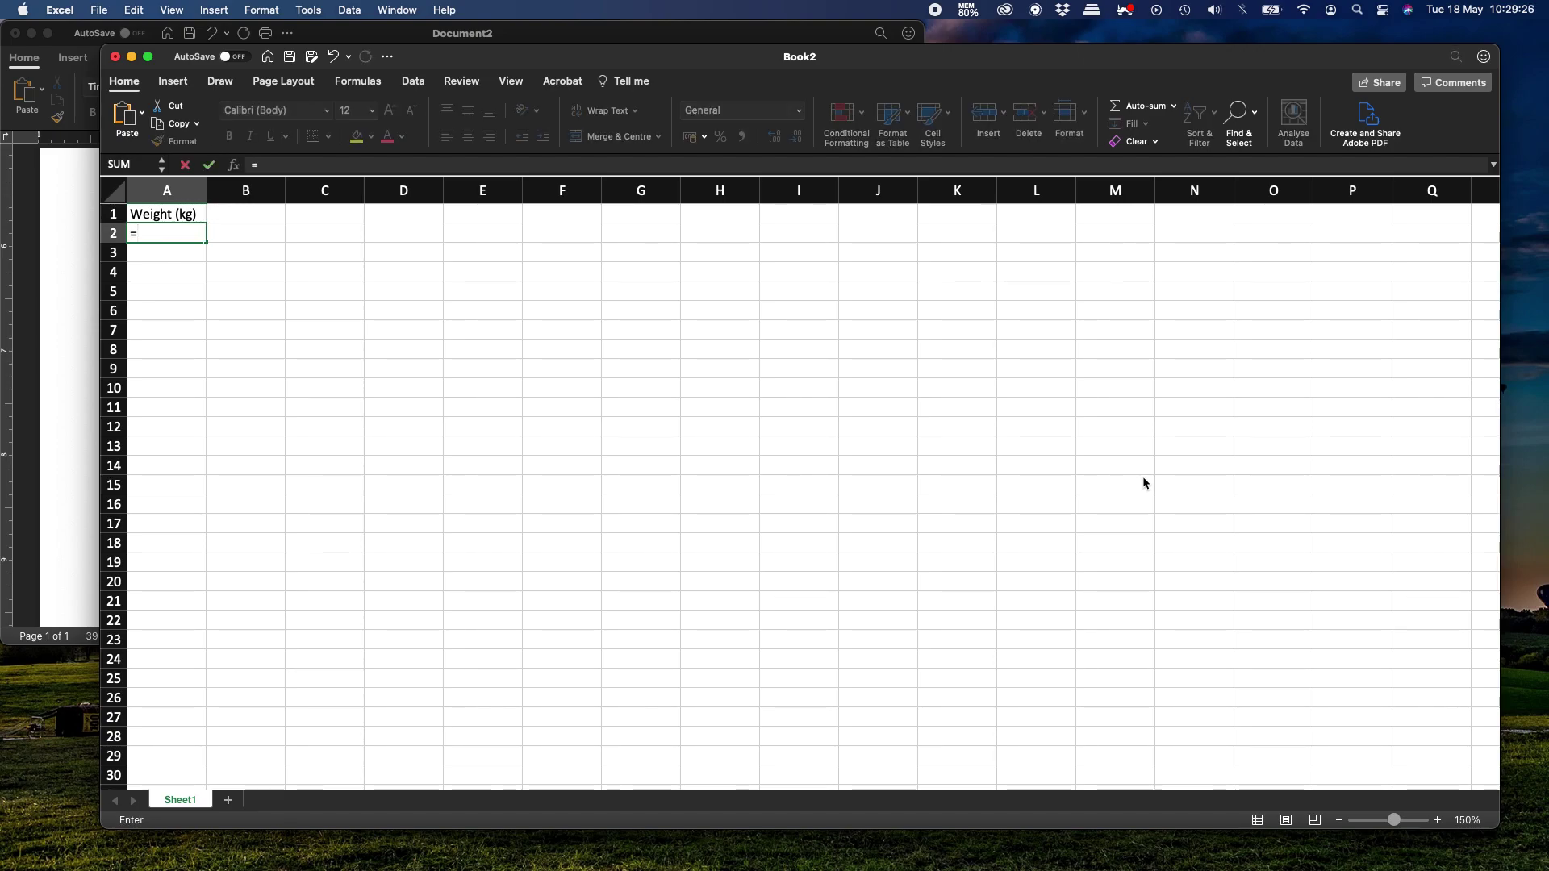
pyautogui.write('ra')
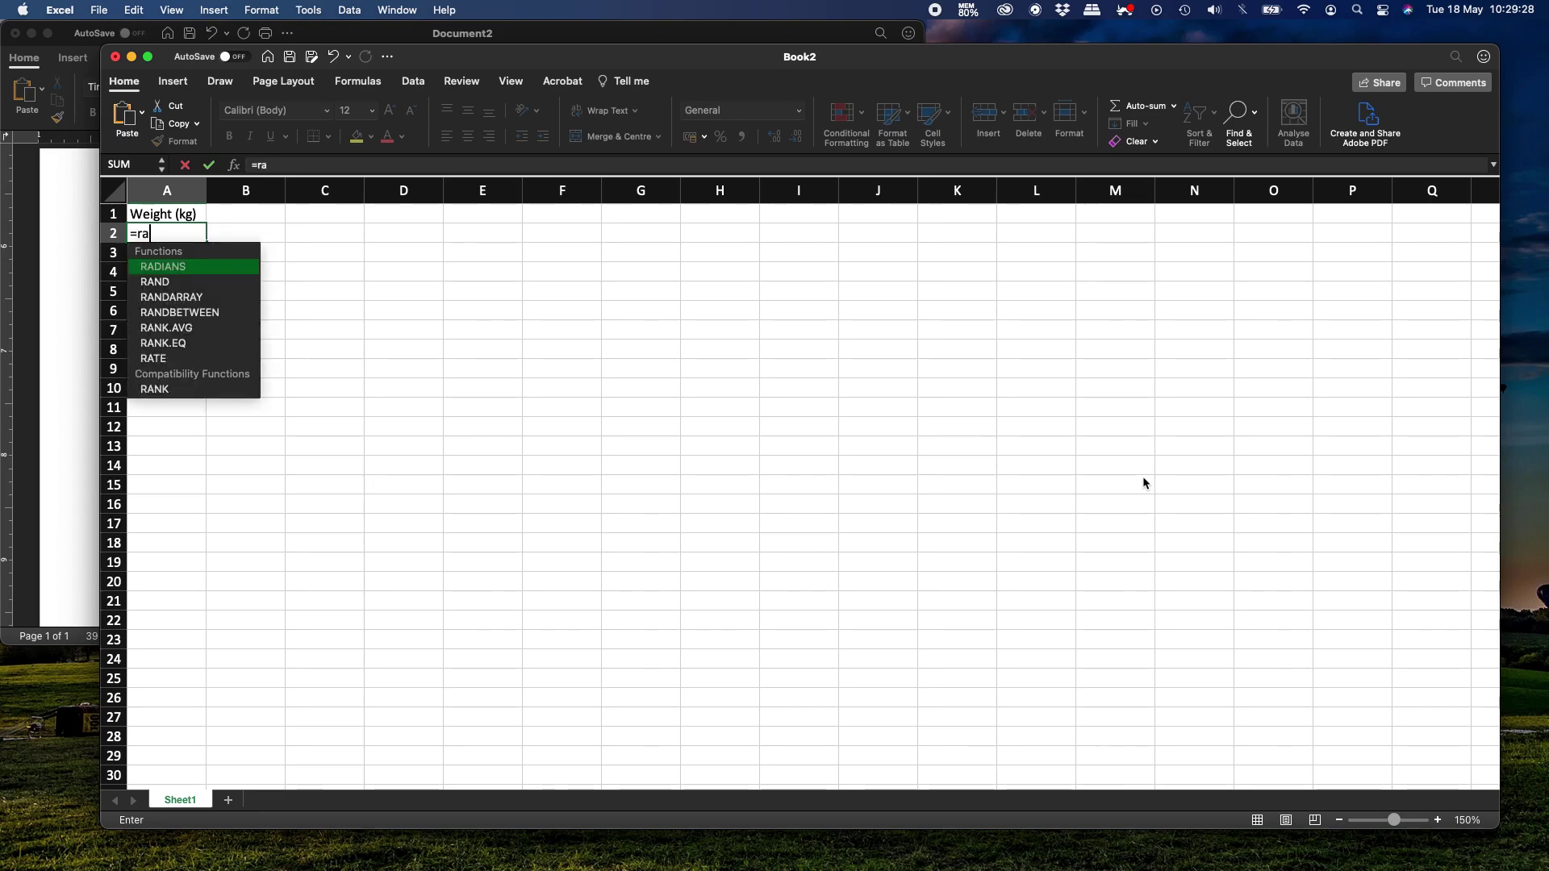
pyautogui.write('ndbetween')
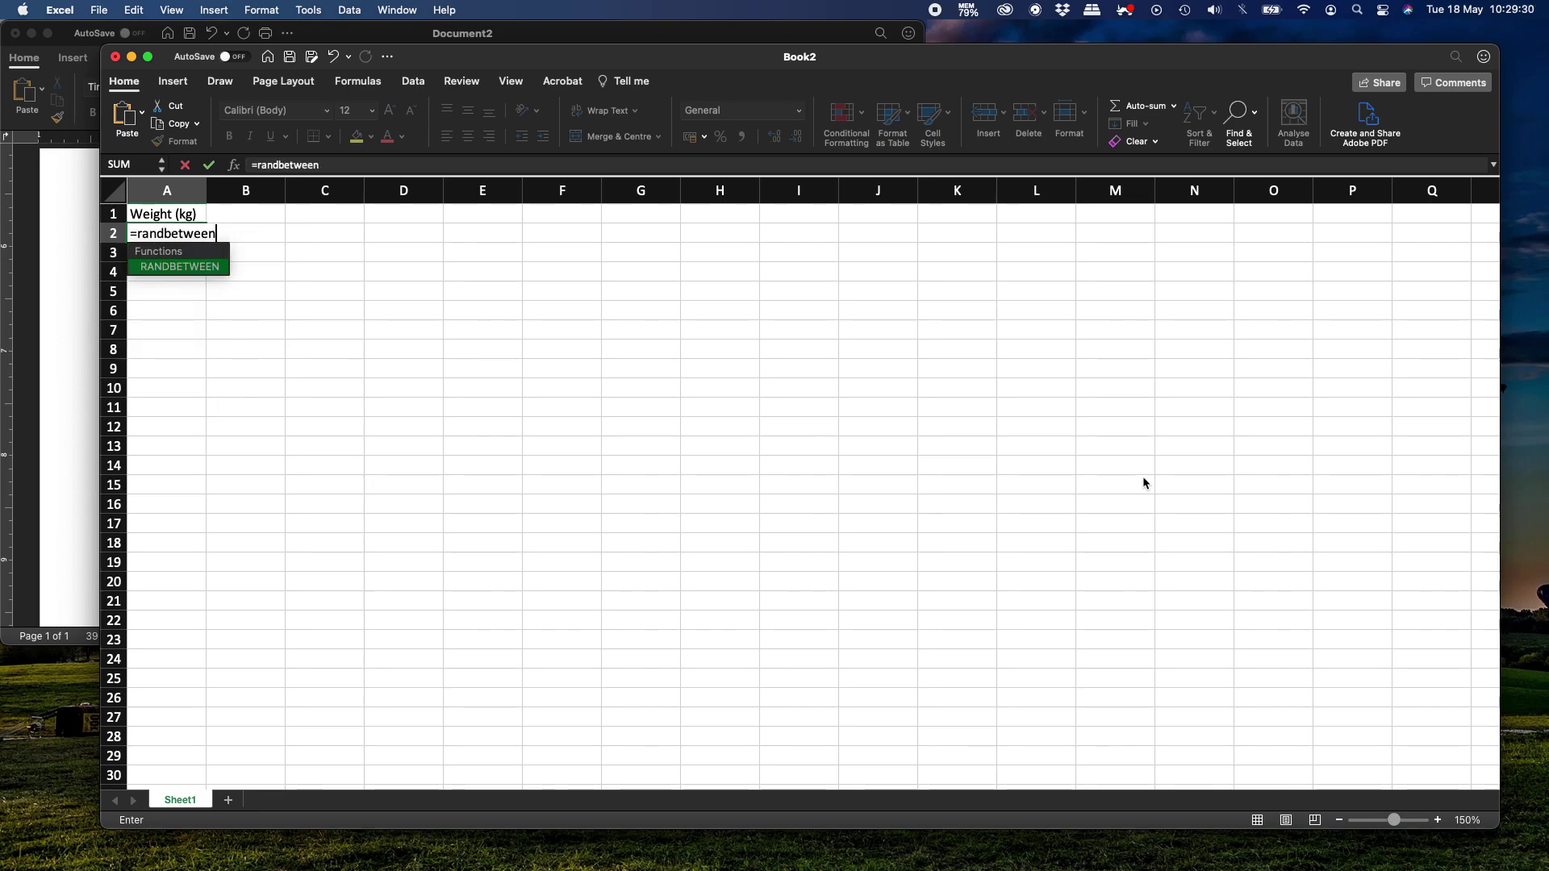
pyautogui.write('(50,120)')
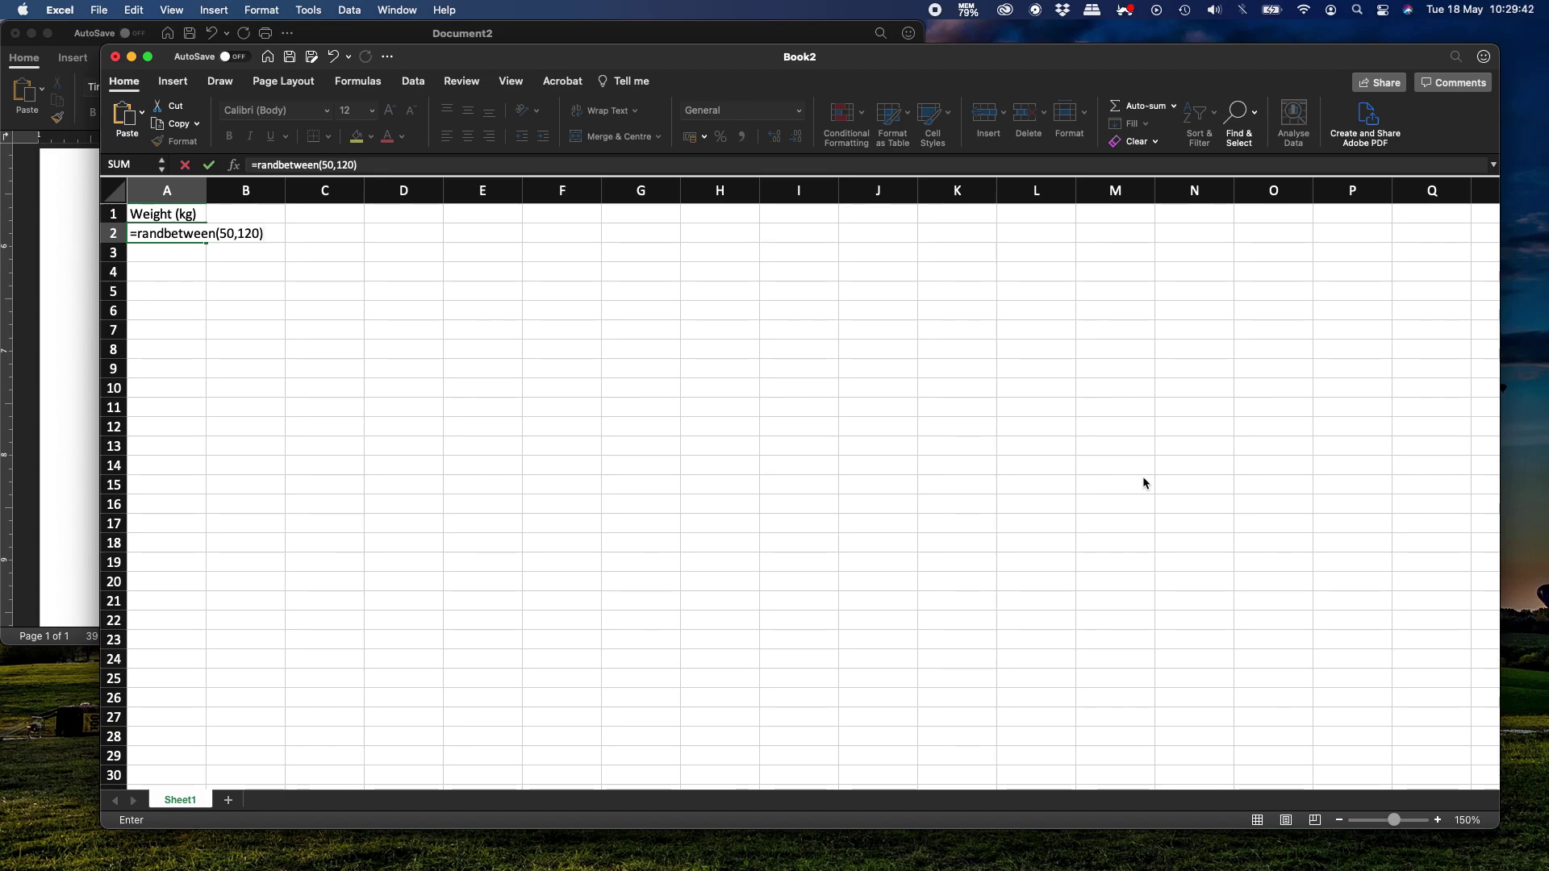
pyautogui.press('Return')
# - Copy the random weight formula from A2 into every cell of the range A2:A251
pyautogui.press('Up')
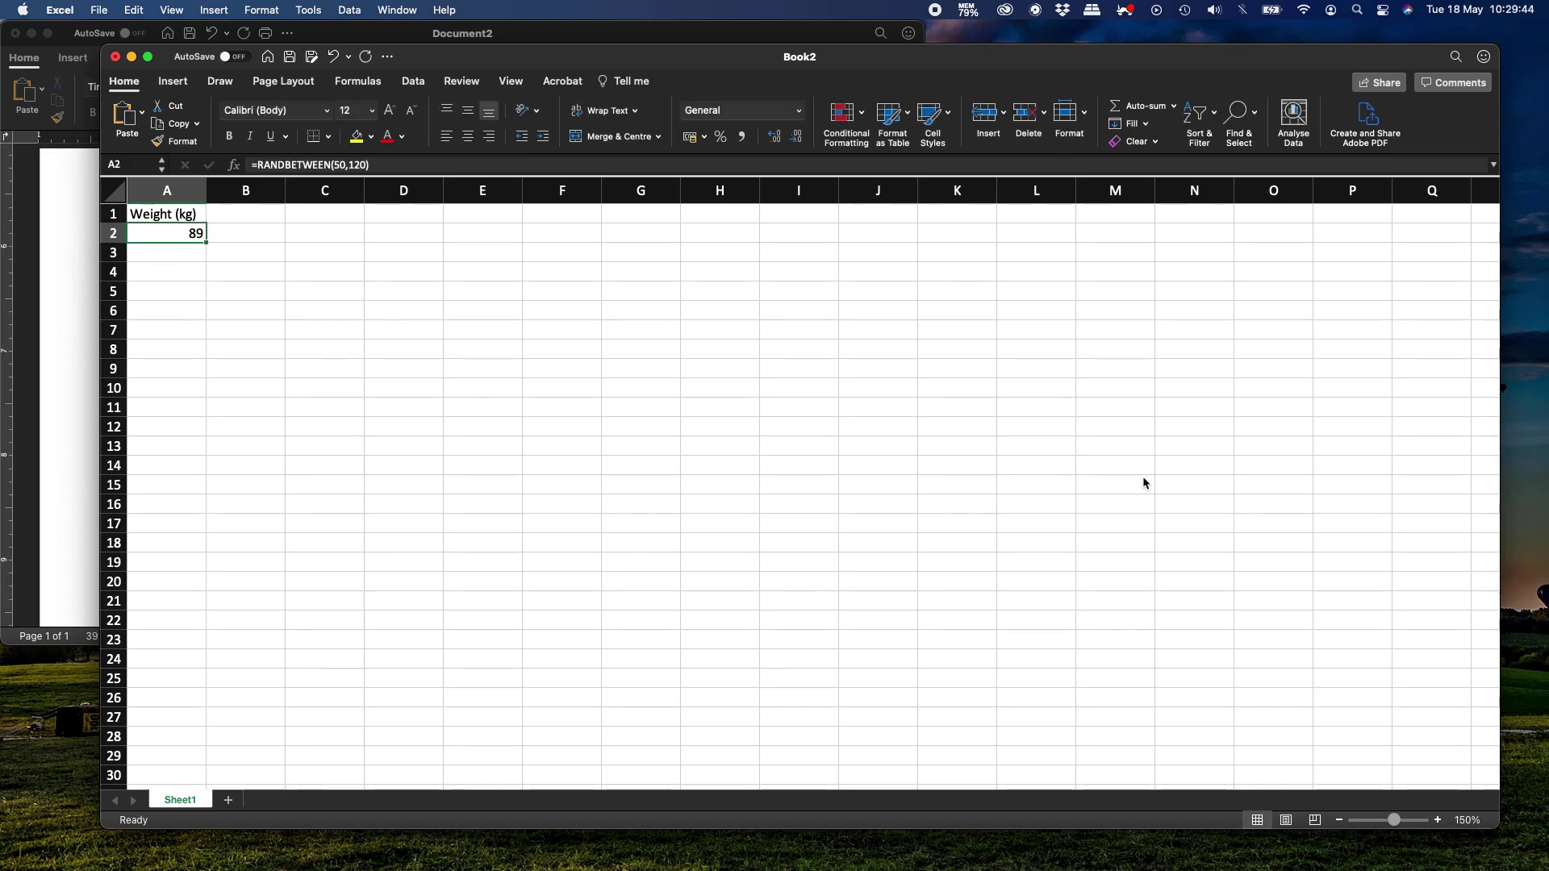
pyautogui.press('super+c')
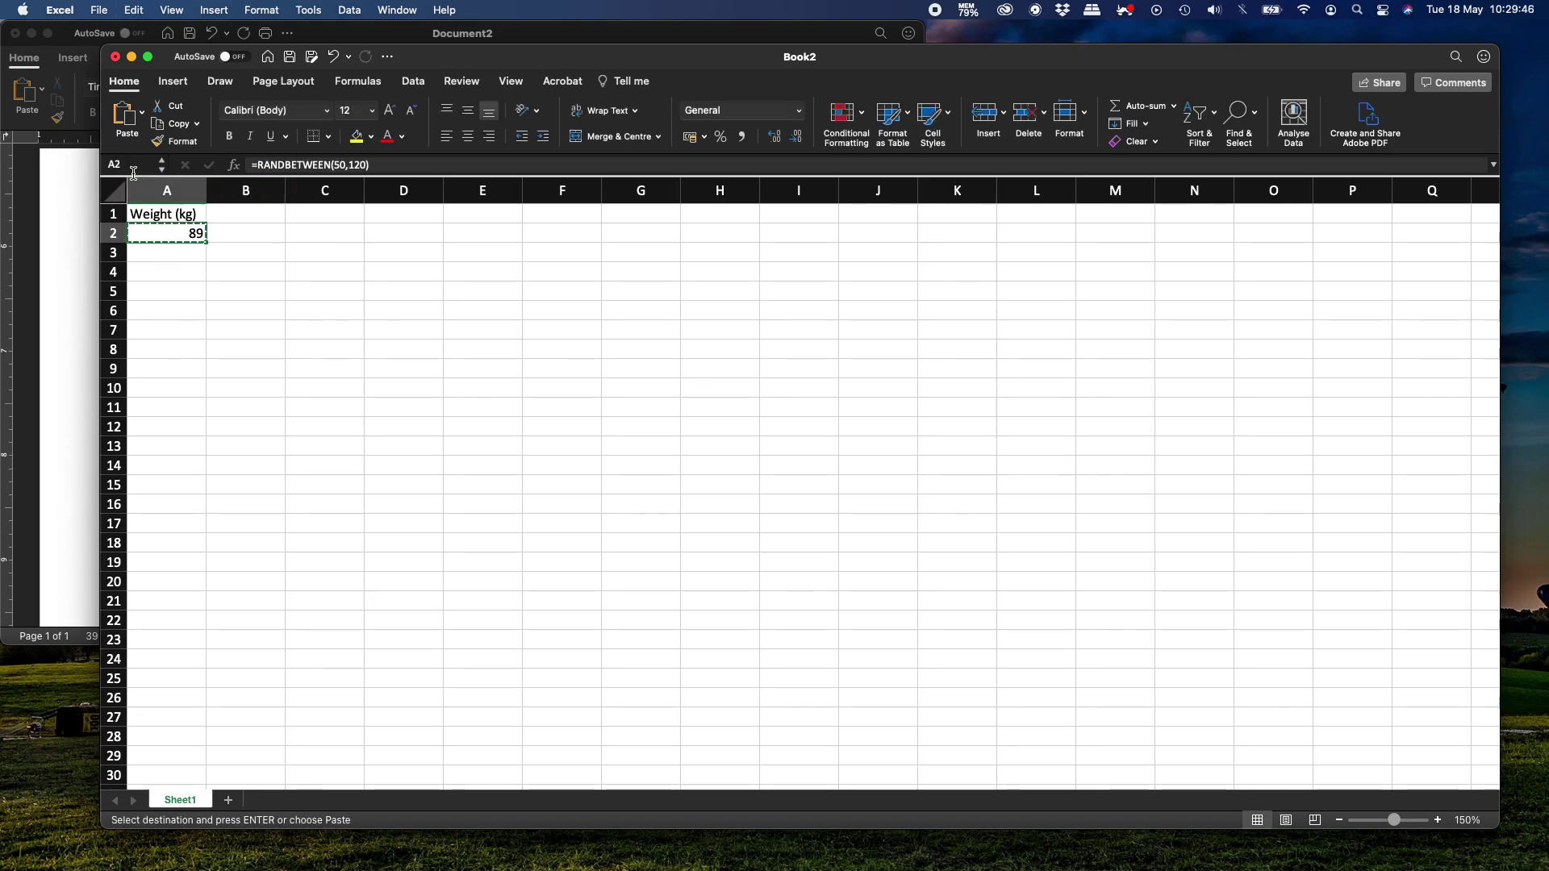
pyautogui.click(132, 165)
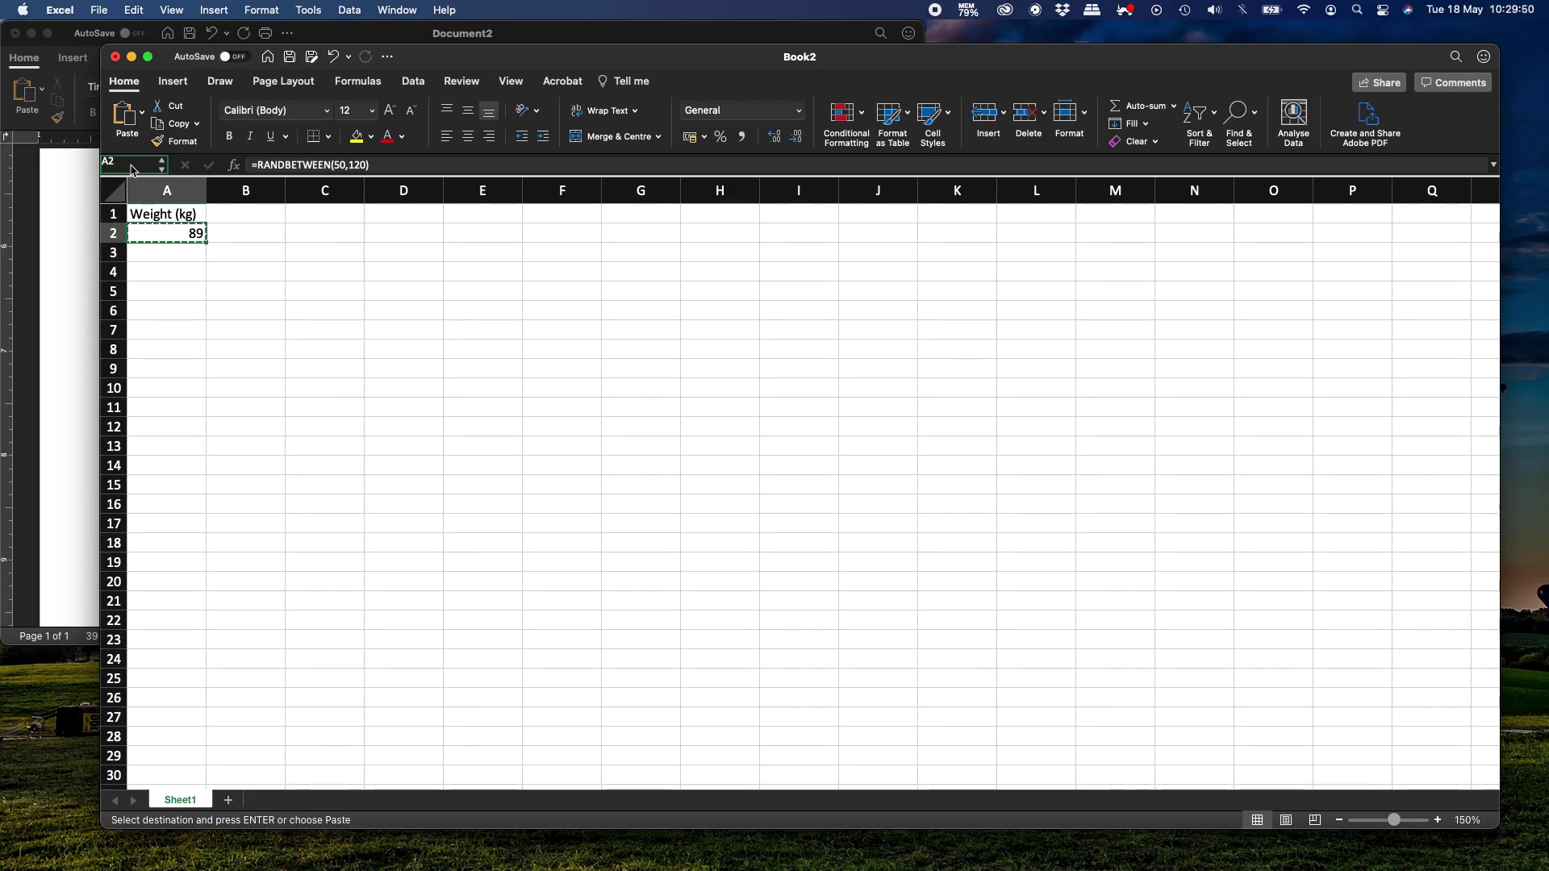
pyautogui.write('51')
pyautogui.press('Return')
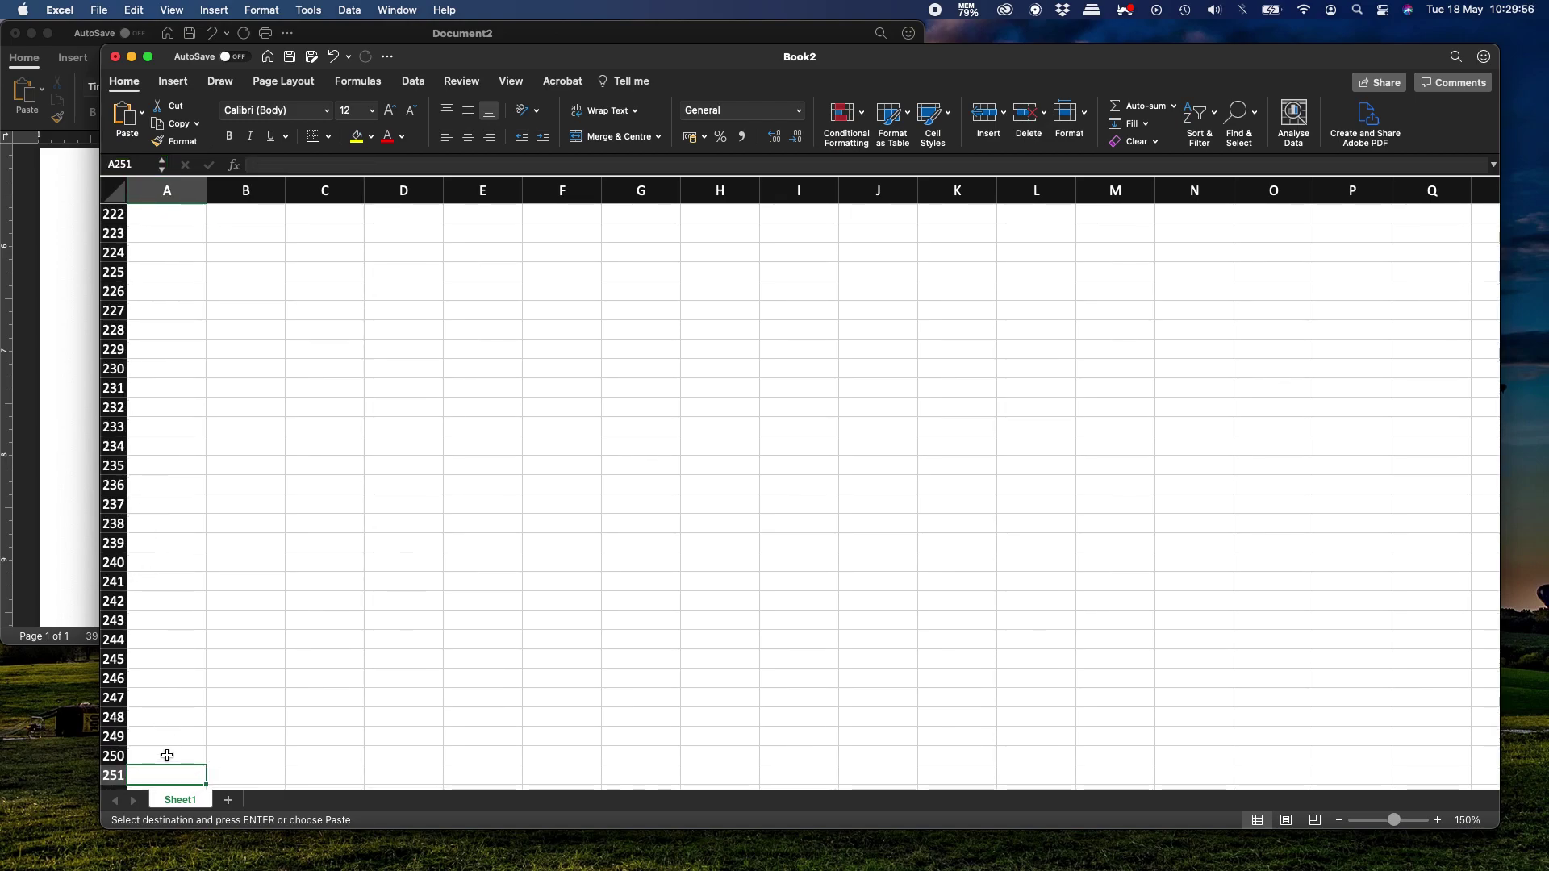
pyautogui.press('super+shift+Up')
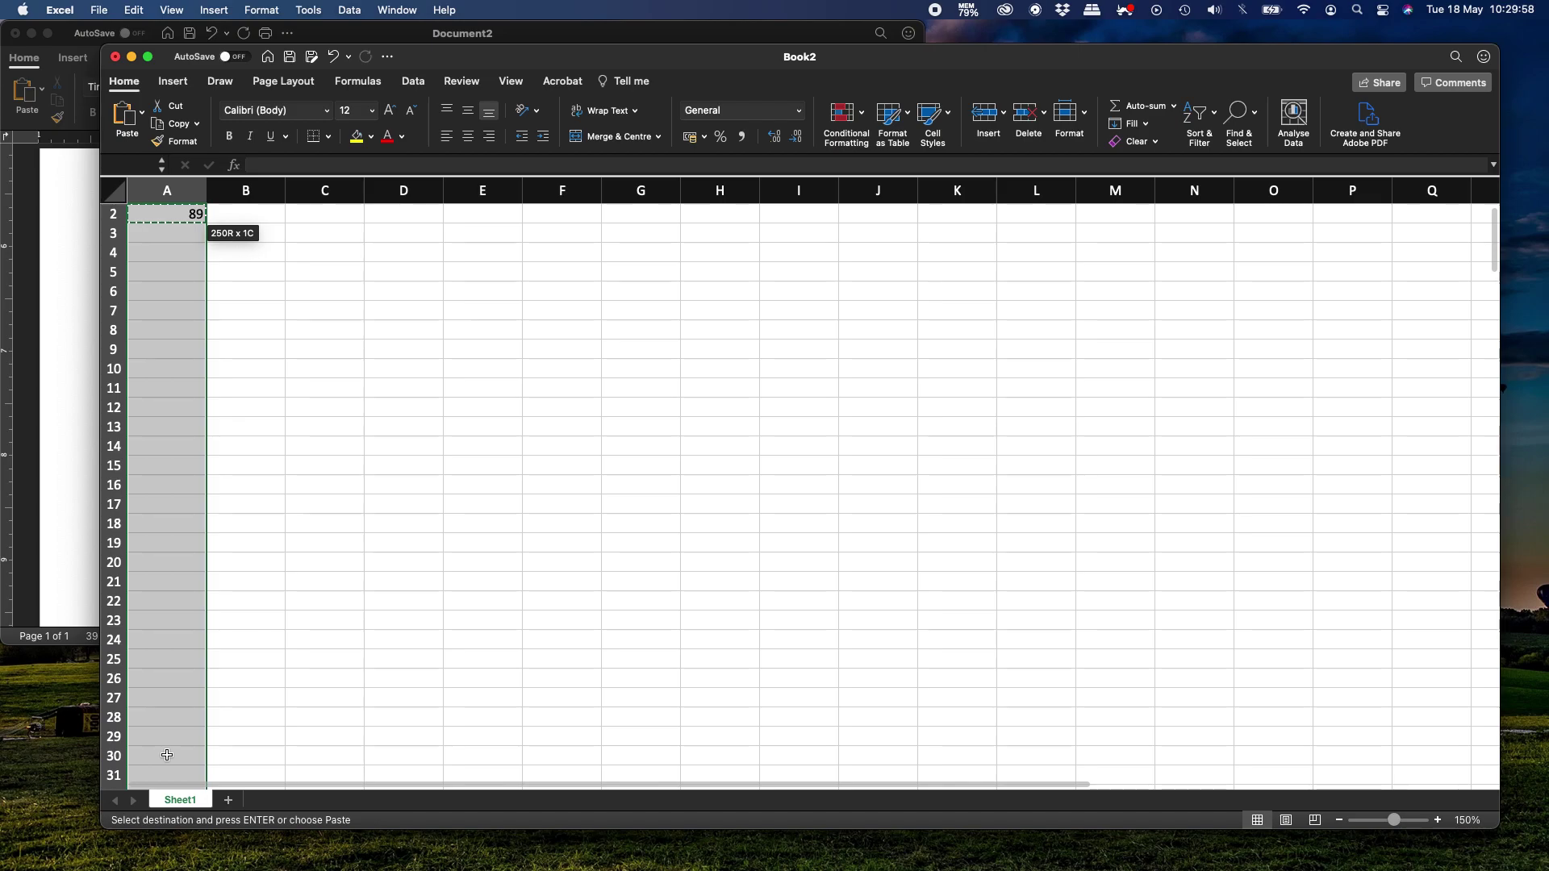
pyautogui.press('super+v')
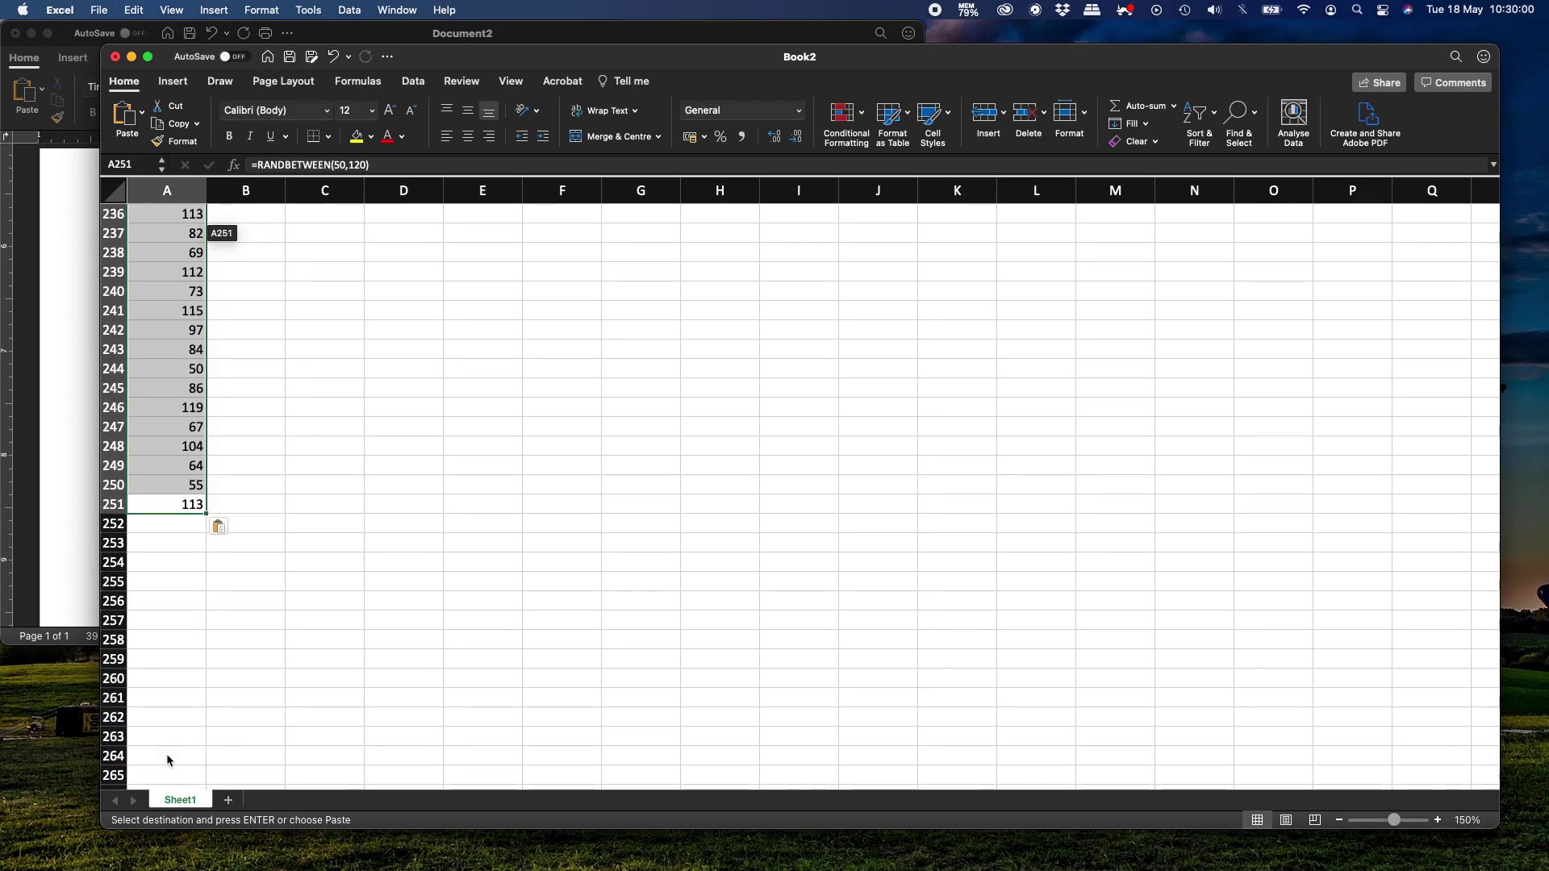
pyautogui.press('super+Up')
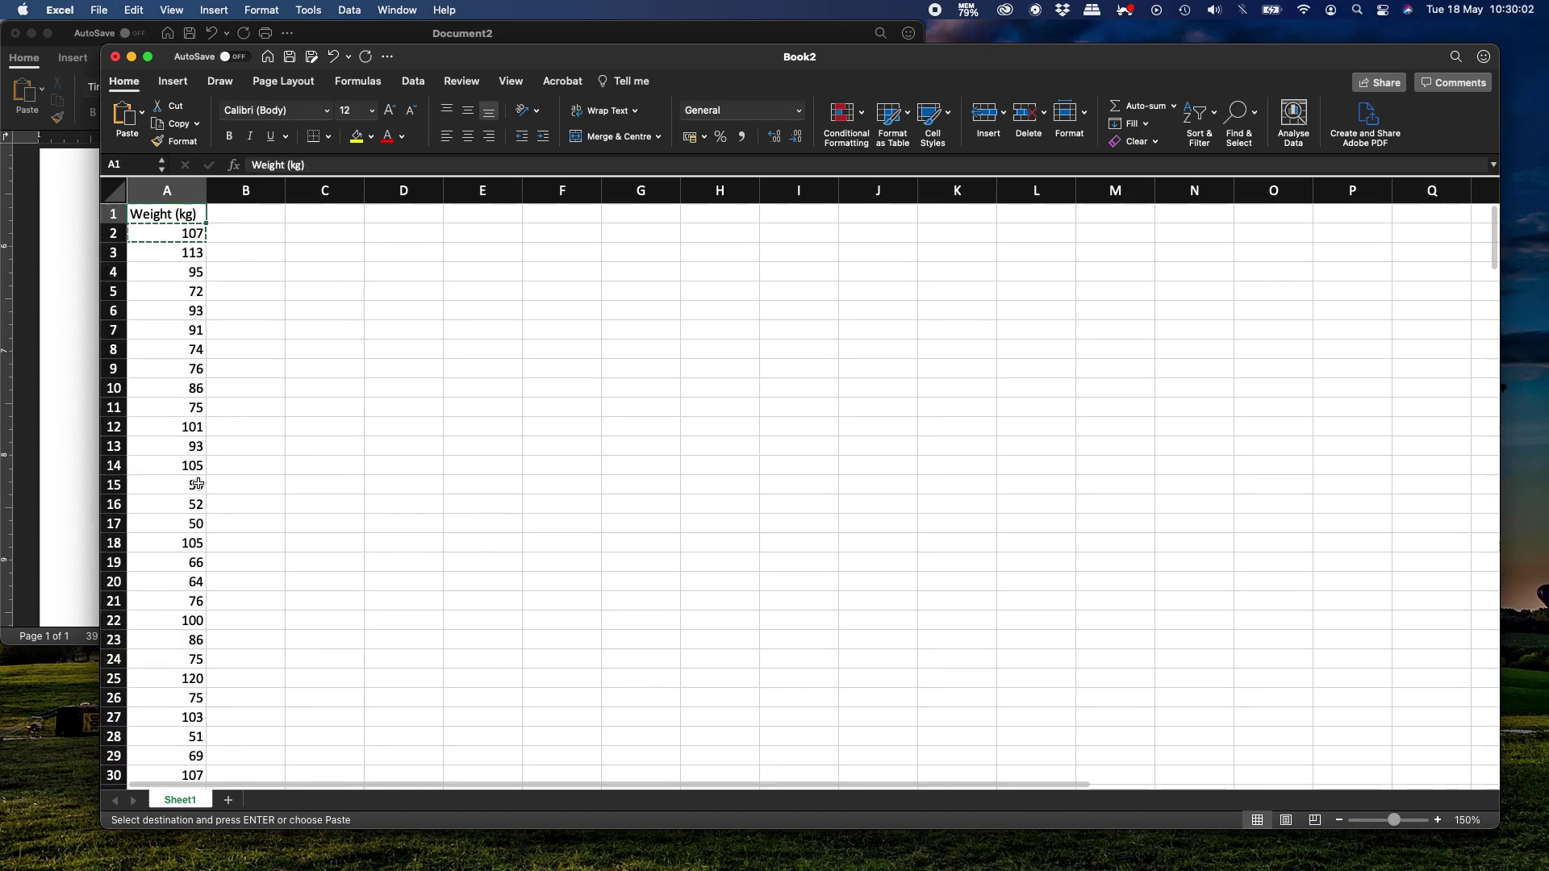
pyautogui.press('super+Down')
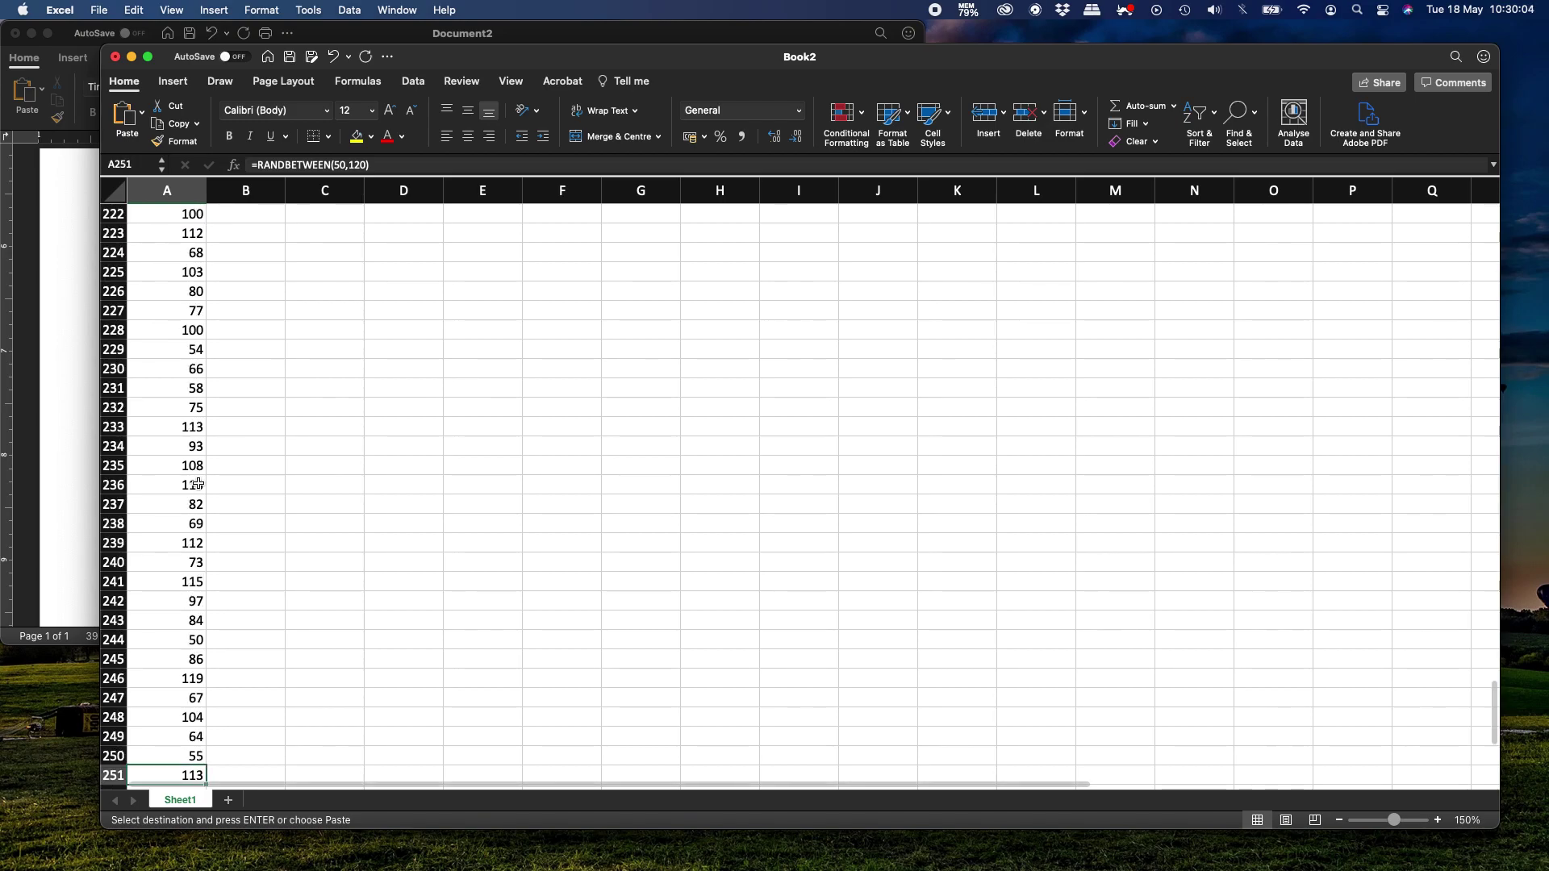
pyautogui.press('super+Up')
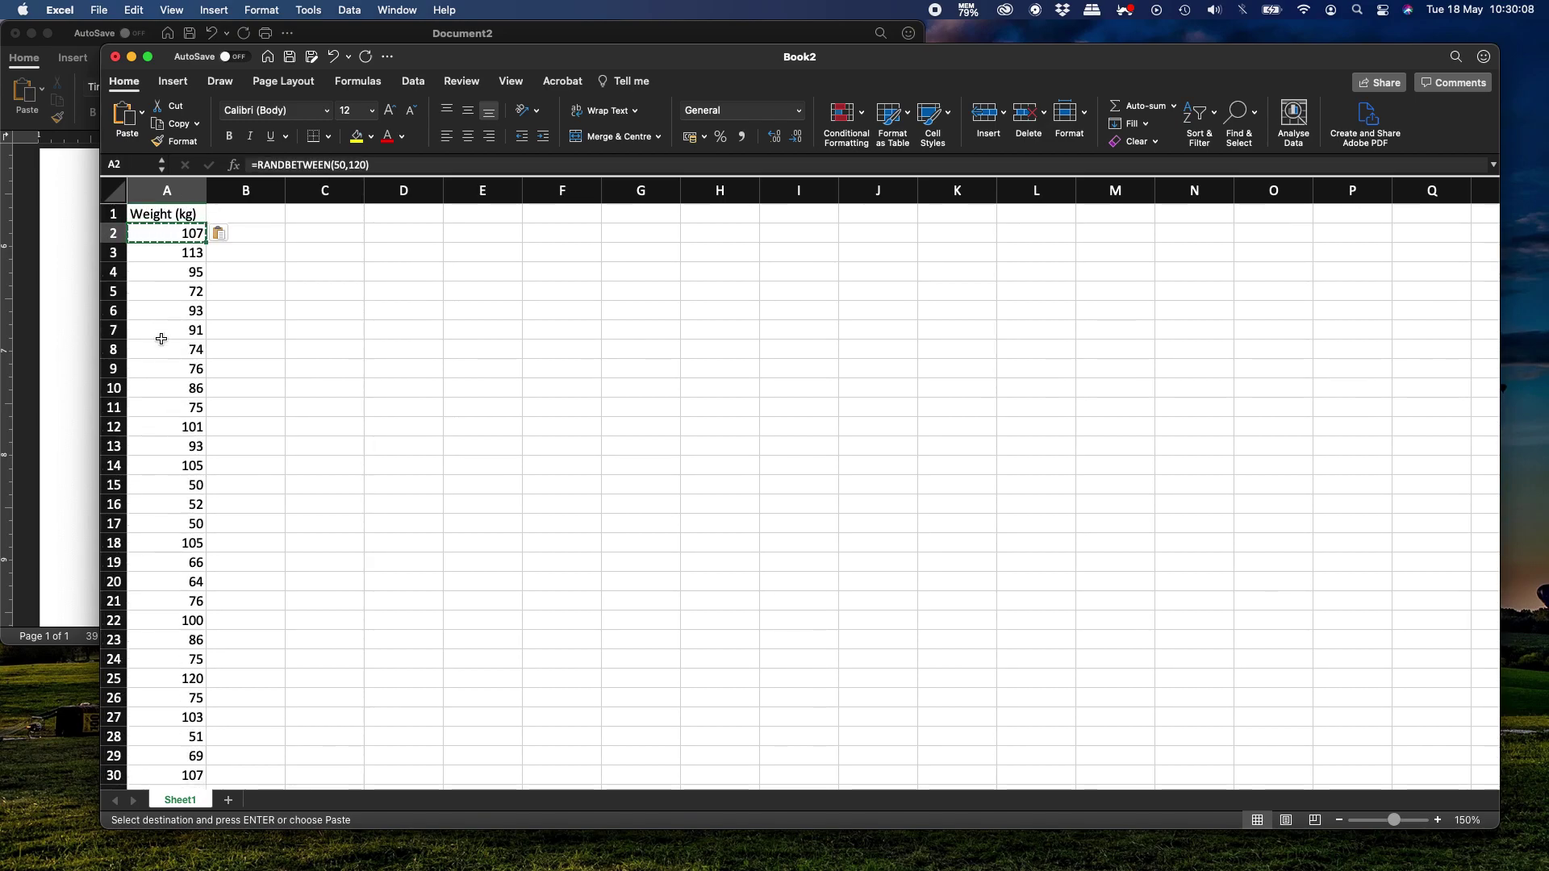
pyautogui.press('Escape')
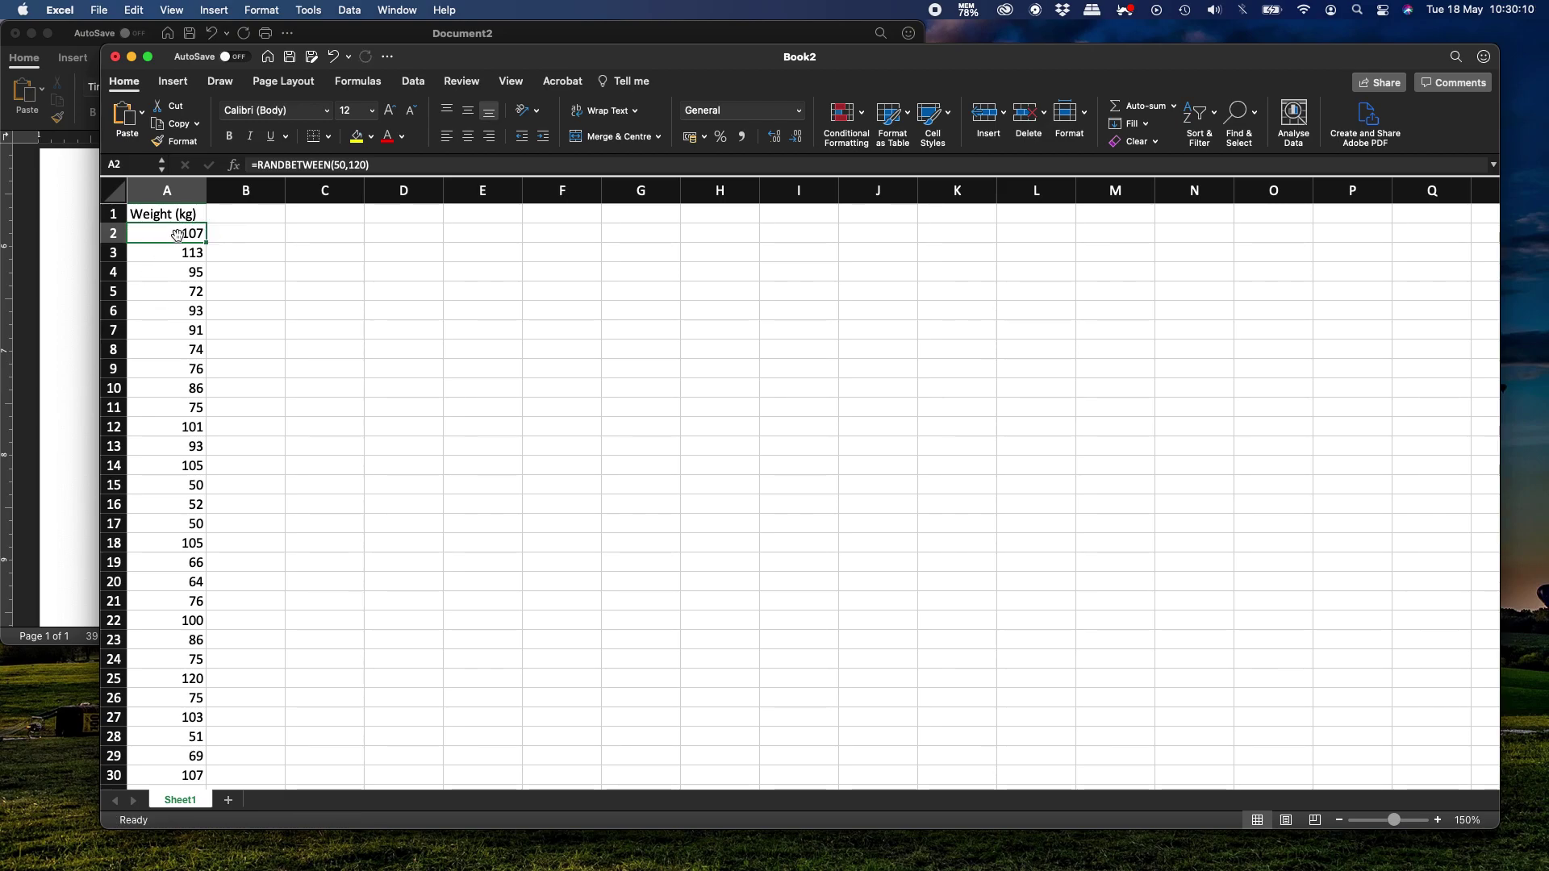
# - Re-enter the unchanged formulas in A2, A3 and A6 to watch the random weights recalculate
pyautogui.doubleClick(177, 237)
pyautogui.press('Return')
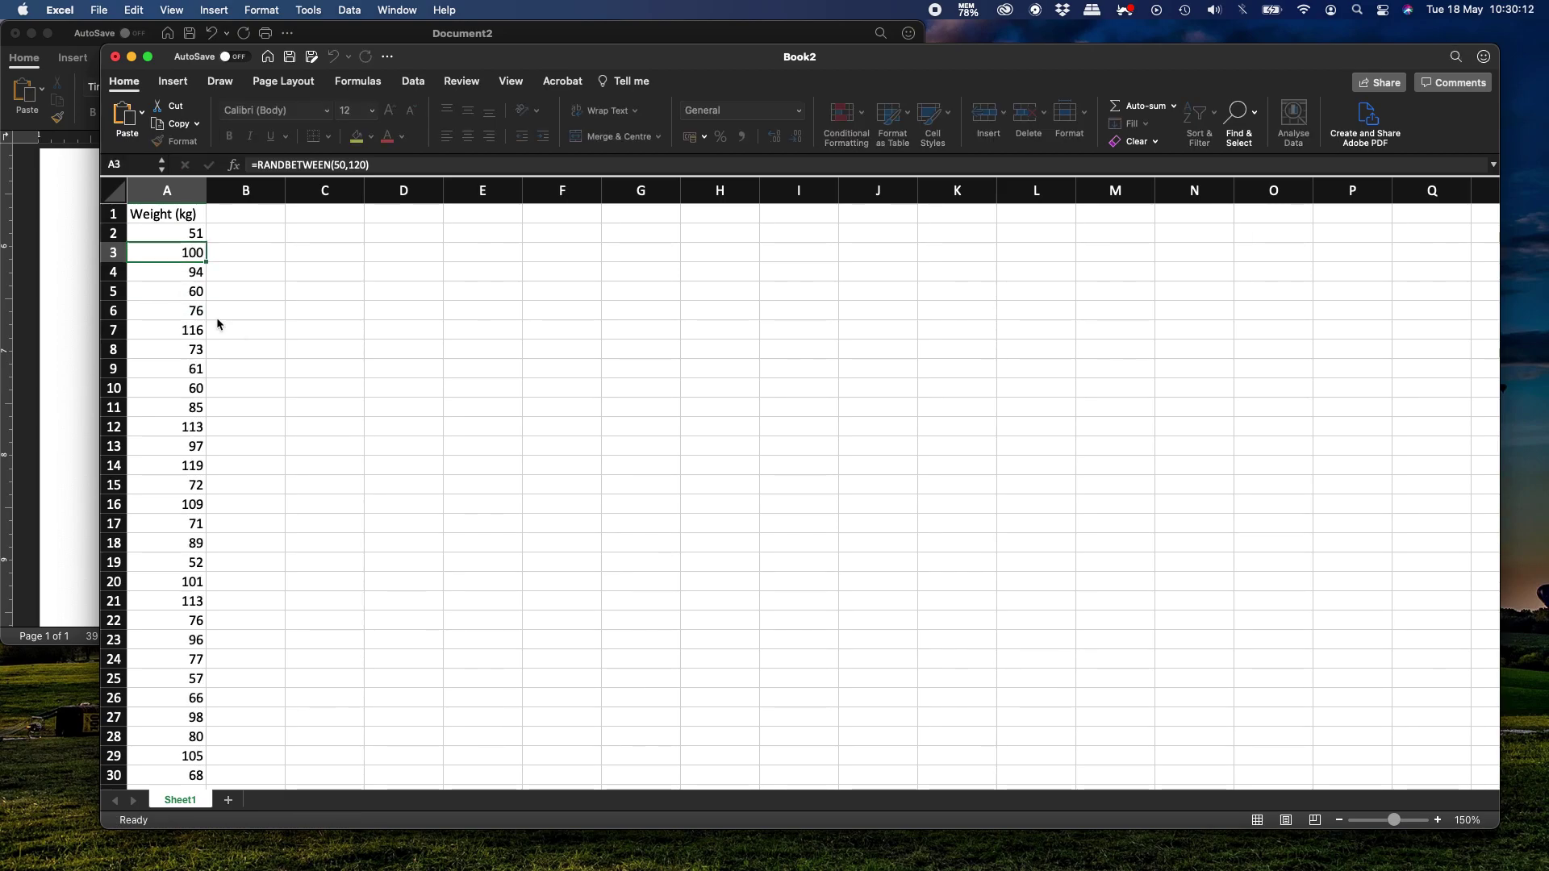
pyautogui.doubleClick(187, 252)
pyautogui.press('Return')
pyautogui.doubleClick(177, 315)
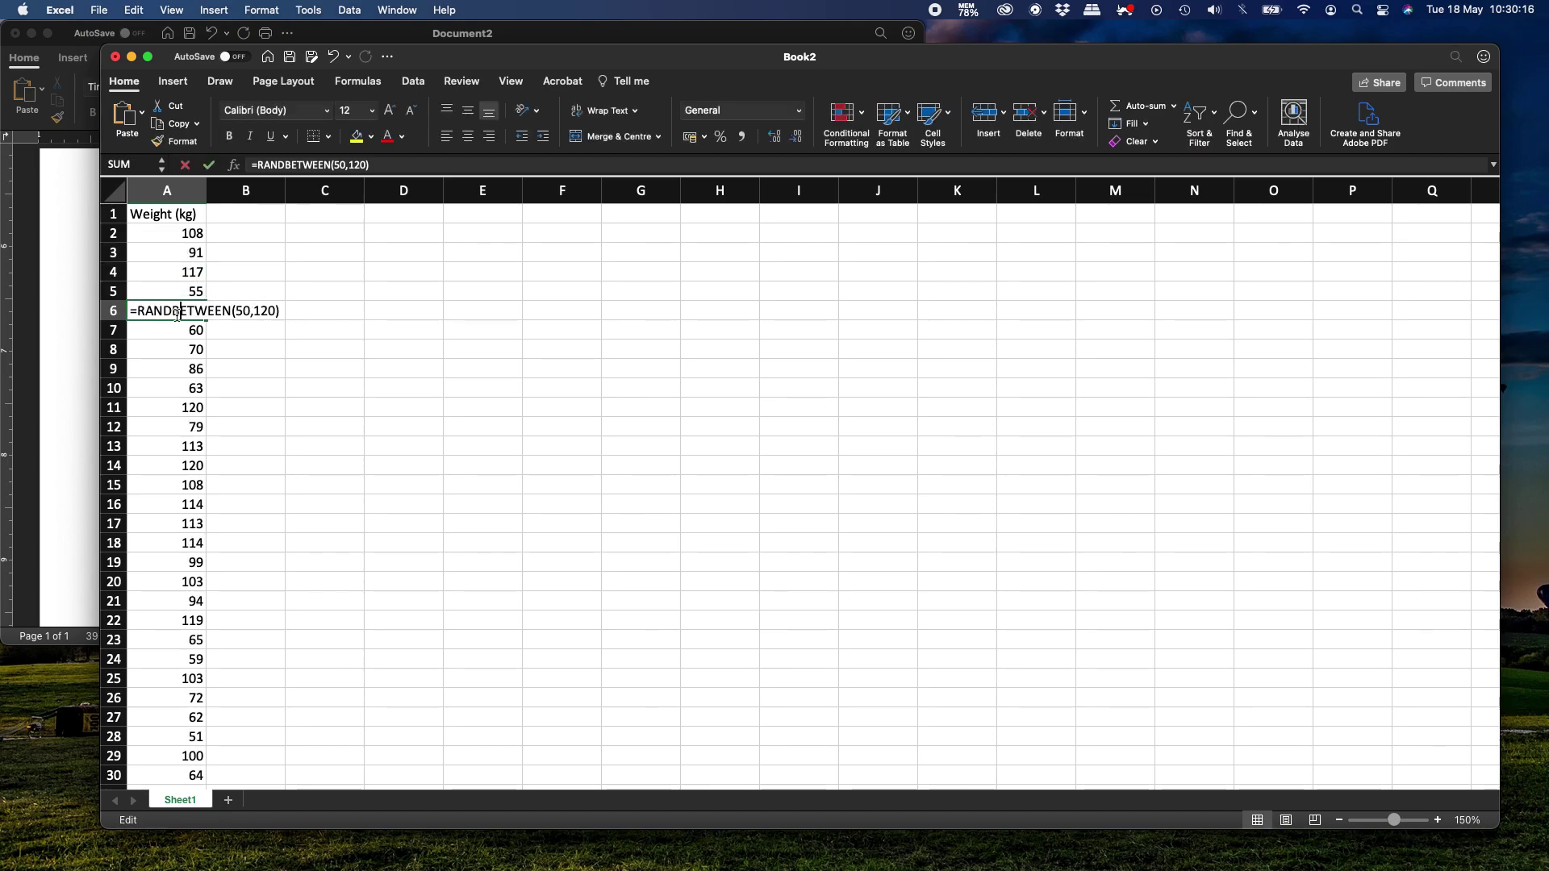
pyautogui.press('Return')
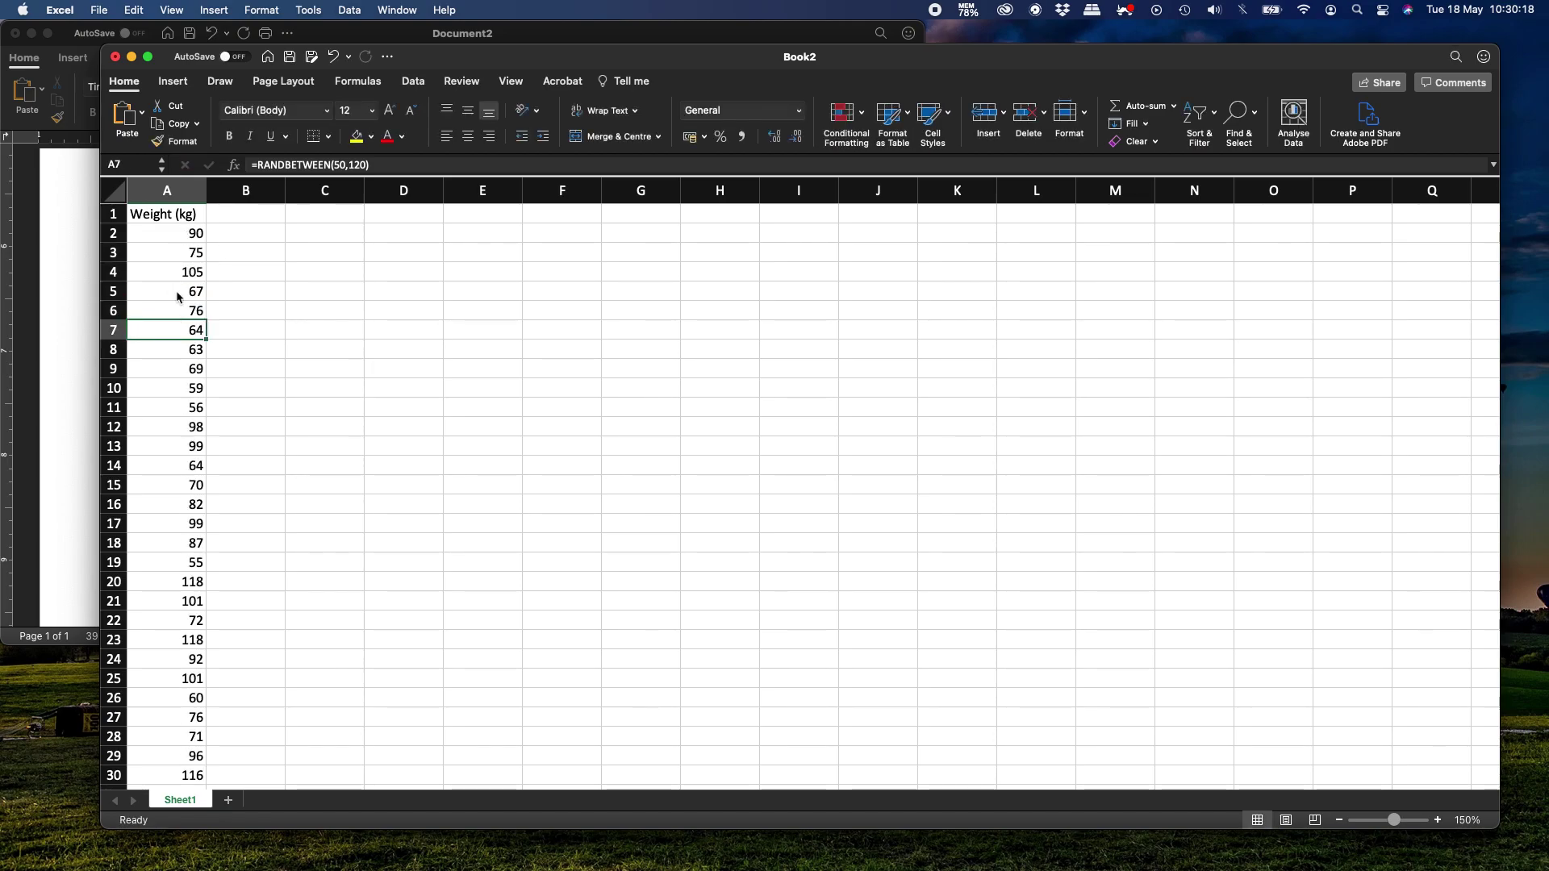
# - Replace the random weight formulas in A2:A251 with their values by copying them and pasting values only in place
pyautogui.press('Up')
pyautogui.press('Up')
pyautogui.press('Up')
pyautogui.press('Up')
pyautogui.press('Up')
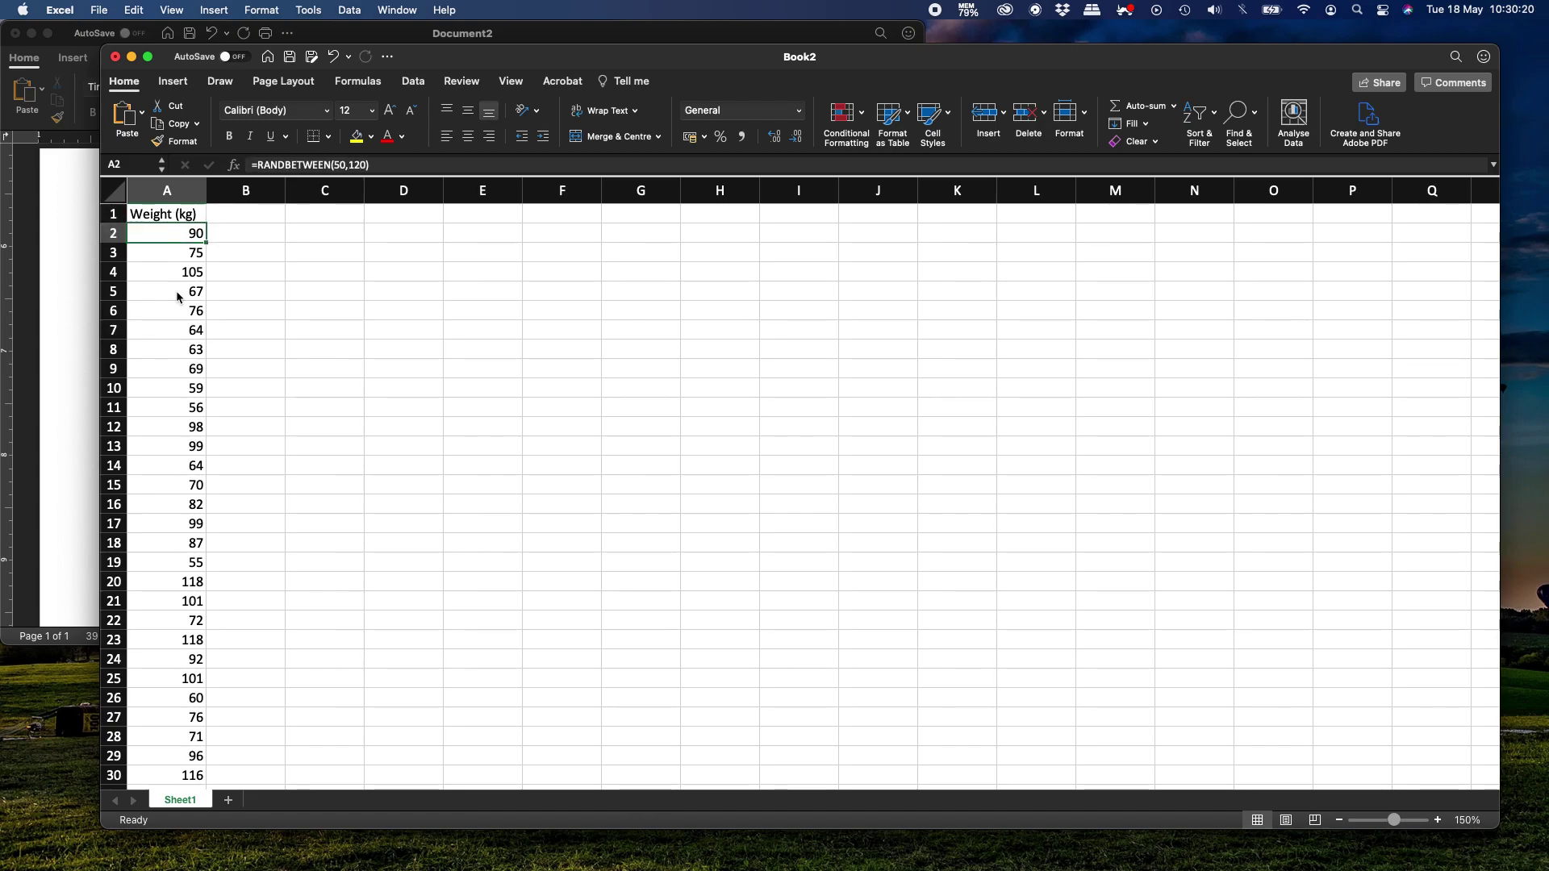
pyautogui.press('super+shift+Down')
pyautogui.press('super+c')
pyautogui.scroll(20, 191, 294)
pyautogui.rightClick(192, 294)
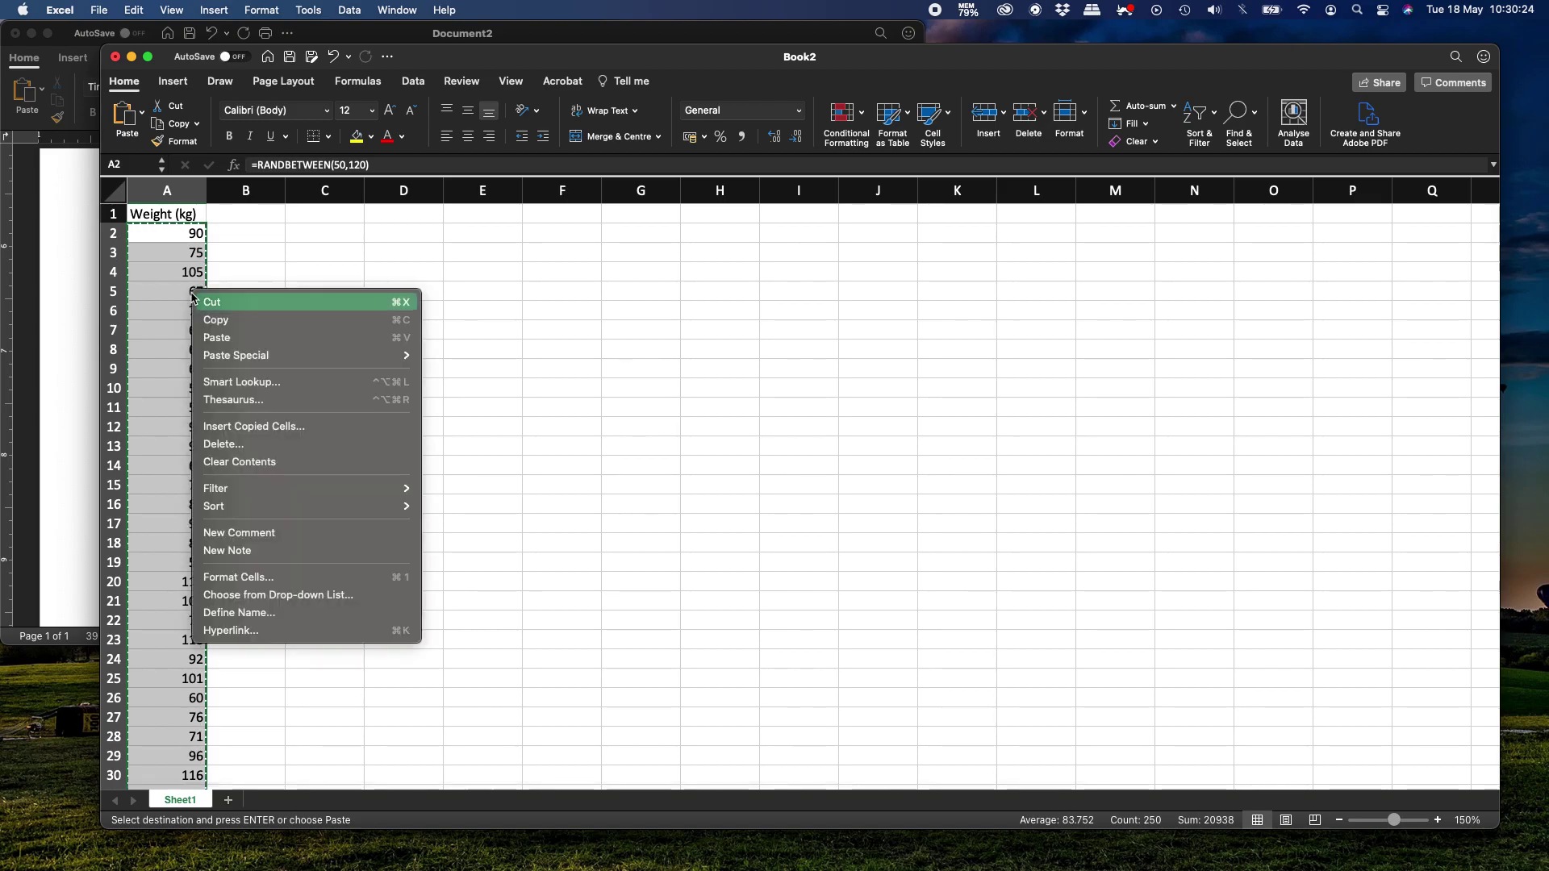
pyautogui.moveTo(268, 358)
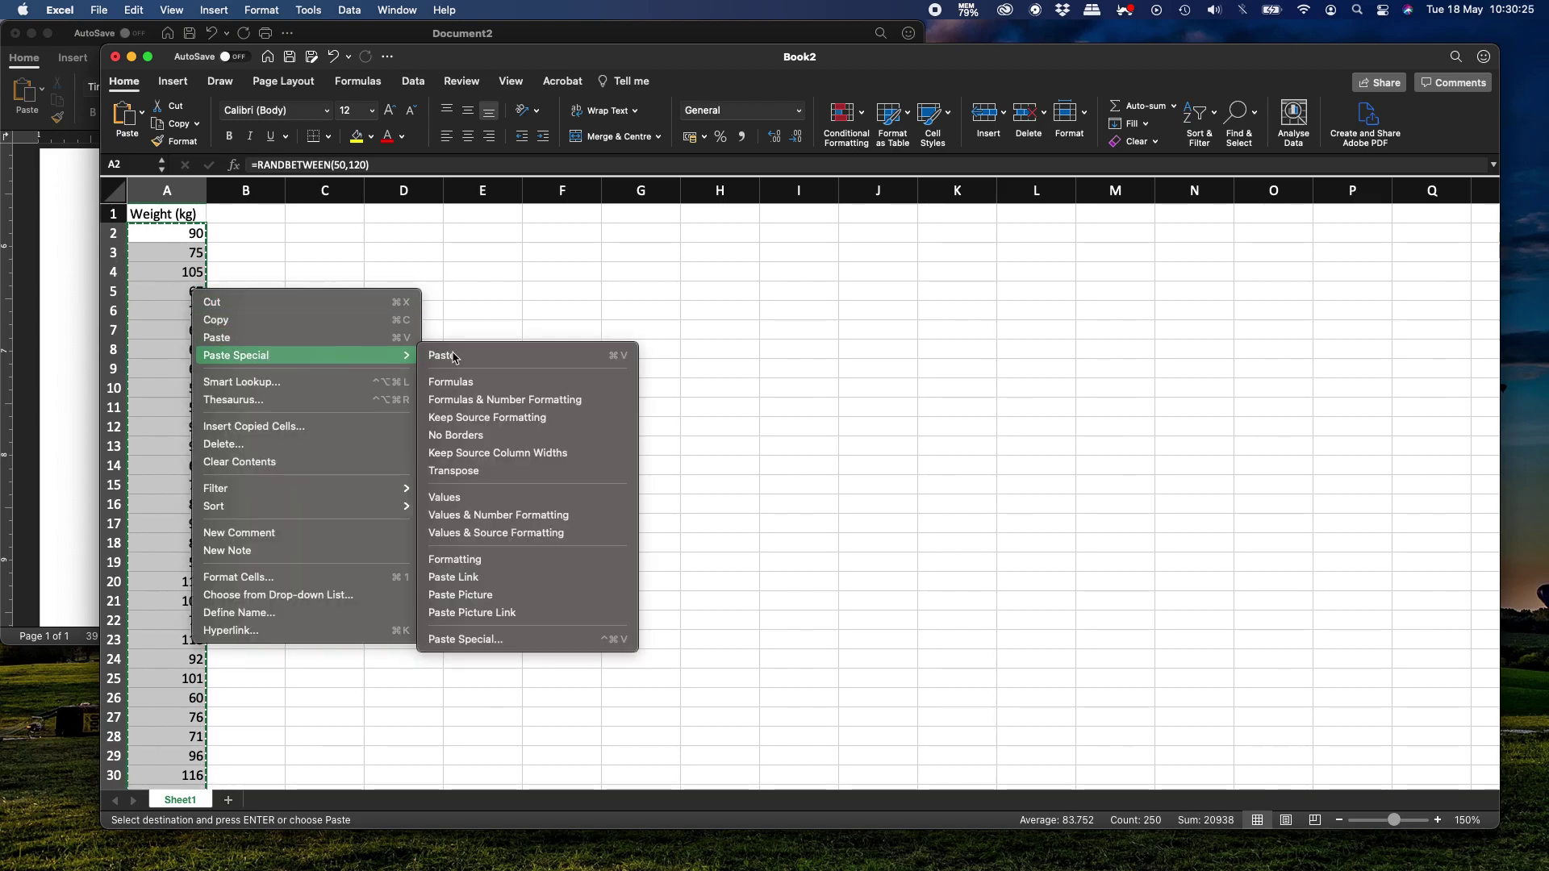
pyautogui.click(578, 498)
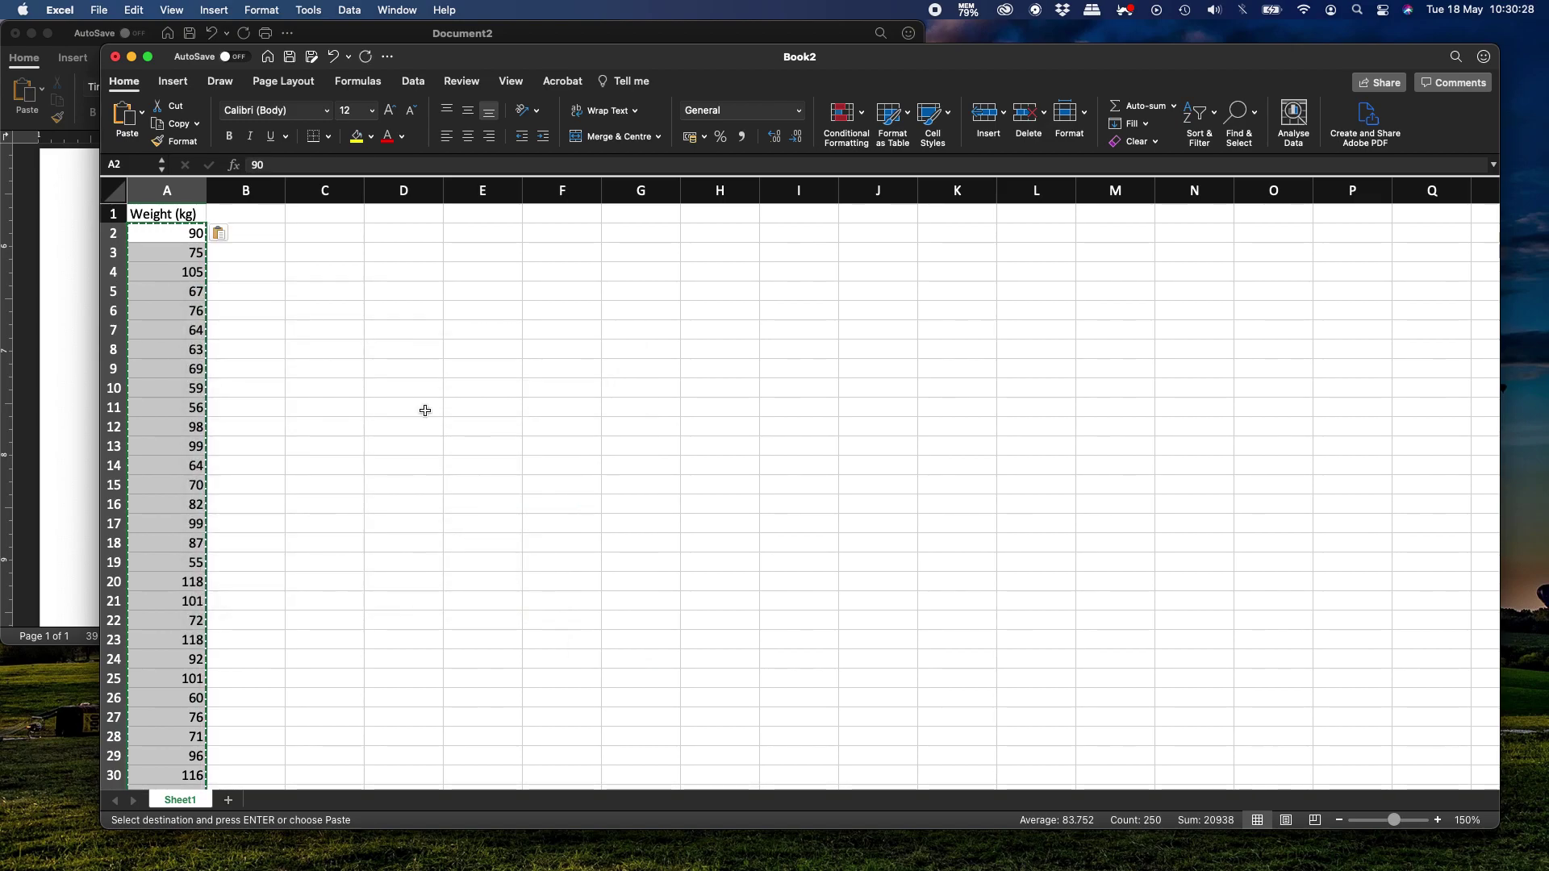
# - Open cells A2 to A5 for editing one after another to check whether they hold fixed values instead of formulas
pyautogui.click(155, 233)
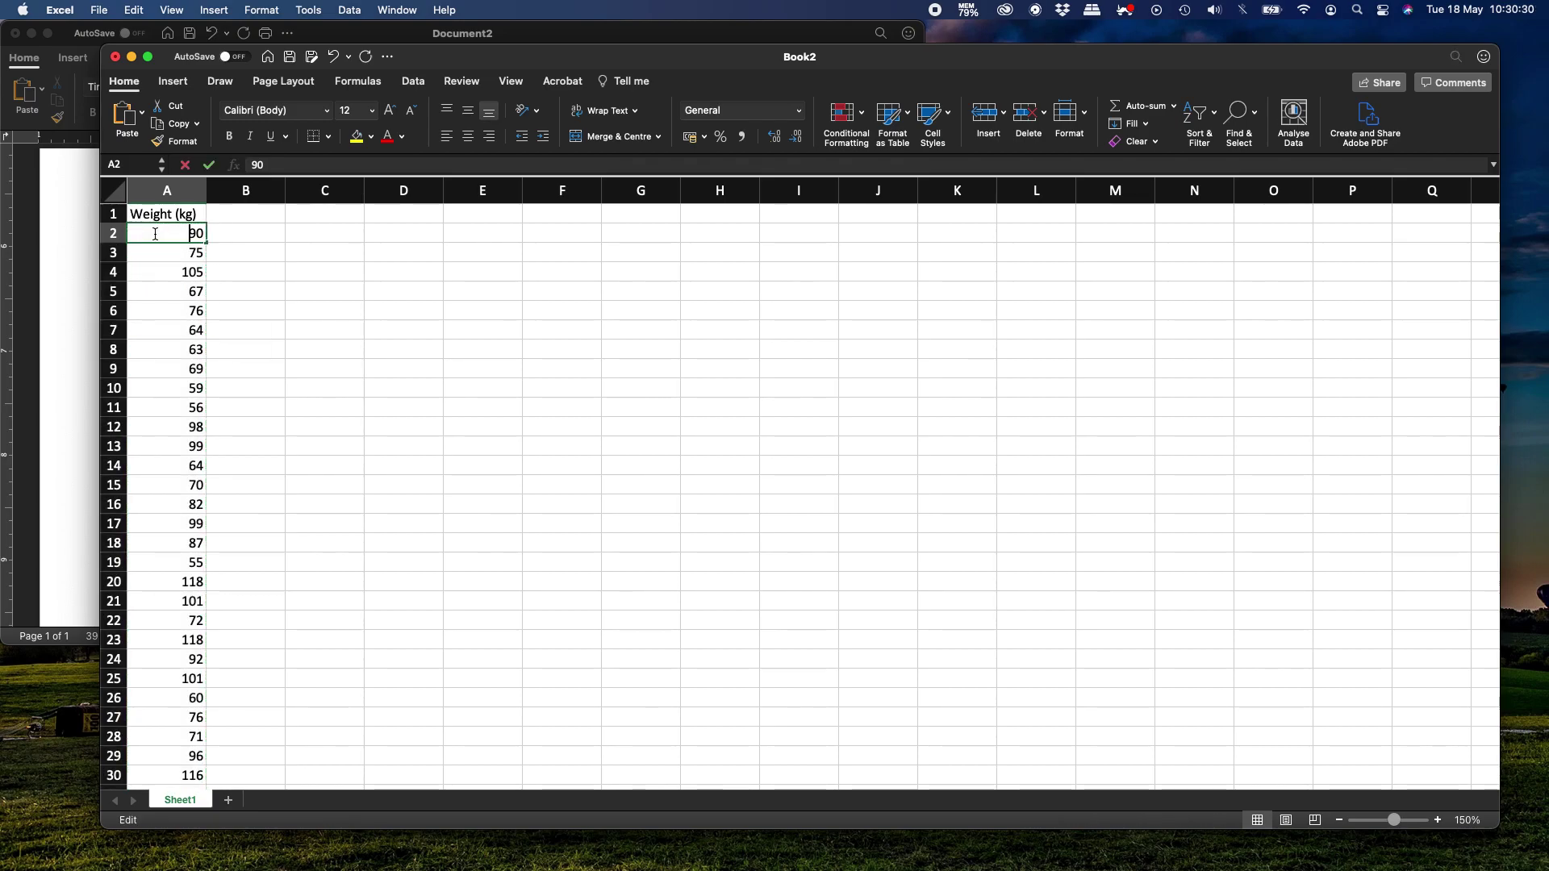
pyautogui.doubleClick(155, 233)
pyautogui.press('Return')
pyautogui.doubleClick(190, 258)
pyautogui.press('Escape')
pyautogui.doubleClick(179, 272)
pyautogui.press('Return')
pyautogui.doubleClick(176, 292)
pyautogui.press('Return')
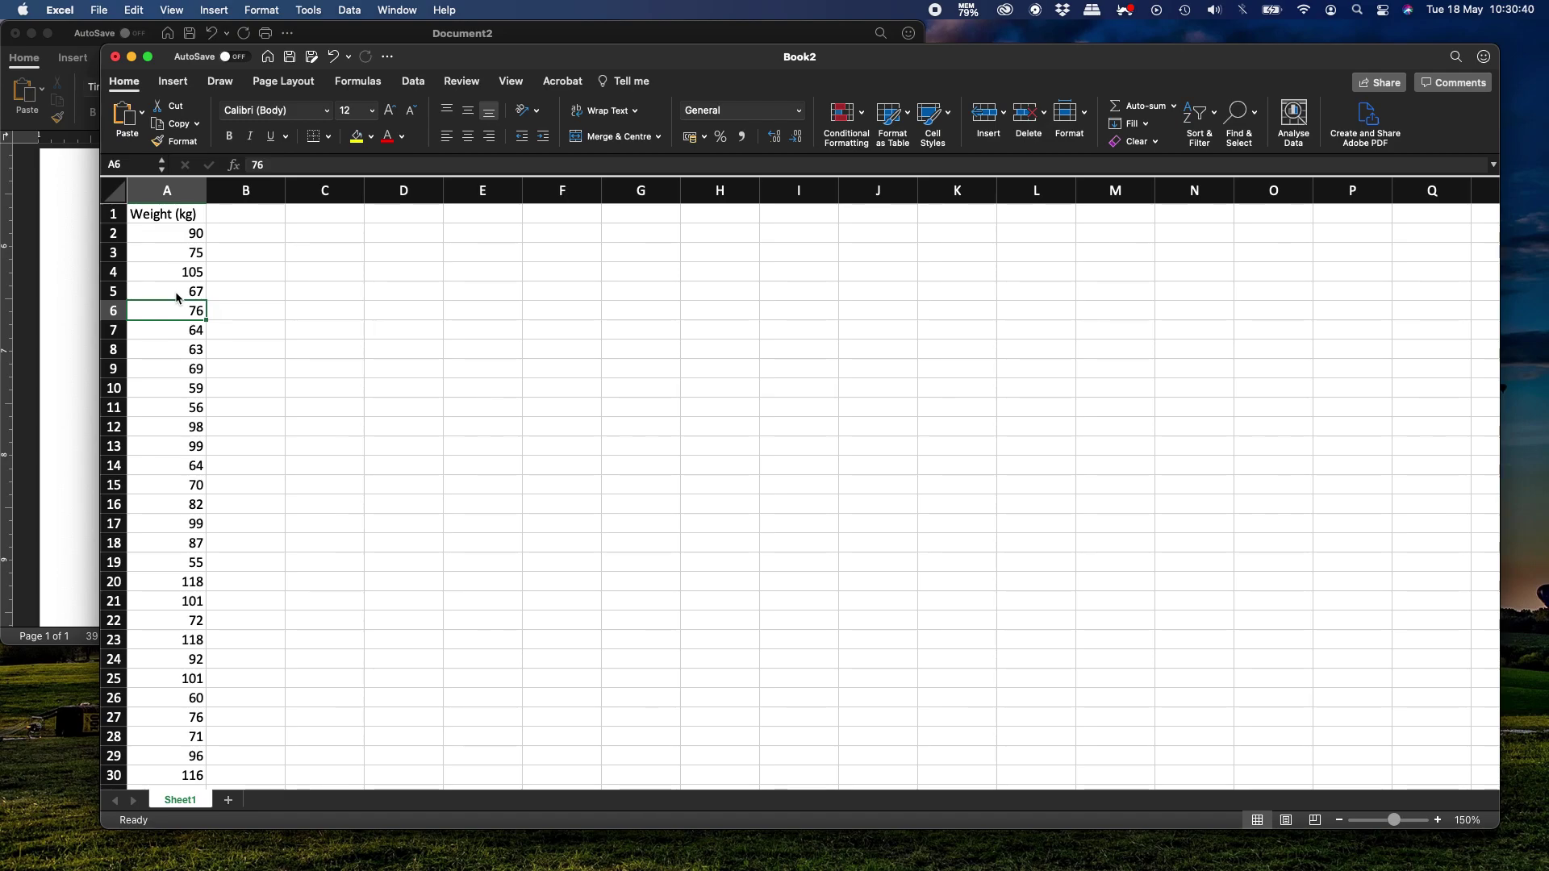
# - Rename the worksheet with the weights as "Data"
pyautogui.doubleClick(174, 804)
pyautogui.write('Data')
pyautogui.press('Return')
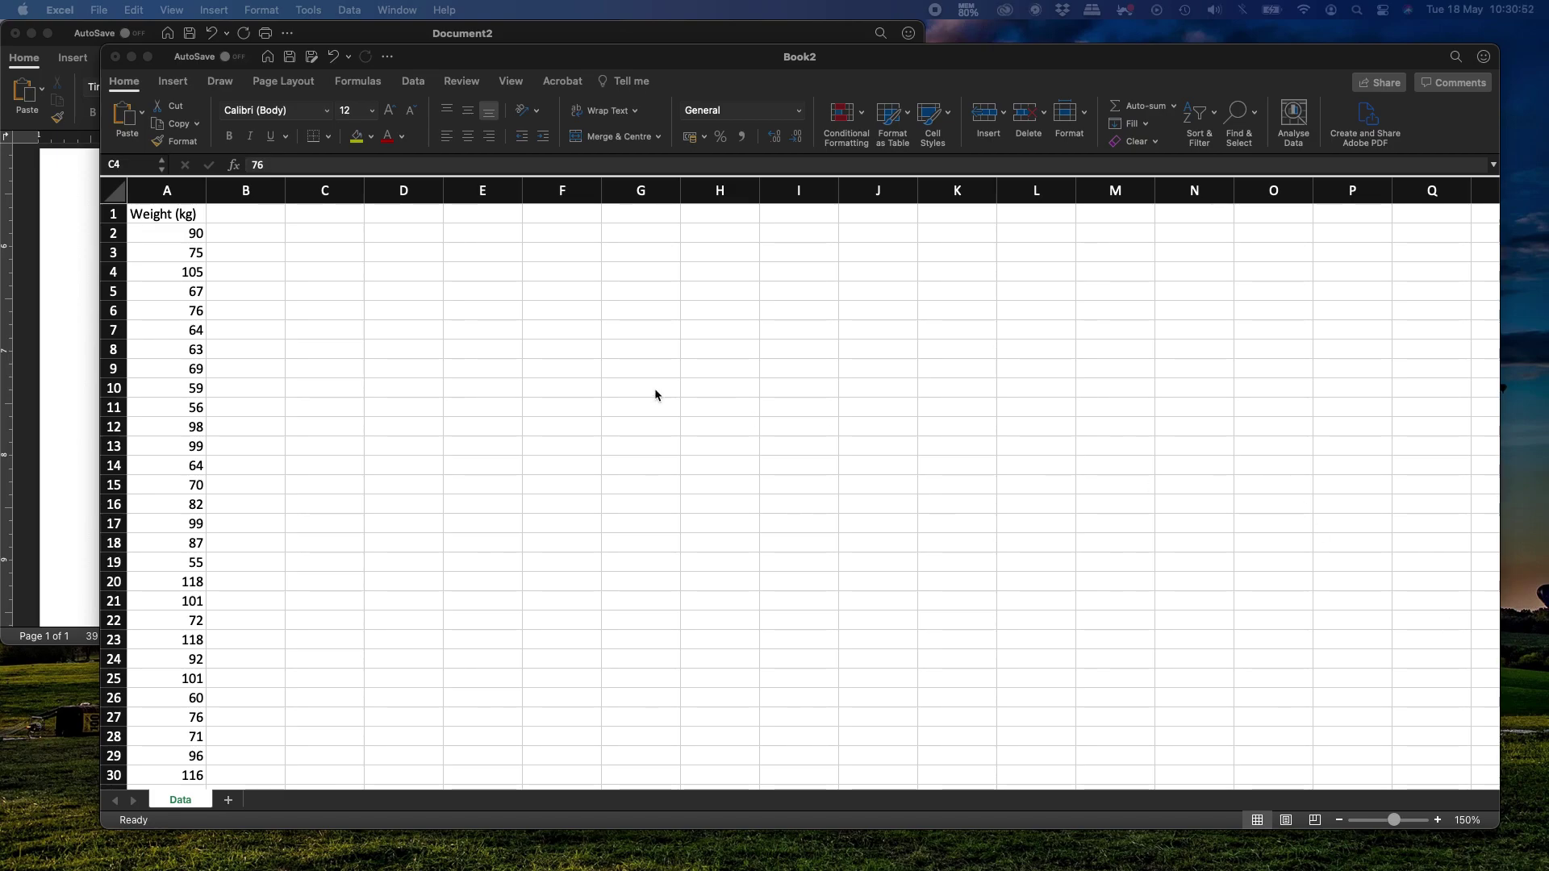
# - Create a pivot table on a new worksheet from the weight data in column A, including its header
pyautogui.click(150, 220)
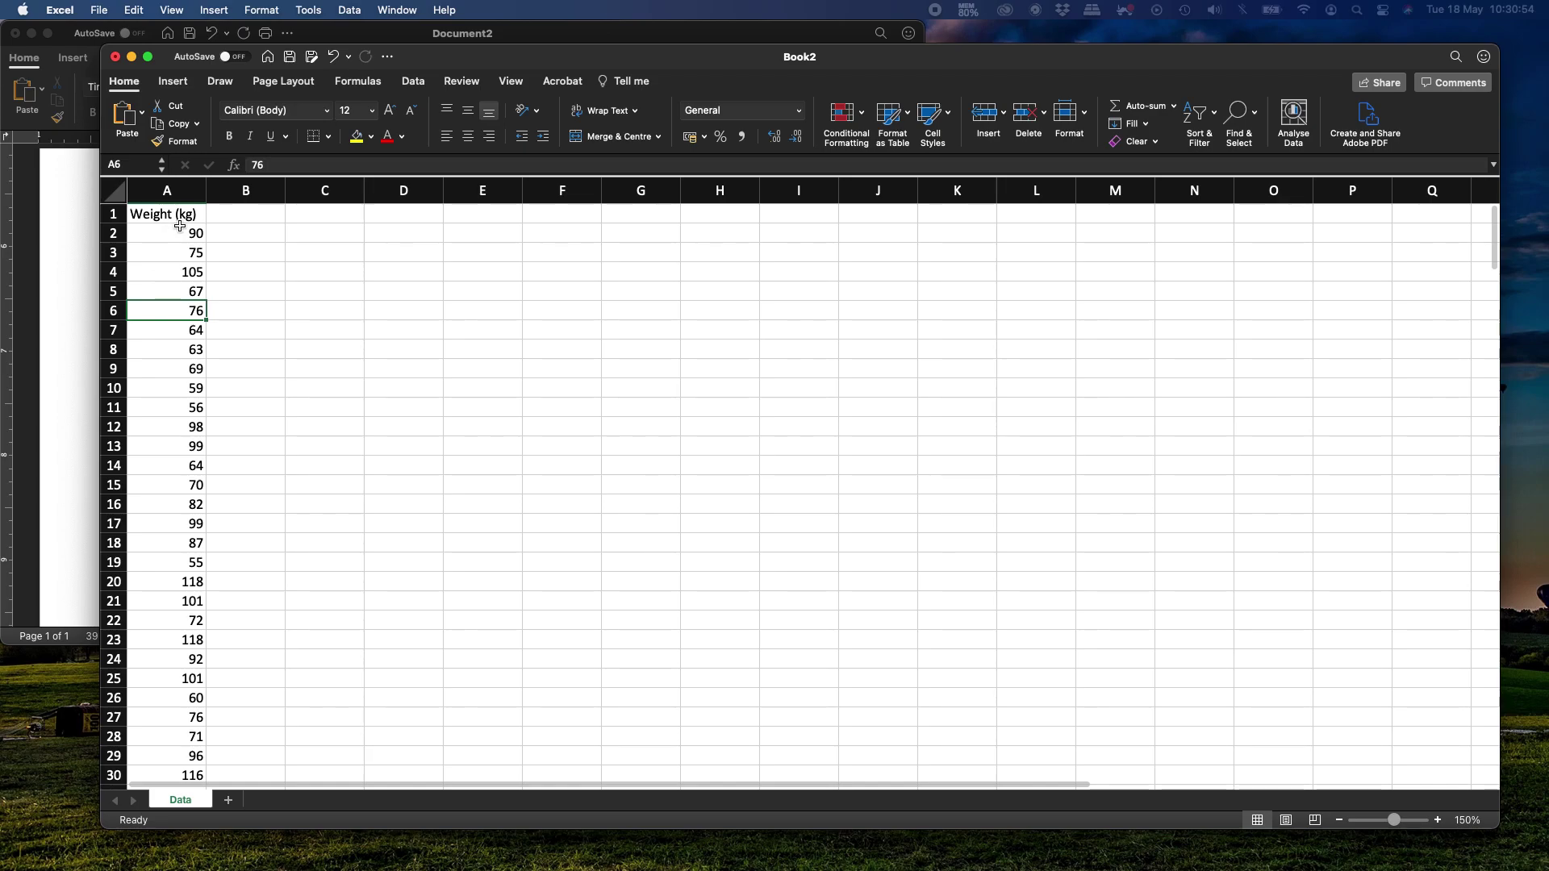
pyautogui.click(178, 235)
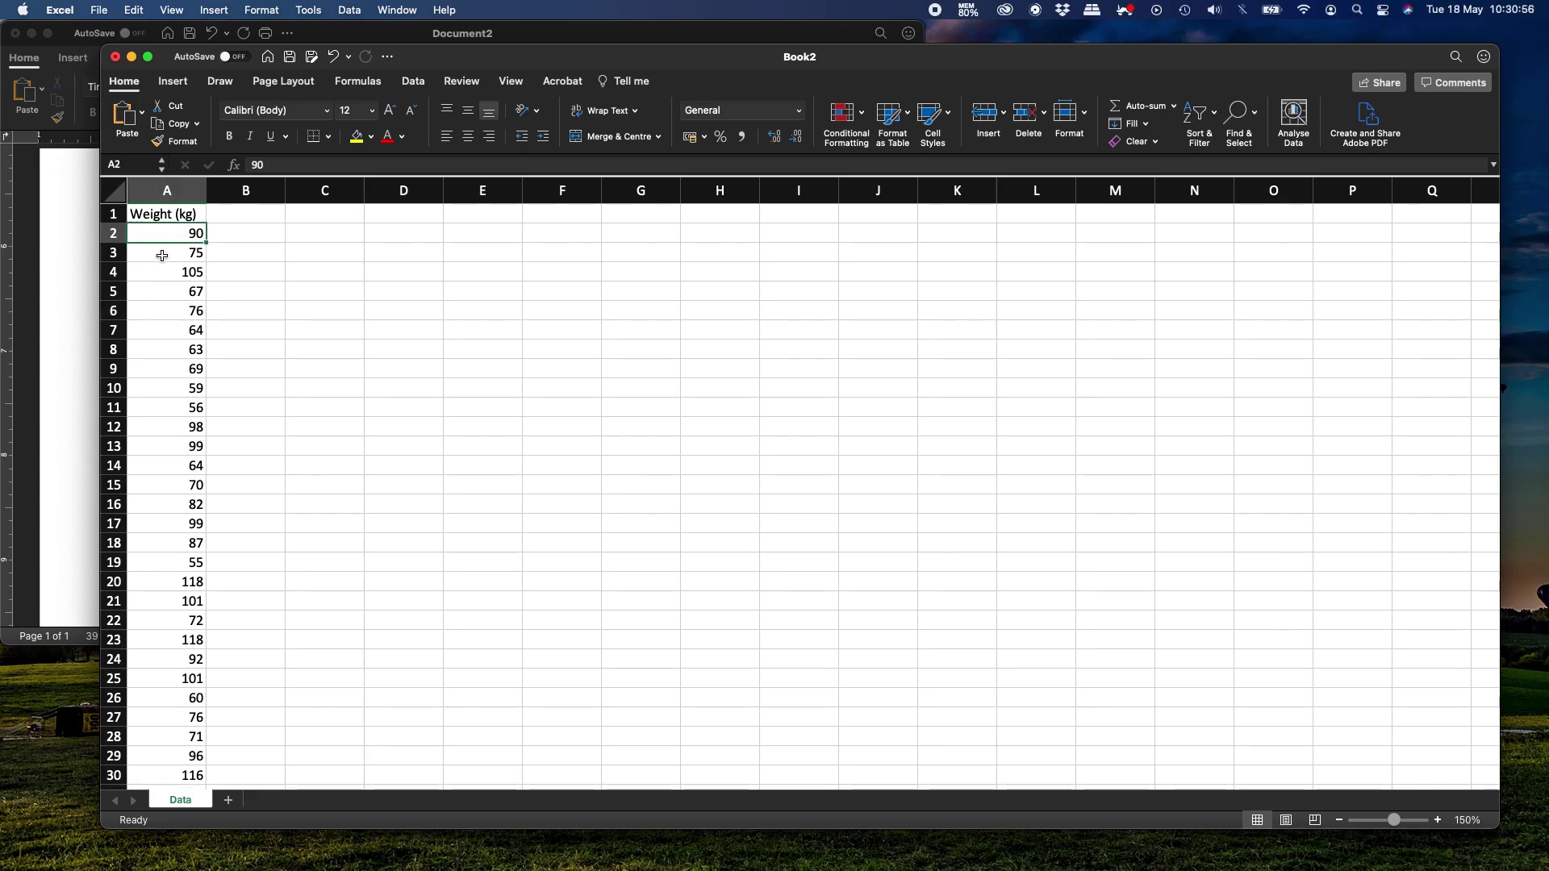
pyautogui.click(173, 82)
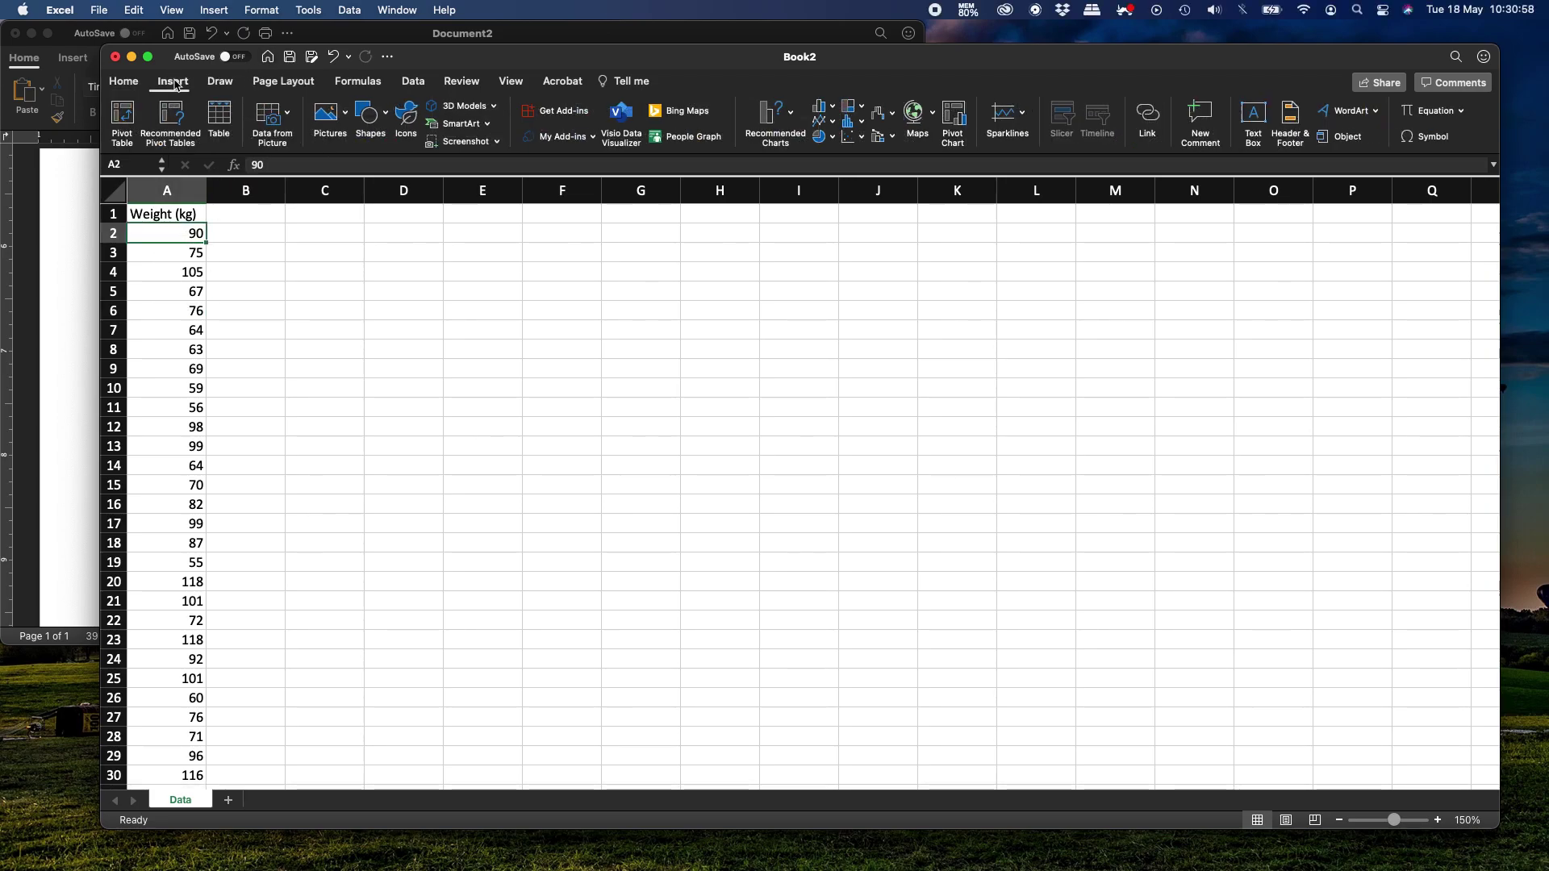
pyautogui.click(123, 120)
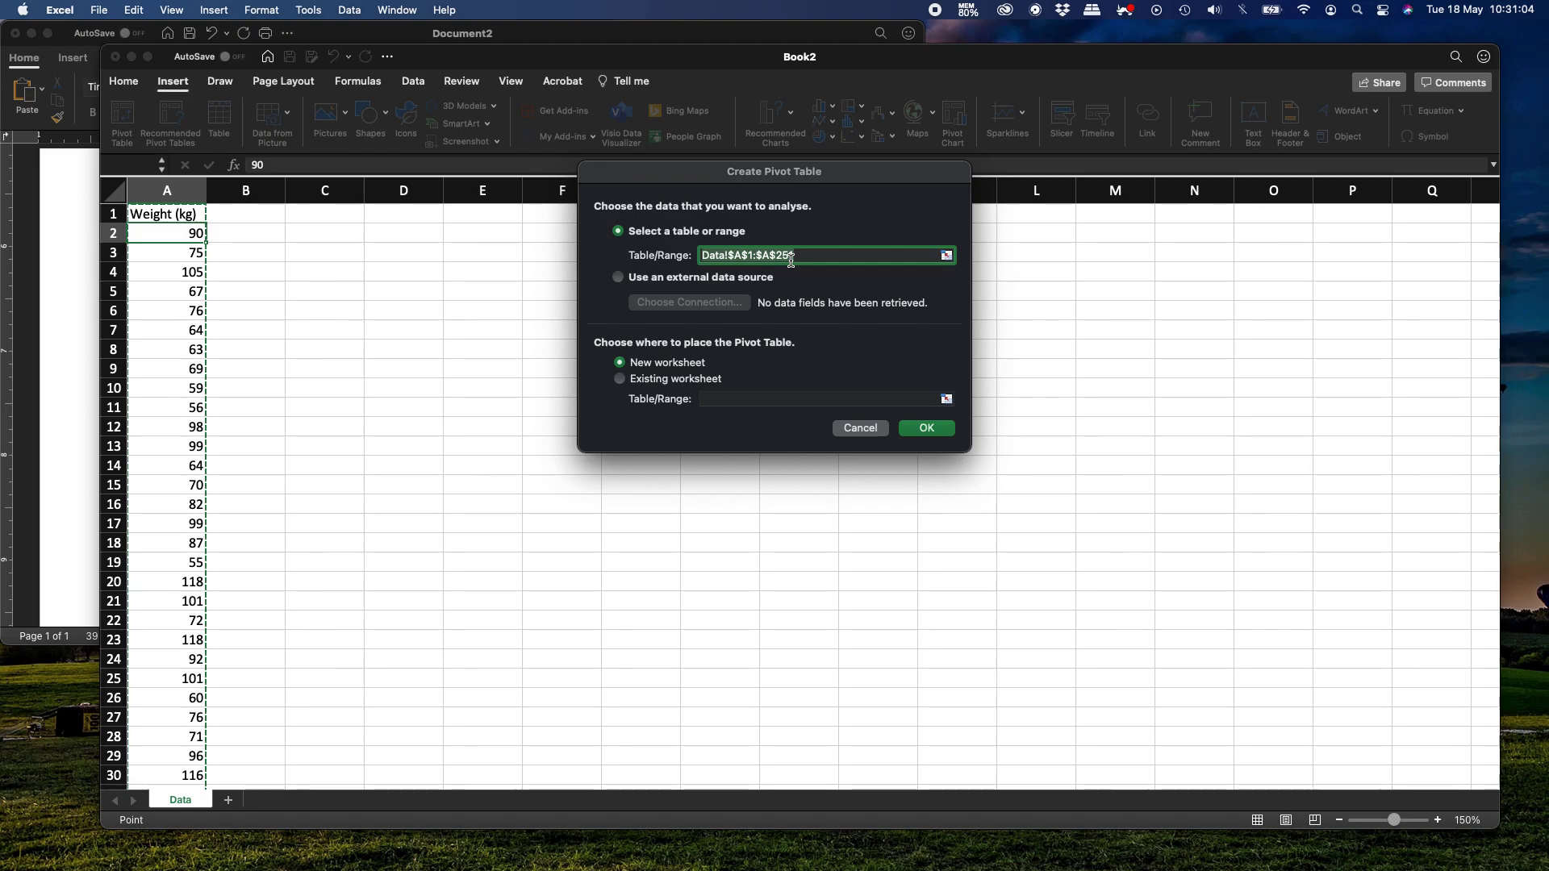
pyautogui.click(925, 428)
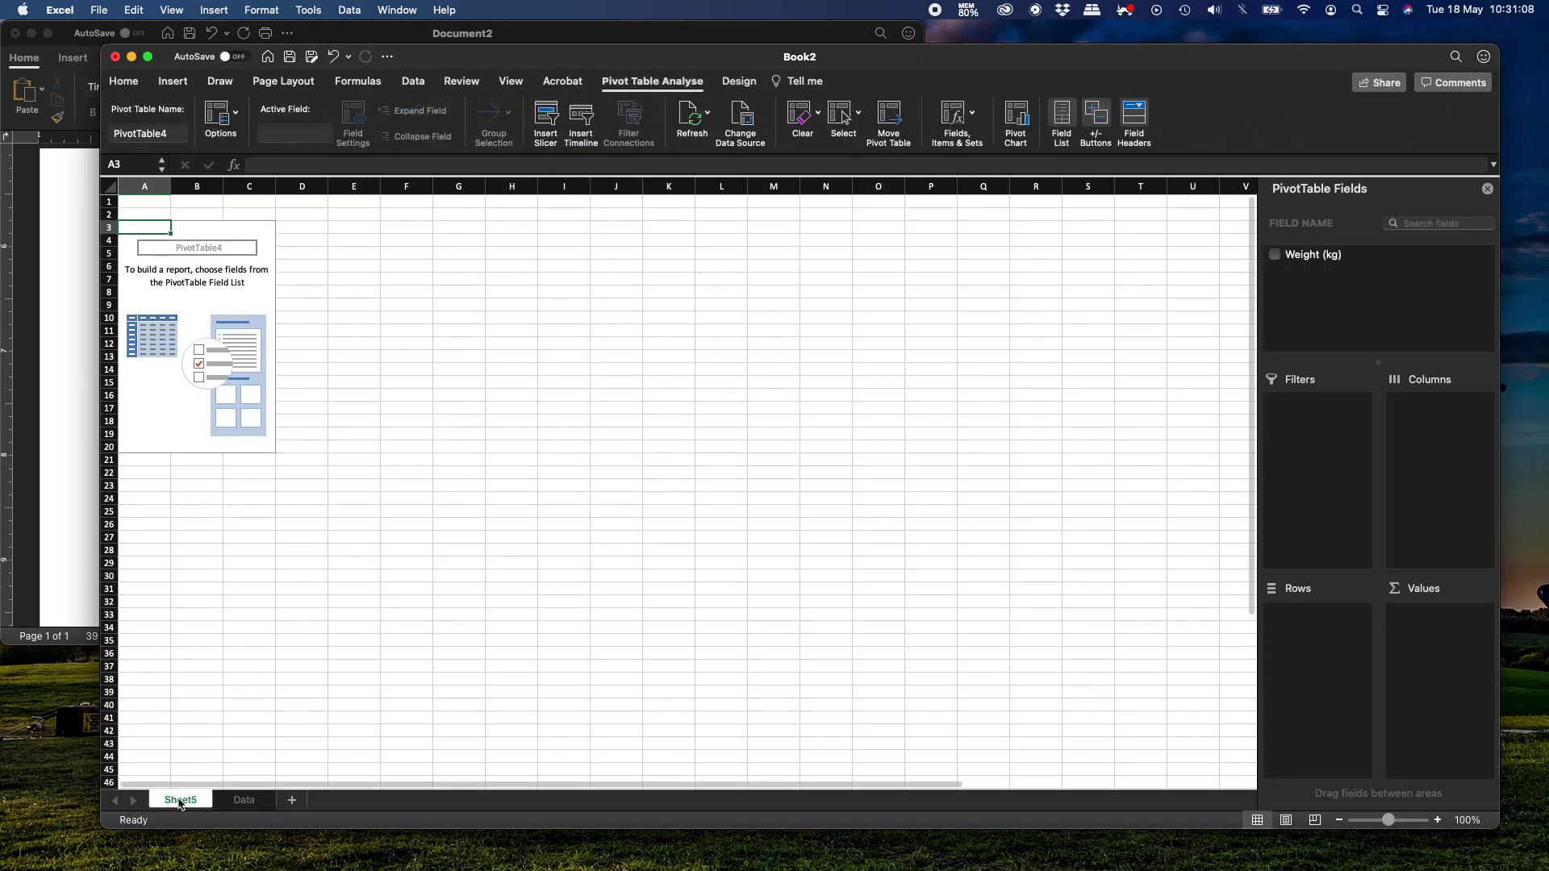
# - Move the new pivot table sheet after the Data sheet and rename it "Pivot table"
pyautogui.moveTo(179, 801); pyautogui.dragTo(255, 802)
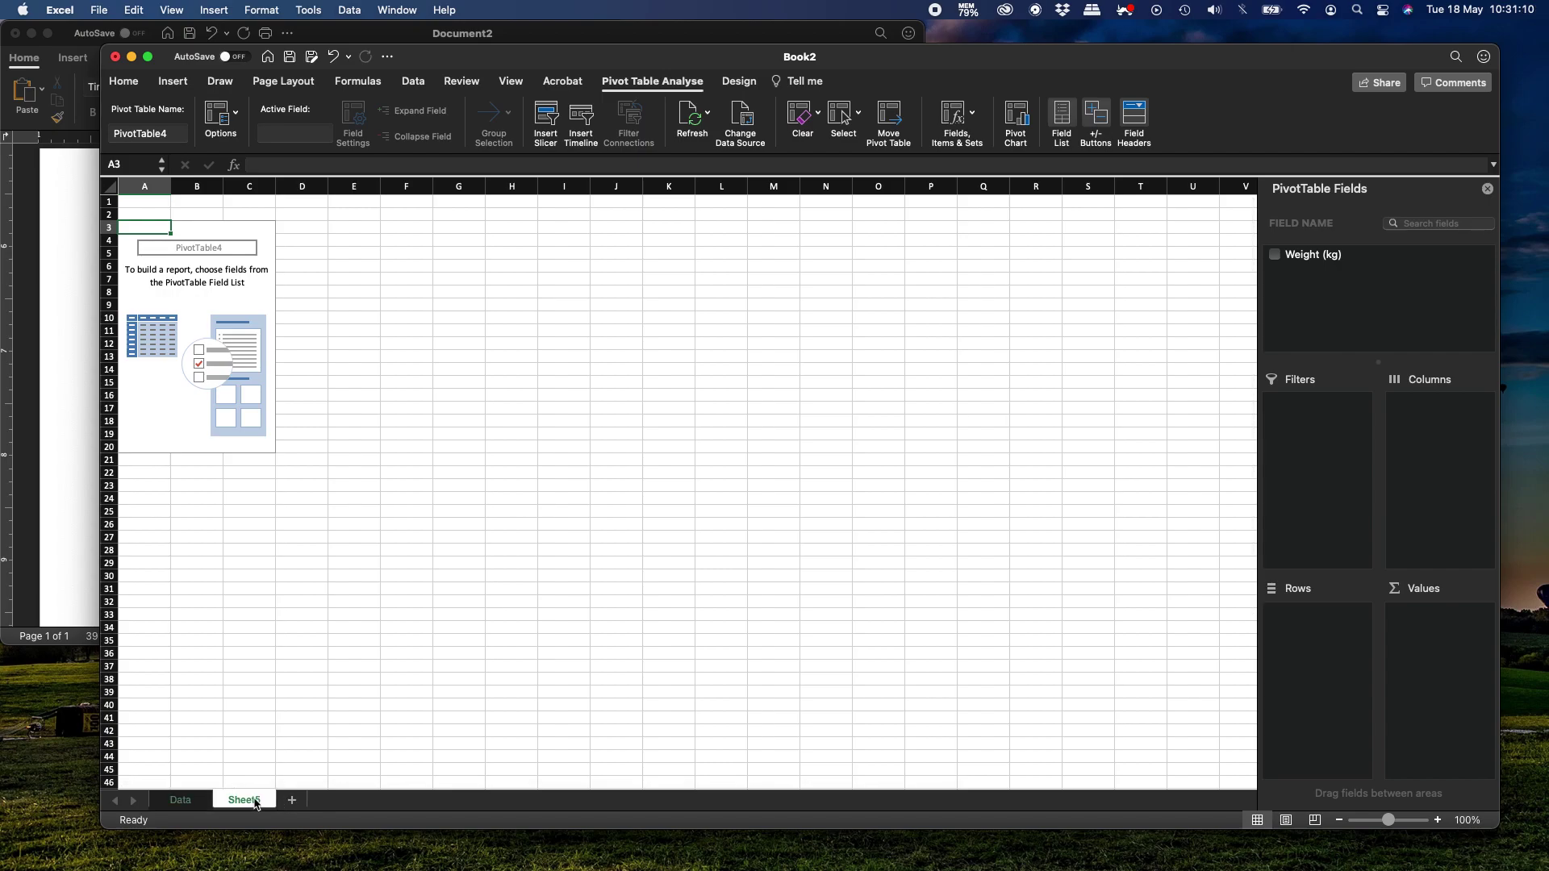
pyautogui.doubleClick(246, 801)
pyautogui.write('Pivot table')
pyautogui.press('Return')
# - Add the Weight (kg) field to the pivot table's rows and add it twice to its values
pyautogui.moveTo(1323, 256); pyautogui.dragTo(1301, 654)
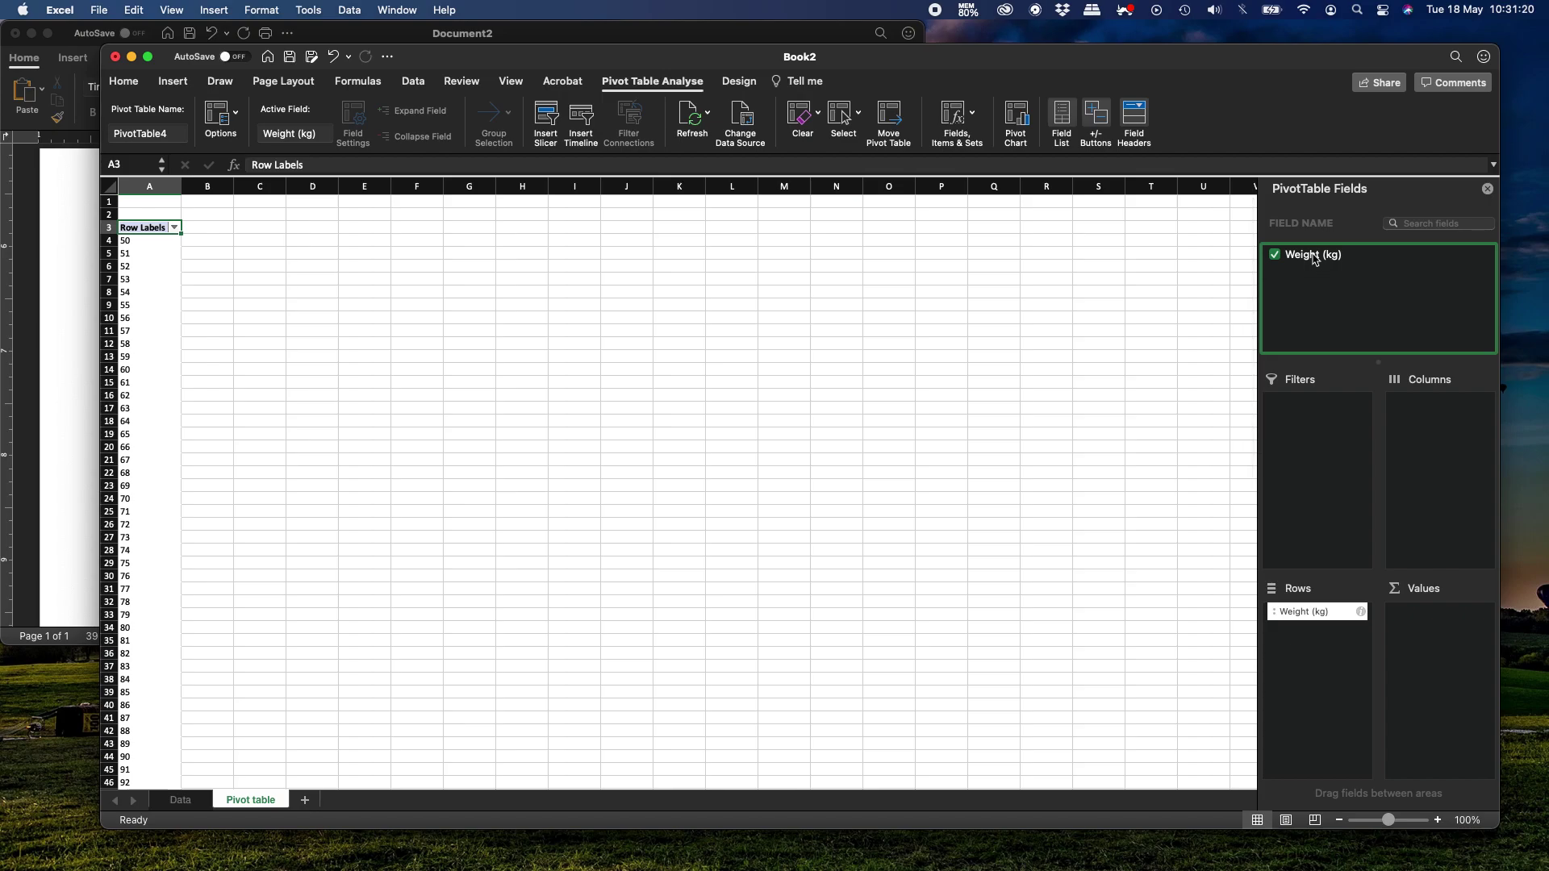
pyautogui.moveTo(1318, 268); pyautogui.dragTo(1420, 659)
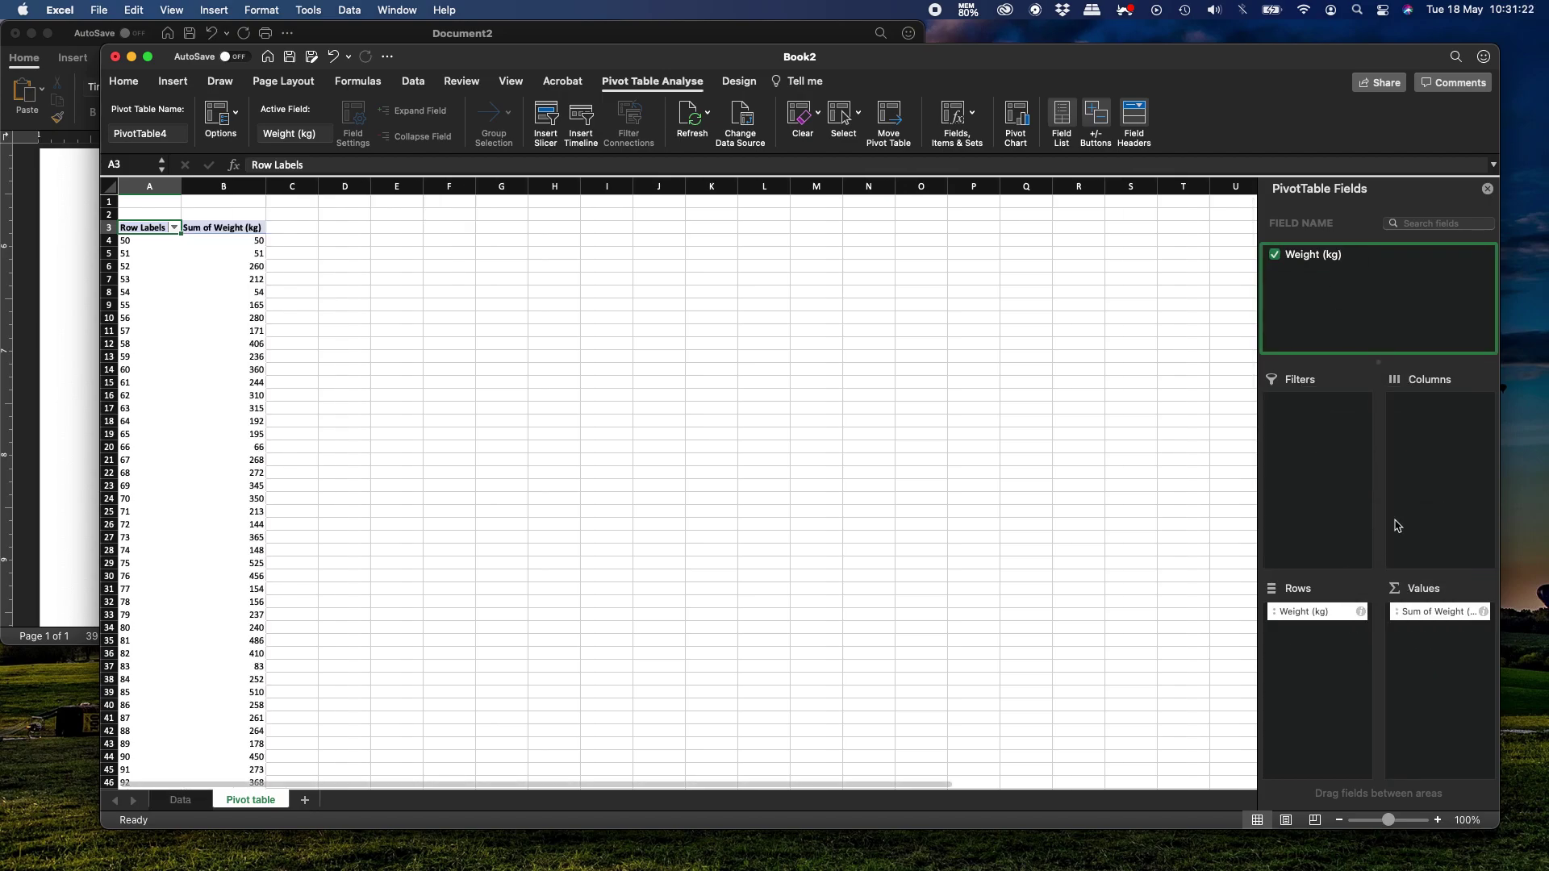
pyautogui.moveTo(1428, 692); pyautogui.dragTo(1429, 694)
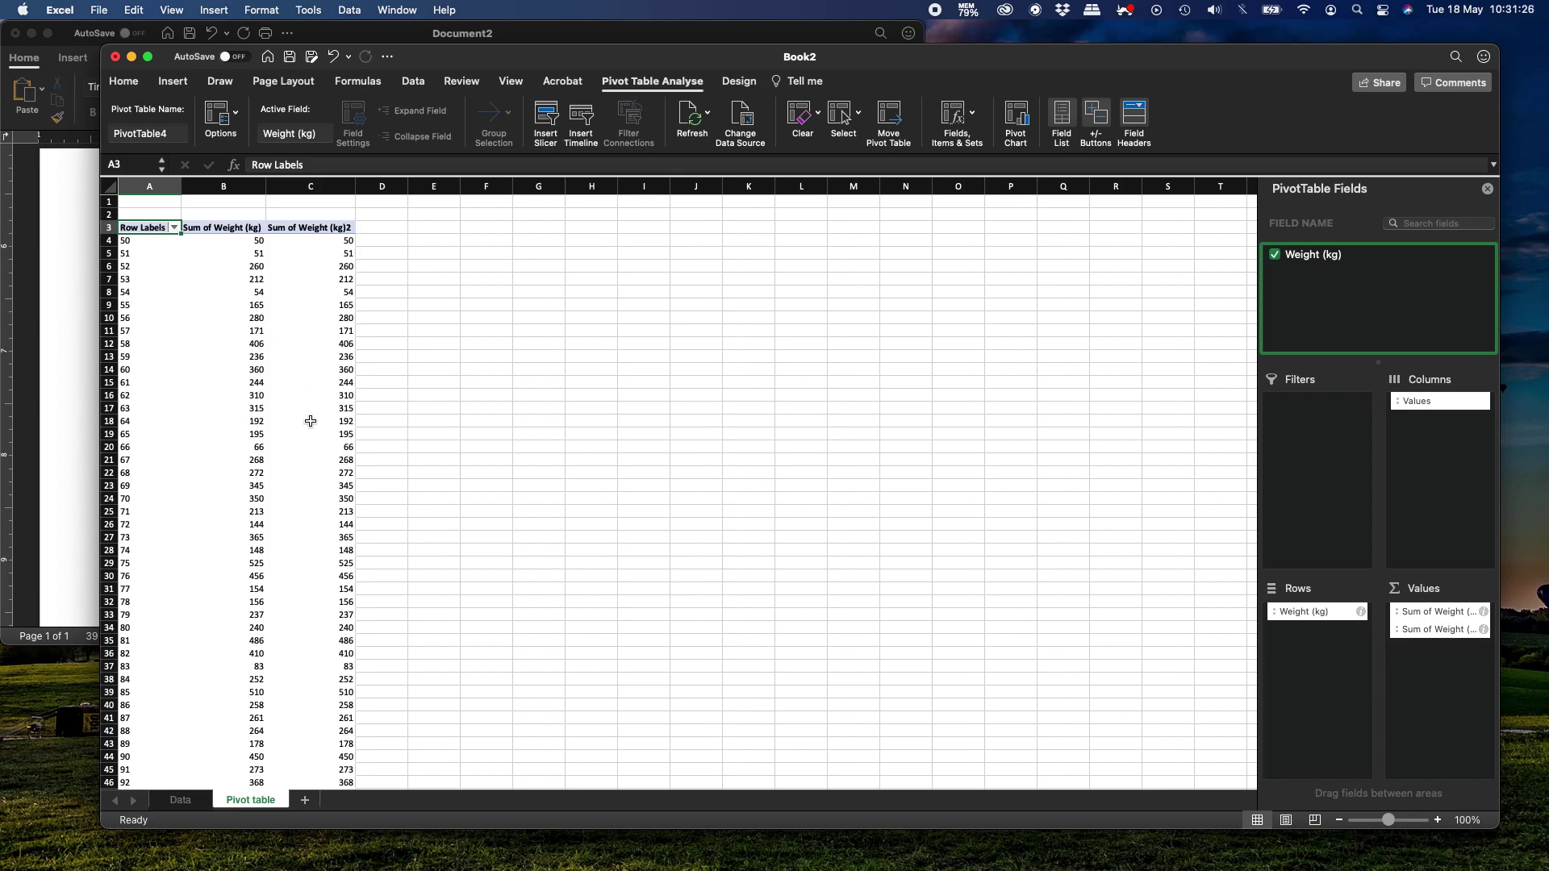
# - Group the pivot table's weight row labels from 50 to 120 in intervals of 10
pyautogui.click(1473, 822)
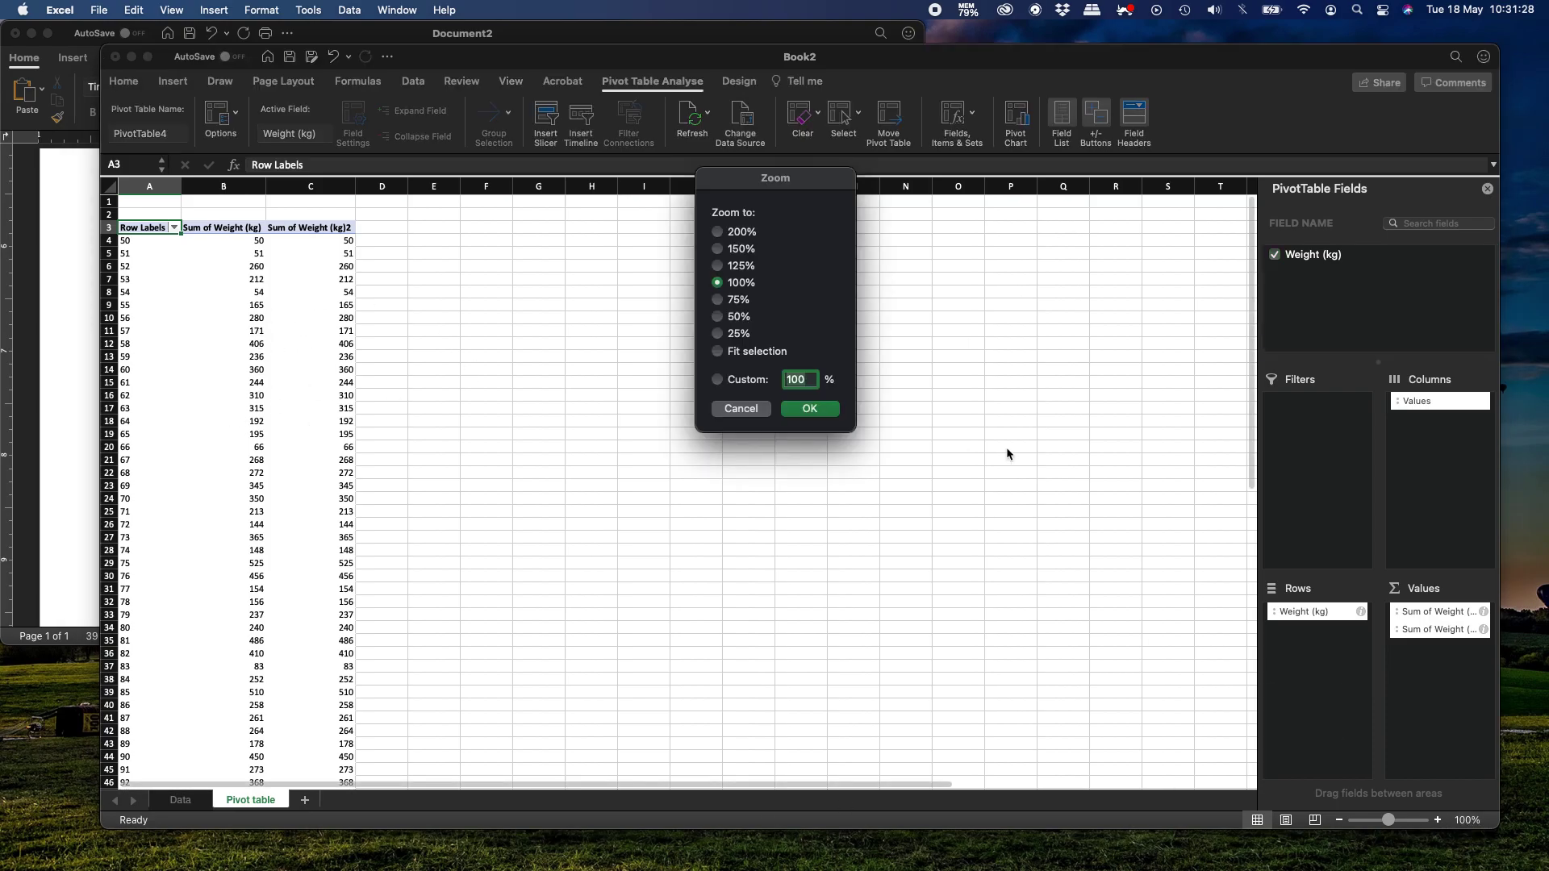
pyautogui.click(739, 251)
pyautogui.press('Return')
pyautogui.click(208, 271)
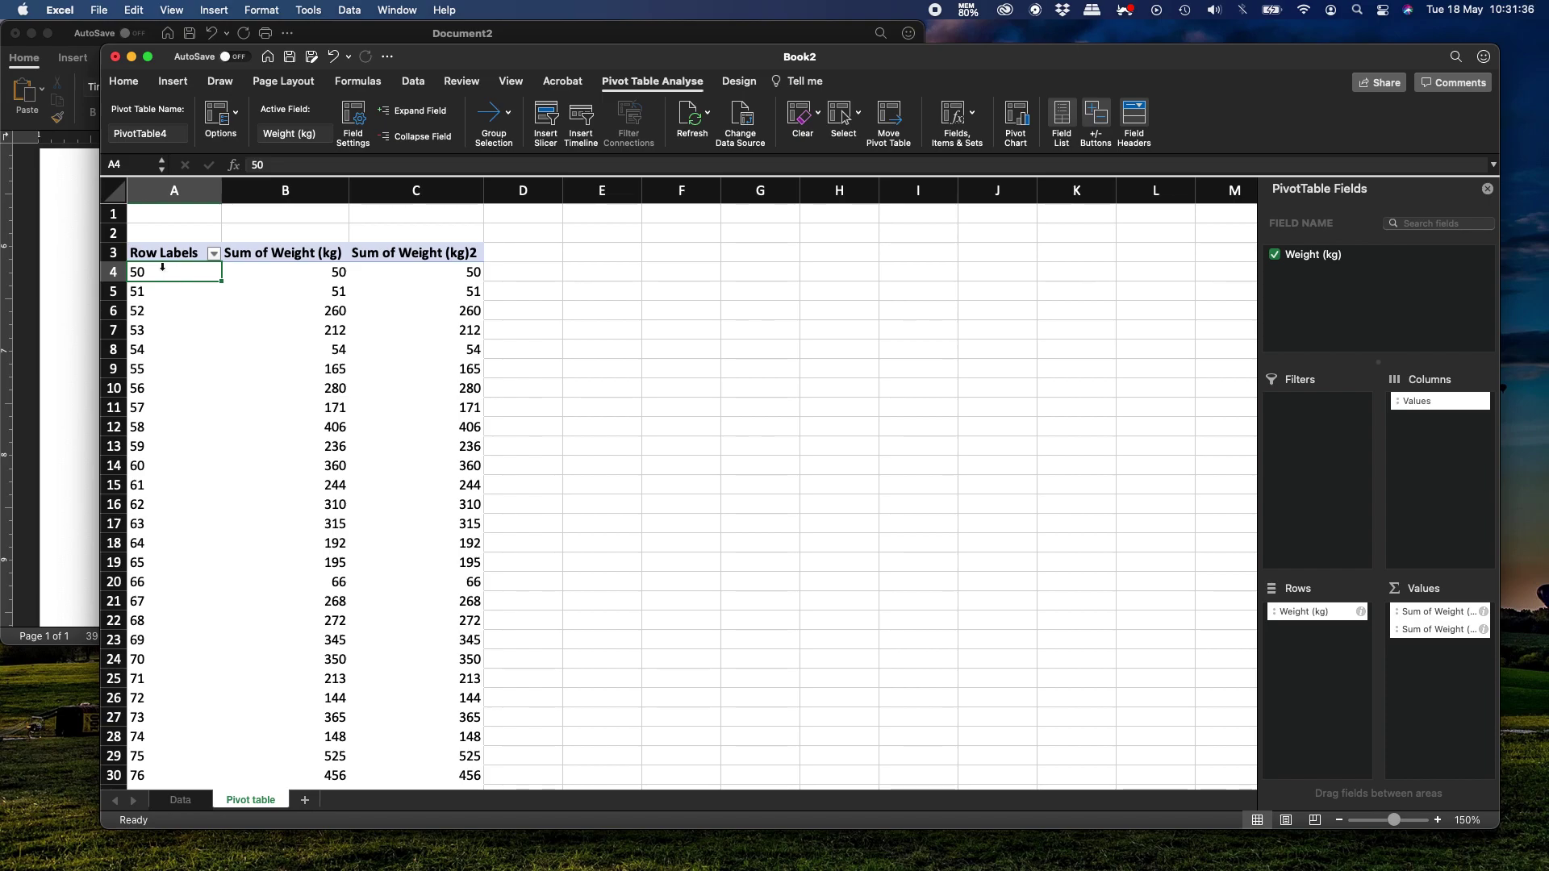
pyautogui.rightClick(135, 272)
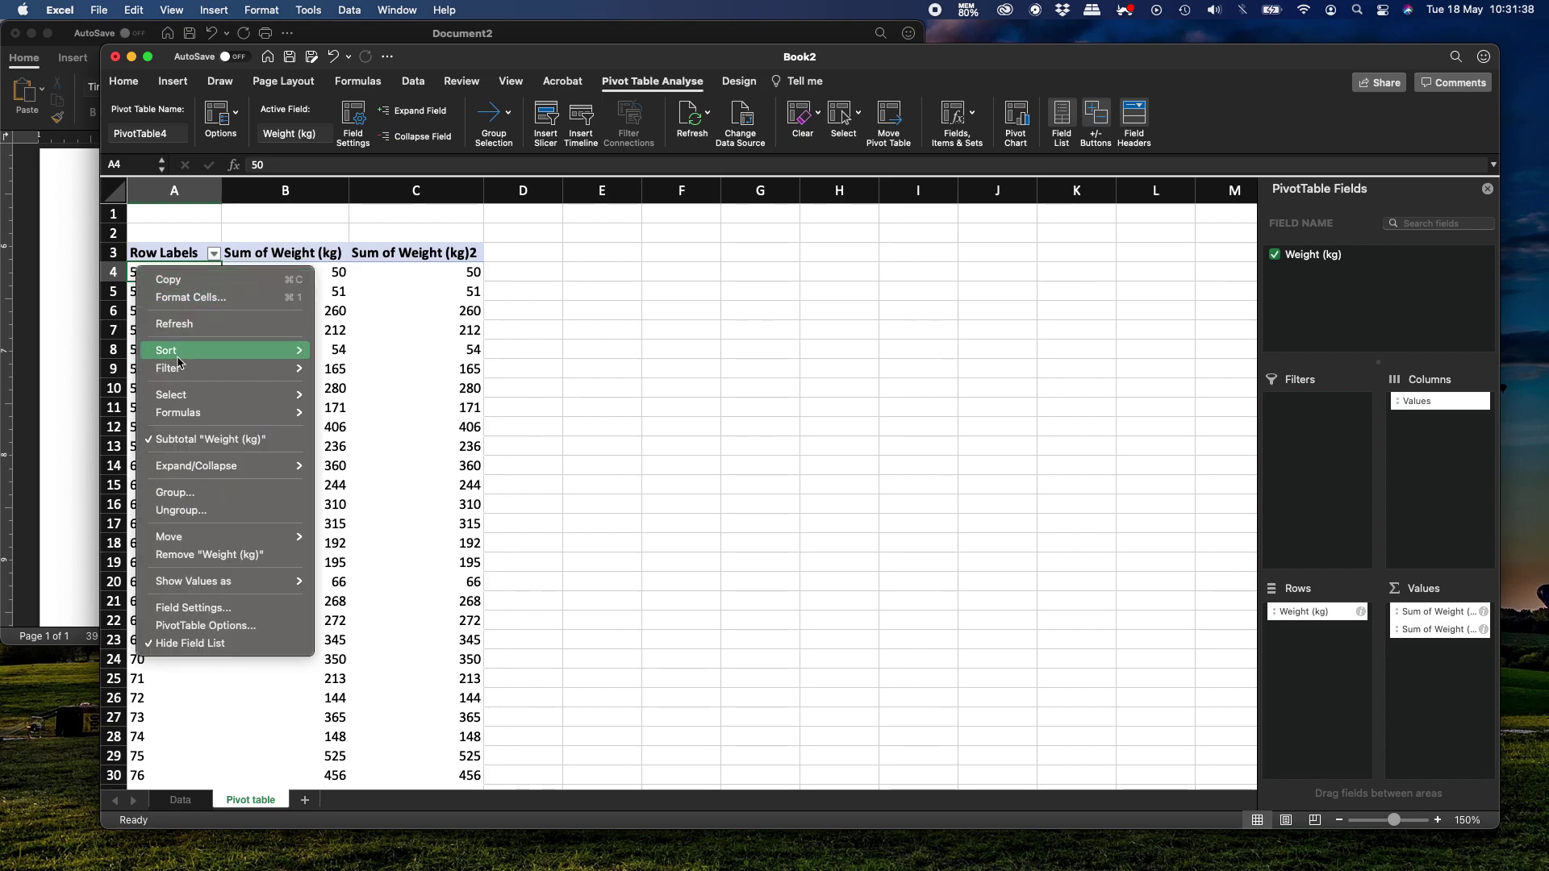
pyautogui.click(208, 499)
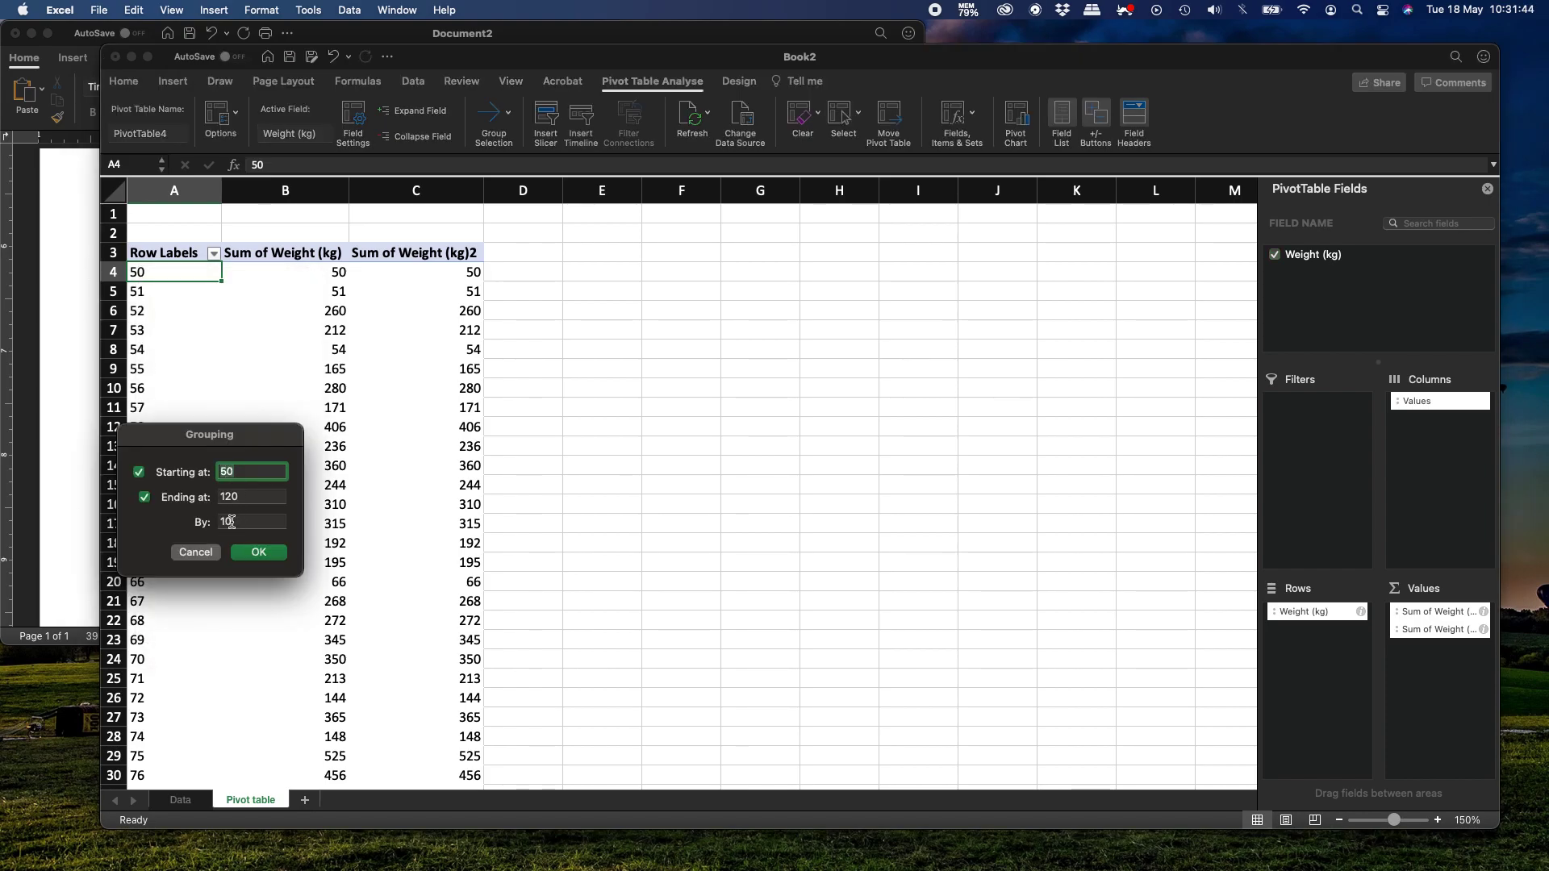
pyautogui.click(258, 553)
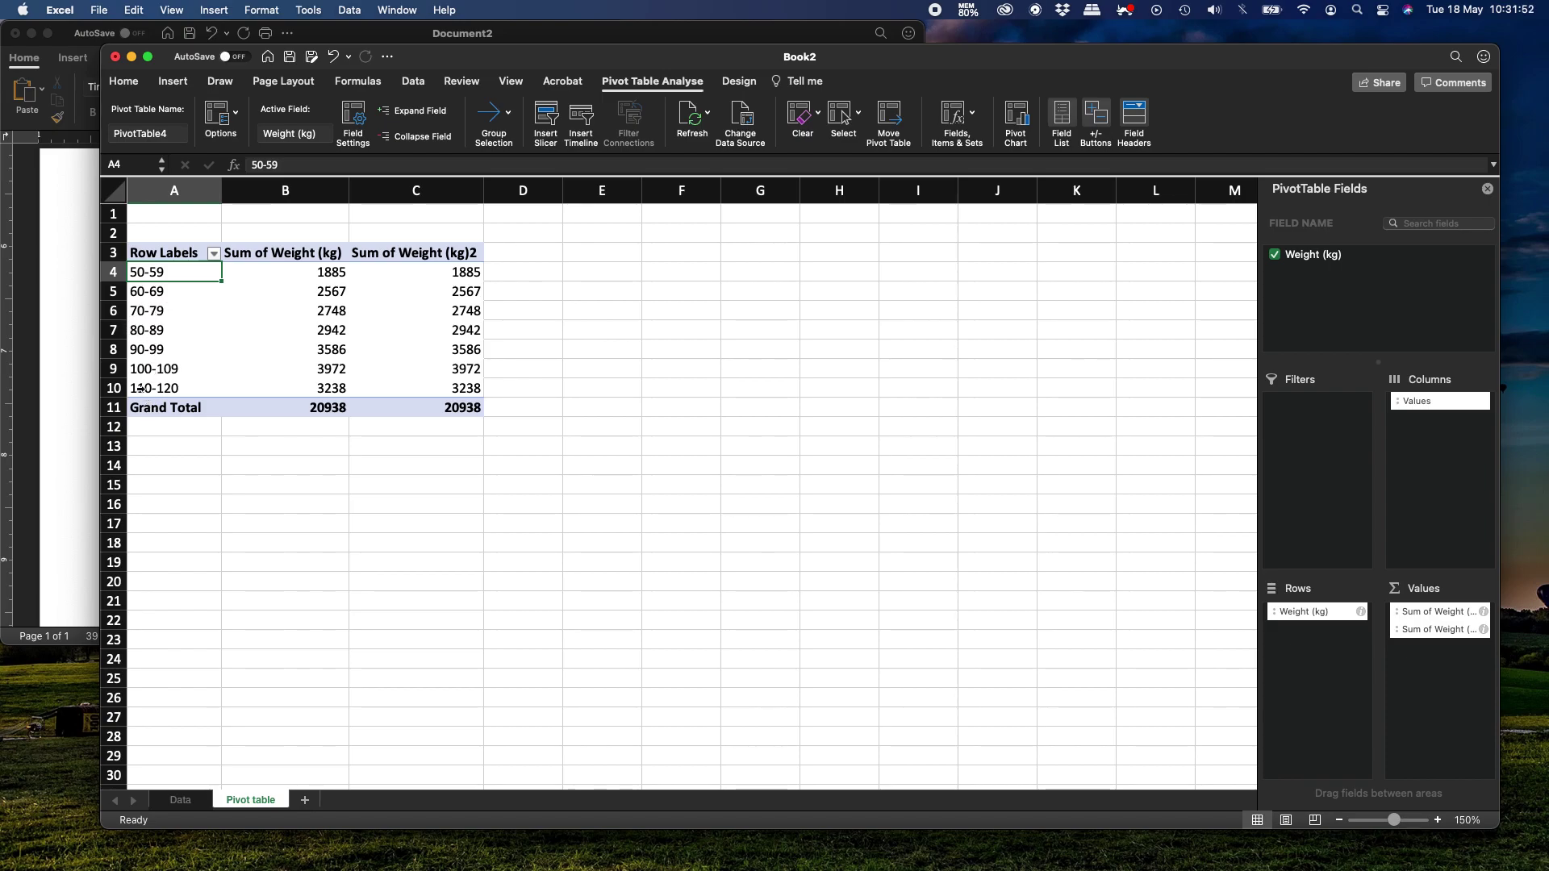
# - Summarise the pivot table's first weight value column by Count instead of Sum
pyautogui.click(308, 275)
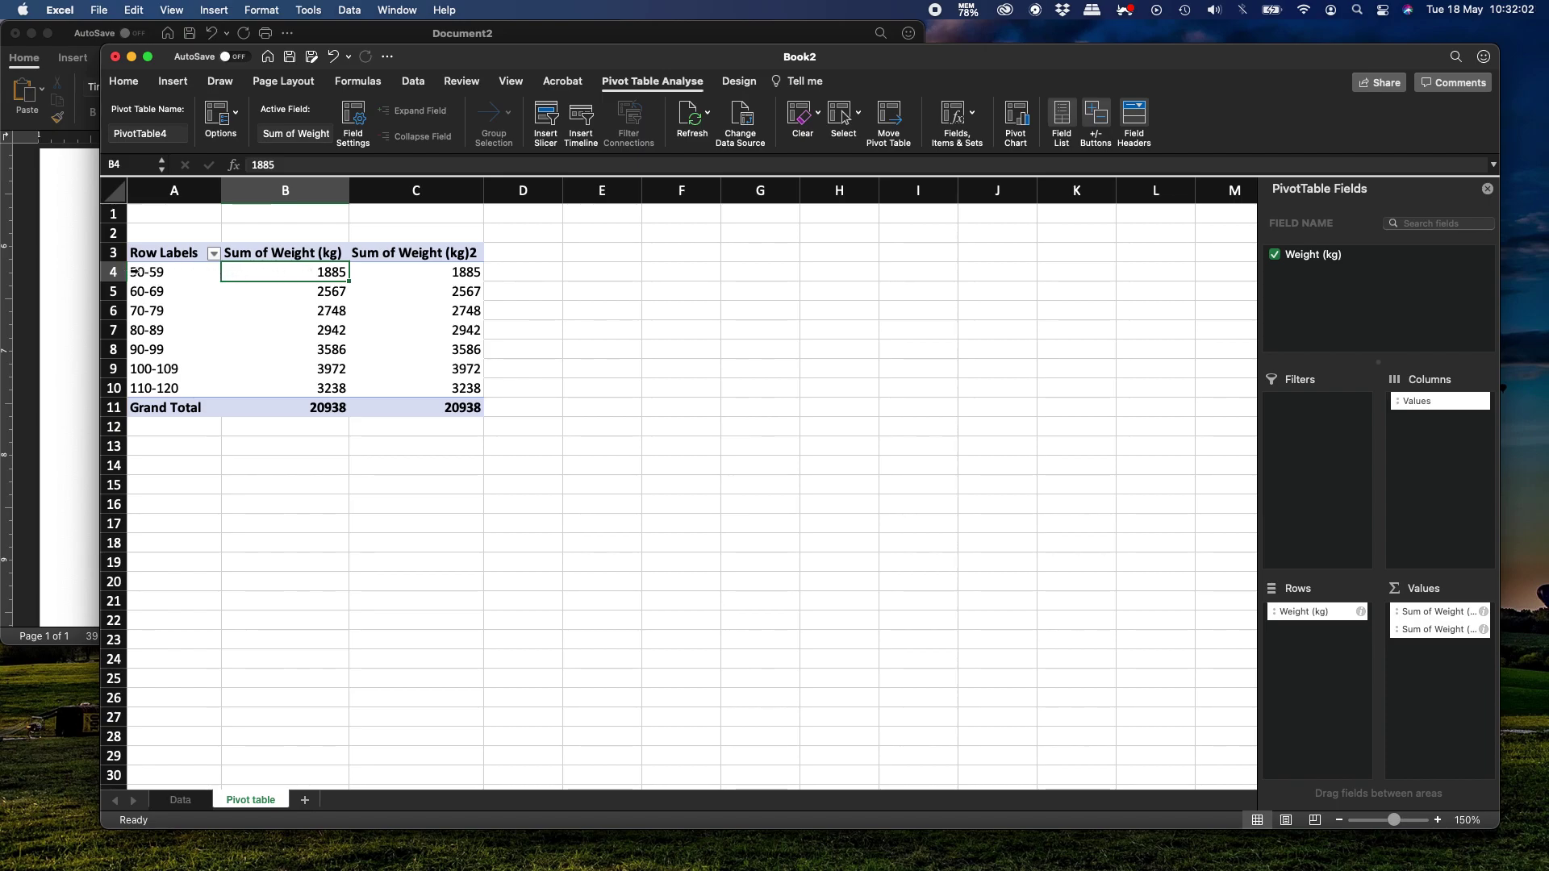
pyautogui.rightClick(280, 271)
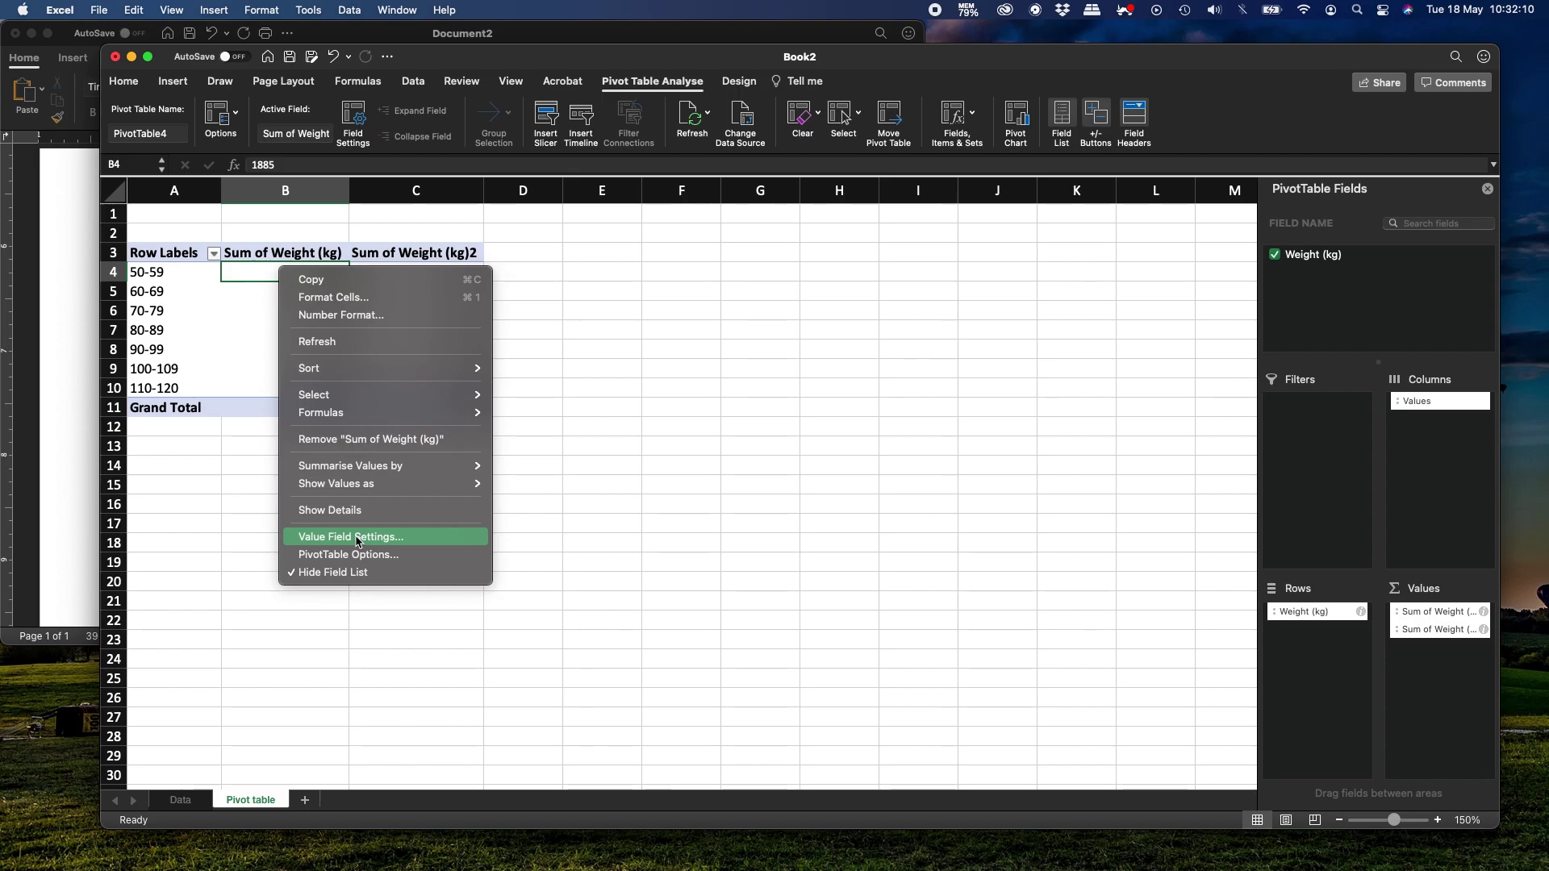
pyautogui.click(450, 538)
pyautogui.click(388, 527)
pyautogui.click(550, 667)
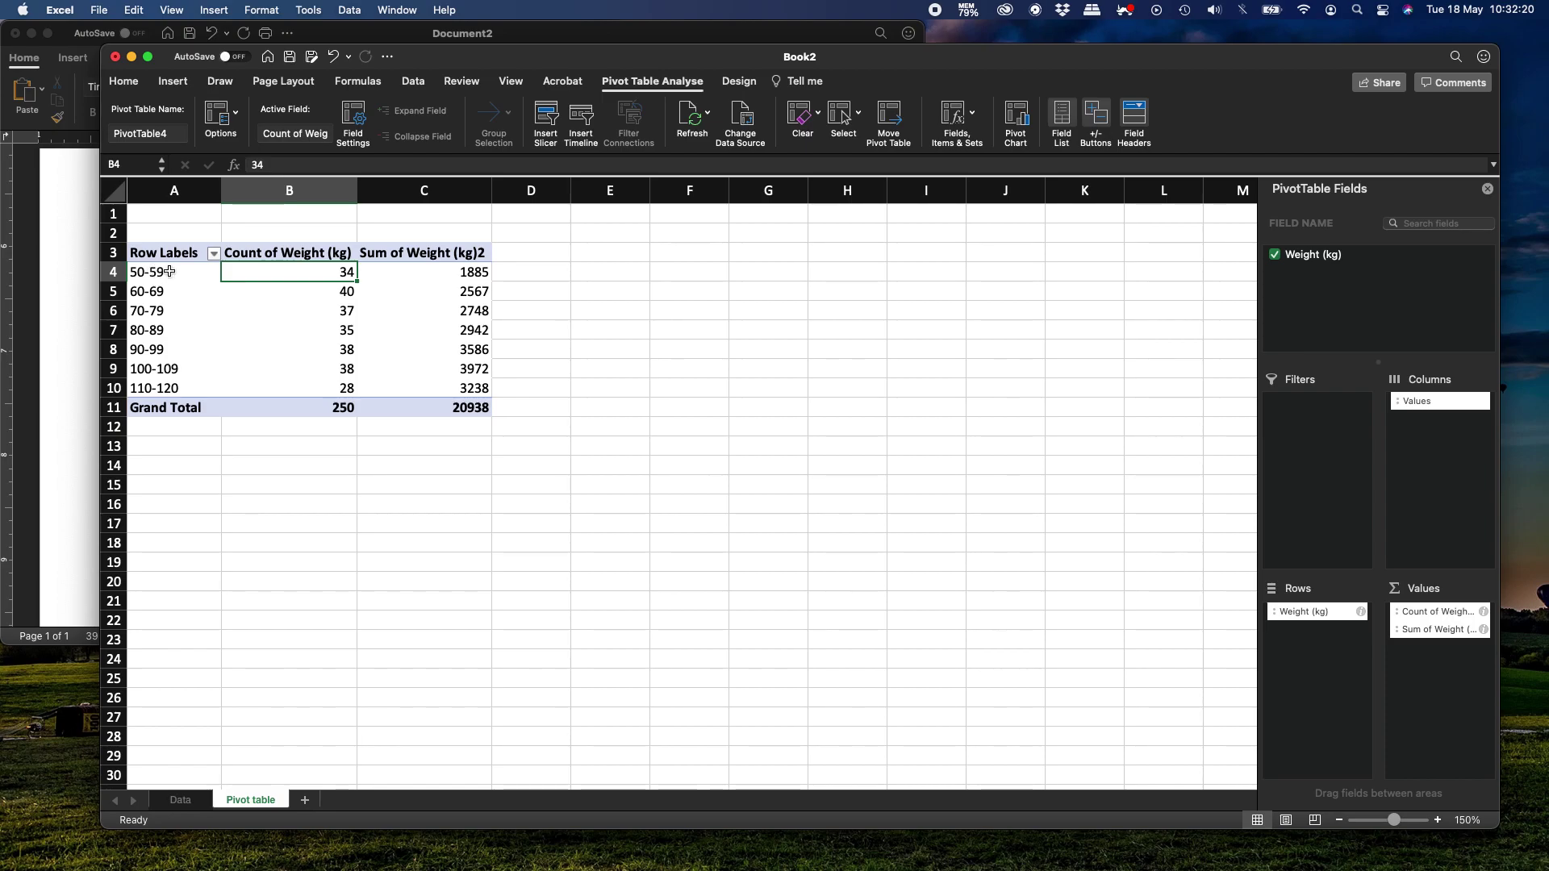
pyautogui.click(319, 293)
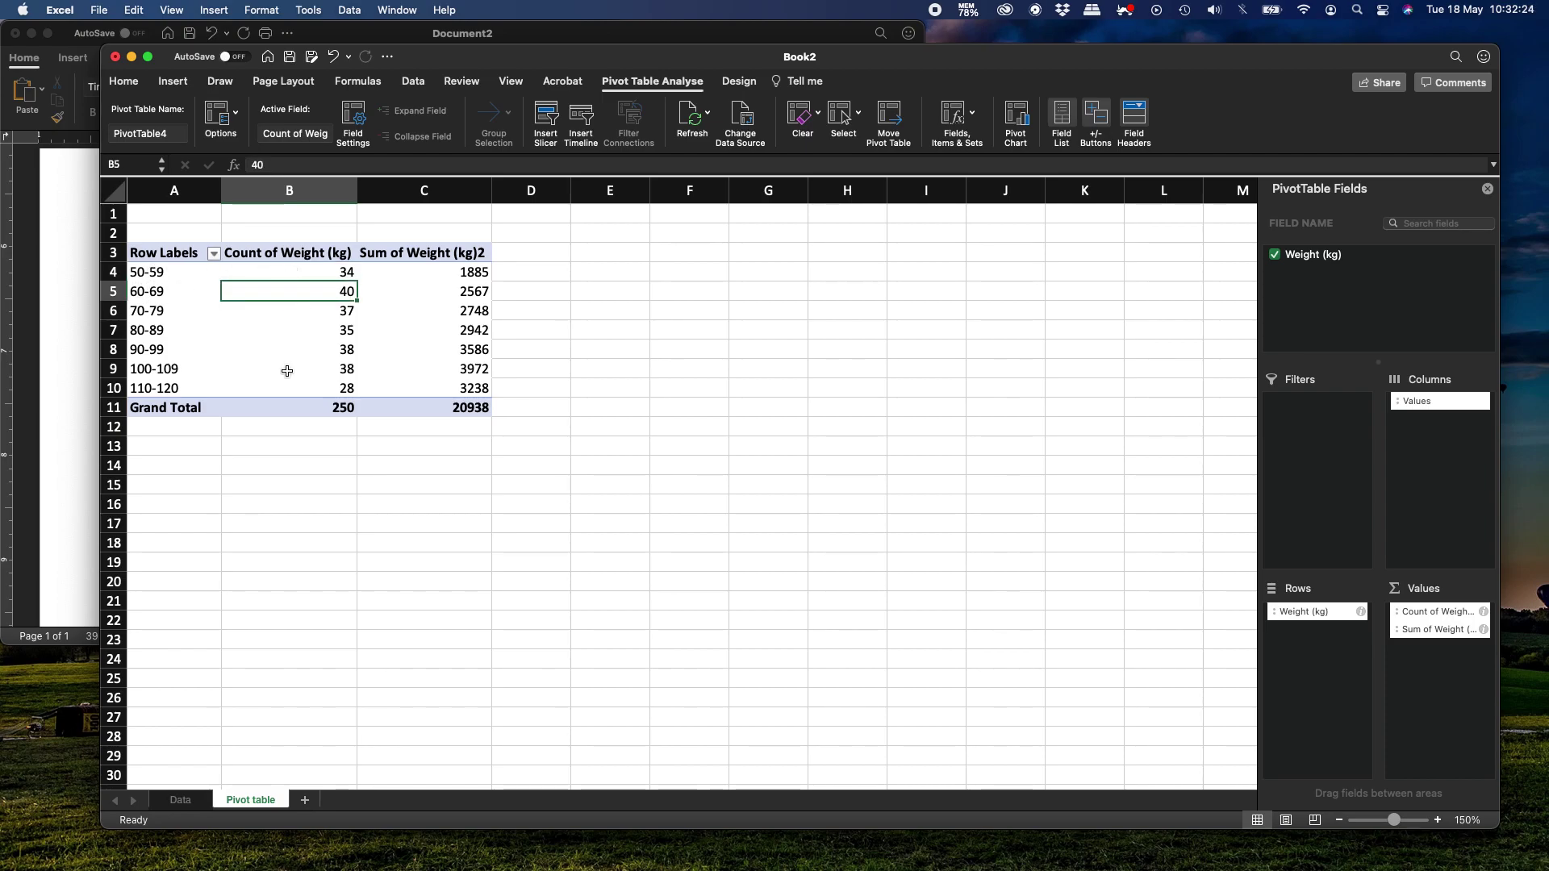
# - Summarise the second weight value column by Average and name the field "Average of Weight (kg)"
pyautogui.click(422, 274)
pyautogui.rightClick(423, 276)
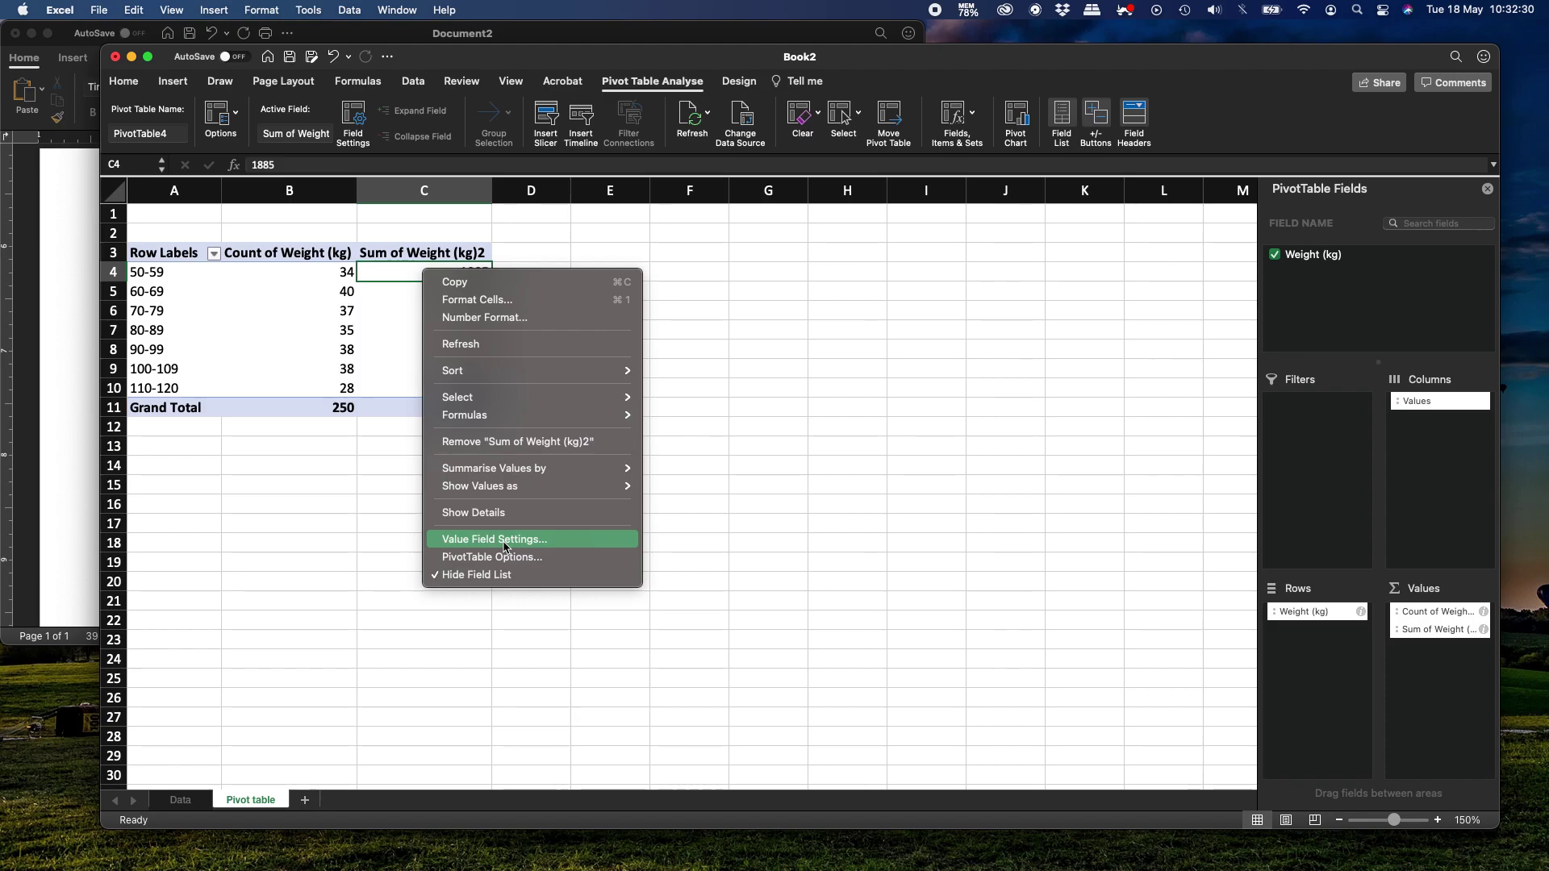
pyautogui.click(568, 540)
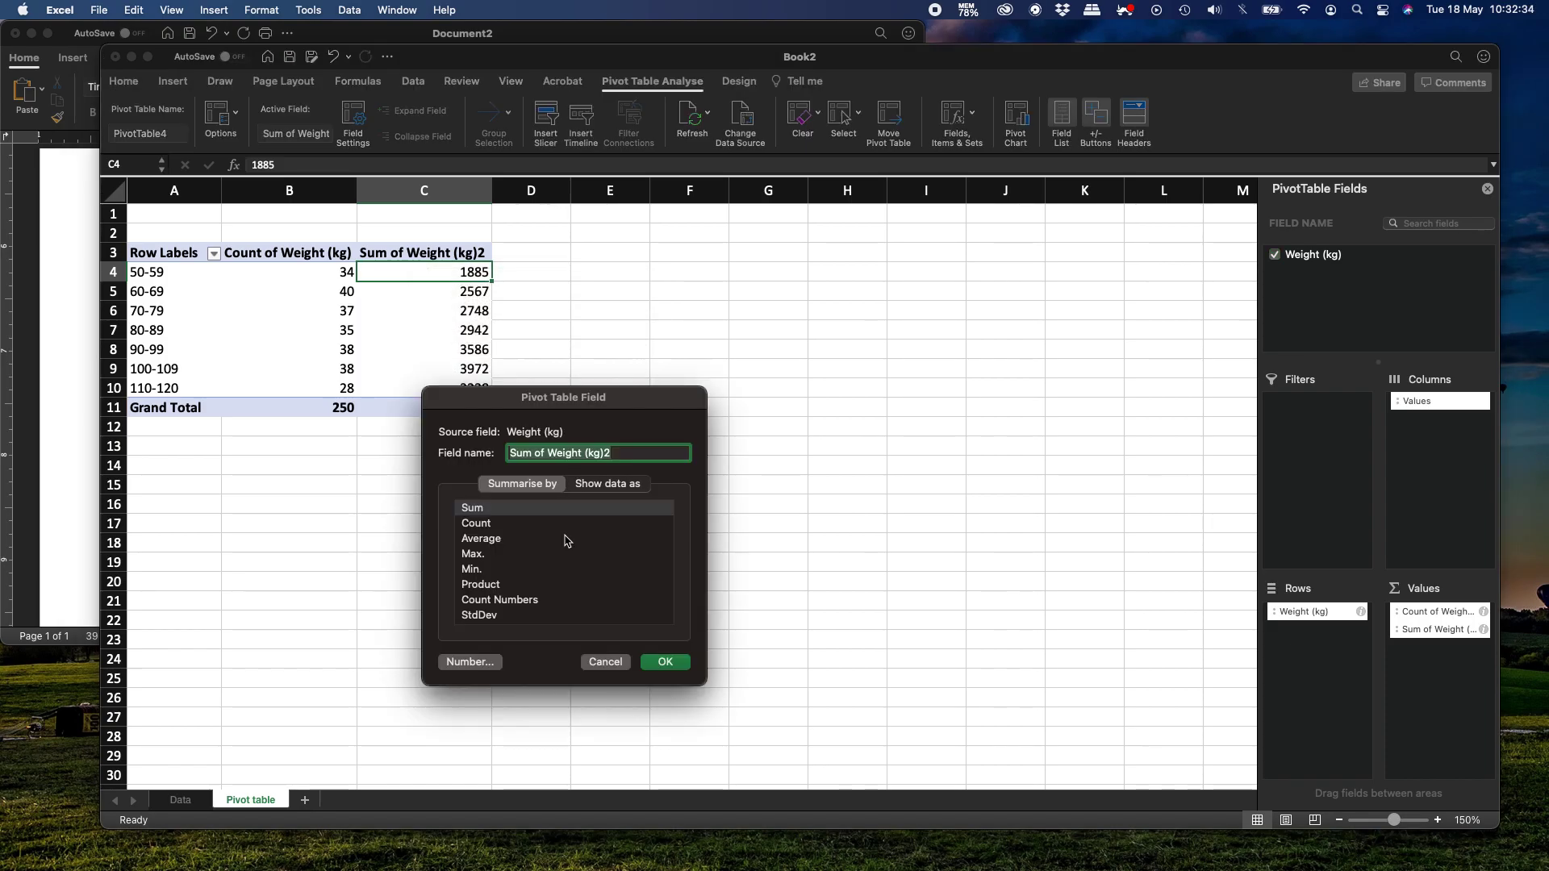
pyautogui.click(484, 539)
pyautogui.click(651, 454)
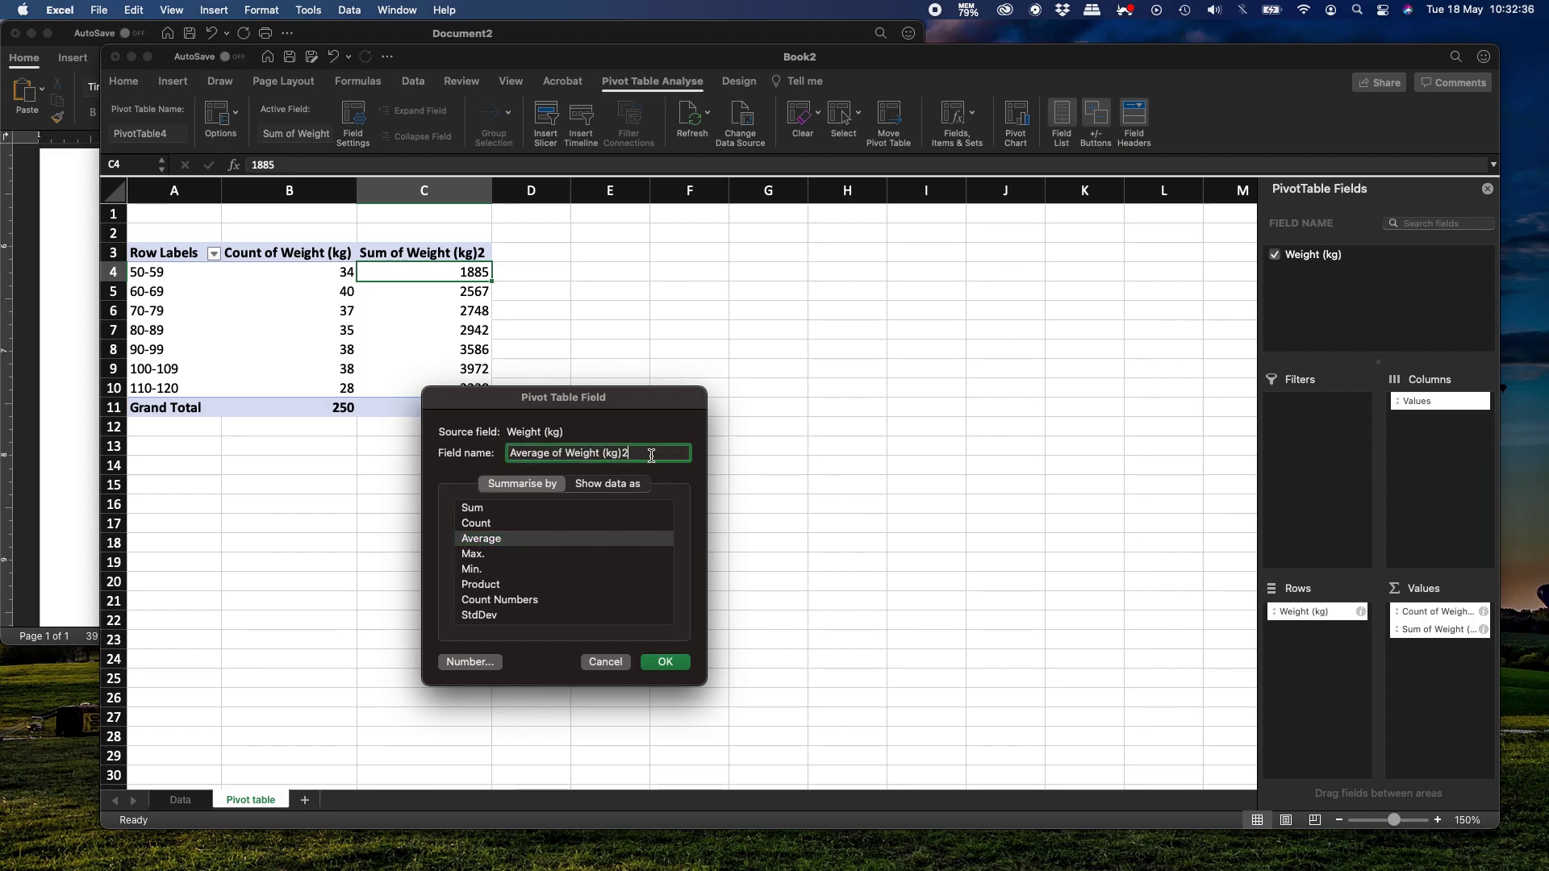
pyautogui.press('BackSpace')
pyautogui.press('Return')
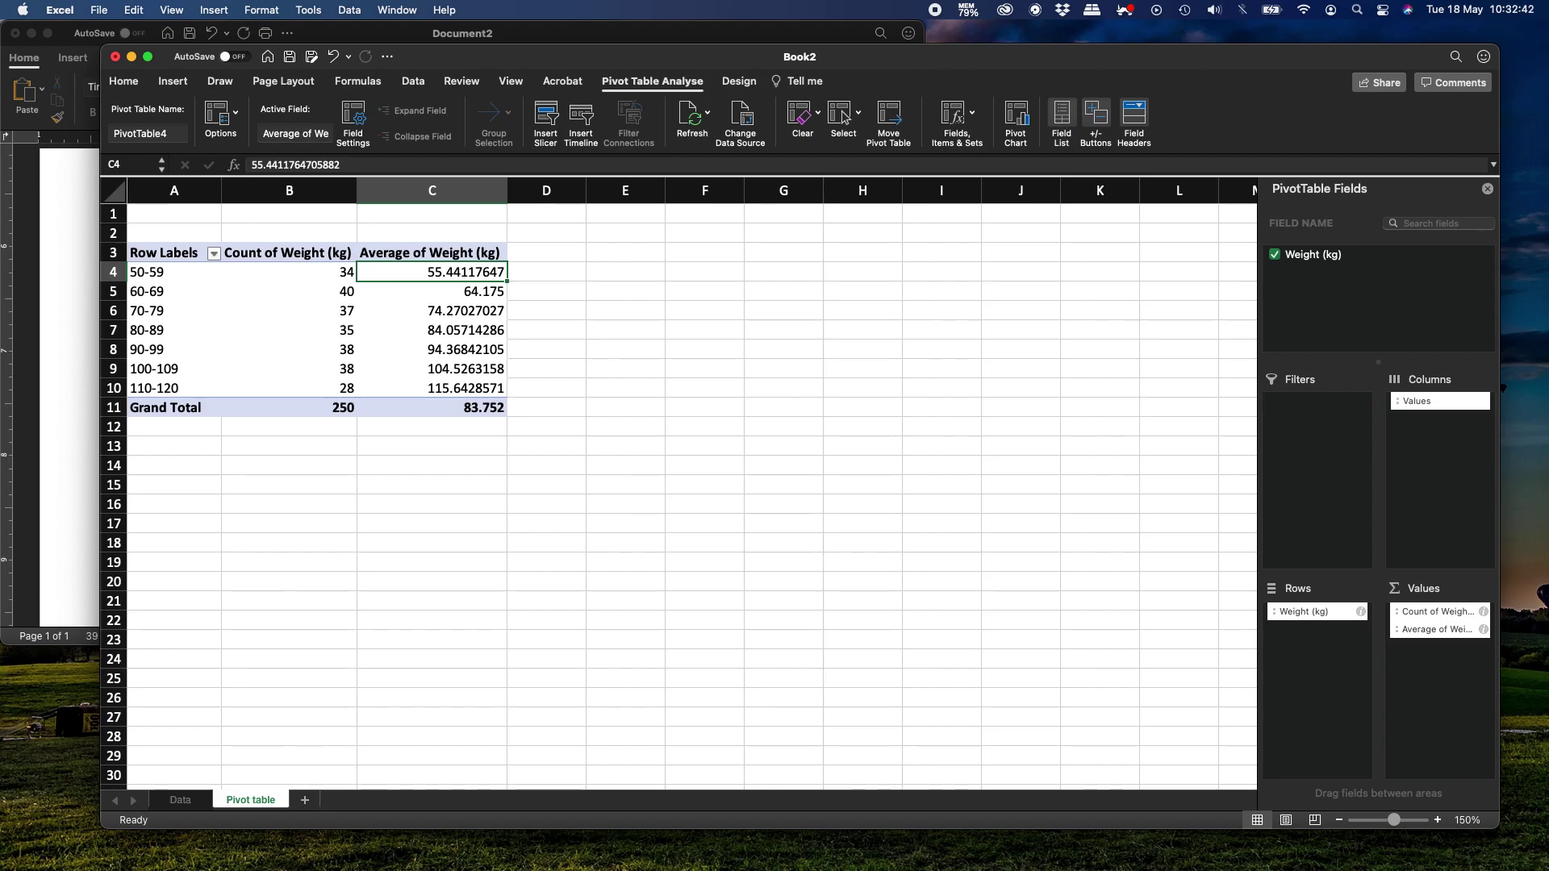
# - Format the average weights in C4:C10, excluding the grand total, to show no decimal places
pyautogui.press('super+shift+Down')
pyautogui.hotkey('shift', 'Up')
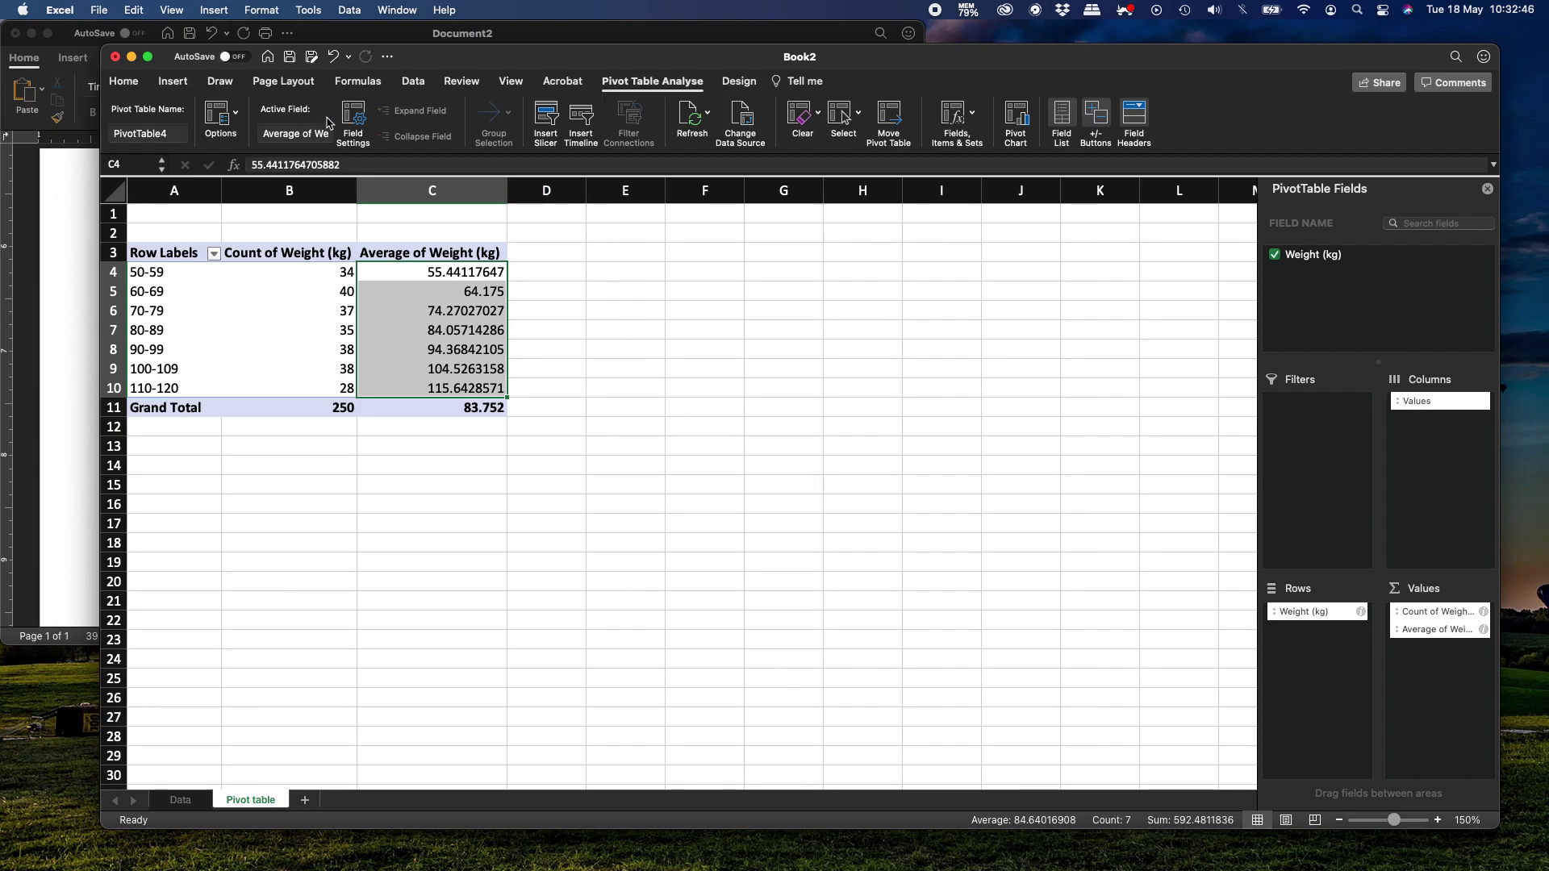
pyautogui.click(125, 81)
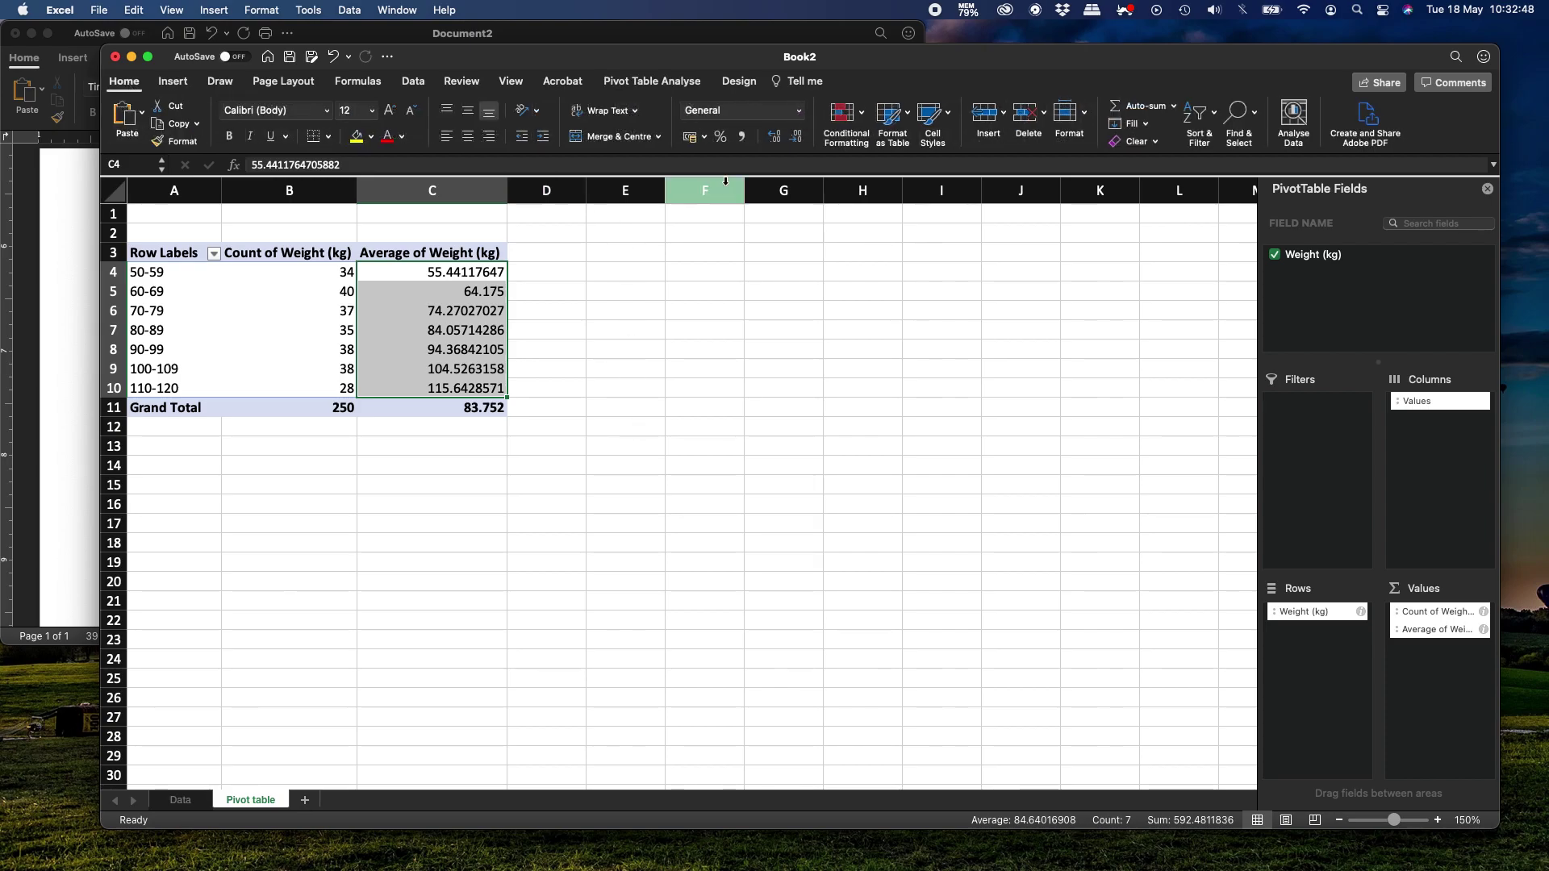
pyautogui.doubleClick(798, 135)
pyautogui.click(798, 136)
pyautogui.doubleClick(798, 135)
pyautogui.doubleClick(798, 135)
pyautogui.click(798, 135)
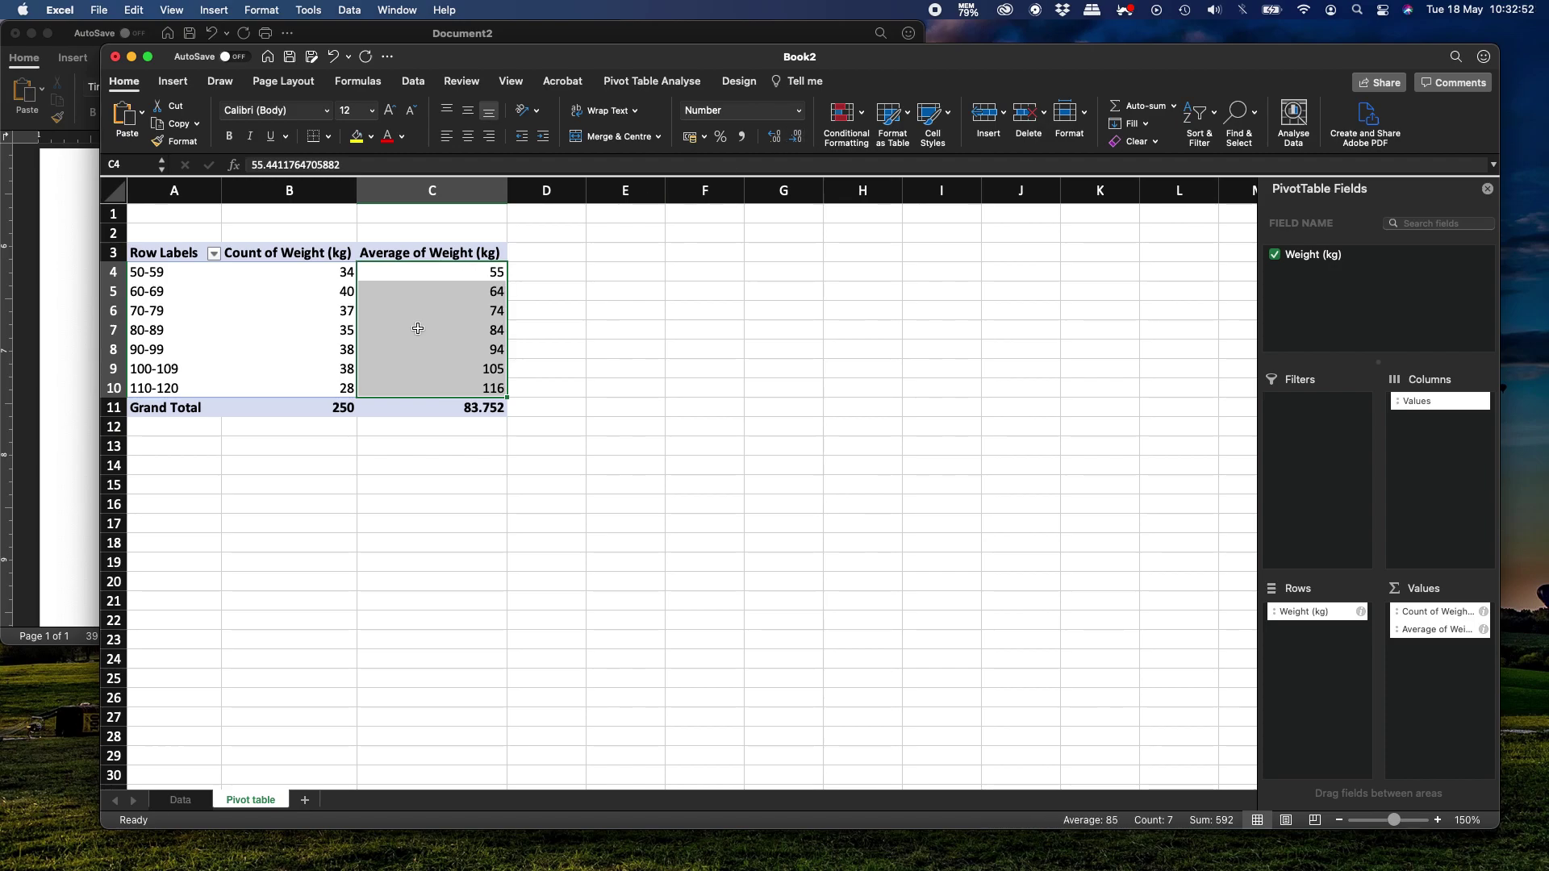
# - Examine the average weight of each range in column C of the pivot table
pyautogui.click(434, 273)
pyautogui.press('Down')
pyautogui.press('Down')
pyautogui.press('Down')
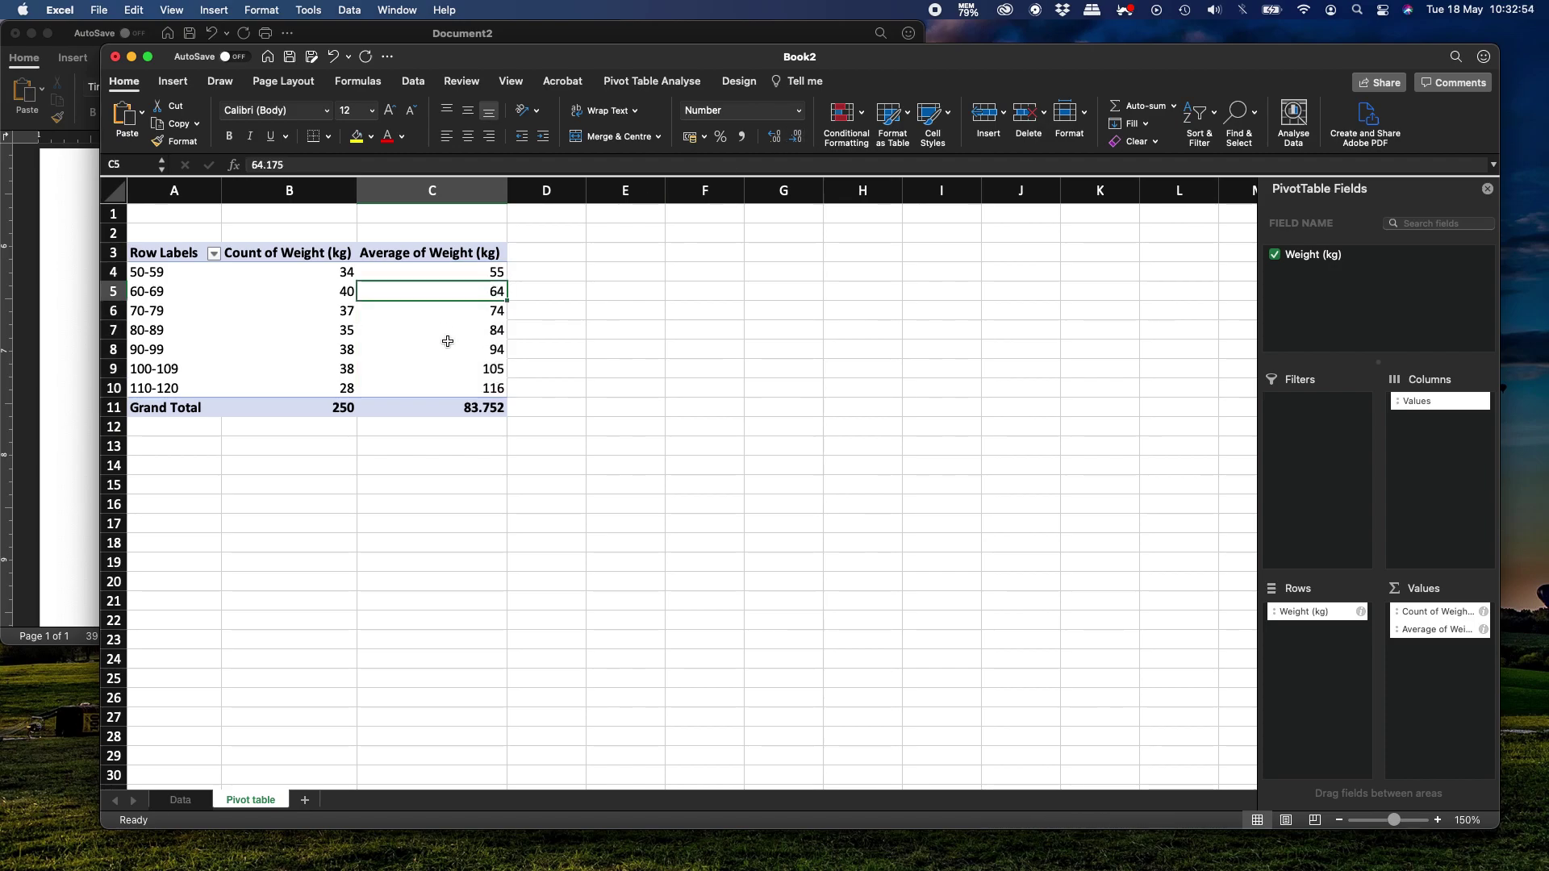
pyautogui.press('Down')
pyautogui.press('Down')
pyautogui.press('Down')
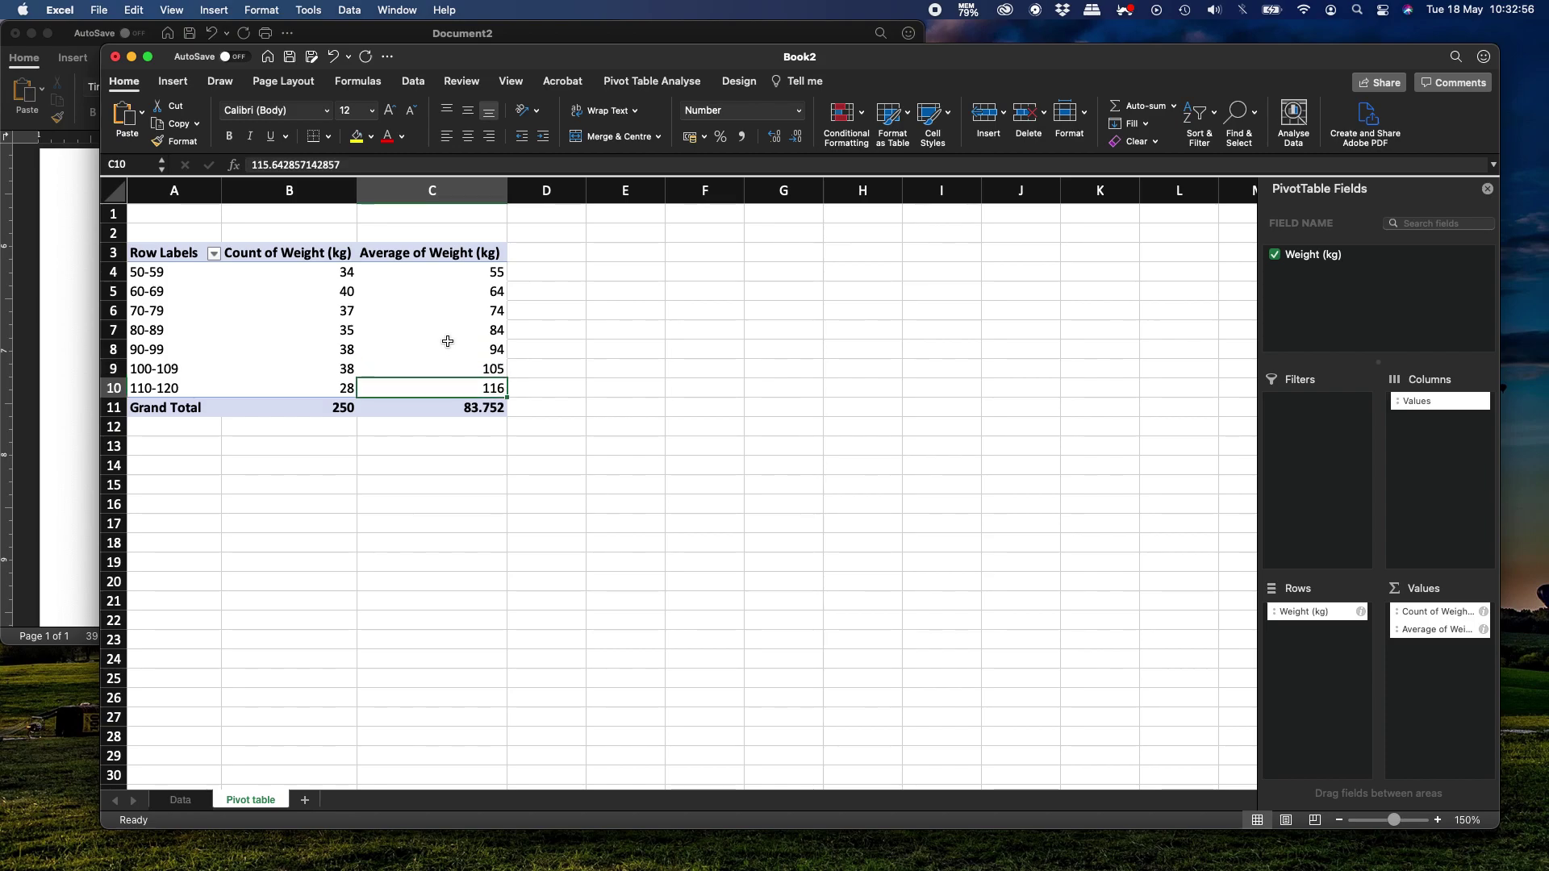
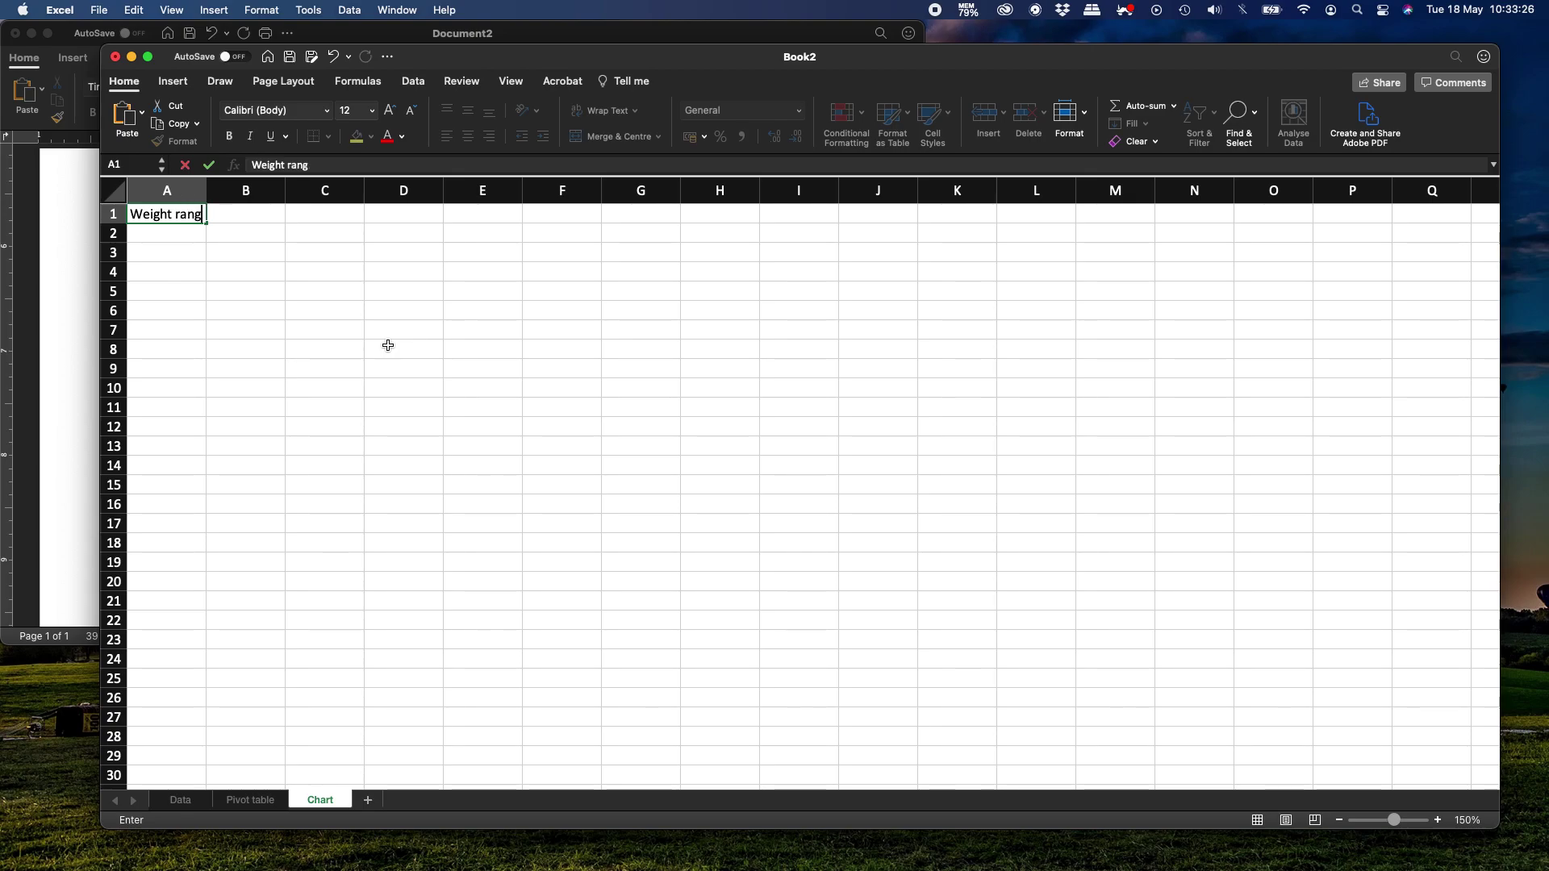
# - Finish the "Weight range" header in A1 and link A2 to the pivot table's weight ranges in A4:A10
pyautogui.press('Return')
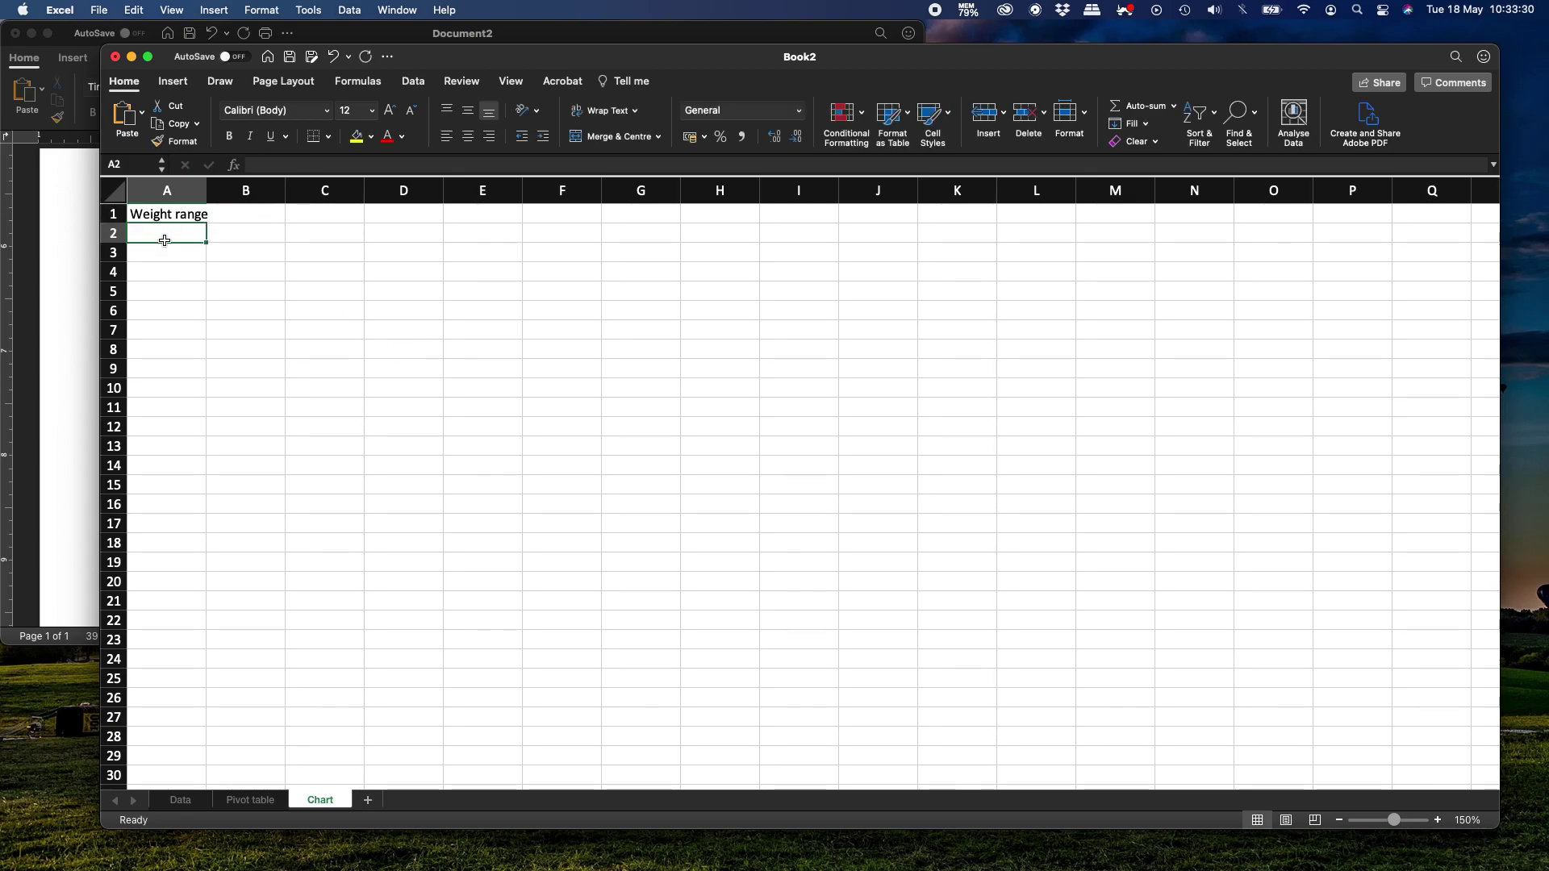
pyautogui.write('=')
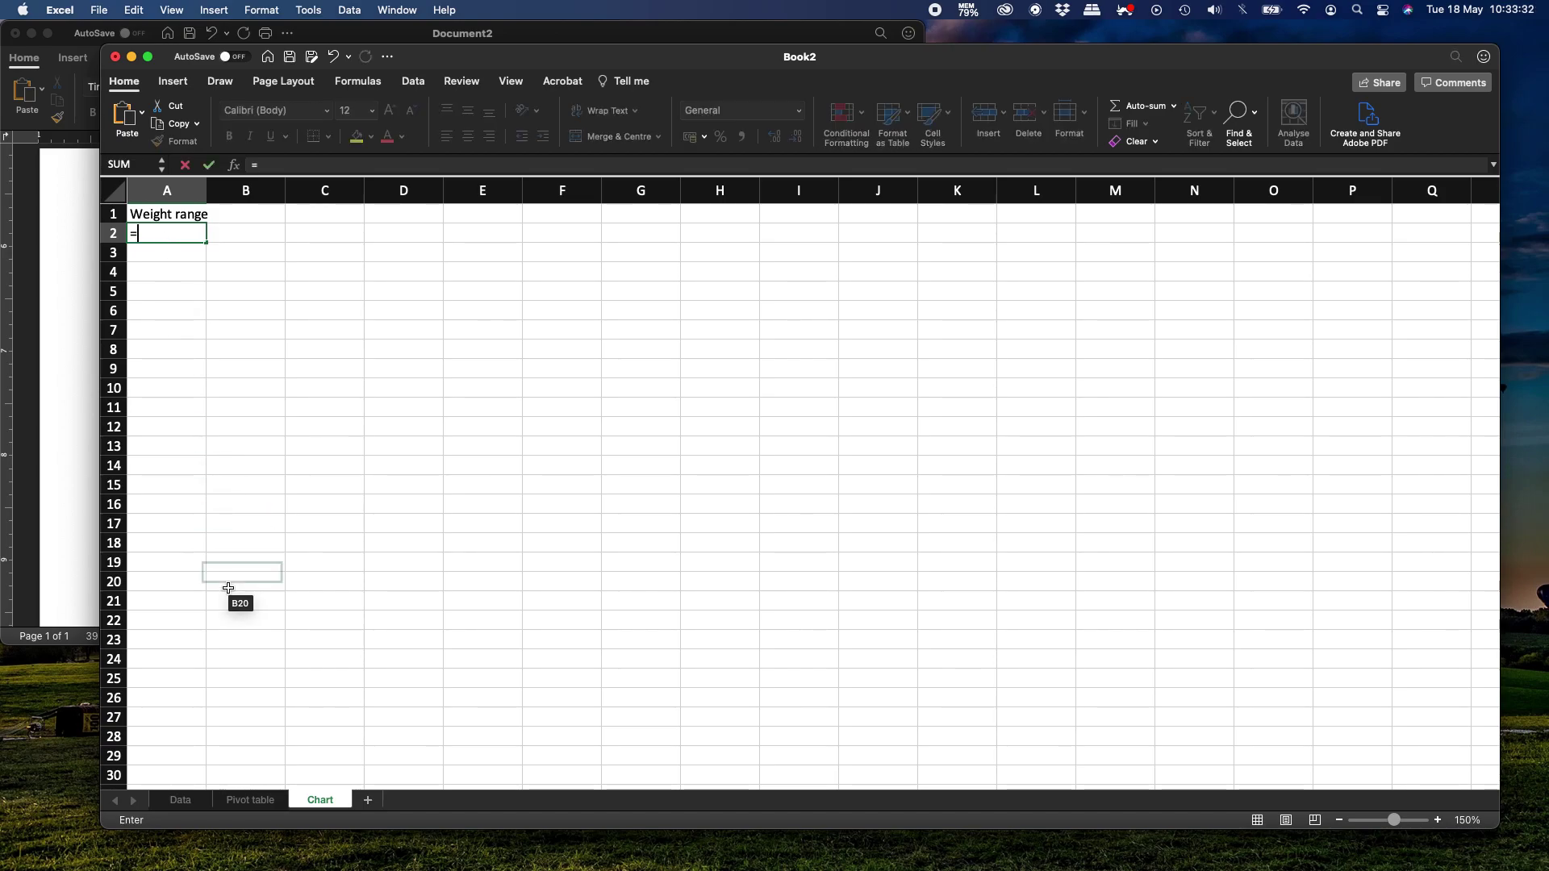
pyautogui.click(230, 802)
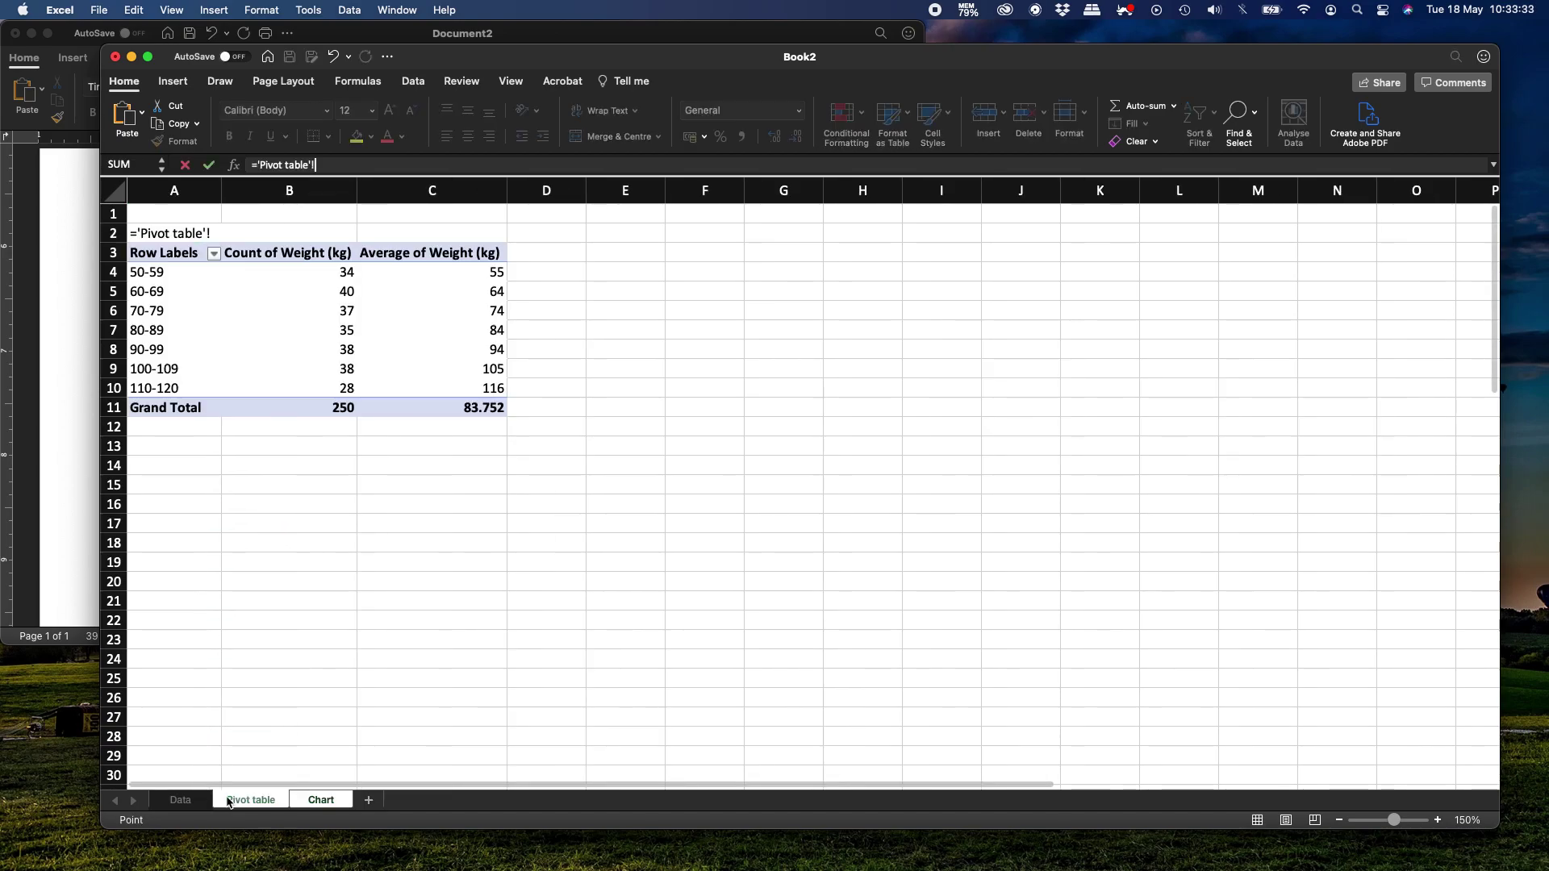
pyautogui.click(155, 272)
pyautogui.hotkey('shift', 'Down')
pyautogui.hotkey('shift', 'Down')
pyautogui.hotkey('shift', 'Down')
pyautogui.hotkey('shift', 'Down')
pyautogui.hotkey('shift', 'Down')
pyautogui.hotkey('shift', 'Down')
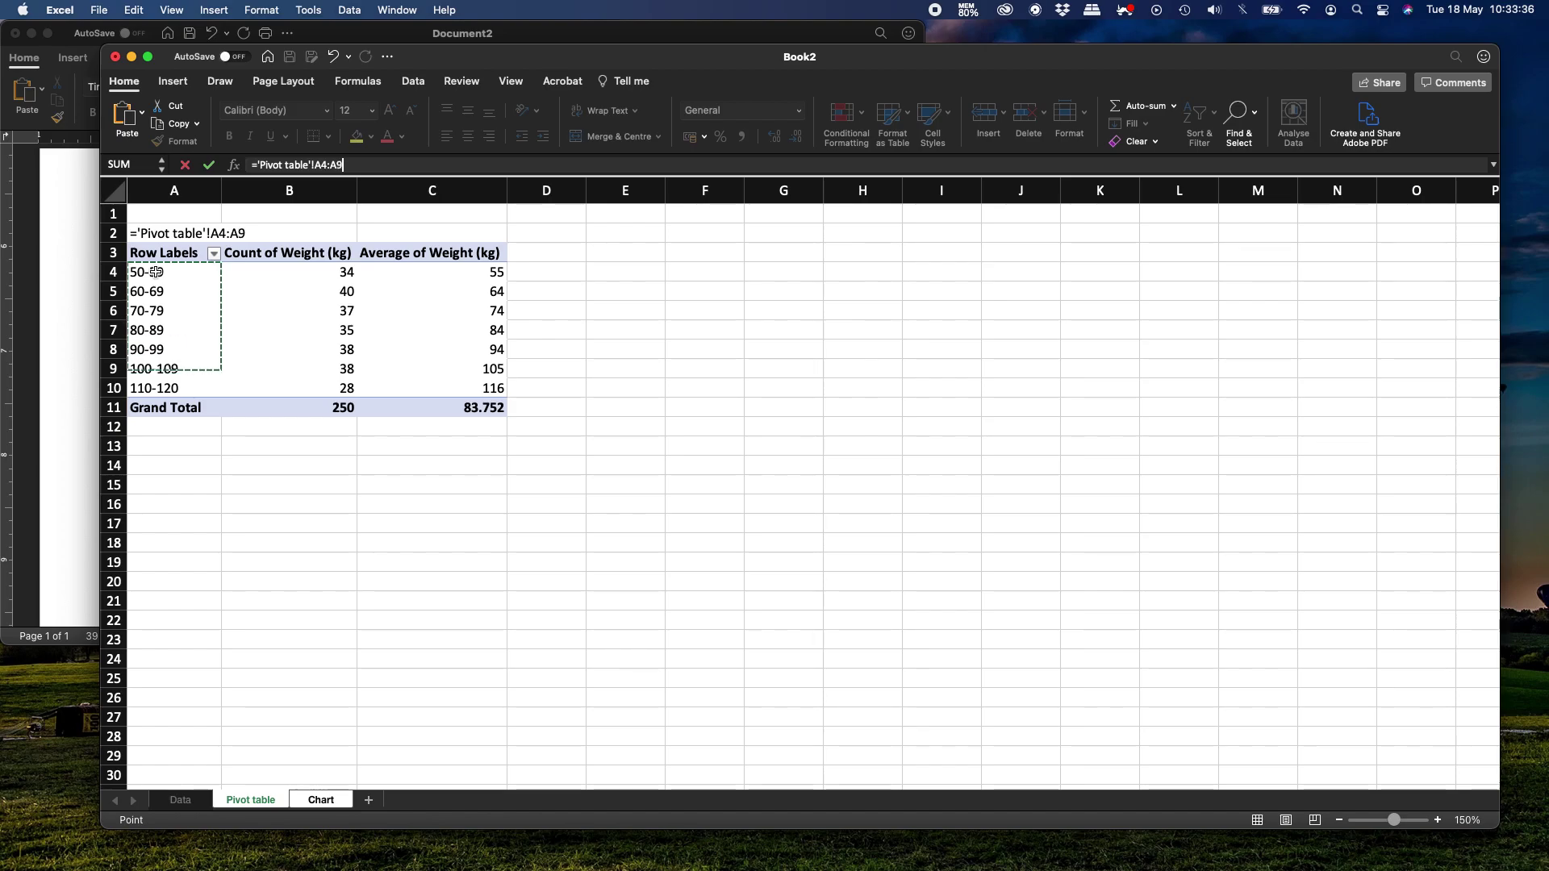
pyautogui.press('Return')
# - Change the A1 header to "Weight range (kg)", wrap its text and centre it vertically and horizontally
pyautogui.press('Up')
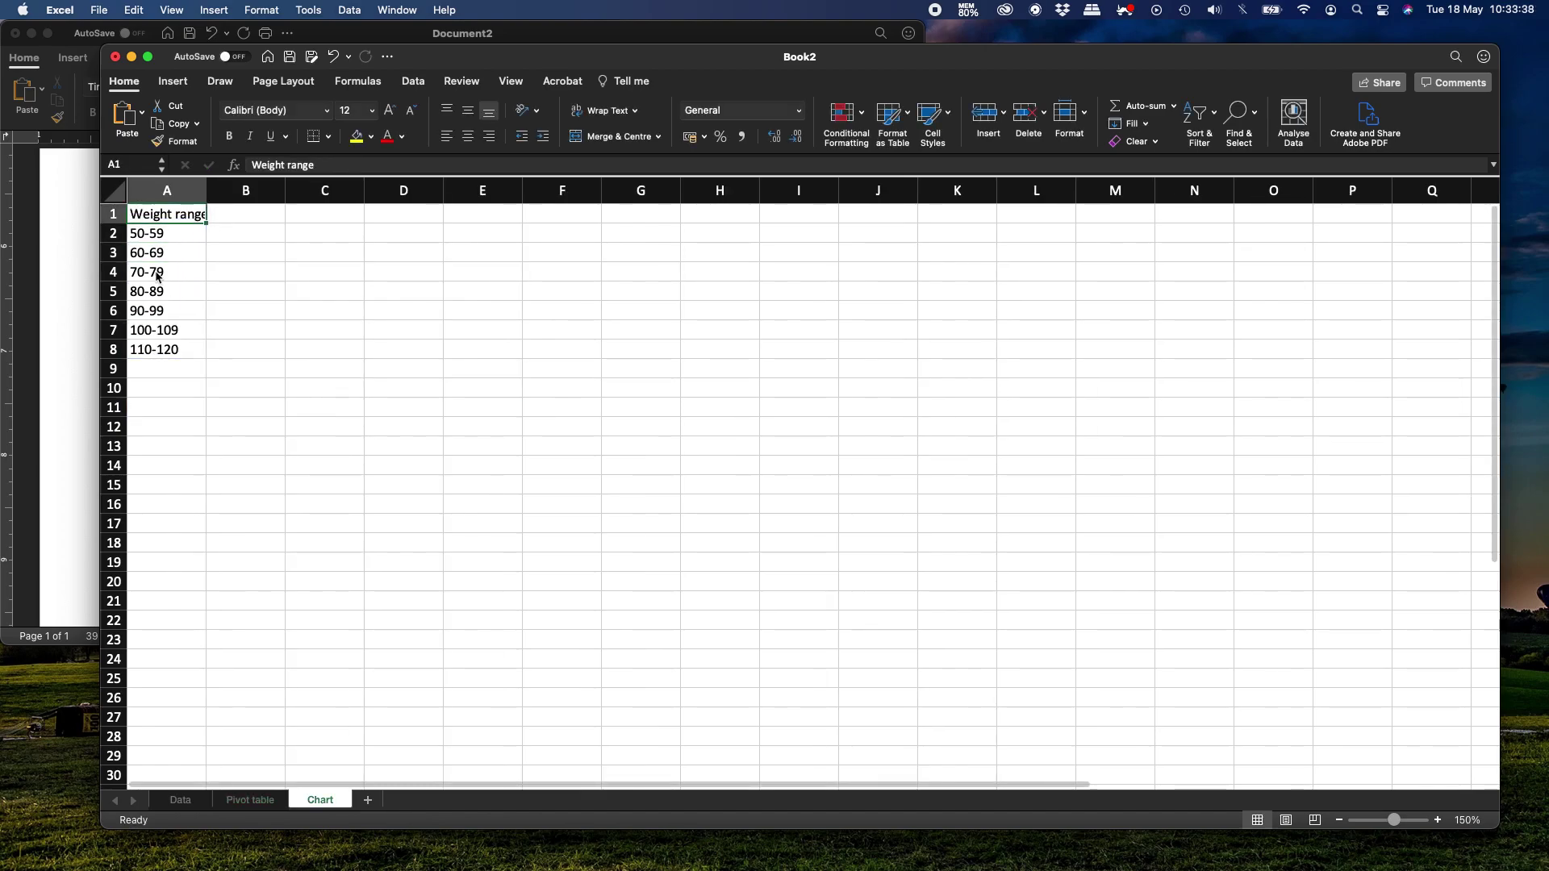
pyautogui.click(361, 166)
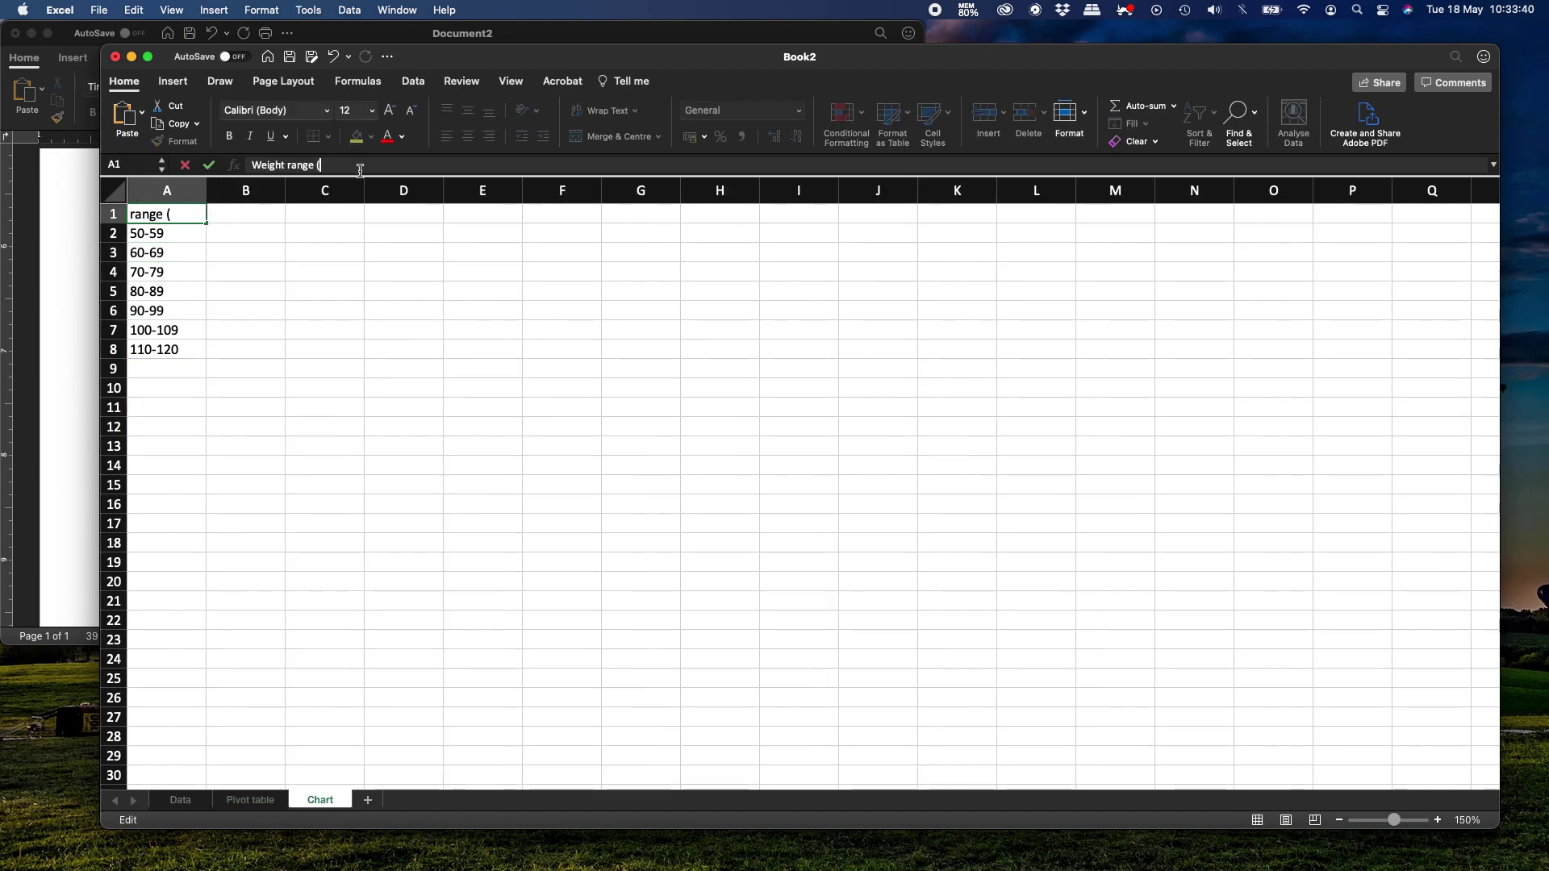
pyautogui.write('(kg)')
pyautogui.click(209, 165)
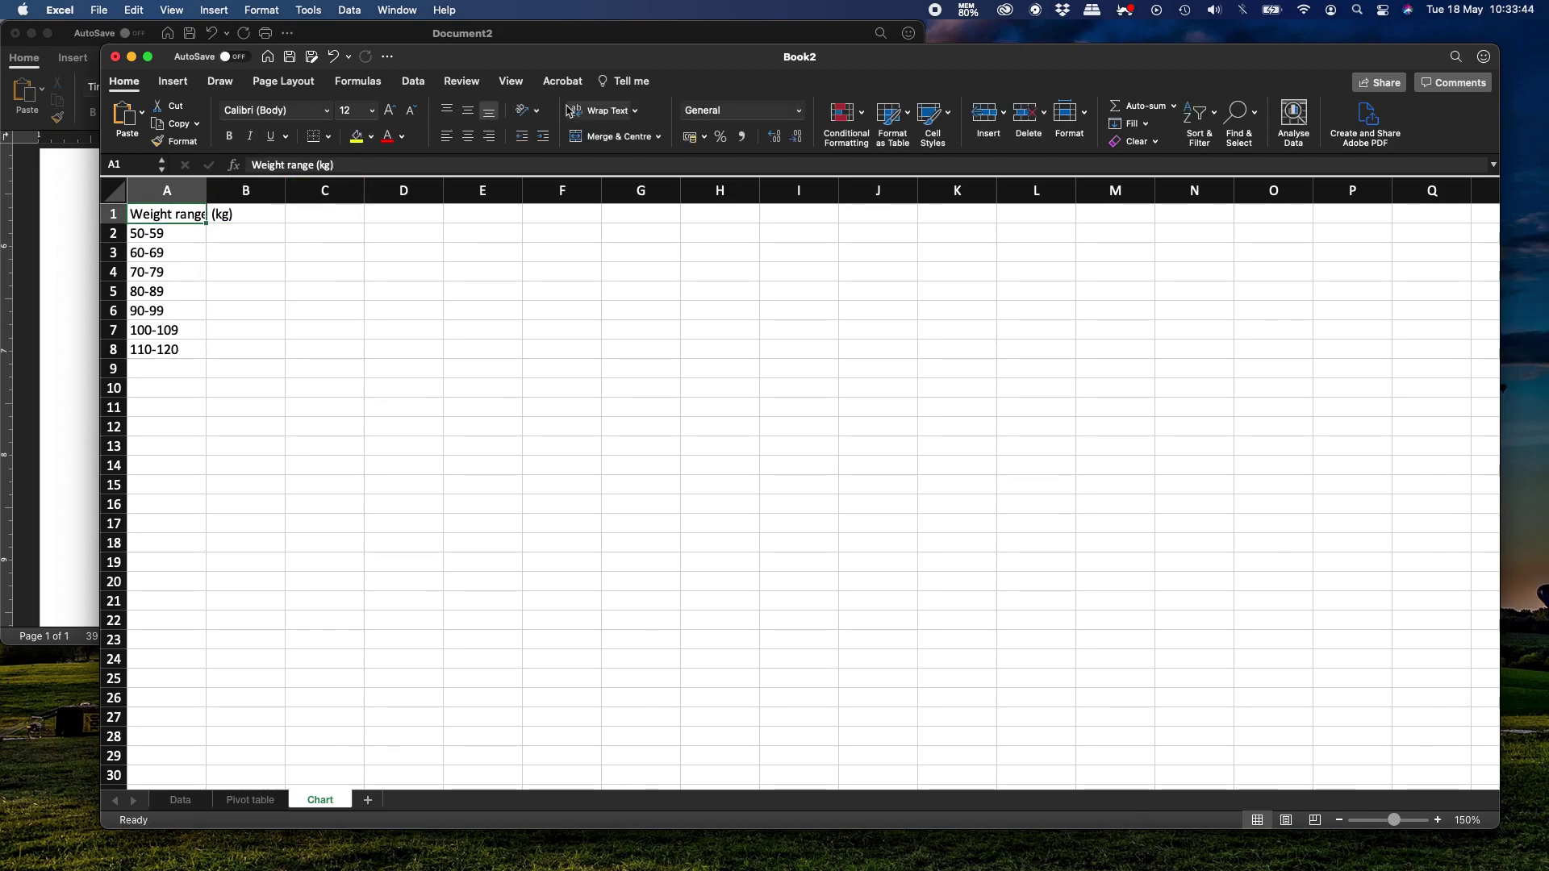
pyautogui.click(590, 111)
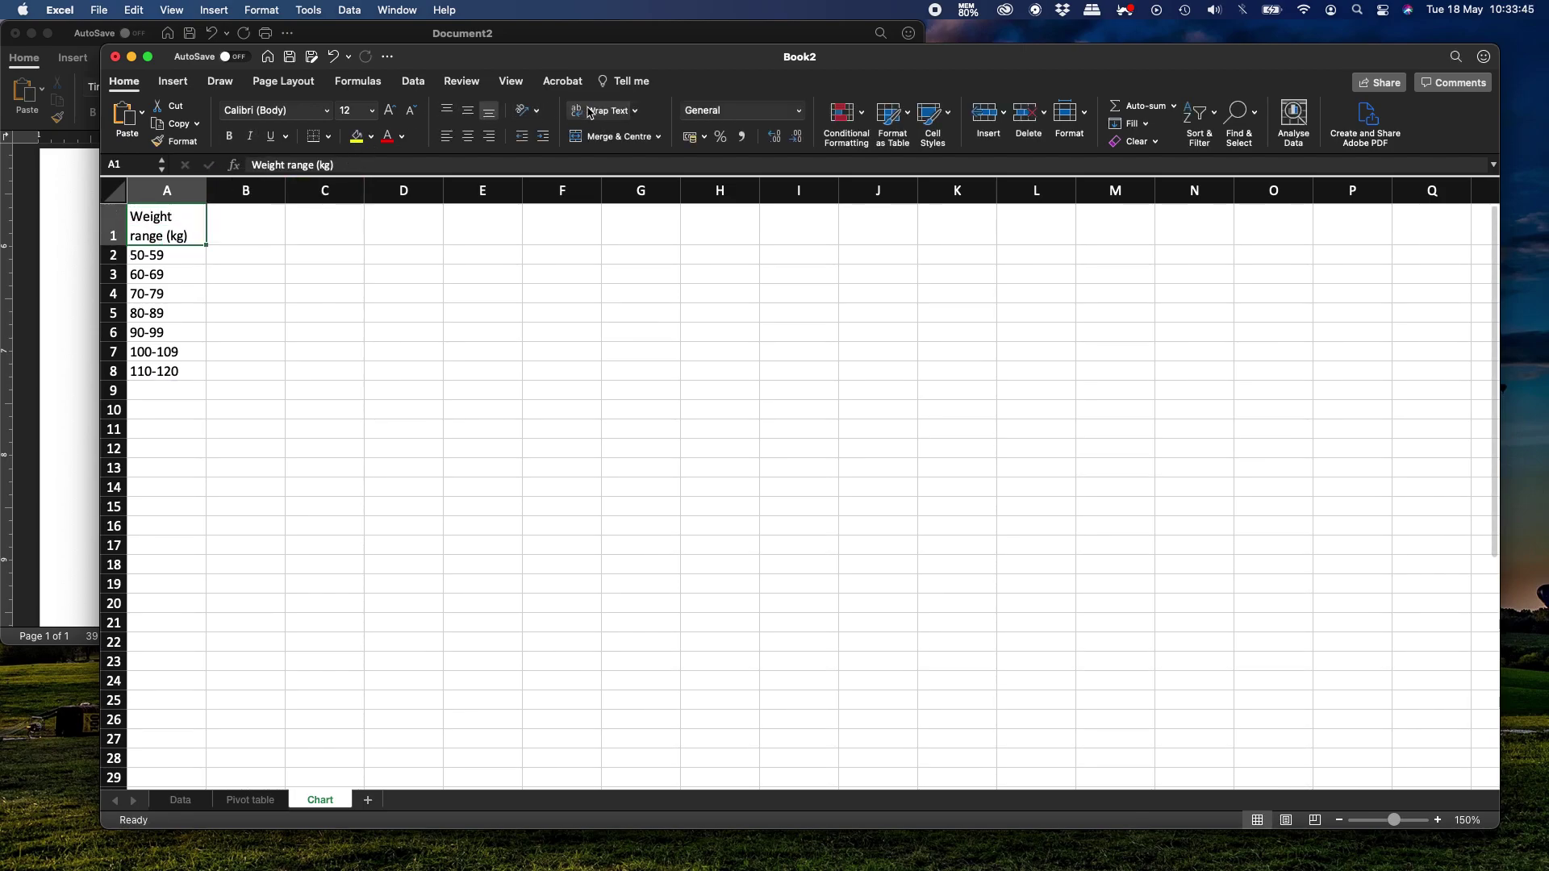
pyautogui.click(468, 111)
pyautogui.click(471, 137)
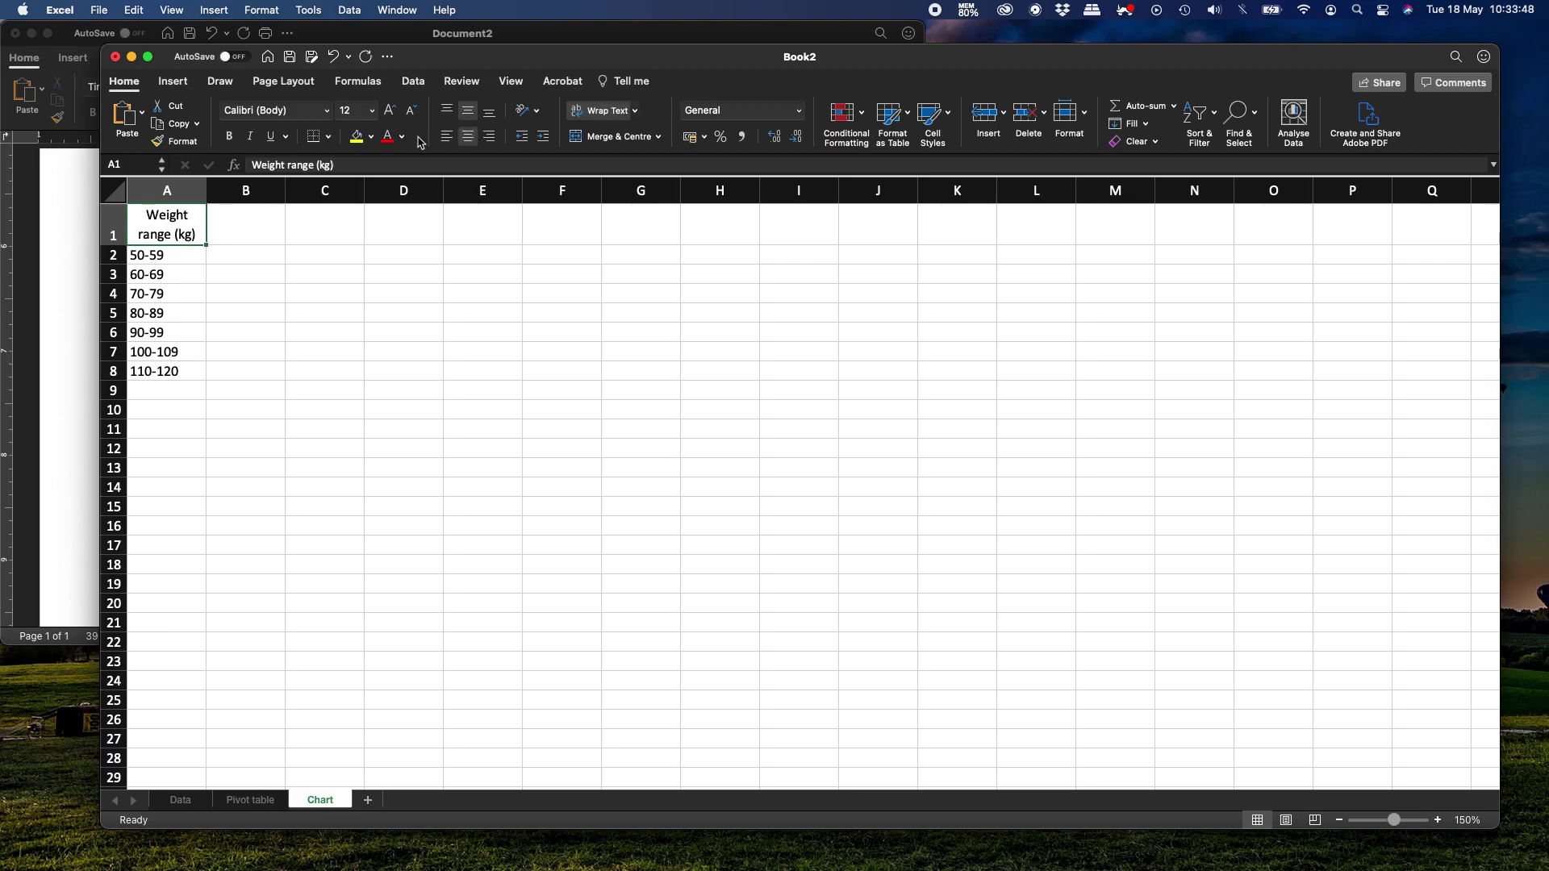
# - Enter the header "Count" in B1 and centre it vertically and horizontally
pyautogui.click(236, 232)
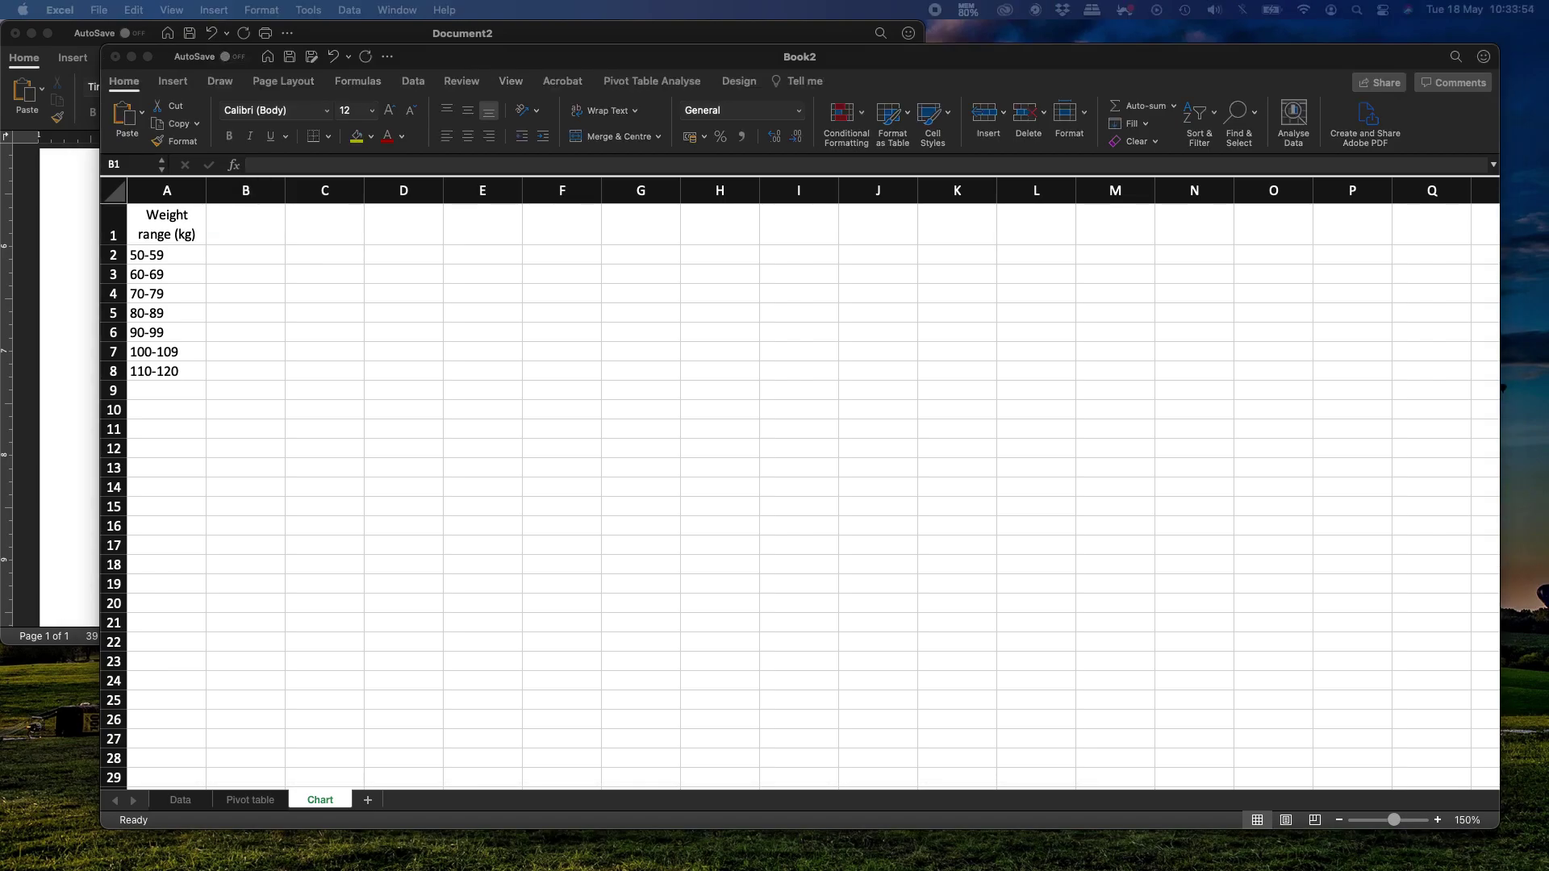
pyautogui.click(250, 228)
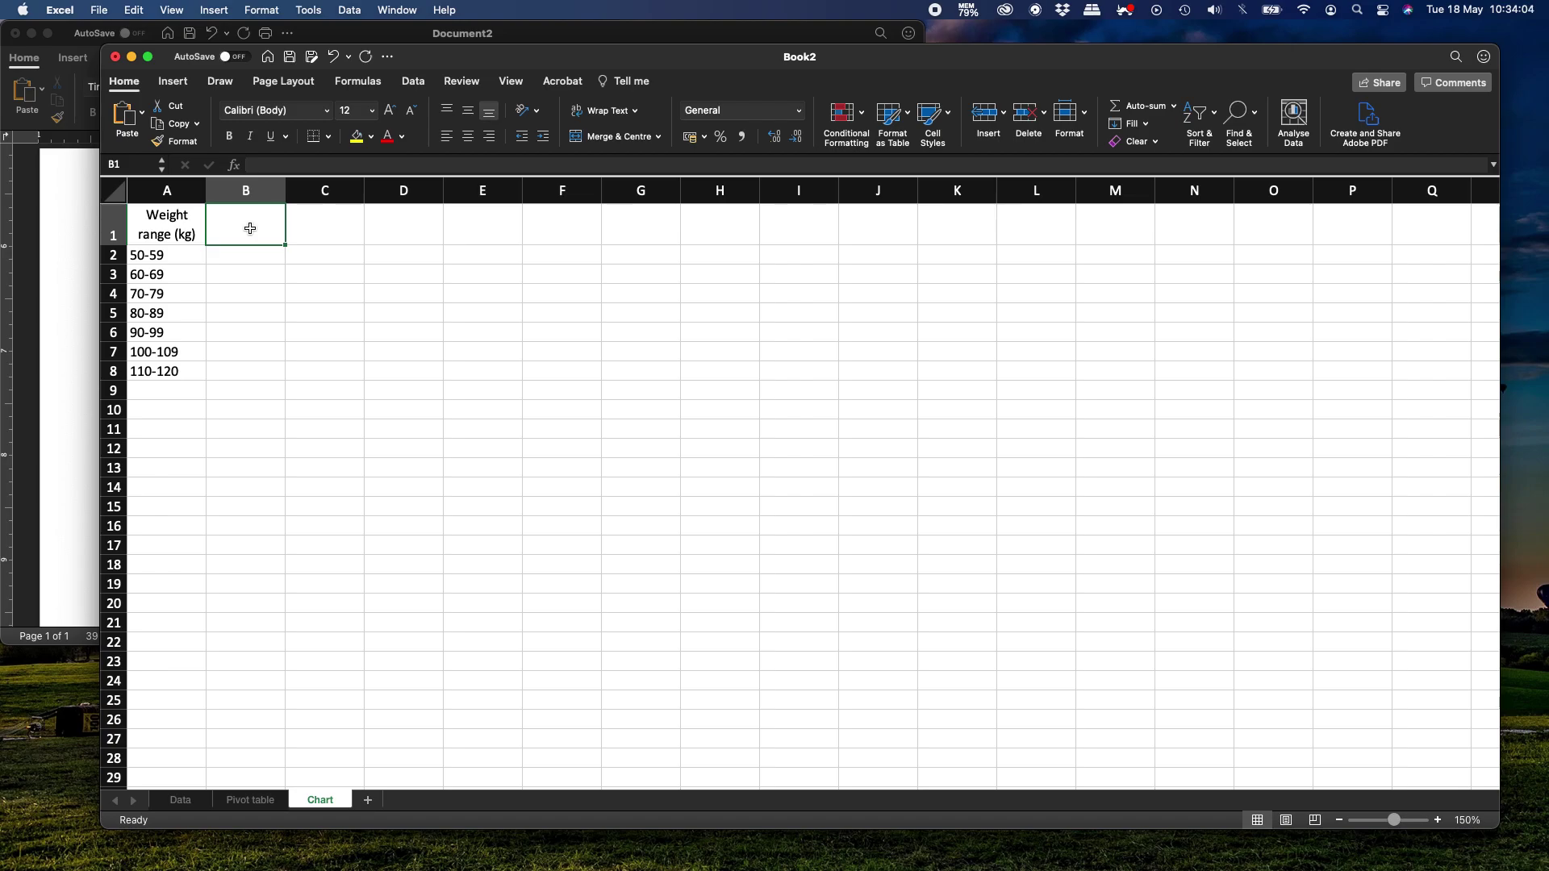
pyautogui.write('Count')
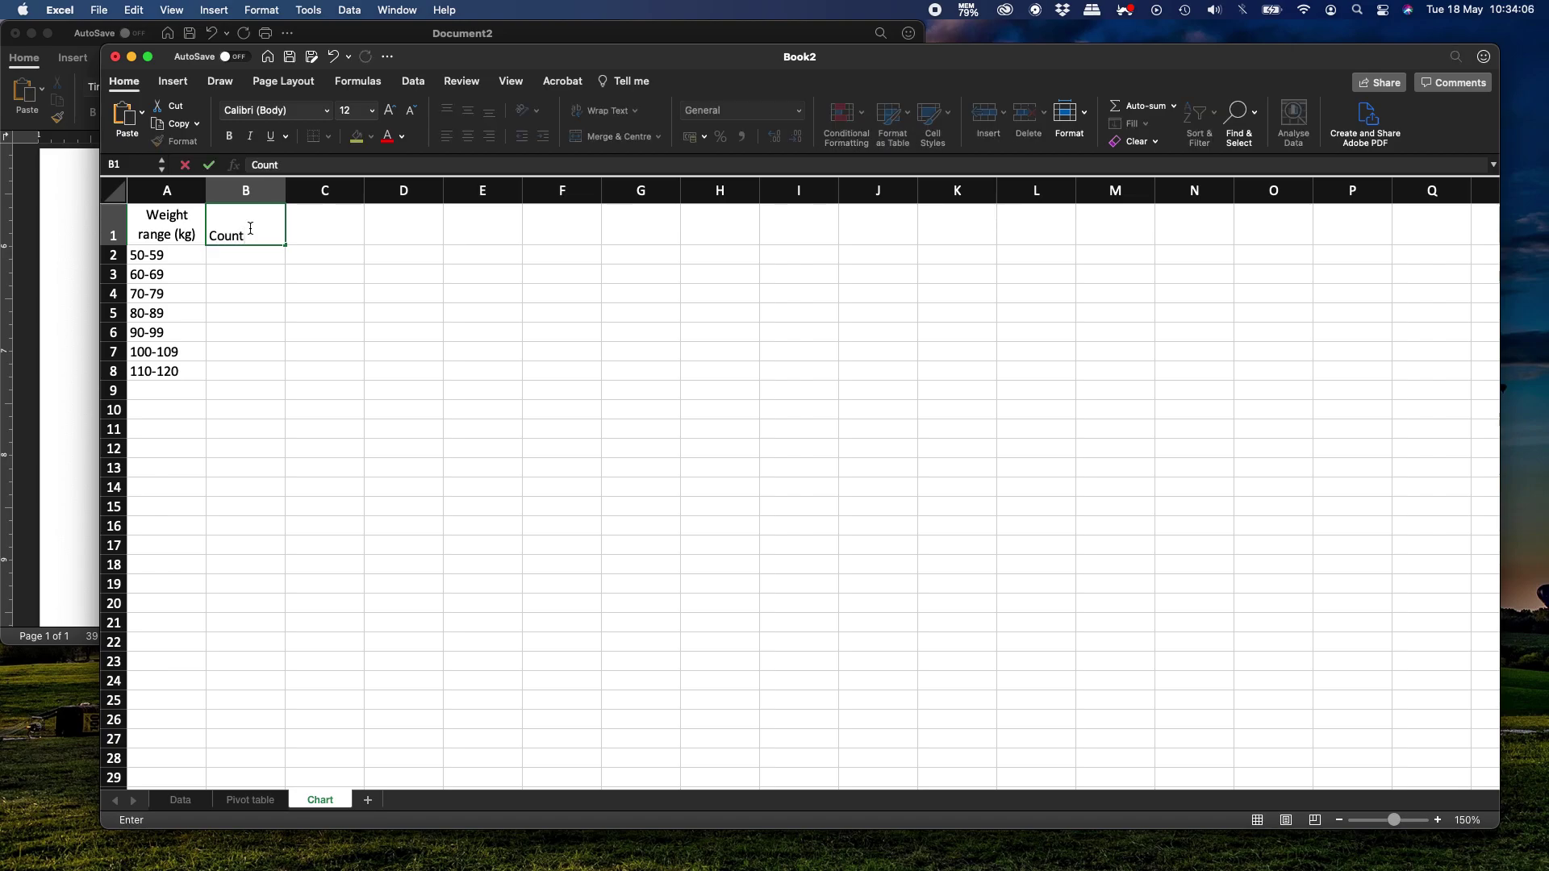
pyautogui.click(250, 228)
pyautogui.click(469, 111)
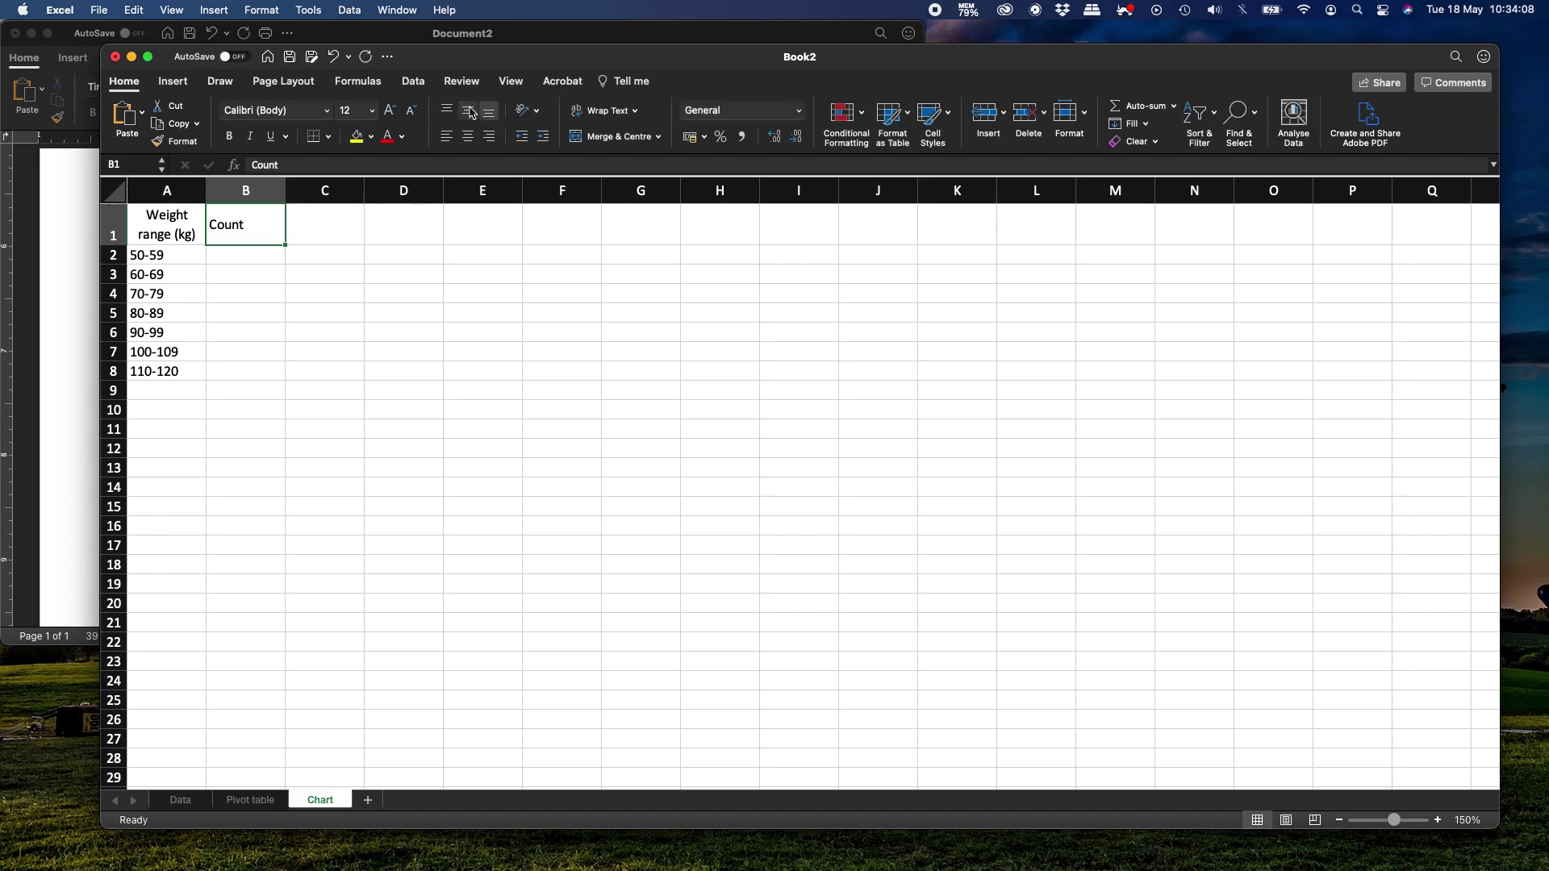
pyautogui.click(468, 137)
# - Link B2 on the Chart sheet to the pivot table's counts in B4:B10
pyautogui.click(225, 256)
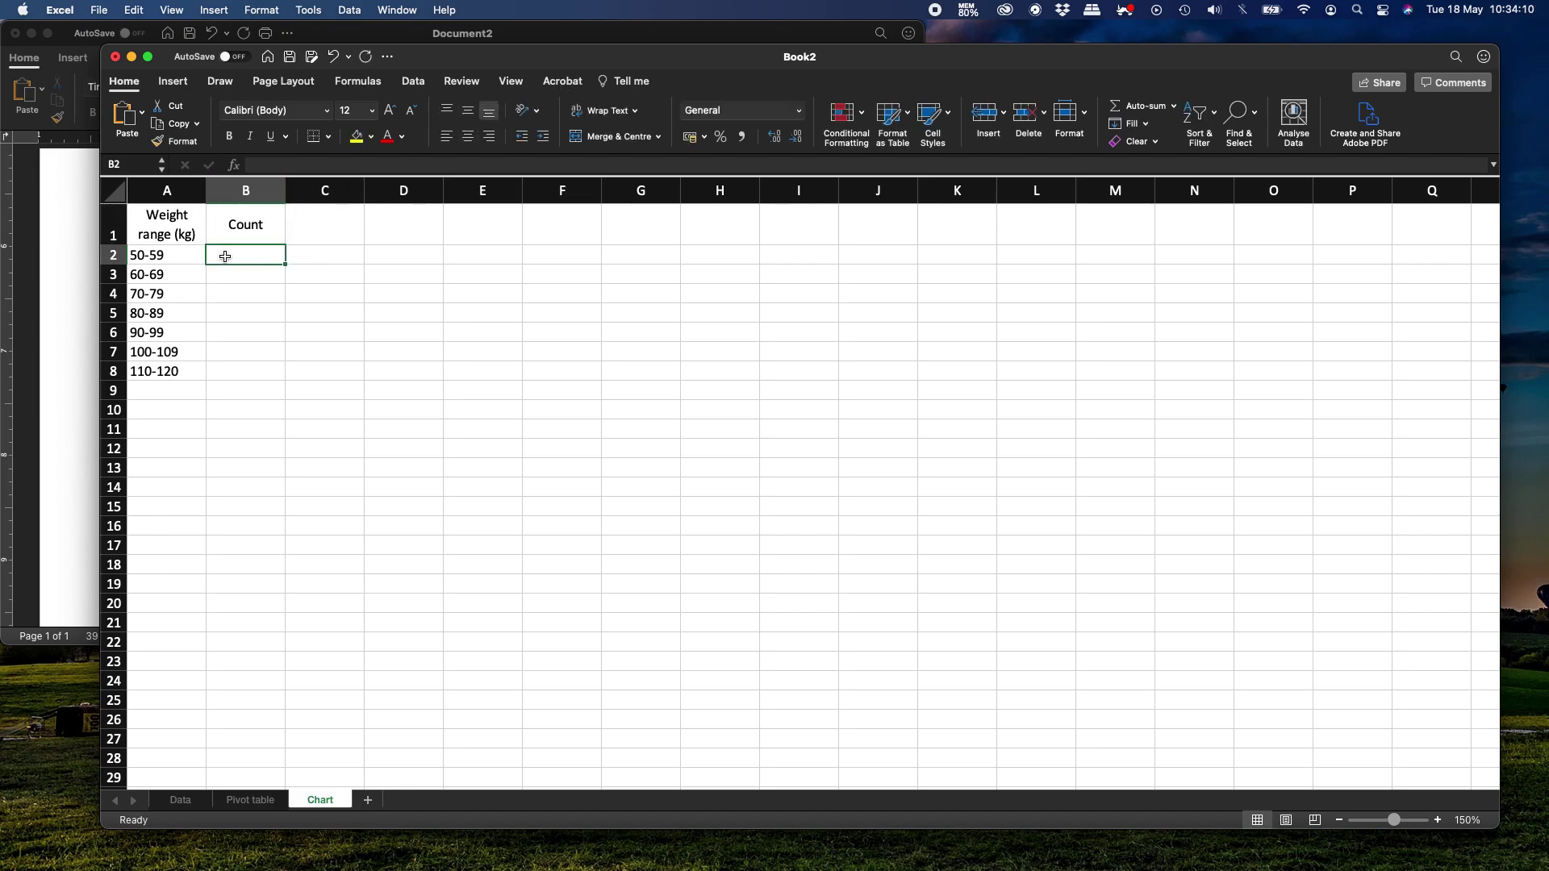
pyautogui.write('=')
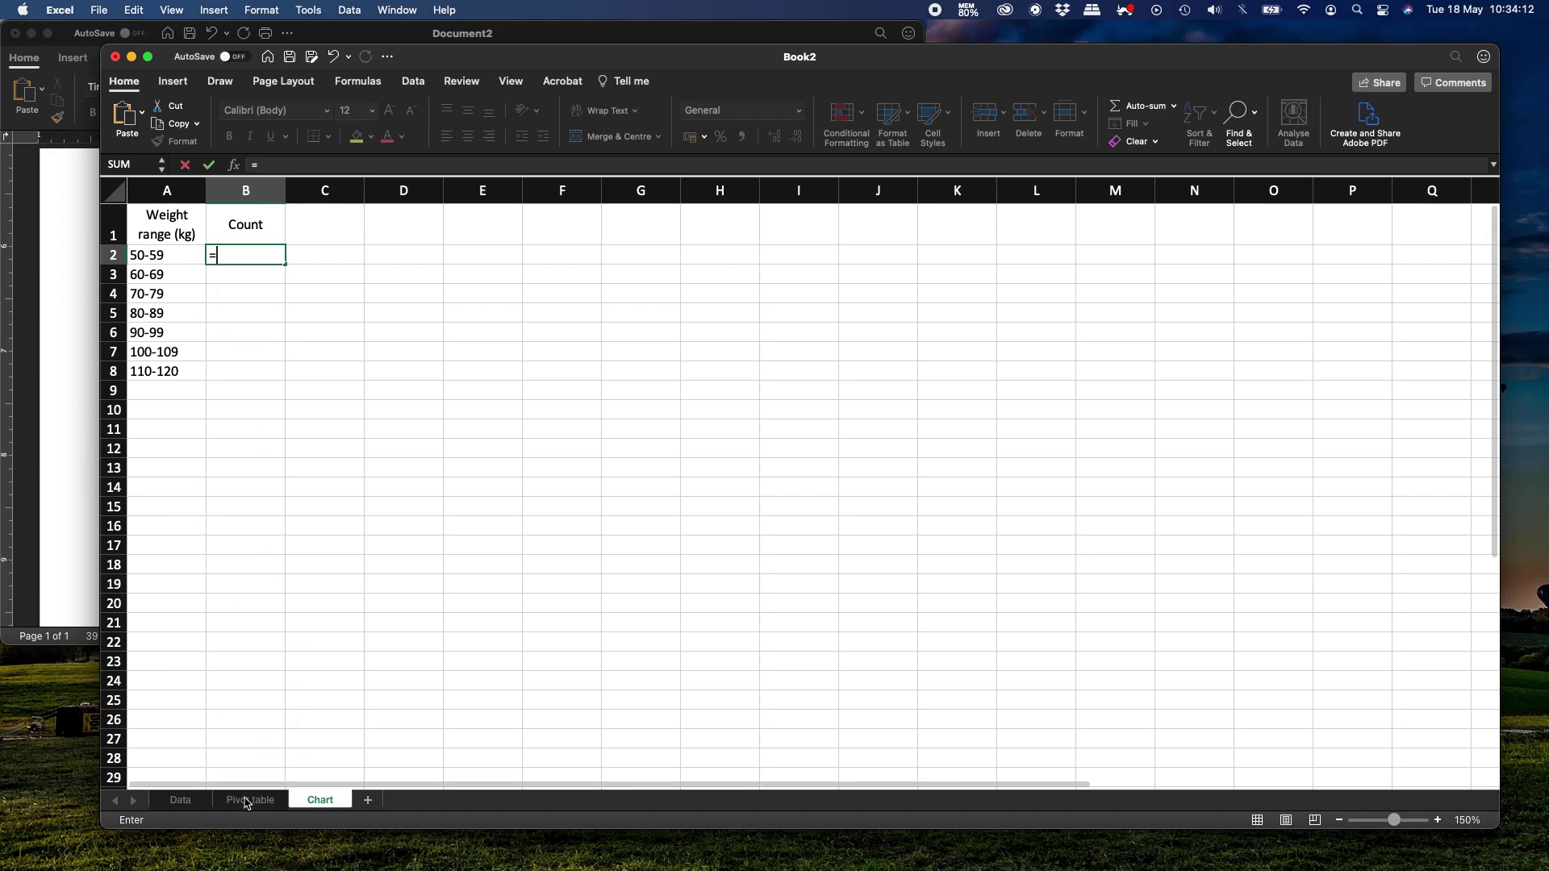
pyautogui.click(248, 800)
pyautogui.click(311, 269)
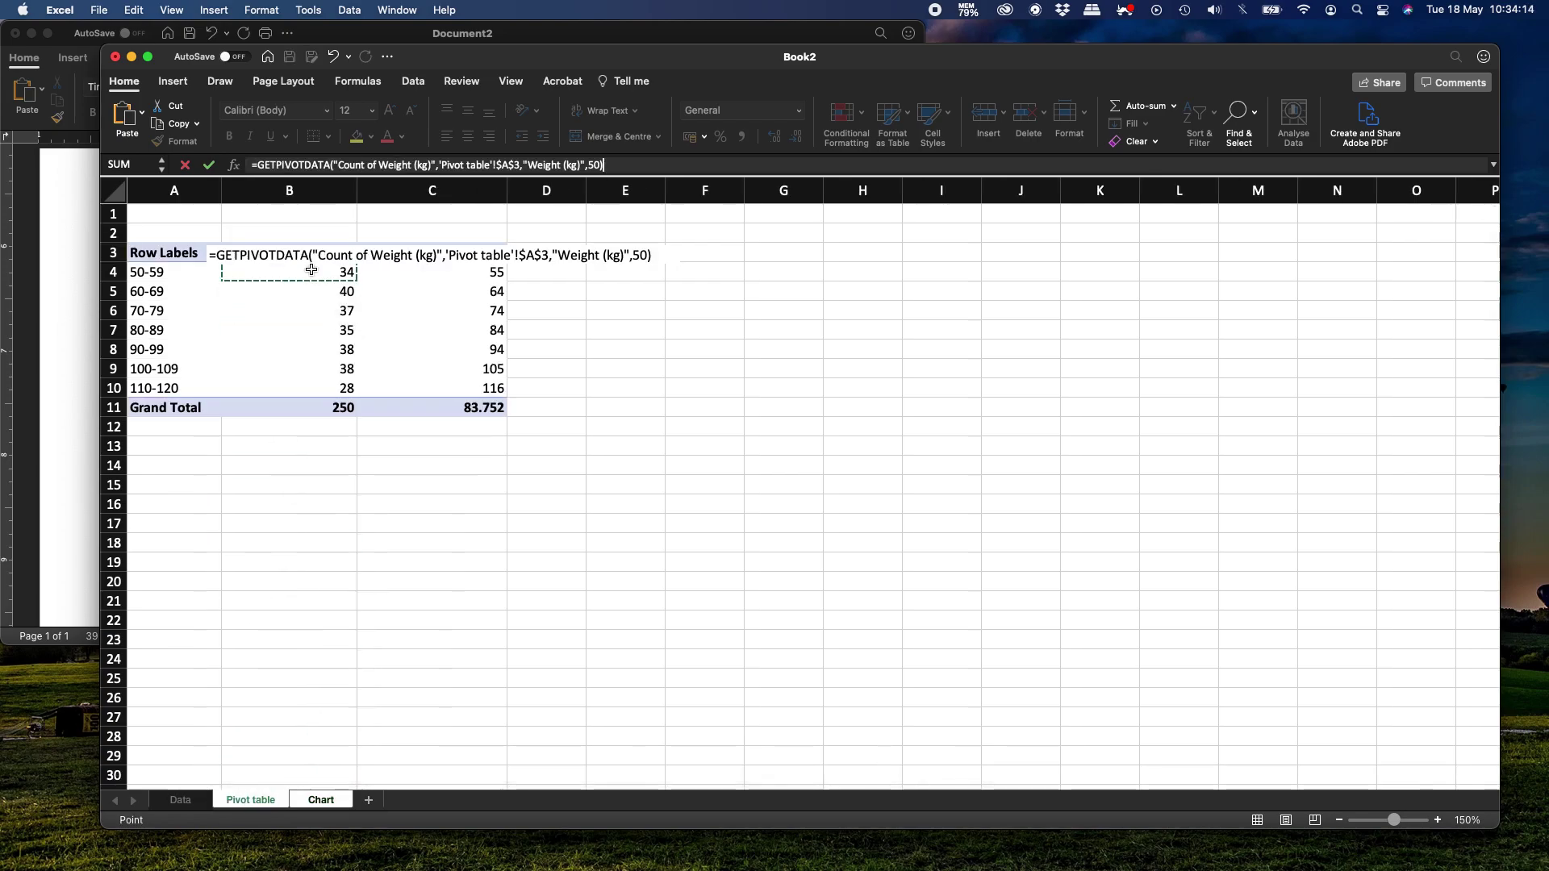
pyautogui.hotkey('shift', 'Down')
pyautogui.hotkey('shift', 'Down')
pyautogui.hotkey('shift', 'Down')
pyautogui.hotkey('shift', 'Down')
pyautogui.hotkey('shift', 'Down')
pyautogui.hotkey('shift', 'Down')
pyautogui.press('Return')
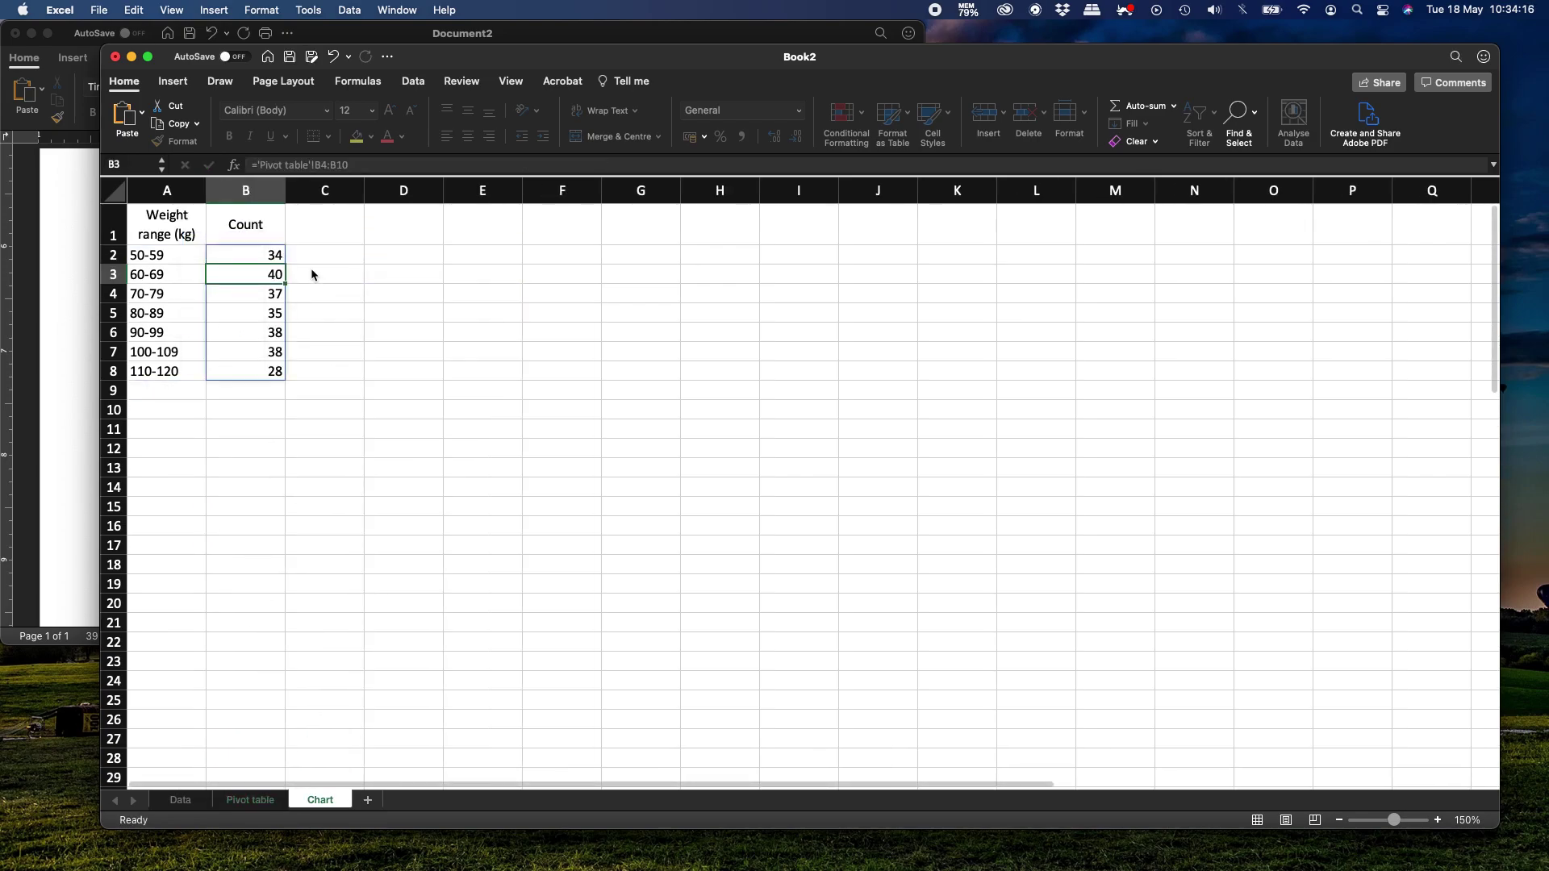
pyautogui.click(250, 255)
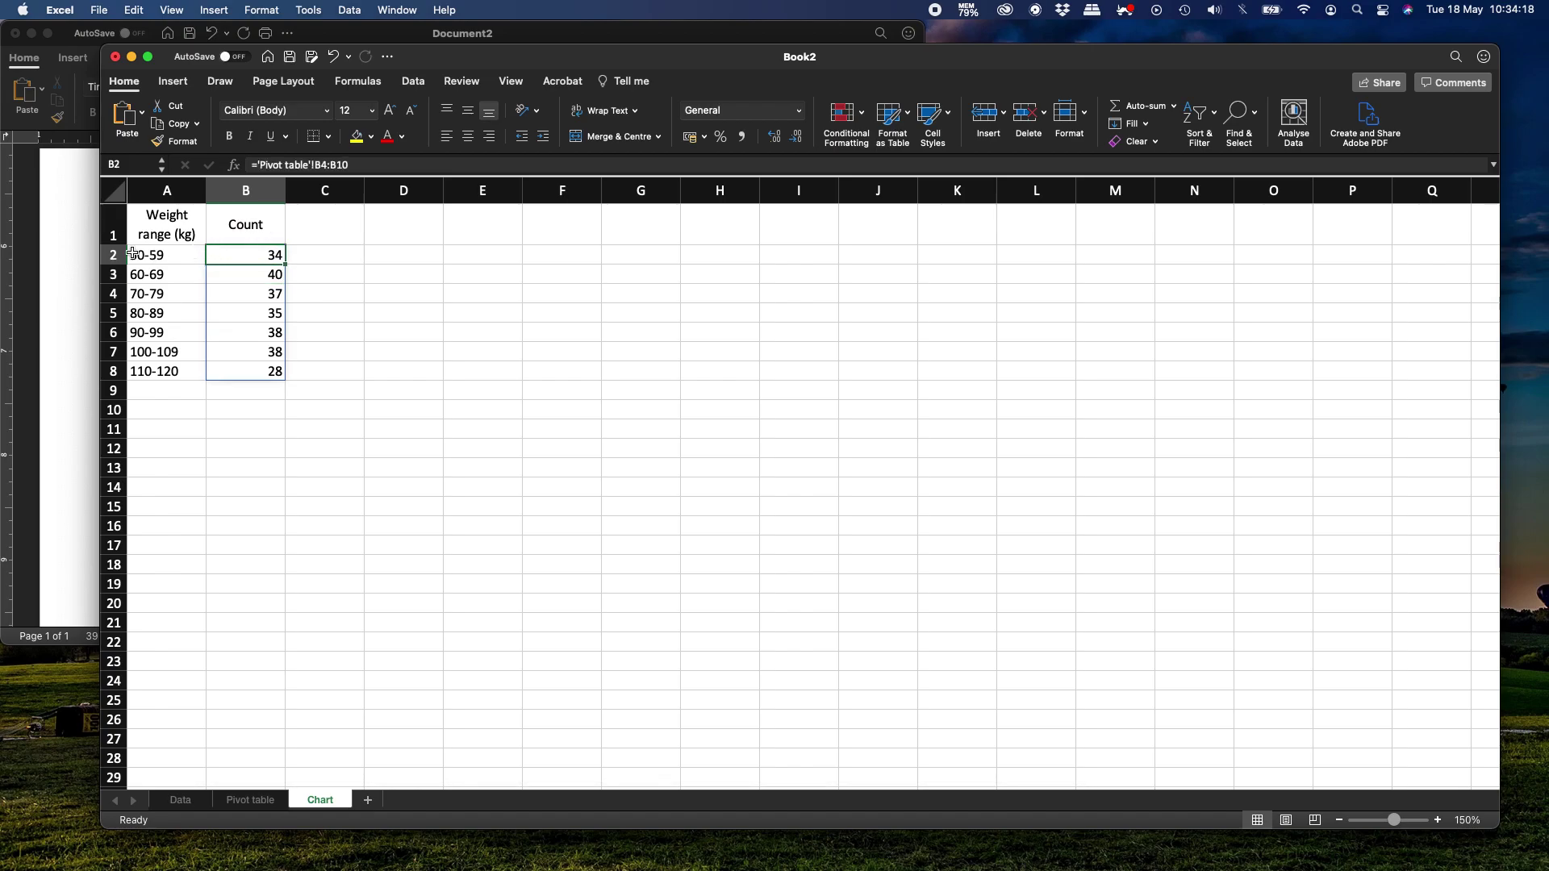
# - Enter the header "Average weight" in C1
pyautogui.click(330, 233)
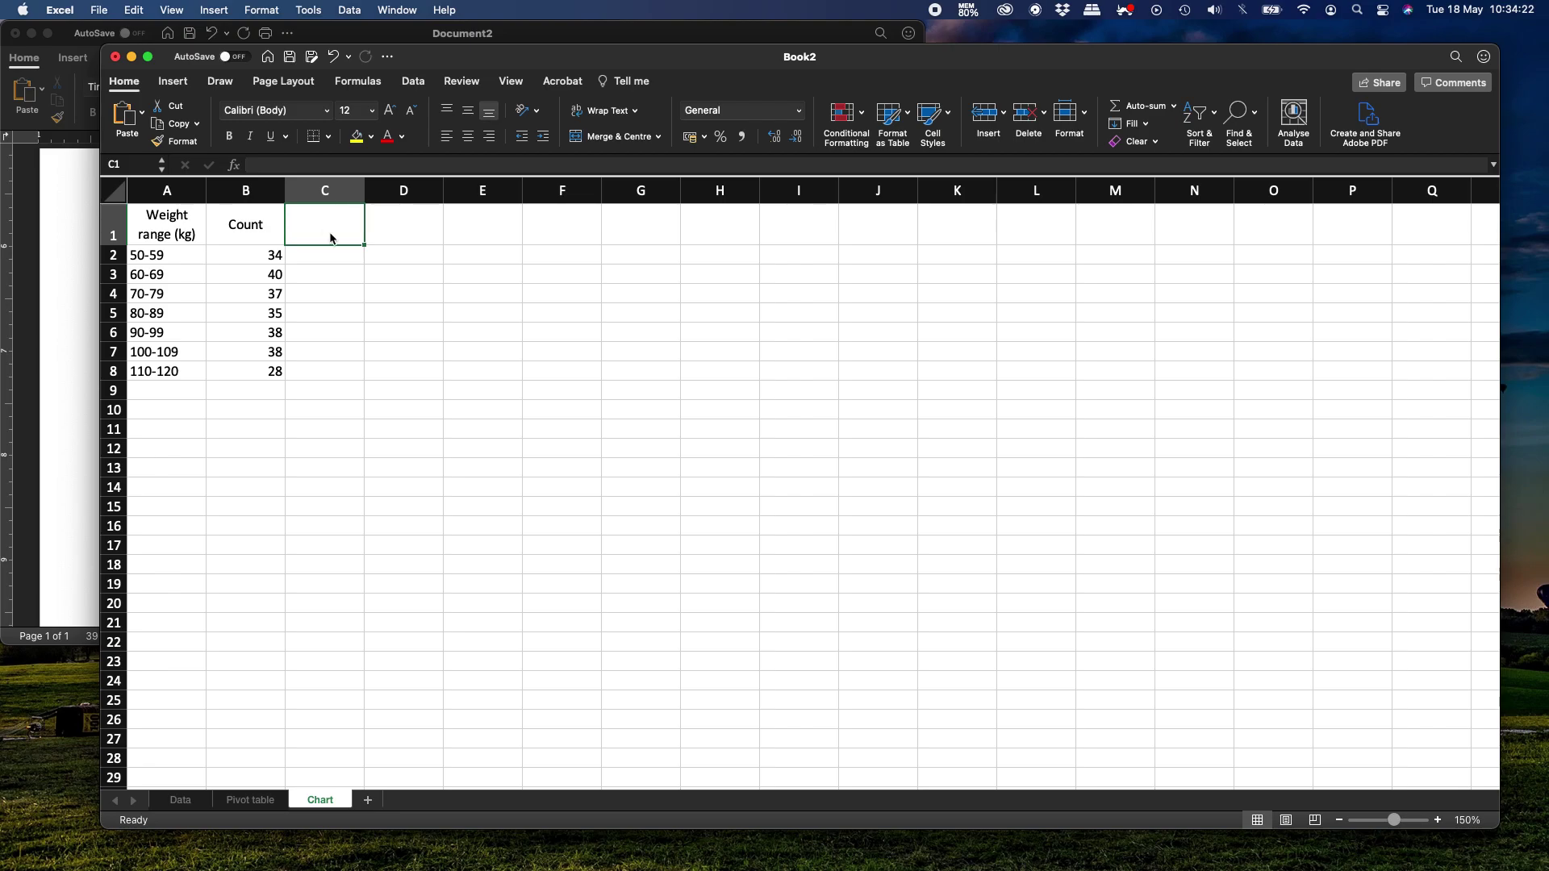
pyautogui.write('Agerage')
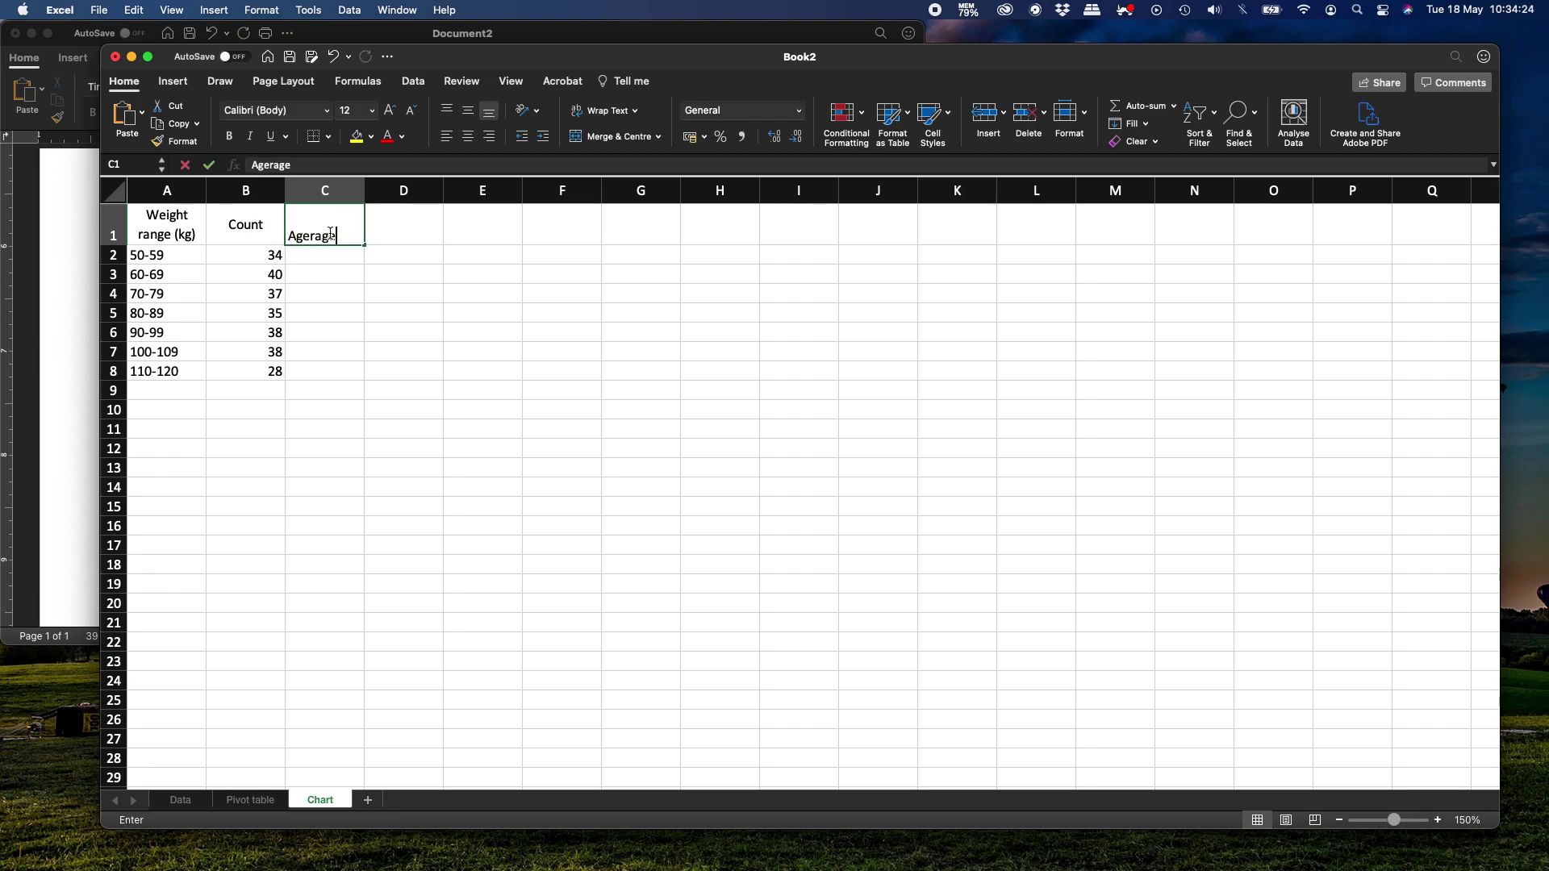
pyautogui.press('BackSpace')
pyautogui.press('BackSpace')
pyautogui.press('BackSpace')
pyautogui.press('BackSpace')
pyautogui.press('BackSpace')
pyautogui.press('BackSpace')
pyautogui.write('ve')
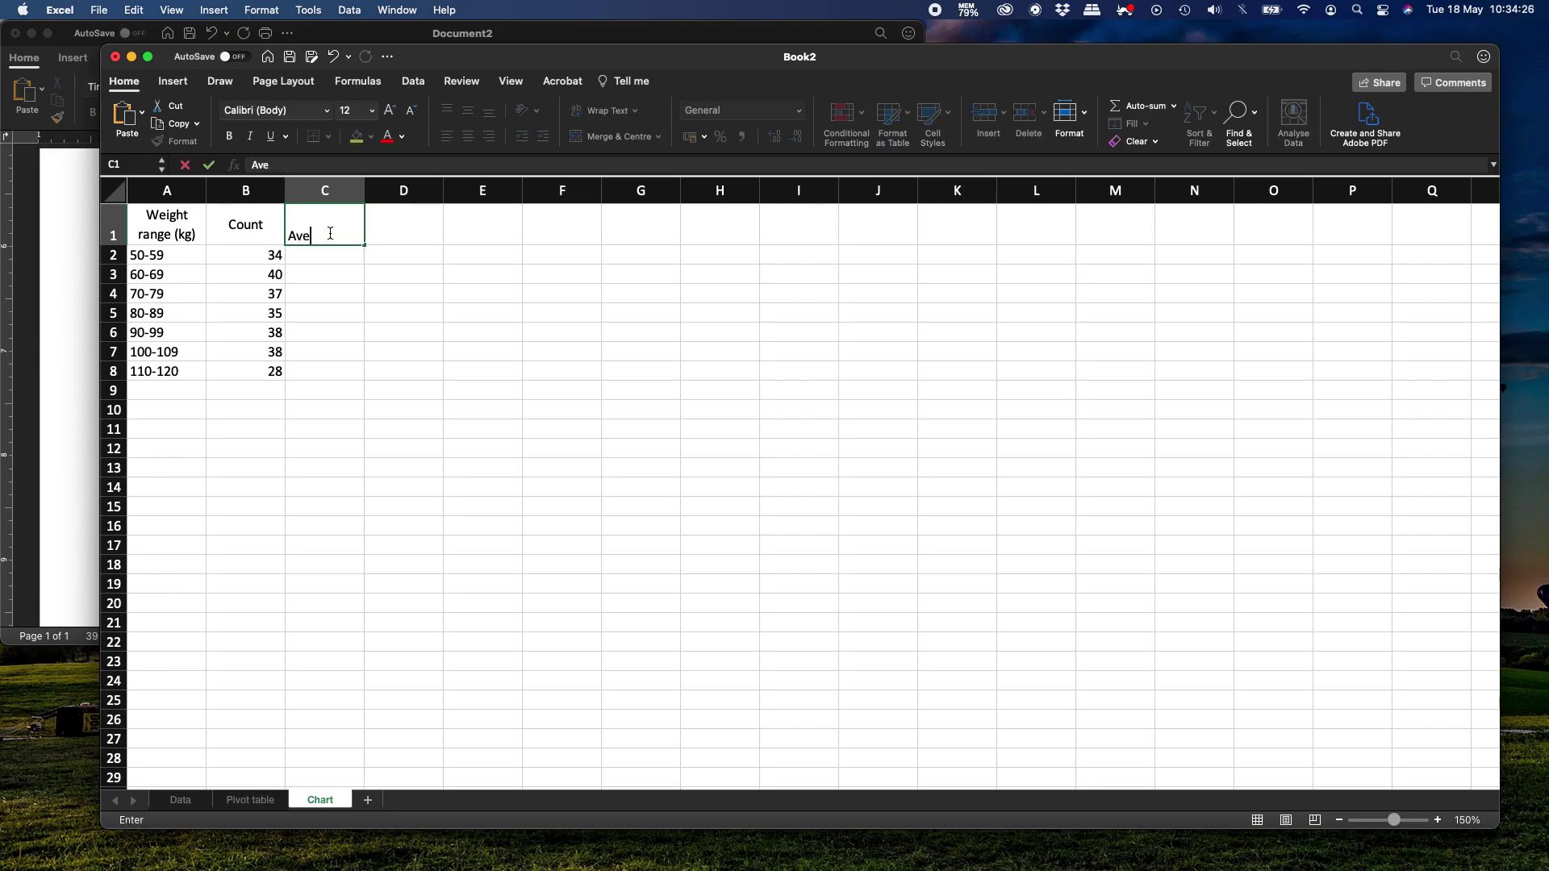
pyautogui.write('rage weight')
pyautogui.press('Return')
pyautogui.press('Up')
# - Centre the C1 header vertically and horizontally and wrap its text
pyautogui.click(468, 109)
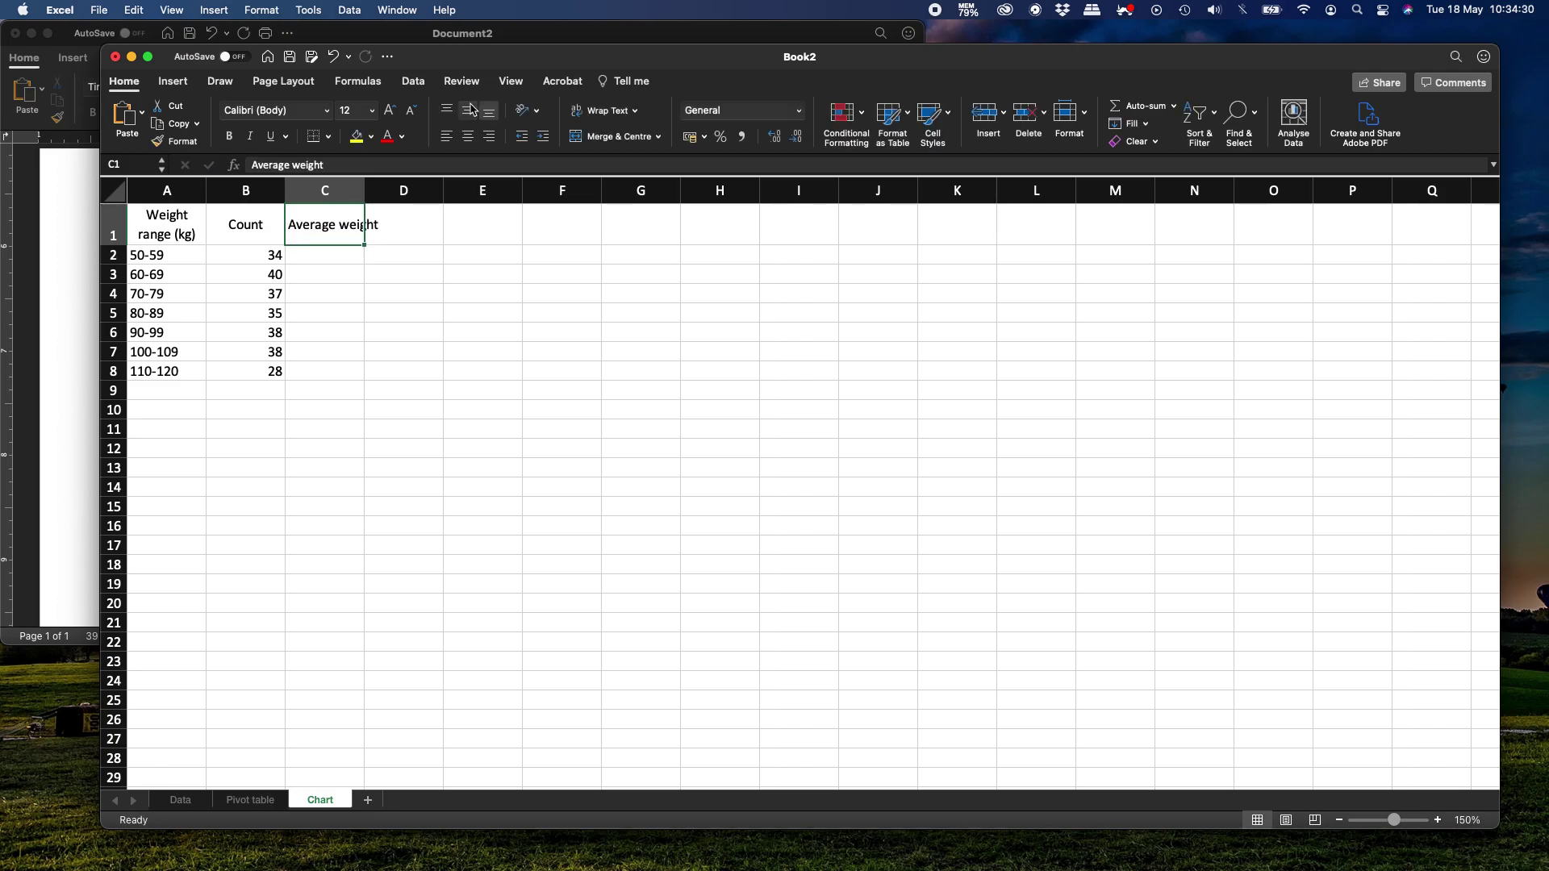
pyautogui.click(468, 136)
pyautogui.click(601, 110)
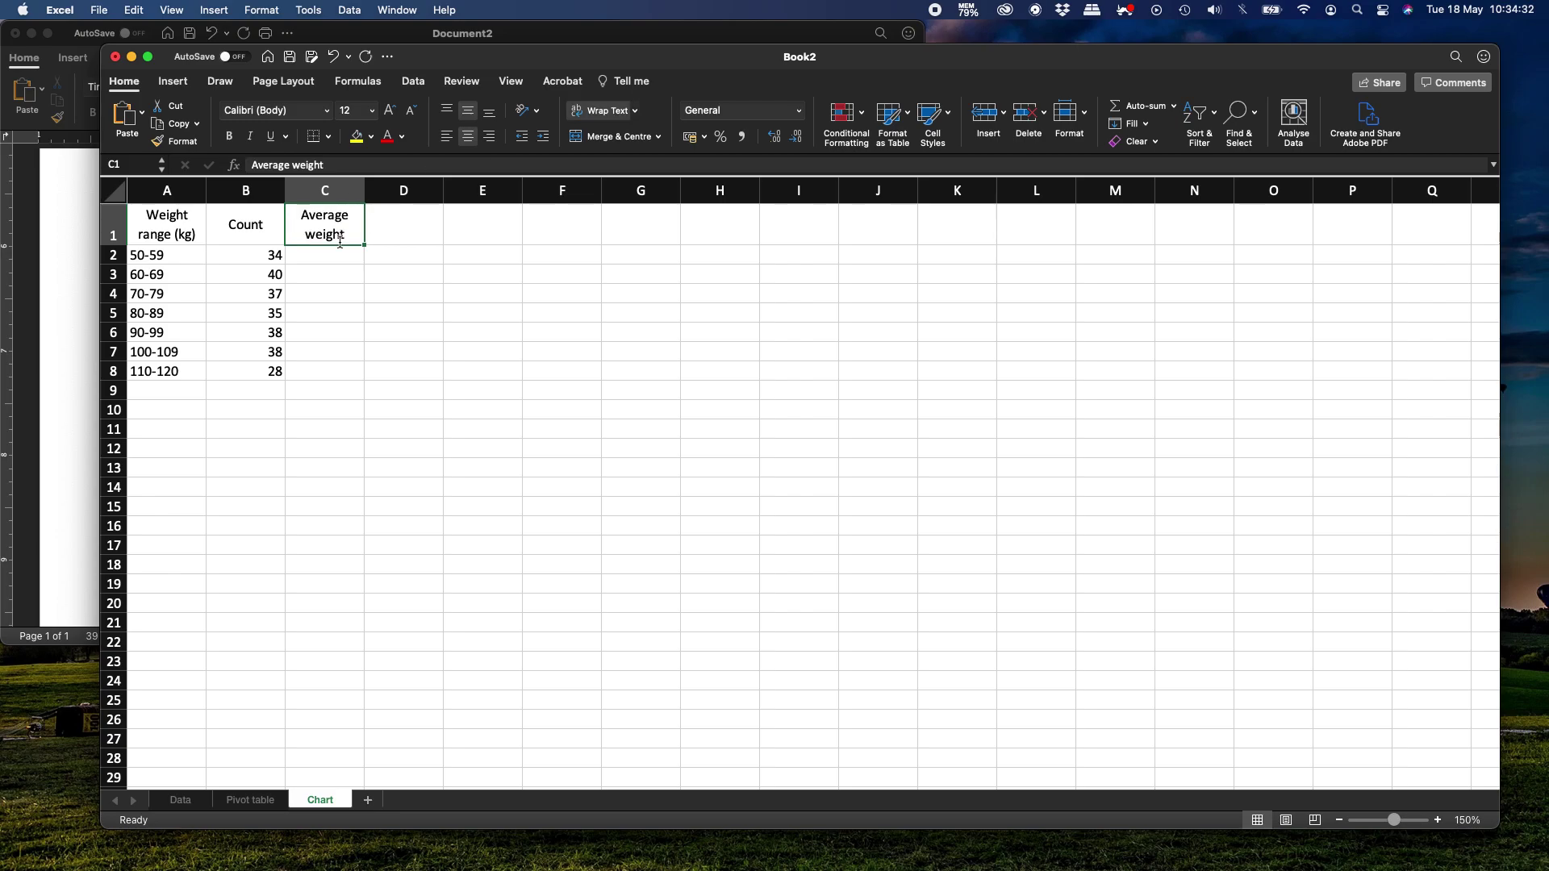
# - Link C2 on the Chart sheet to the pivot table's average weights in C4:C10
pyautogui.click(331, 256)
pyautogui.write('=')
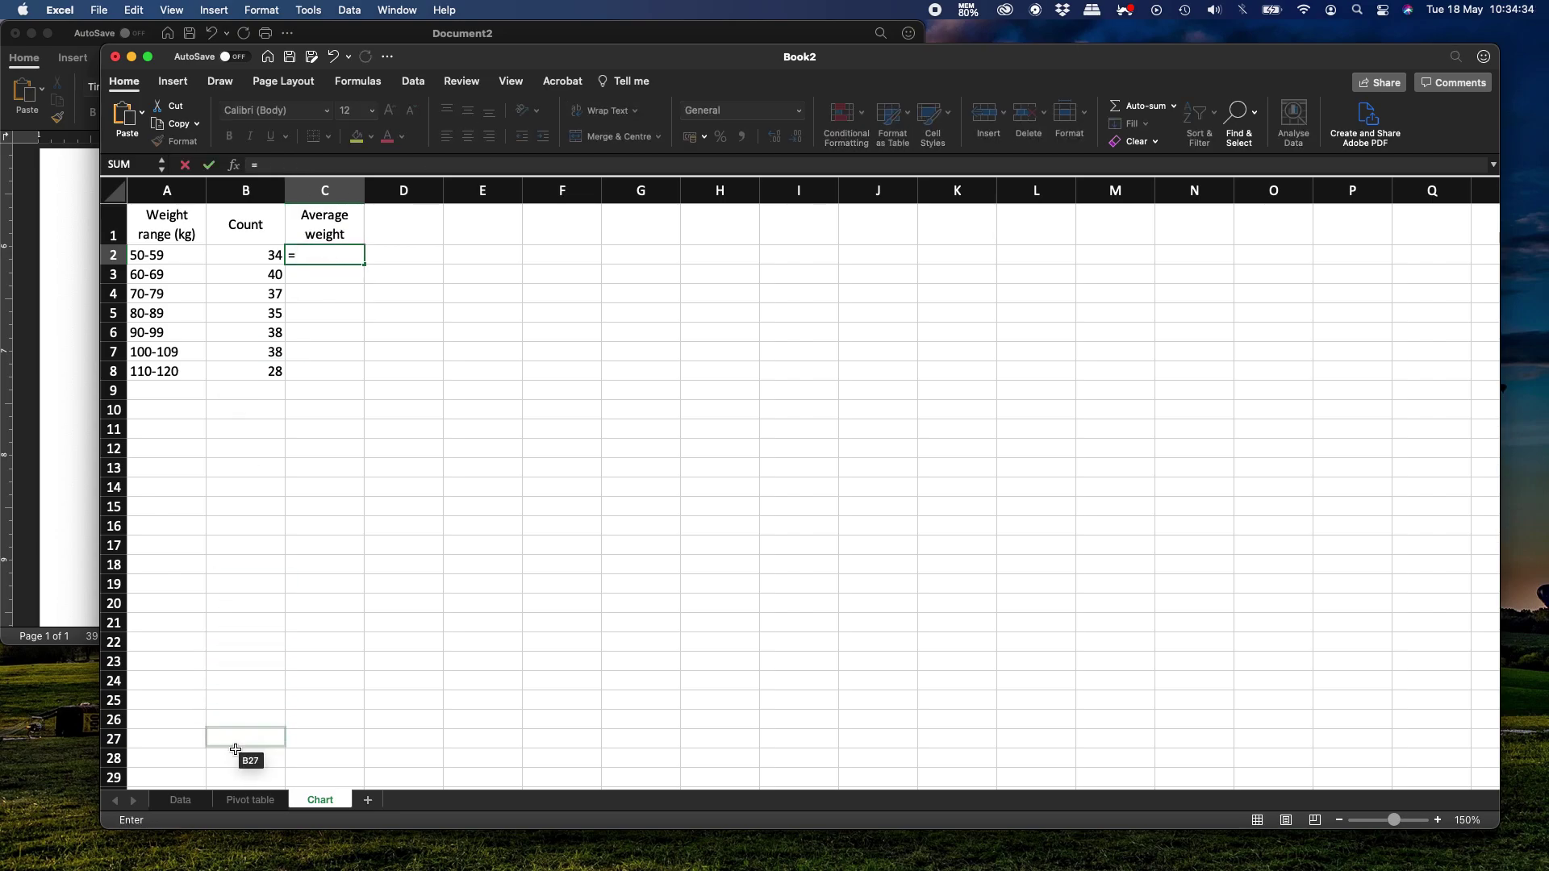
pyautogui.click(243, 800)
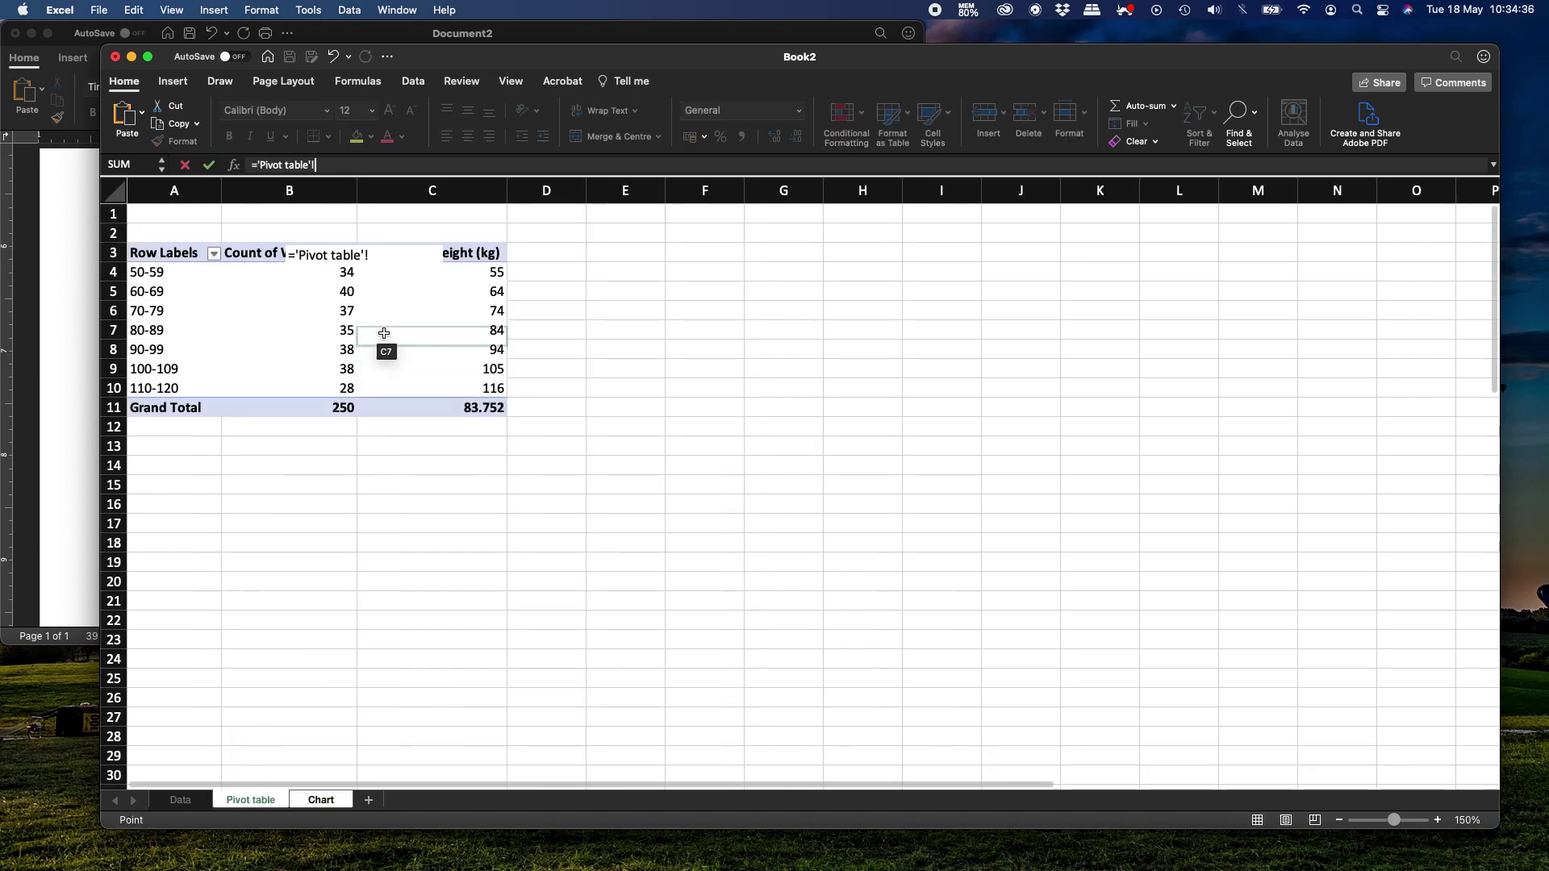
pyautogui.click(480, 276)
pyautogui.hotkey('shift', 'Down')
pyautogui.hotkey('shift', 'Down')
pyautogui.hotkey('shift', 'Down')
pyautogui.hotkey('shift', 'Down')
pyautogui.hotkey('shift', 'Down')
pyautogui.hotkey('shift', 'Down')
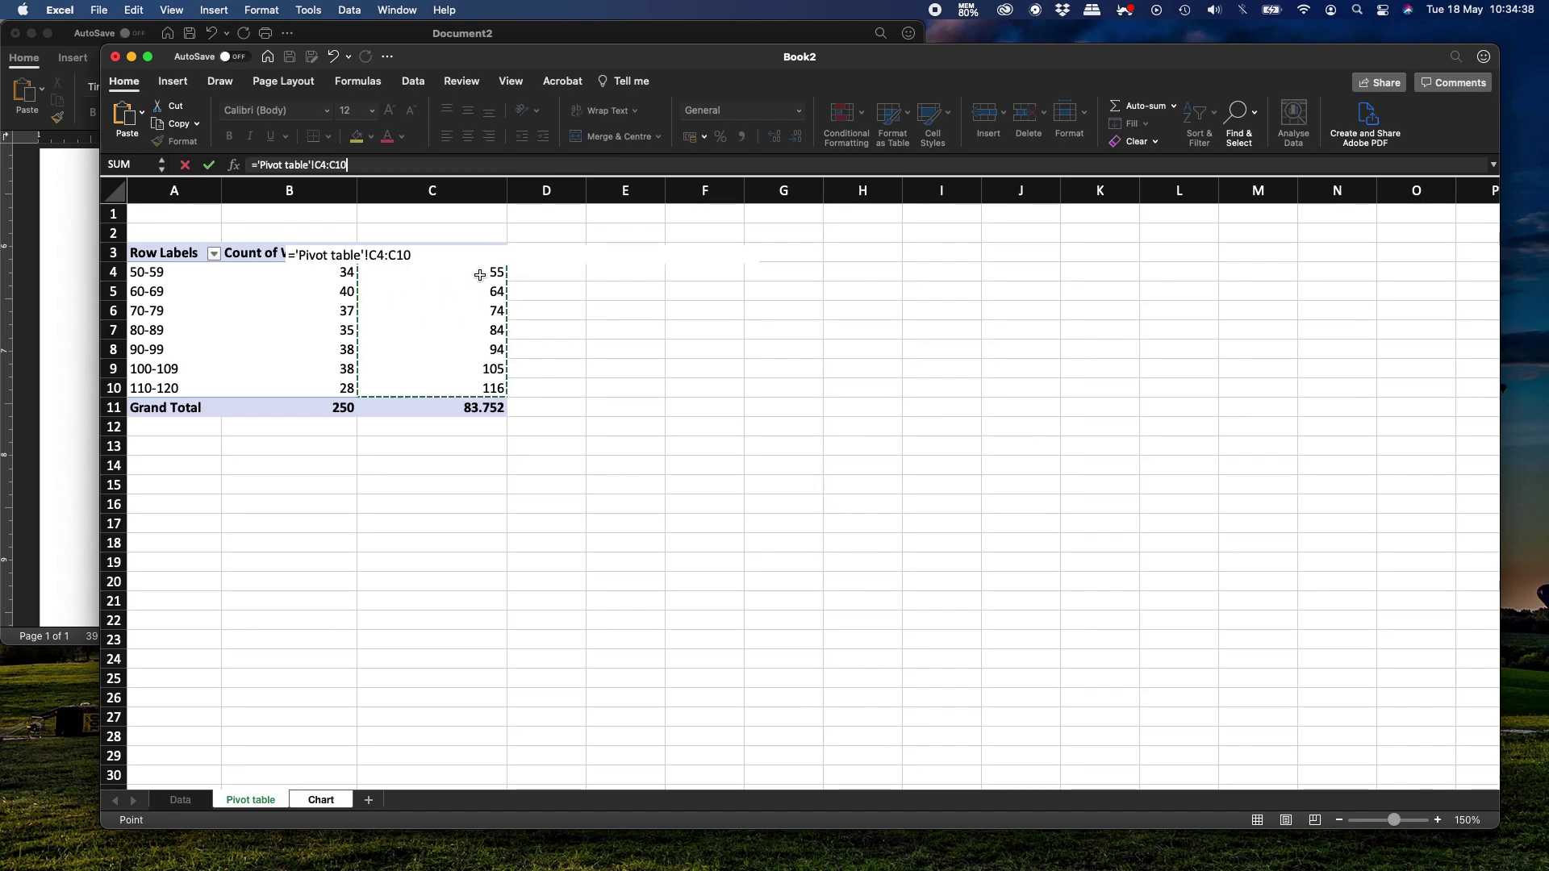
pyautogui.press('Return')
# - Format the average weights in C2:C8 to show no decimal places
pyautogui.press('Up')
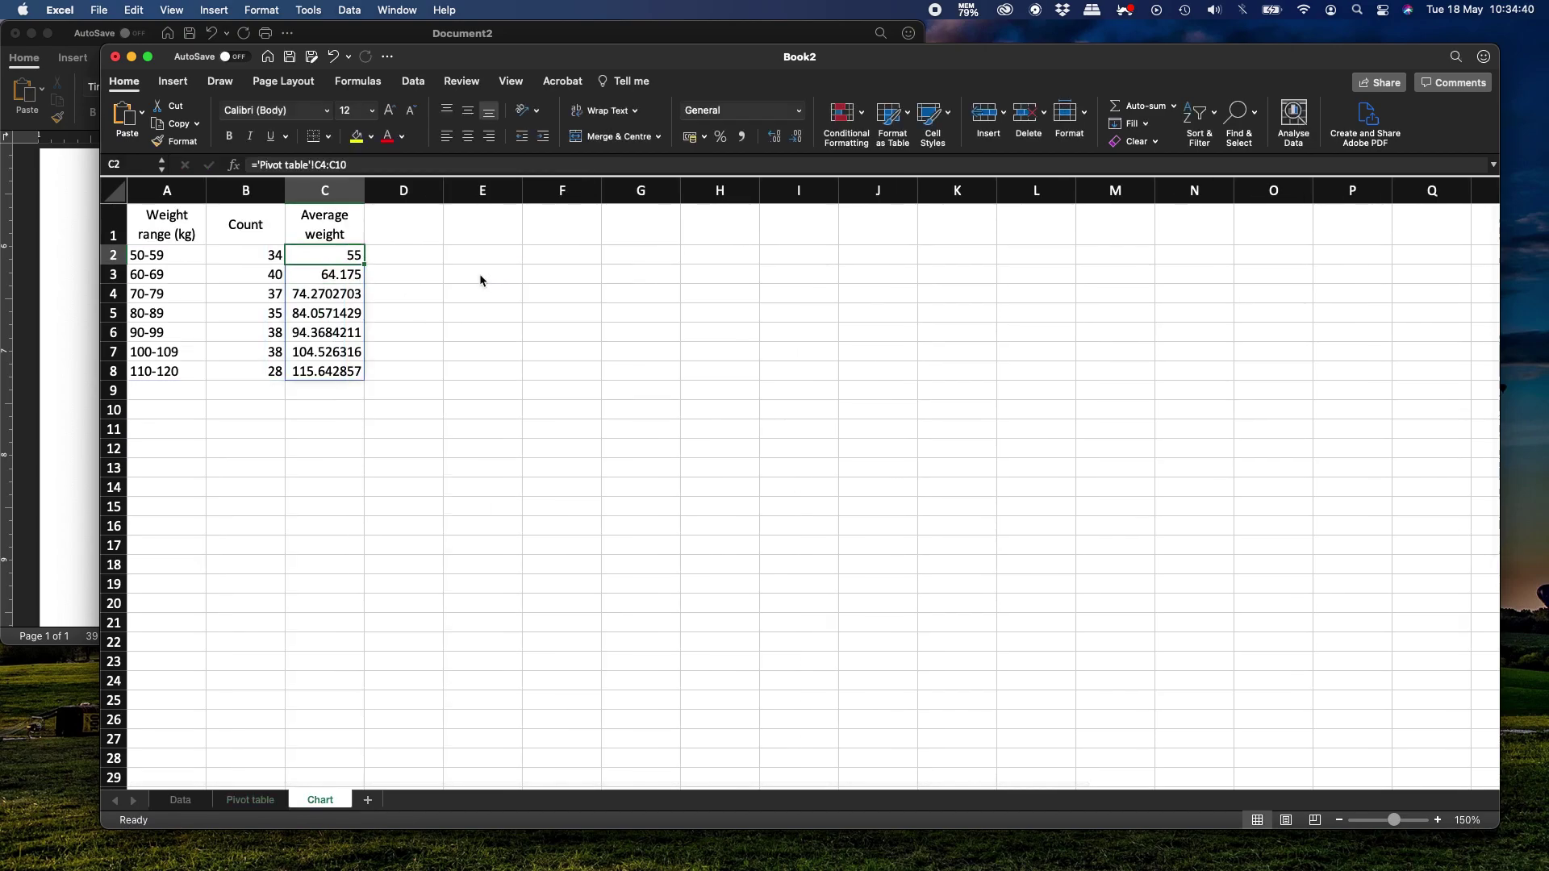
pyautogui.hotkey('shift', 'Down')
pyautogui.hotkey('shift', 'Down')
pyautogui.hotkey('shift', 'Down')
pyautogui.hotkey('shift', 'Down')
pyautogui.hotkey('shift', 'Down')
pyautogui.hotkey('shift', 'Down')
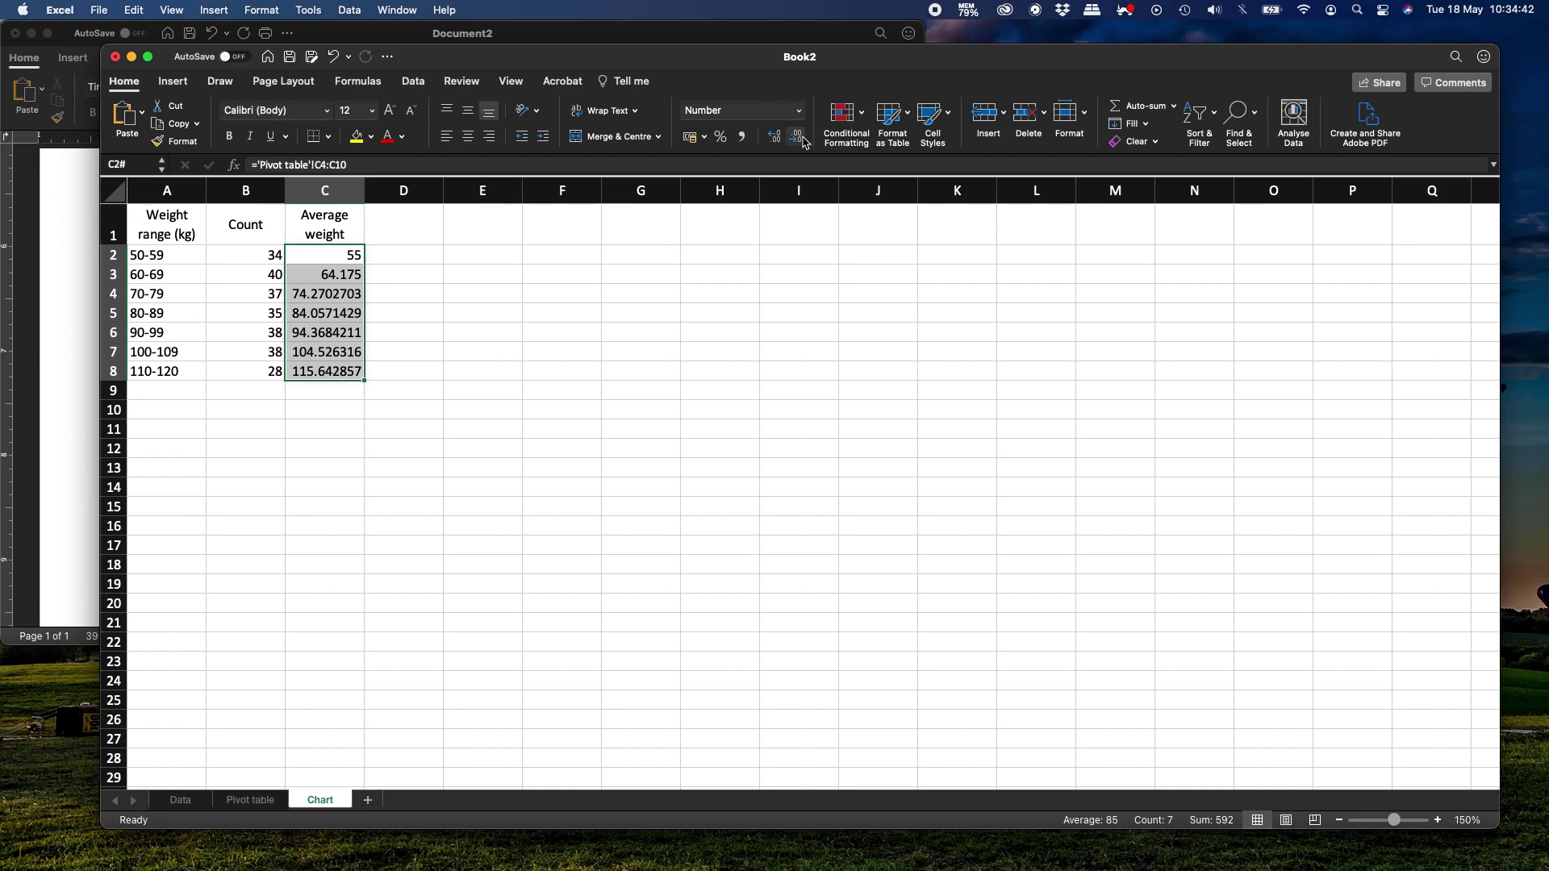
pyautogui.click(797, 138)
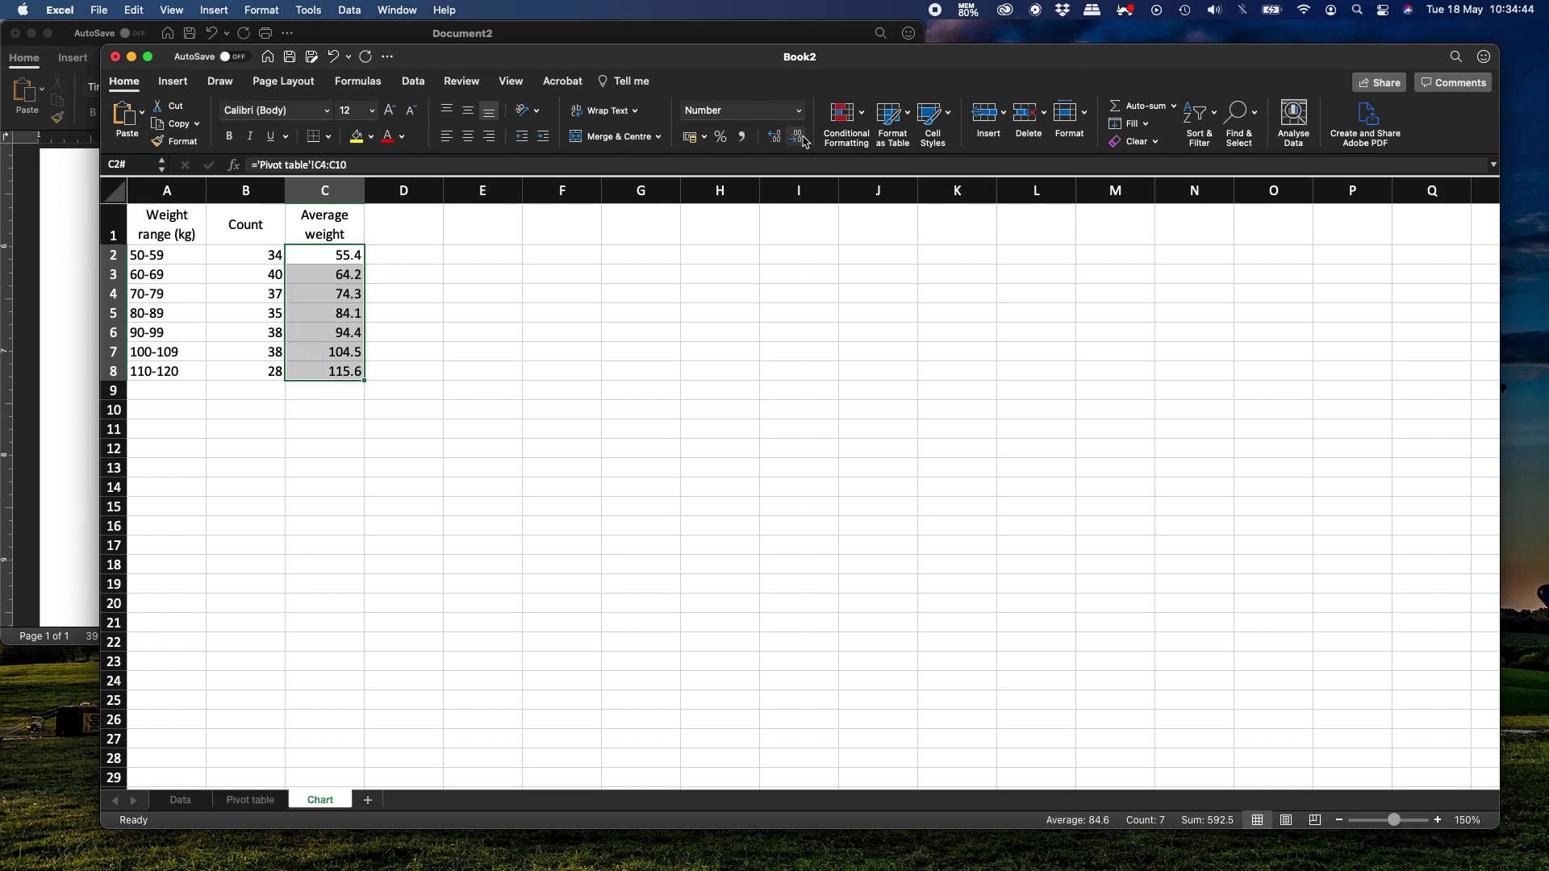
pyautogui.click(796, 137)
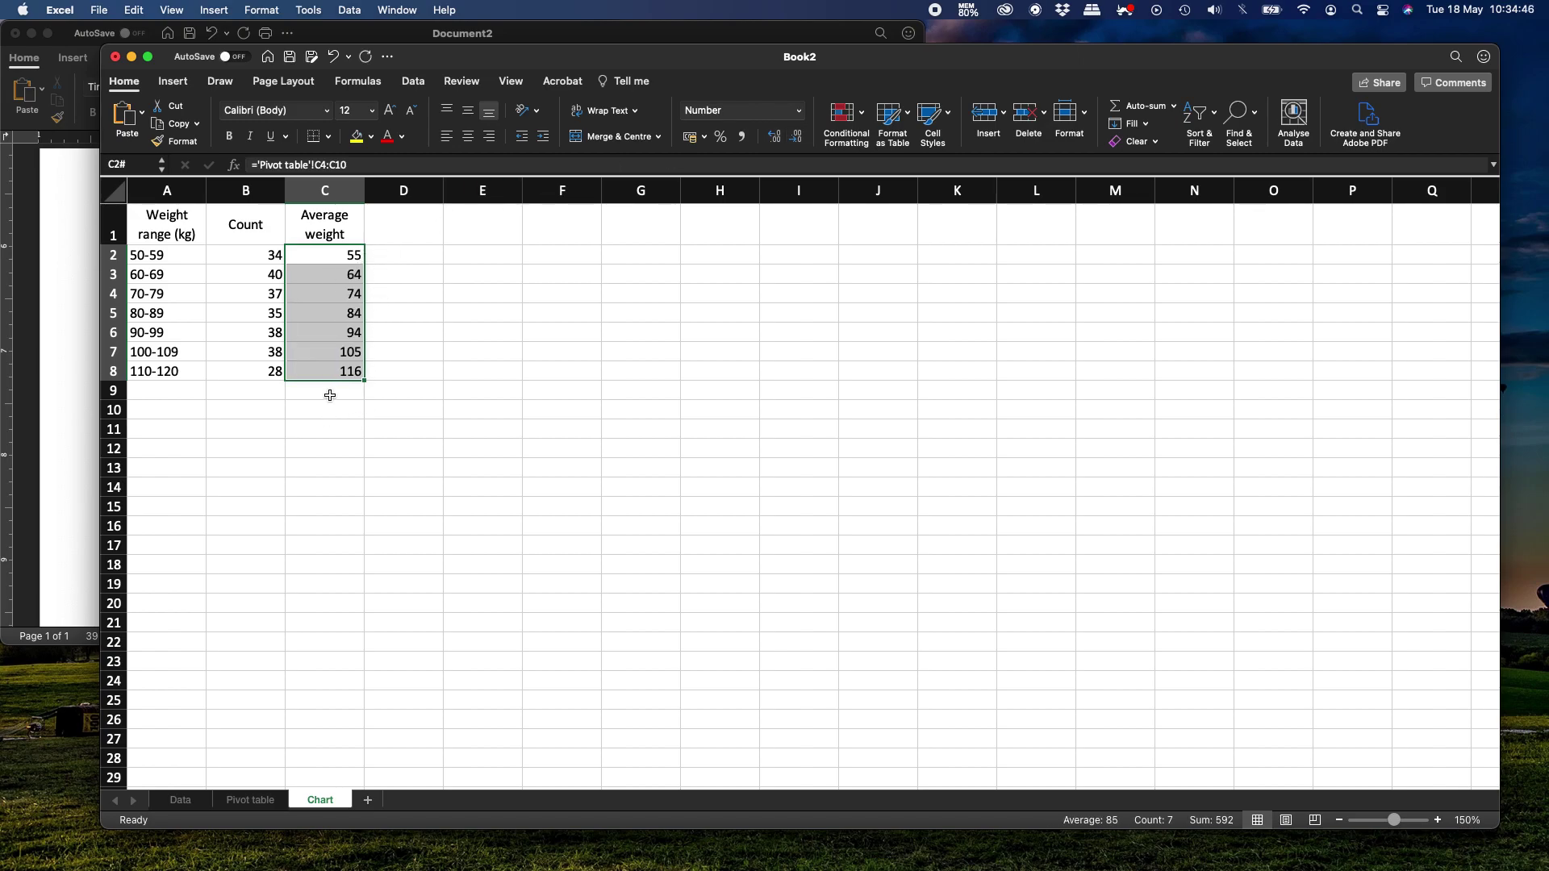
pyautogui.click(330, 395)
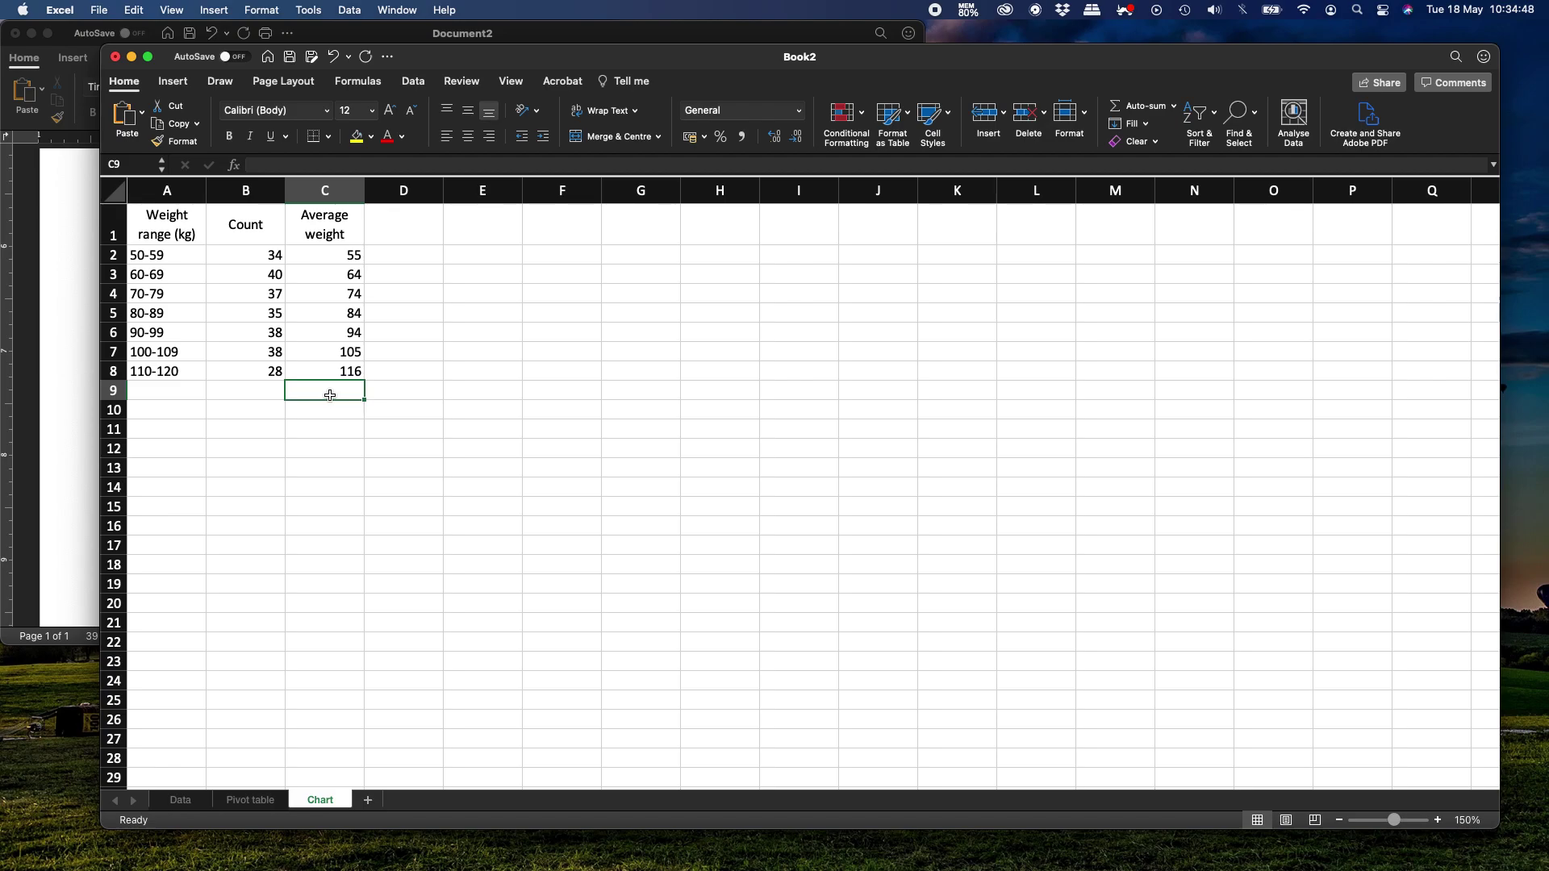
# - Enter the header "Cumulative frequency" in D1, centred vertically and horizontally with wrapped text
pyautogui.click(408, 228)
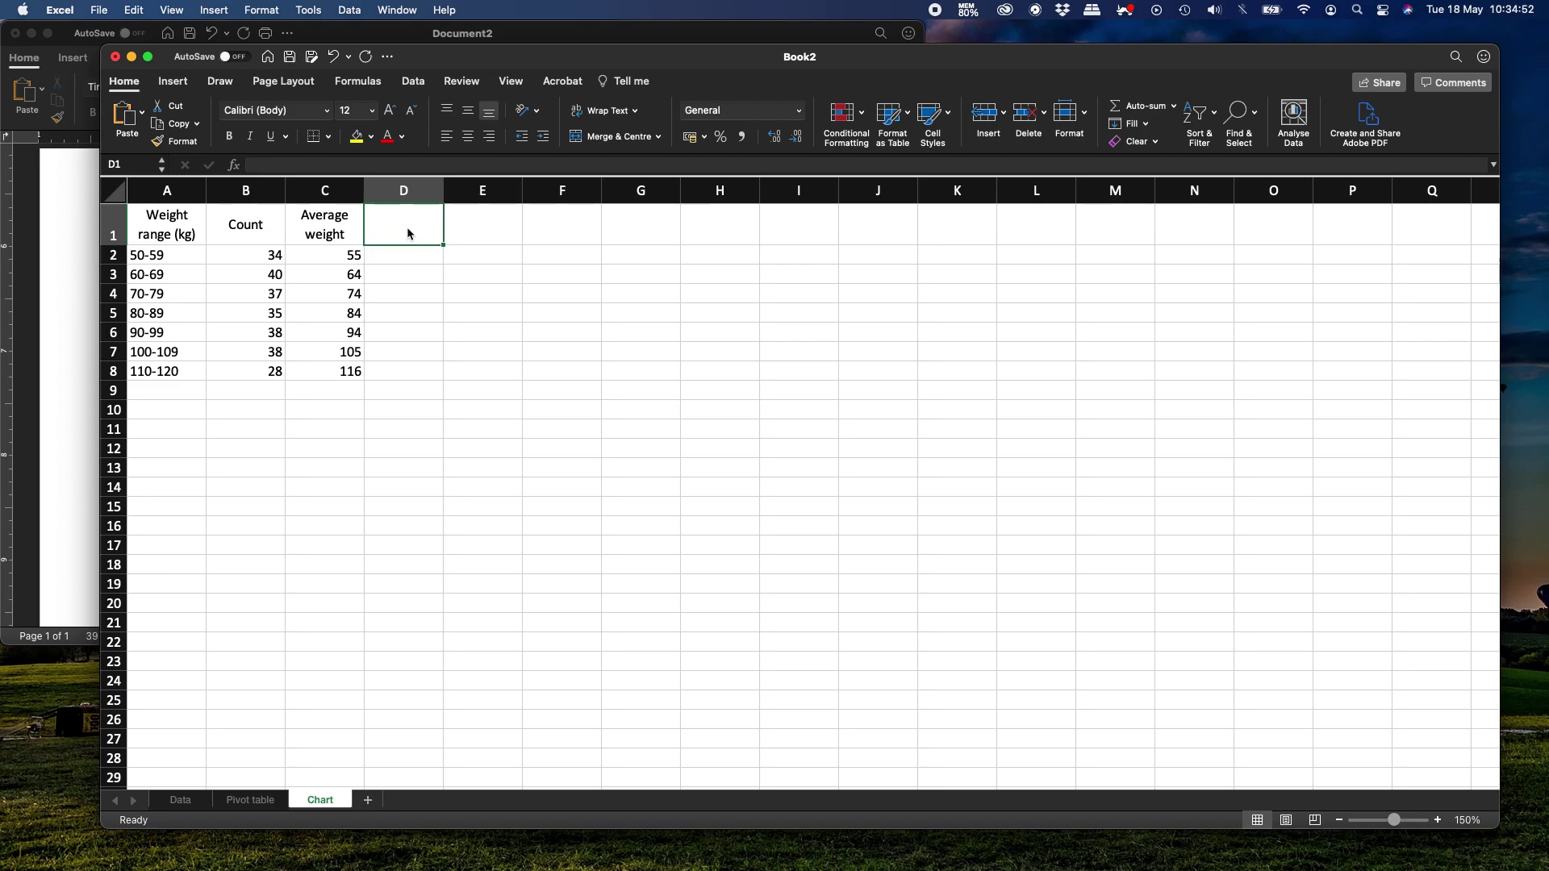
pyautogui.write('Cumulative frequency')
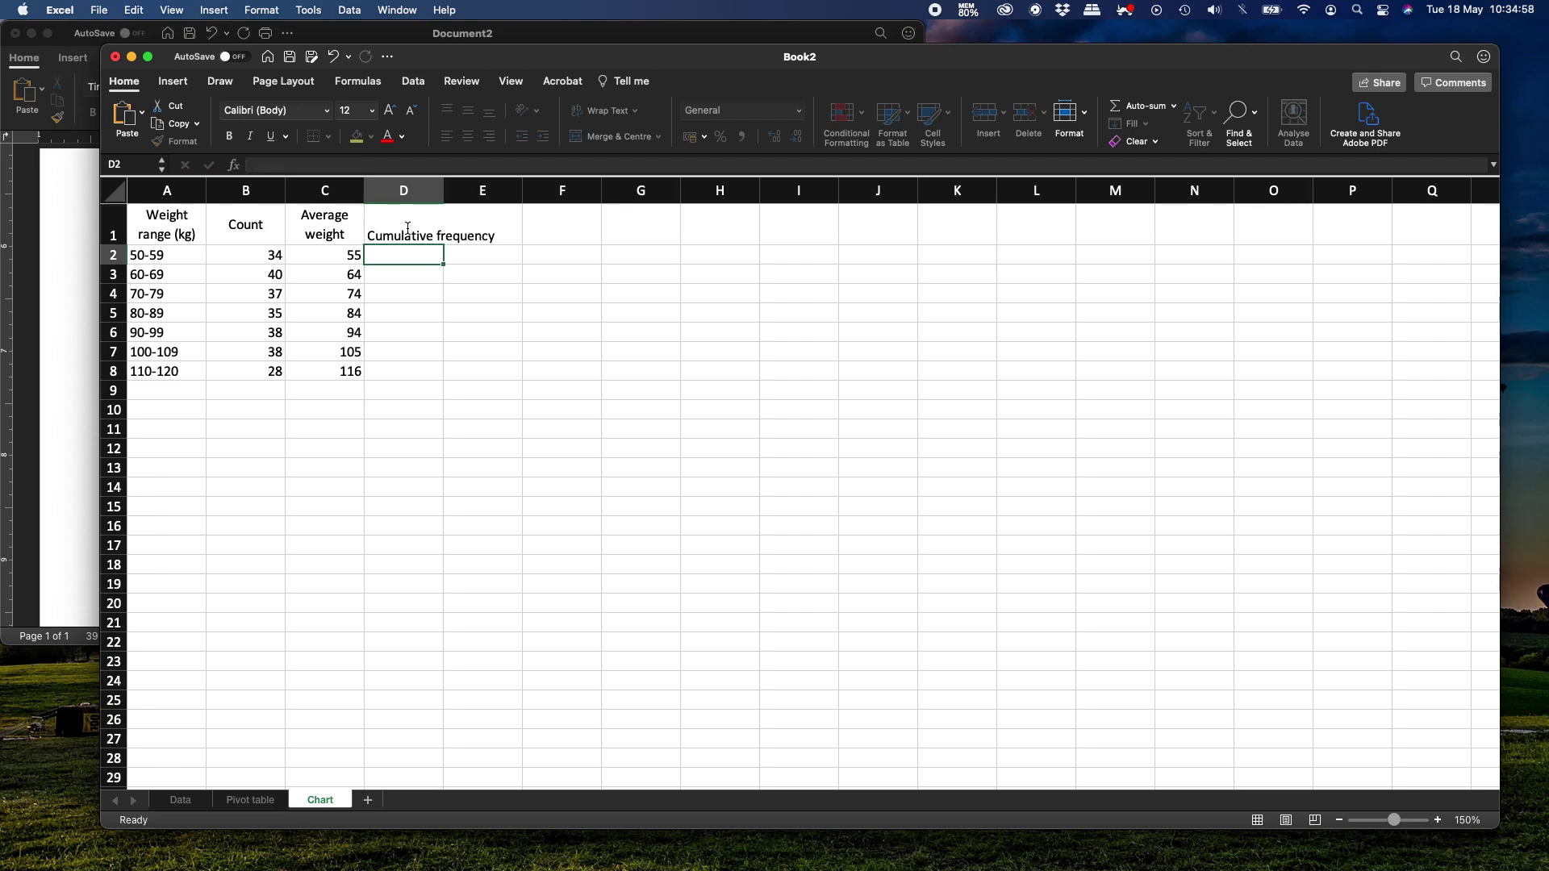
pyautogui.press('Return')
pyautogui.click(469, 110)
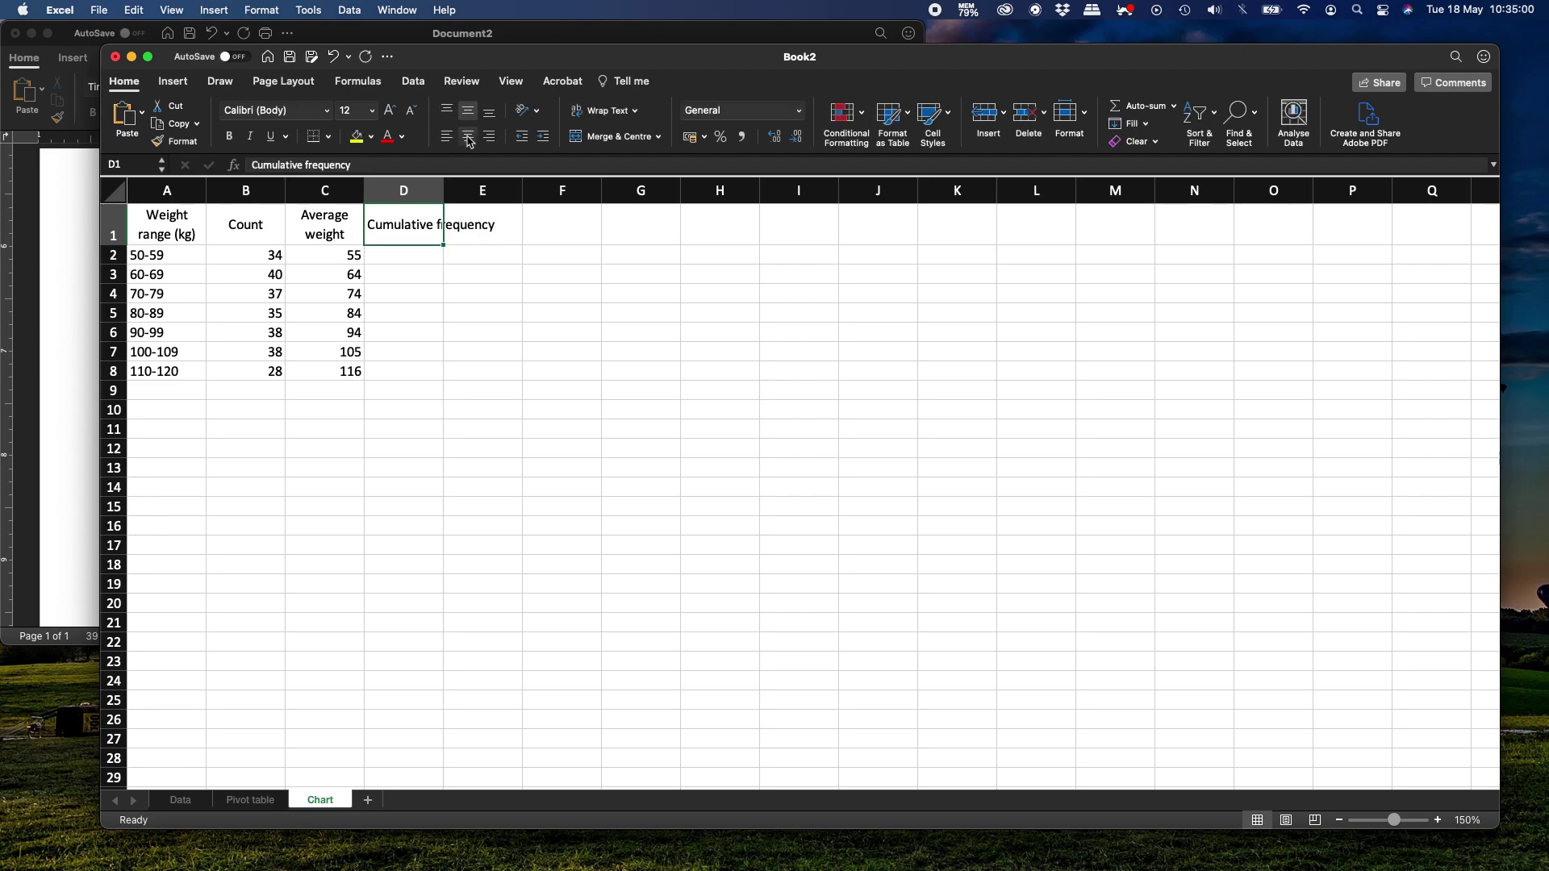
pyautogui.click(467, 135)
pyautogui.click(601, 111)
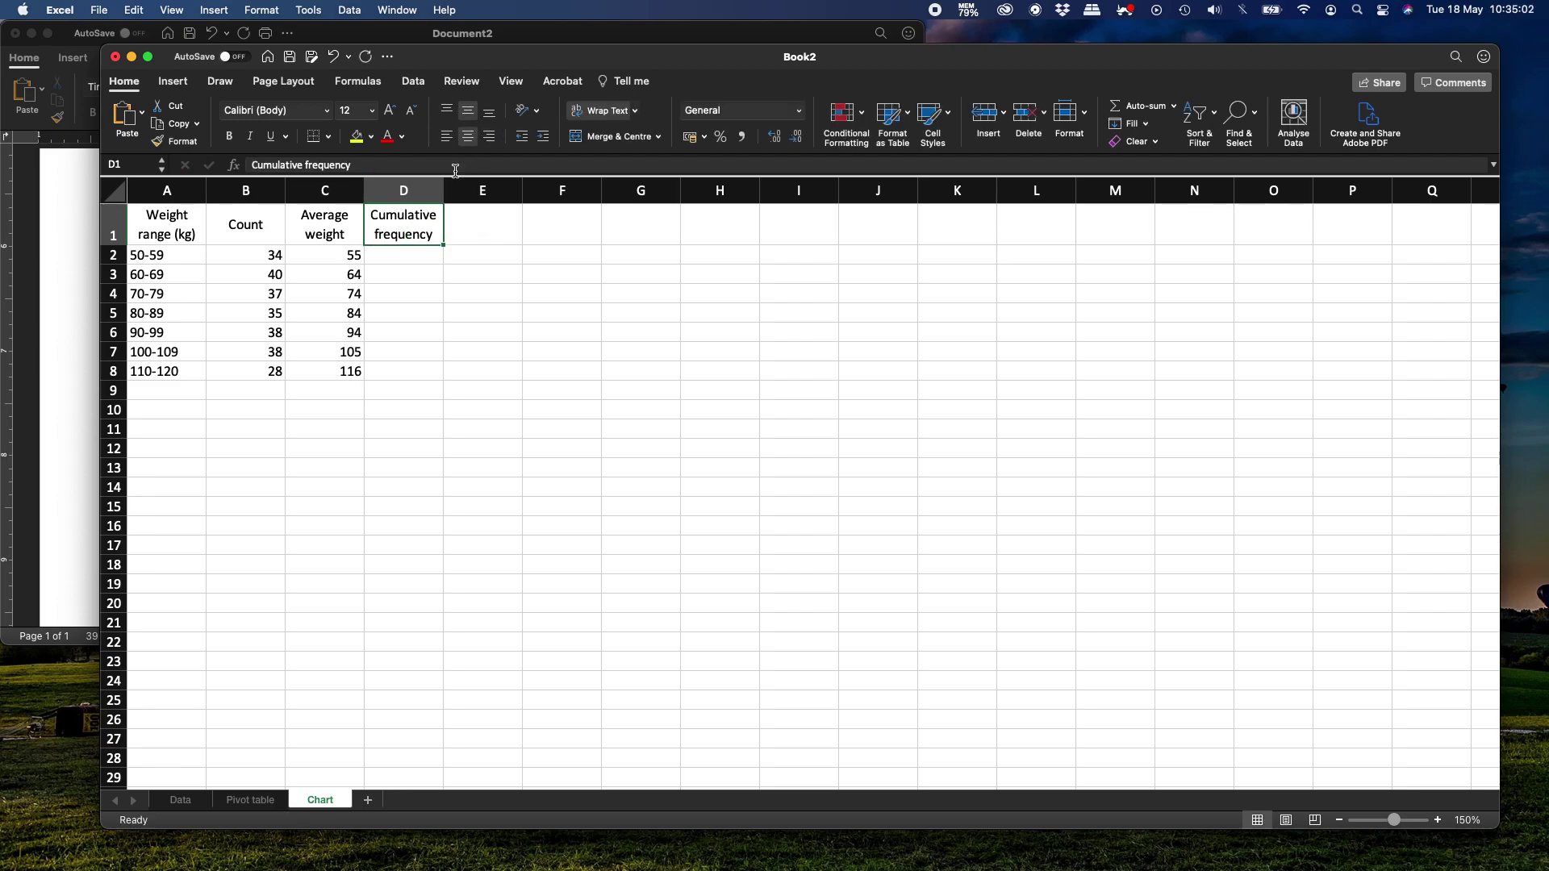
# - Add the row label "TOTAL" in A9 below the weight ranges
pyautogui.click(406, 255)
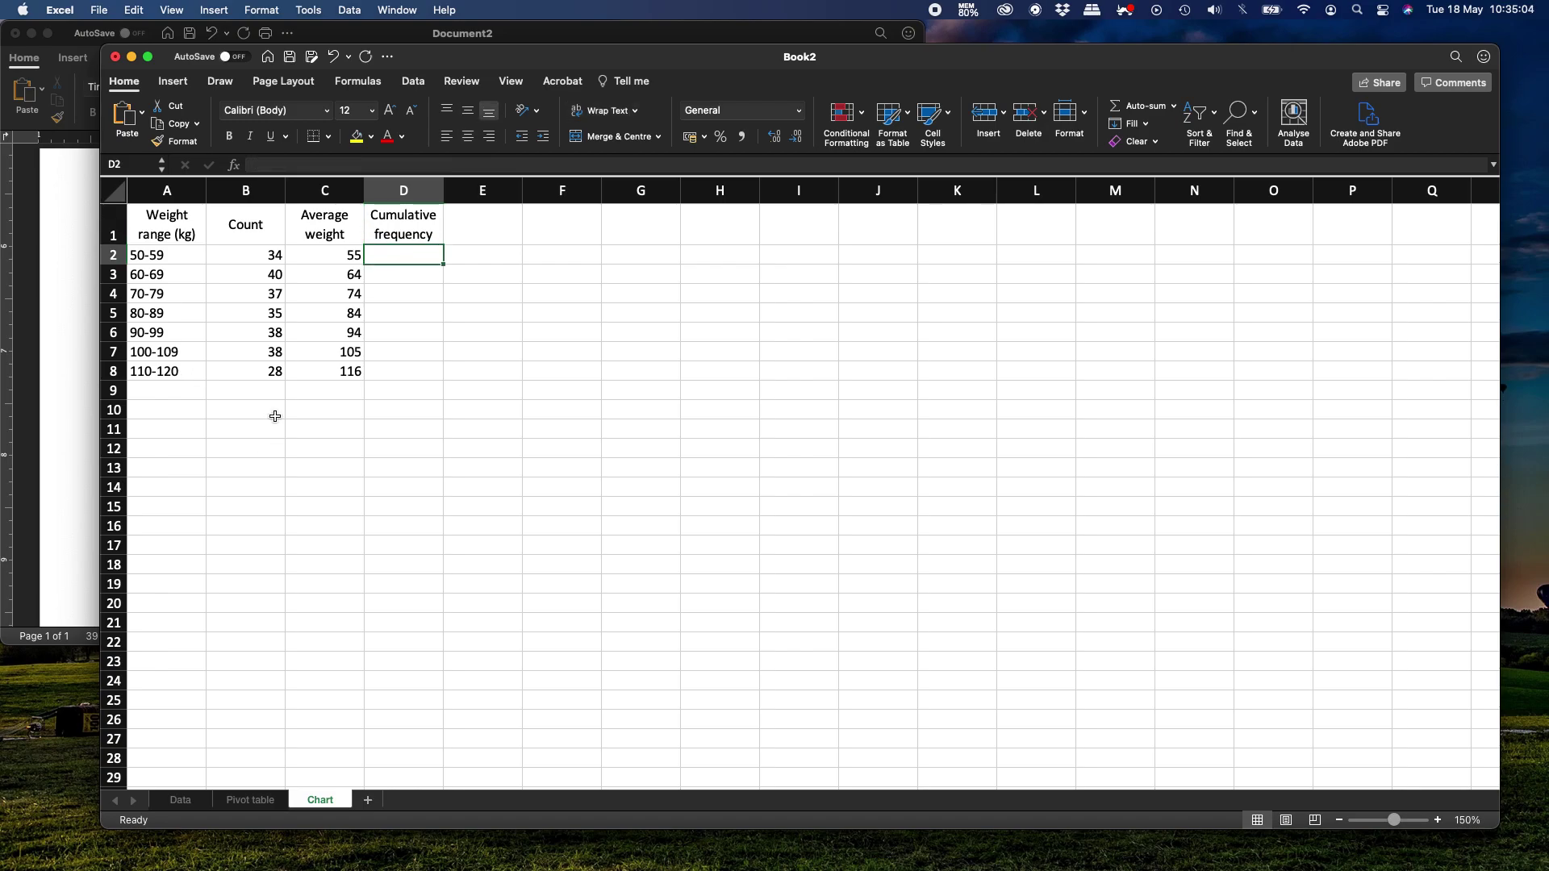
pyautogui.click(259, 389)
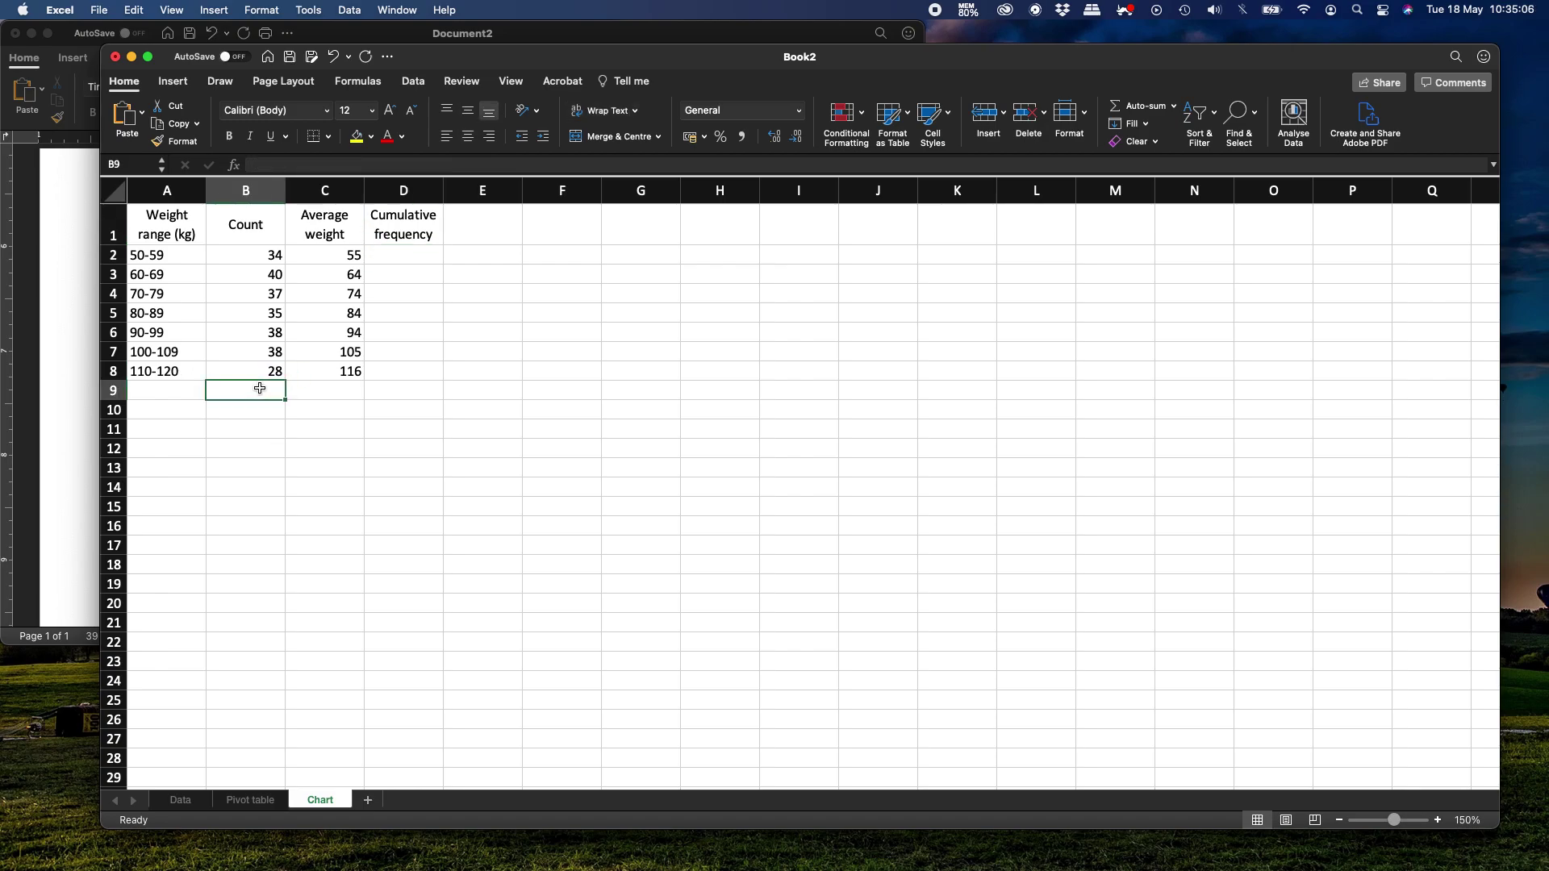
pyautogui.press('Left')
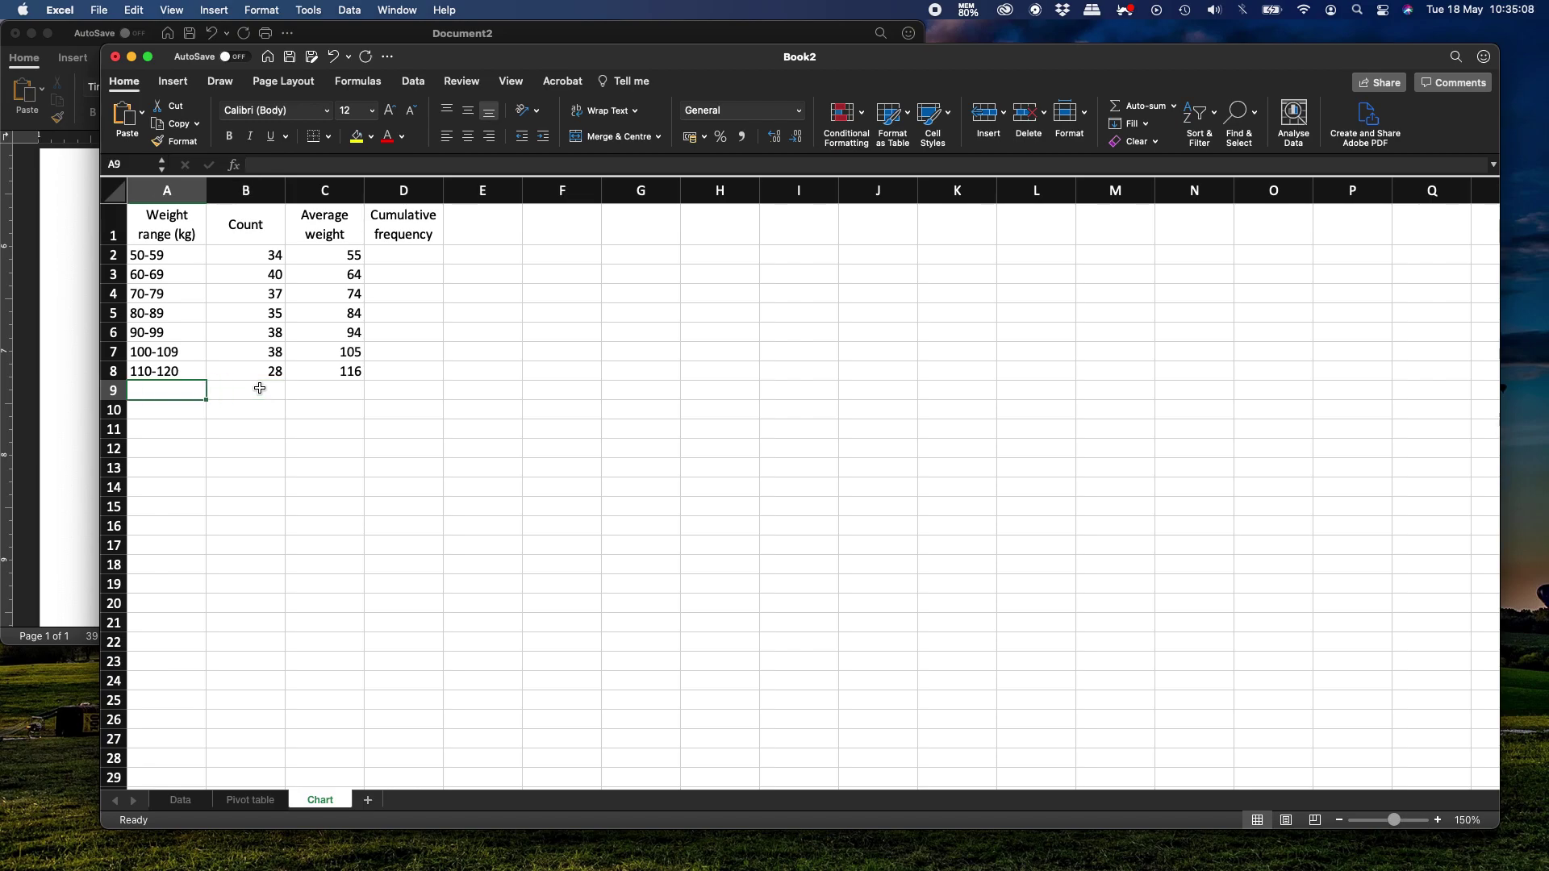
pyautogui.write('TOTAL')
pyautogui.press('Return')
# - Total the counts in B9 with the formula =SUM(B2#)
pyautogui.click(260, 389)
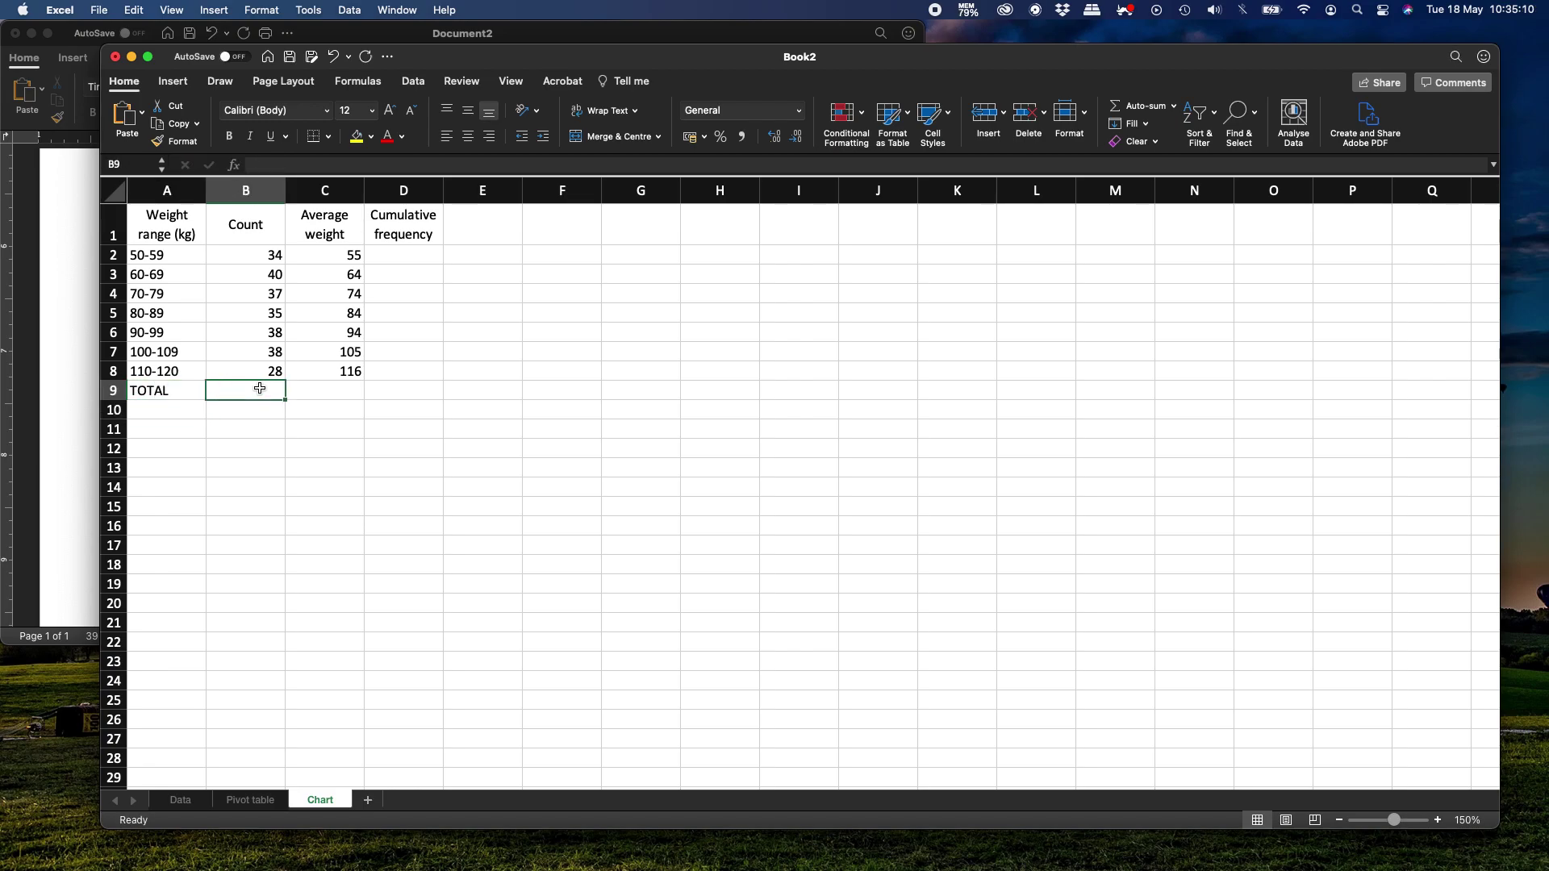
pyautogui.write('=sum(')
pyautogui.press('Up')
pyautogui.press('Up')
pyautogui.press('Up')
pyautogui.press('Up')
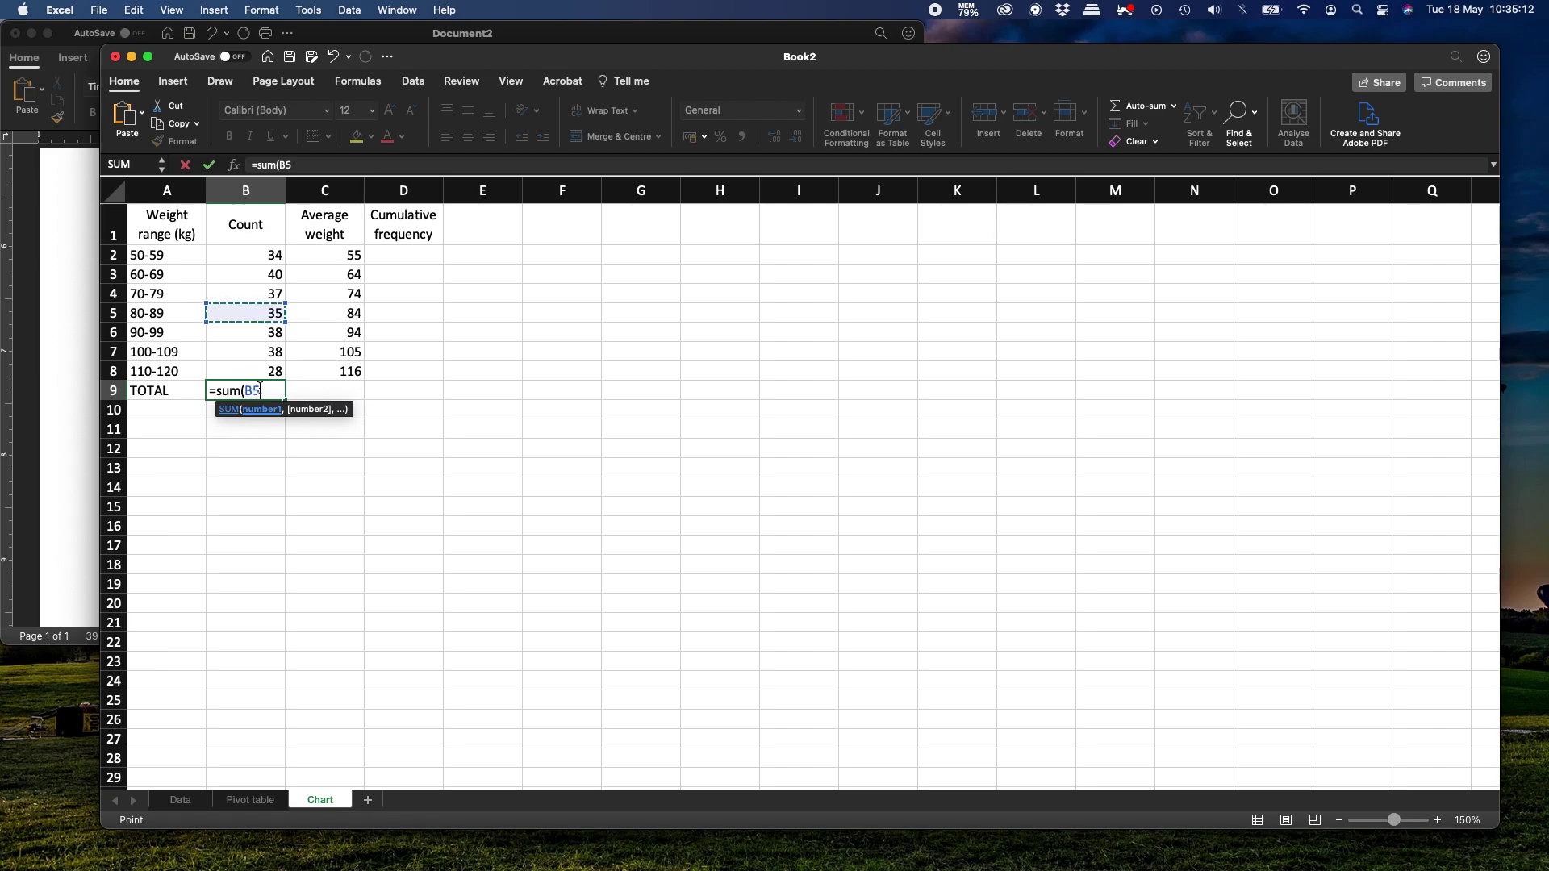
pyautogui.press('Up')
pyautogui.press('Up')
pyautogui.press('Up')
pyautogui.hotkey('shift', 'Down')
pyautogui.hotkey('shift', 'Down')
pyautogui.hotkey('shift', 'Down')
pyautogui.hotkey('shift', 'Down')
pyautogui.hotkey('shift', 'Down')
pyautogui.hotkey('shift', 'Down')
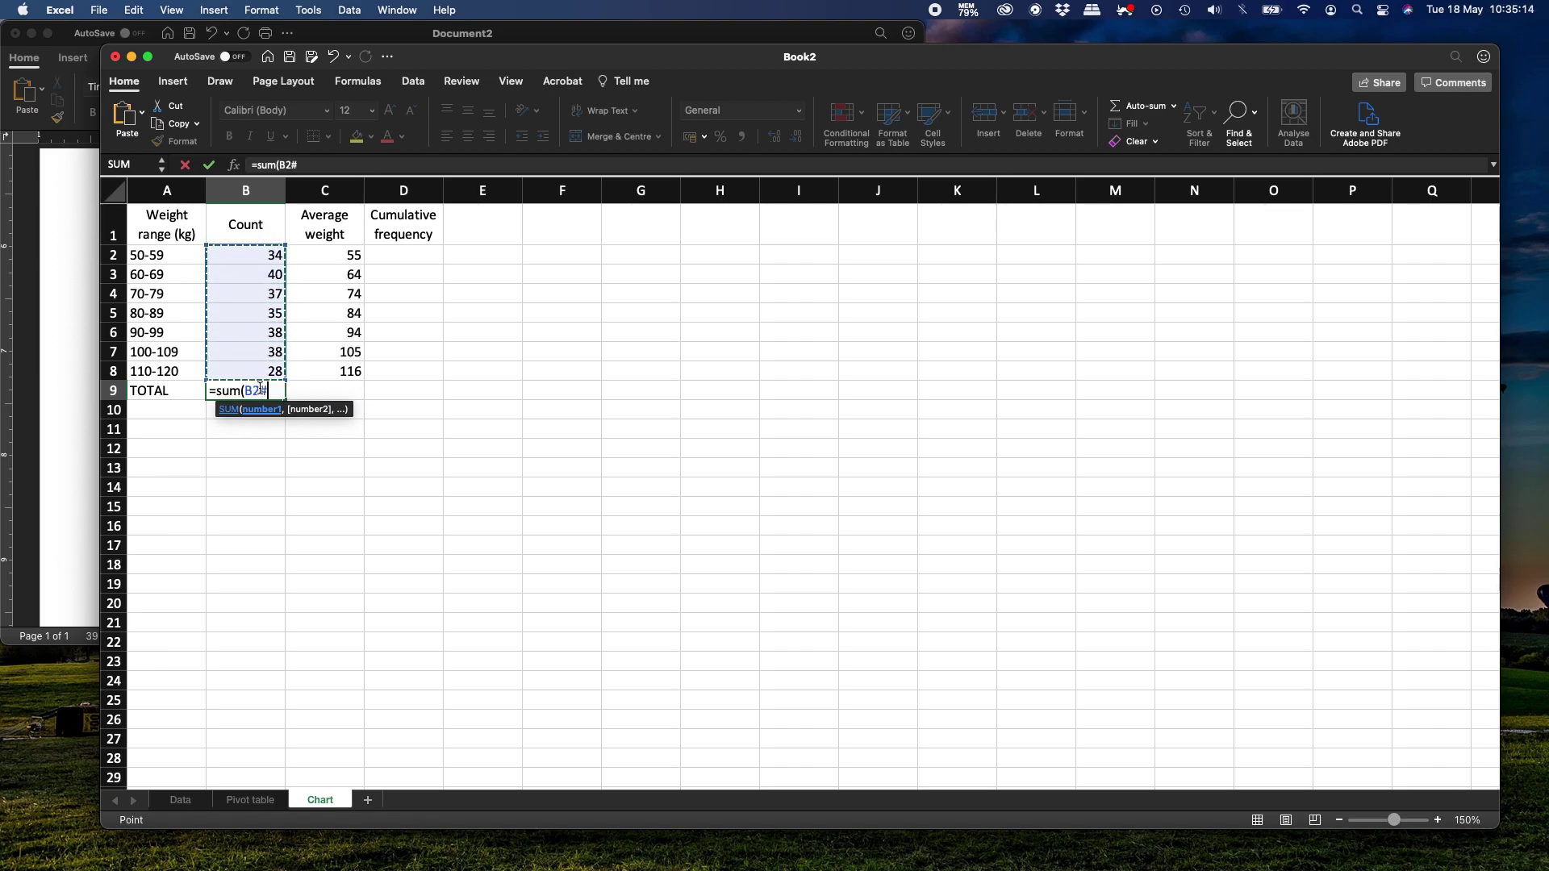
pyautogui.press('Return')
pyautogui.click(259, 389)
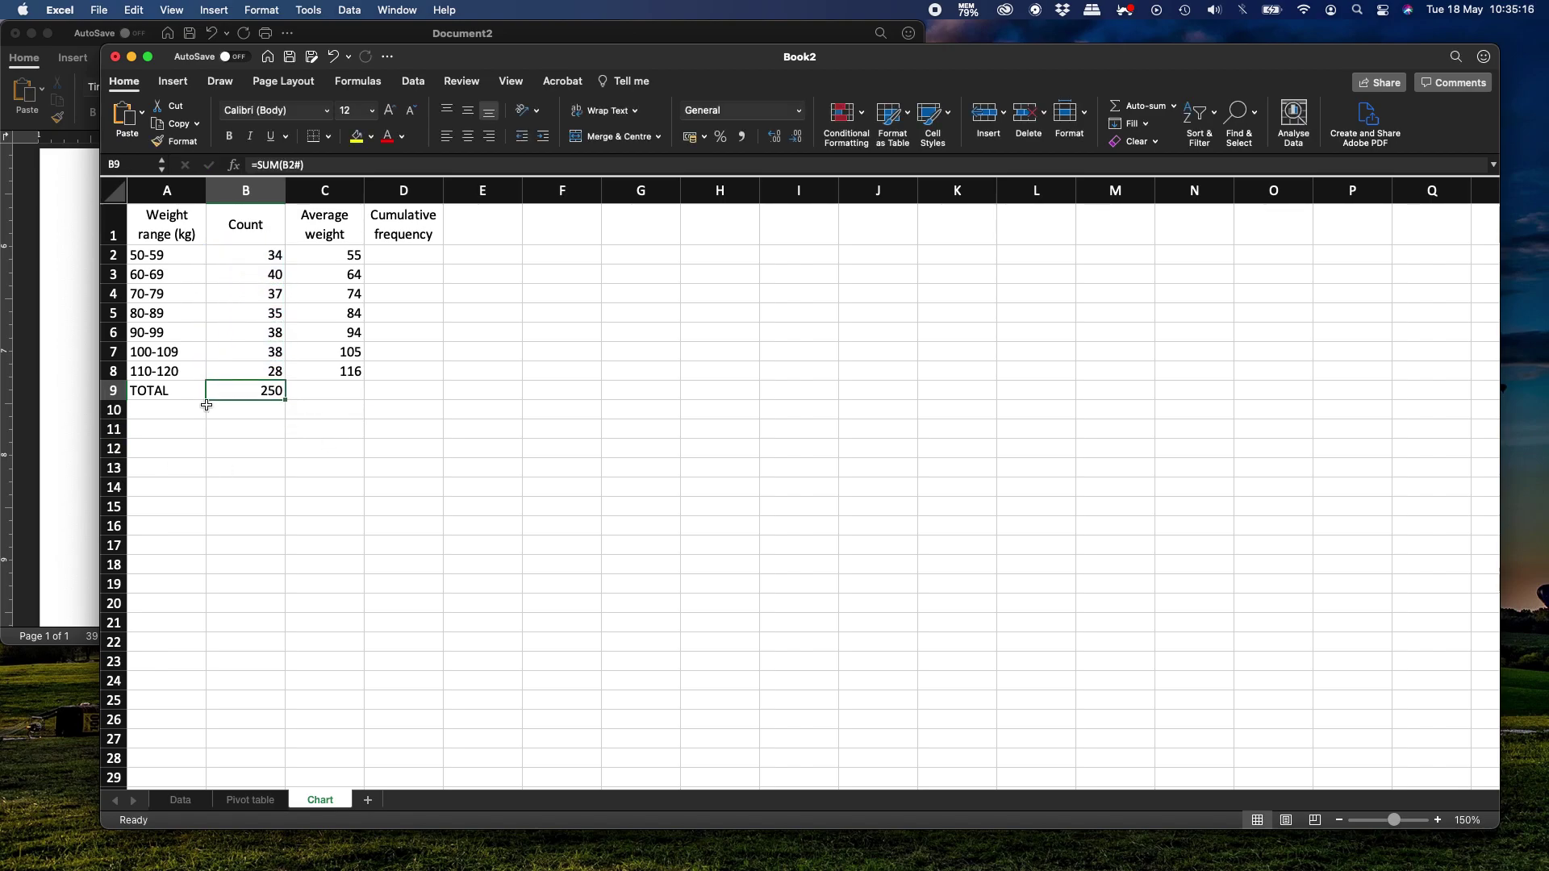
# - Start the cumulative frequency column with =C2 in D2 and =D2+C3 in D3
pyautogui.click(409, 256)
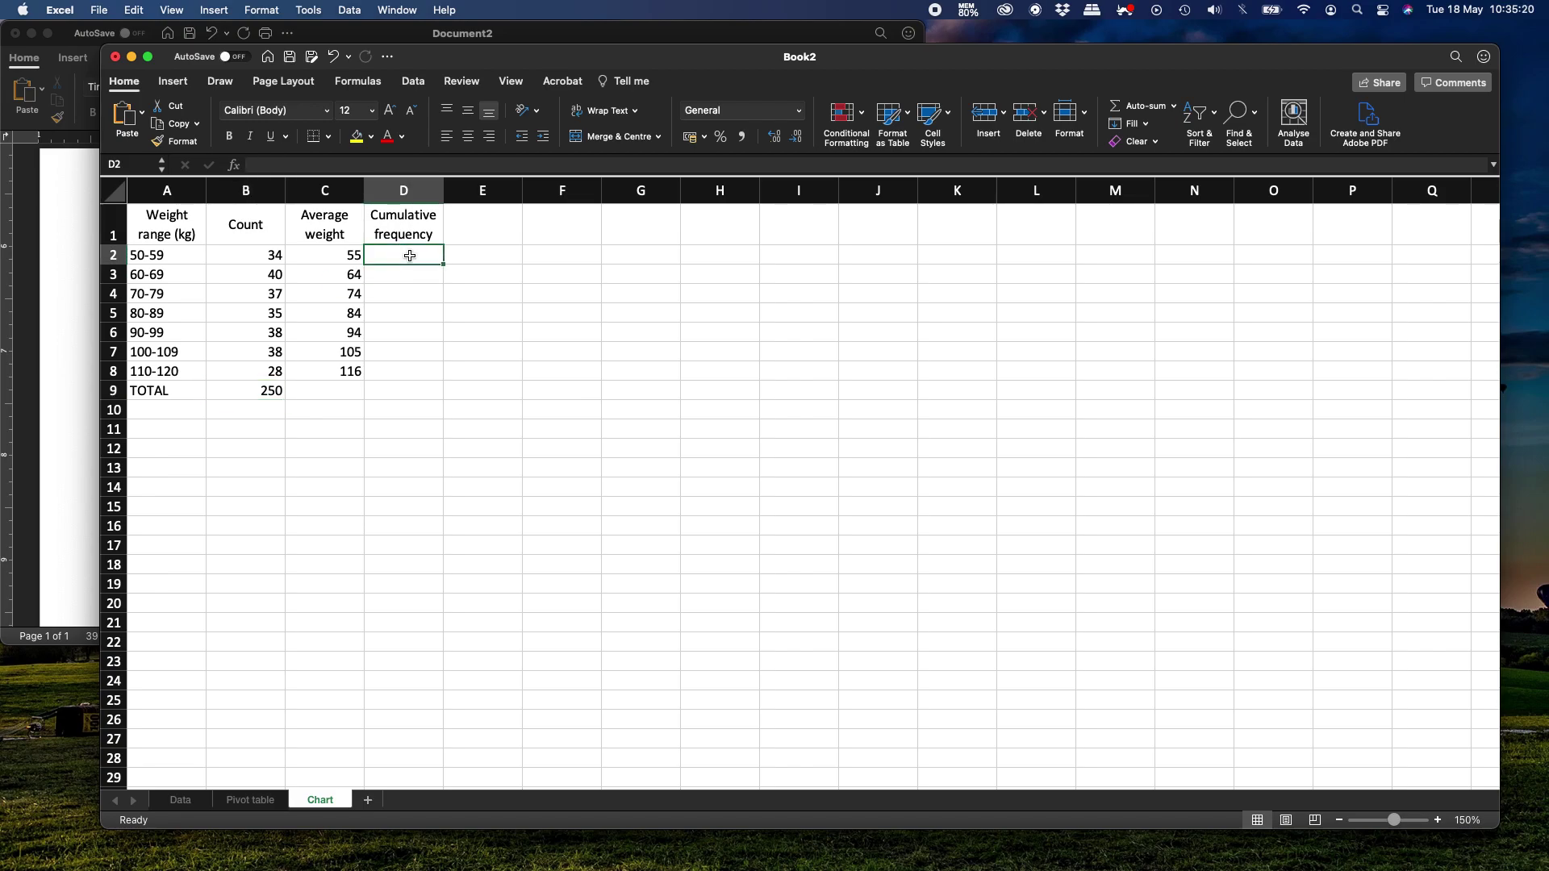
pyautogui.write('=')
pyautogui.press('Left')
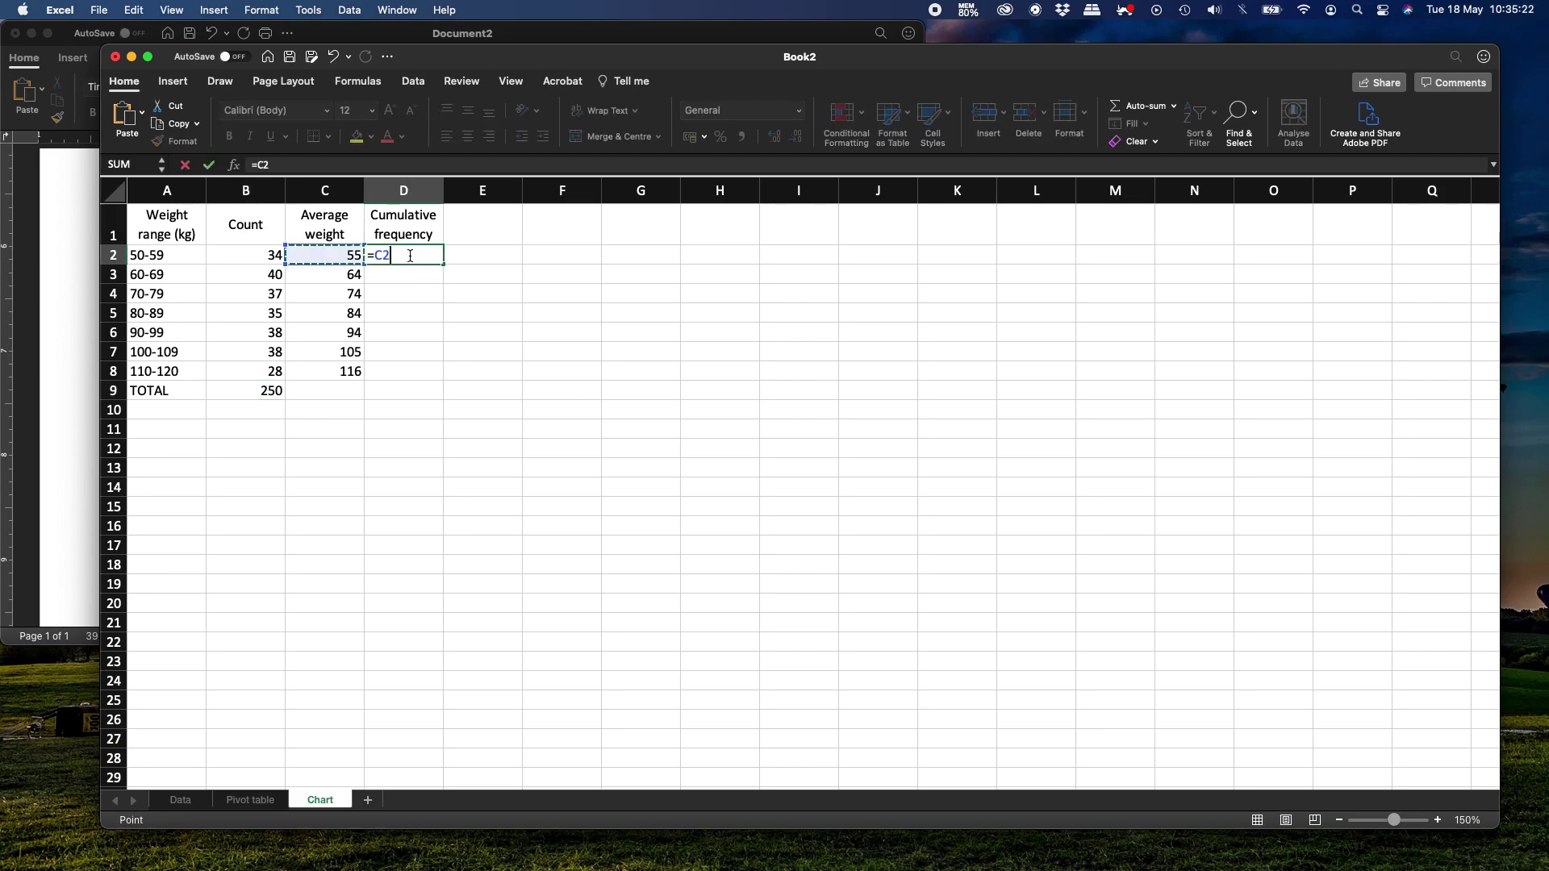
pyautogui.press('Return')
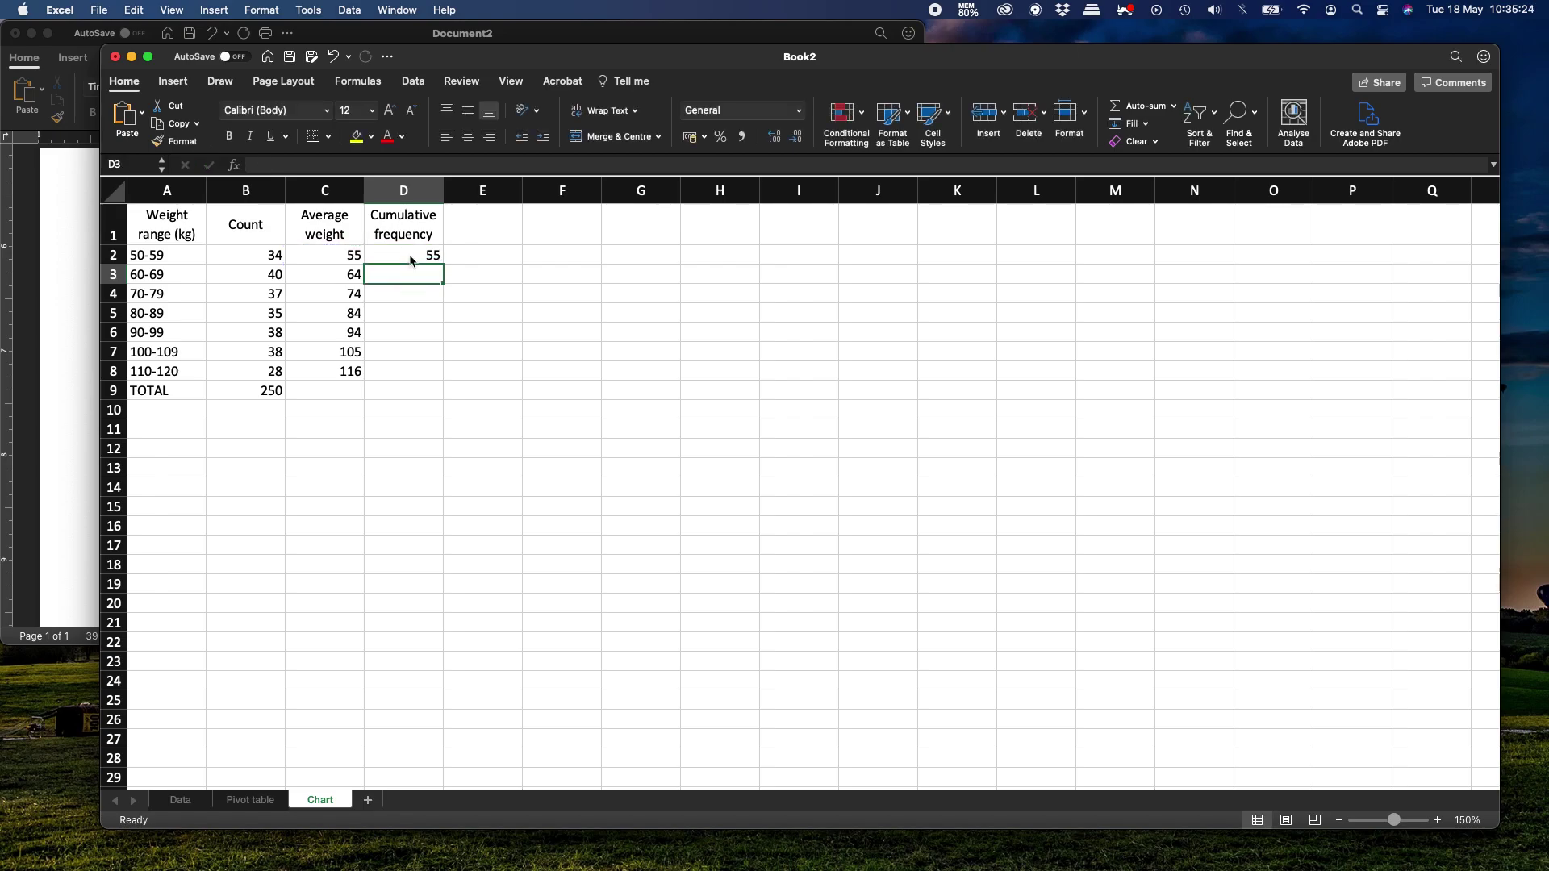
pyautogui.write('=')
pyautogui.click(411, 258)
pyautogui.write('+')
pyautogui.press('Left')
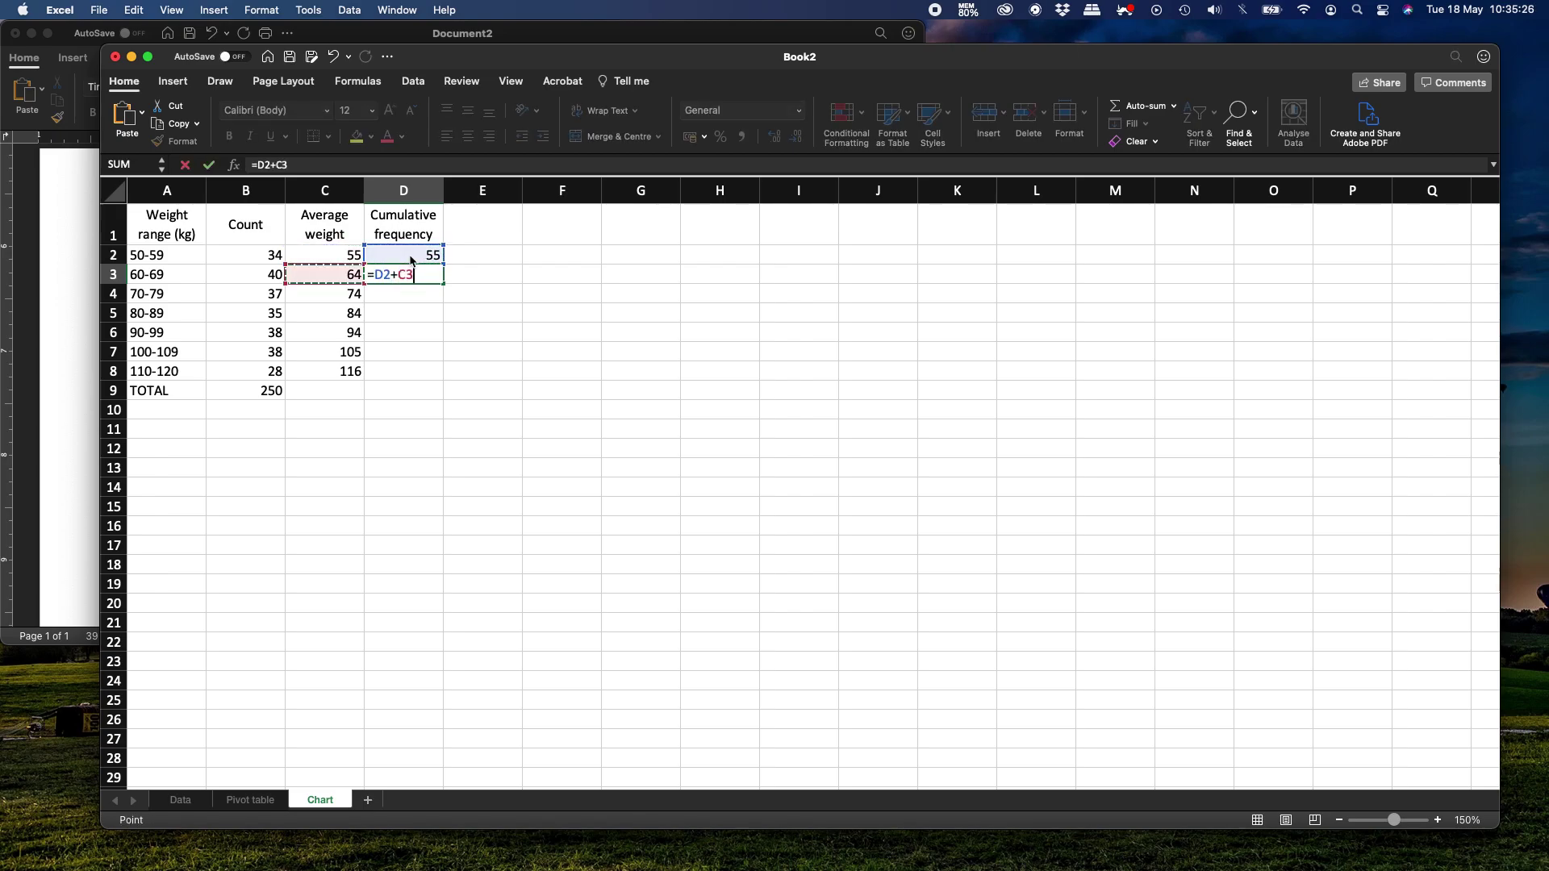
pyautogui.press('Return')
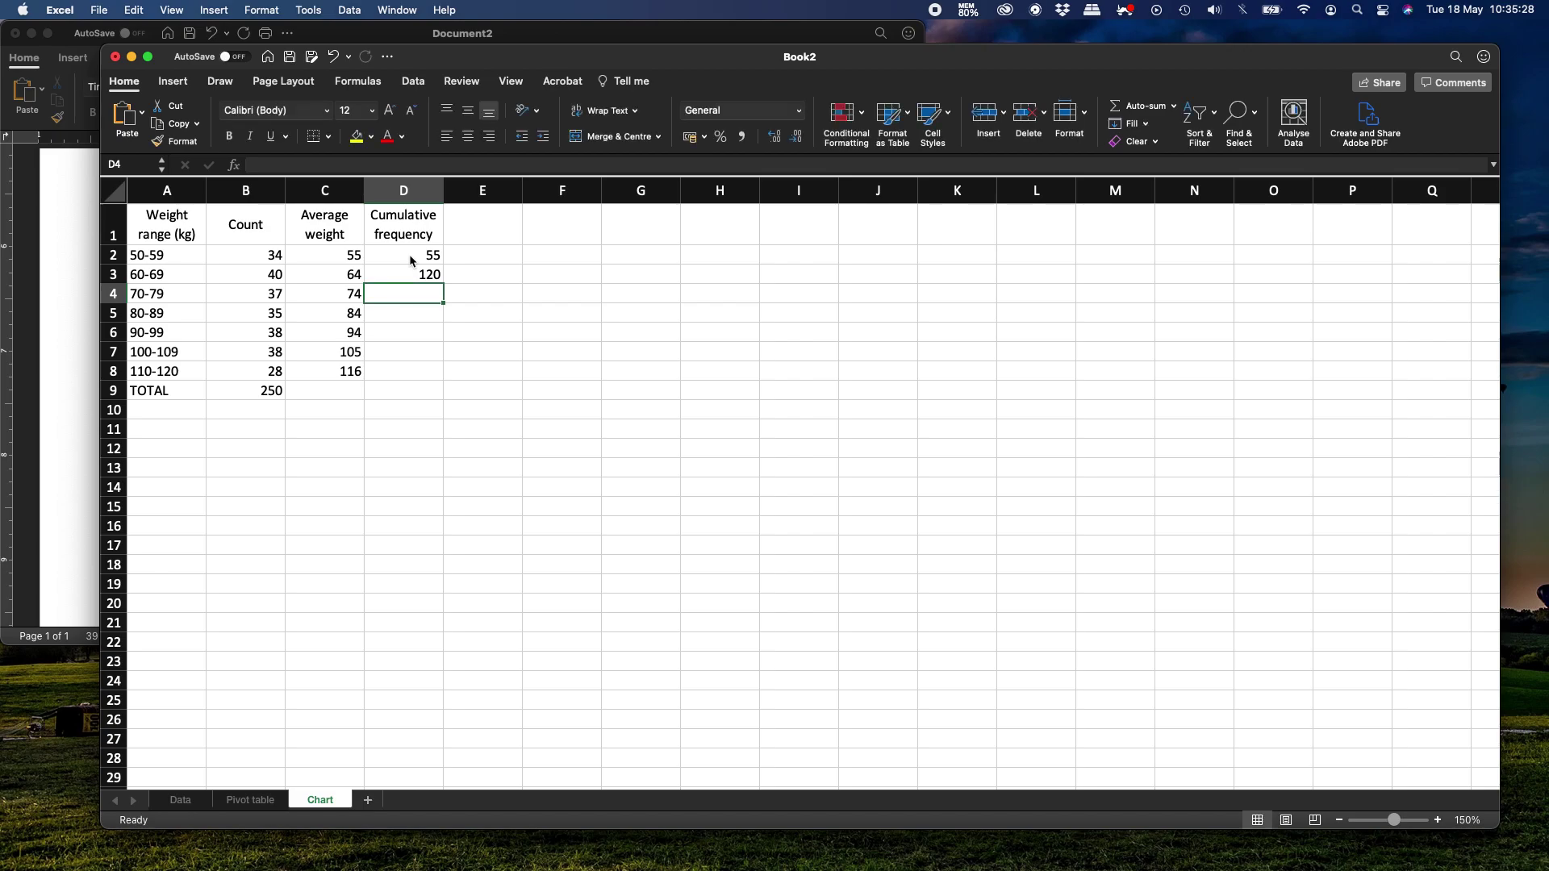
# - Enter =D3+C4 in D4 and copy the formula down the cumulative frequency column to D8
pyautogui.write('=')
pyautogui.press('Up')
pyautogui.write('+')
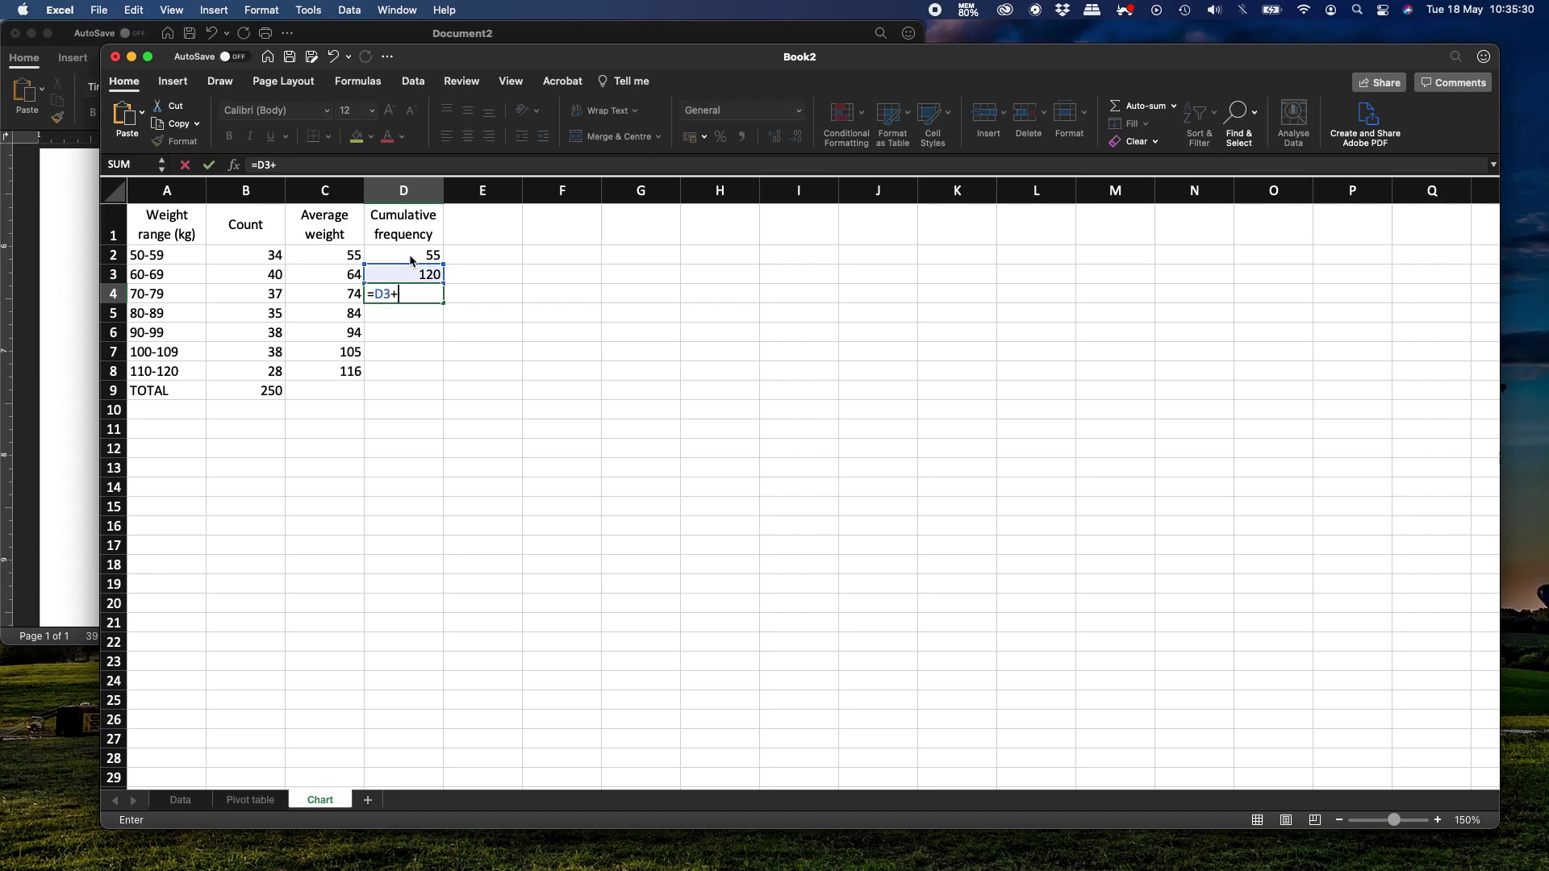
pyautogui.press('Left')
pyautogui.press('Return')
pyautogui.press('Up')
pyautogui.press('super+c')
pyautogui.hotkey('shift', 'Down')
pyautogui.hotkey('shift', 'Down')
pyautogui.hotkey('shift', 'Down')
pyautogui.hotkey('shift', 'Down')
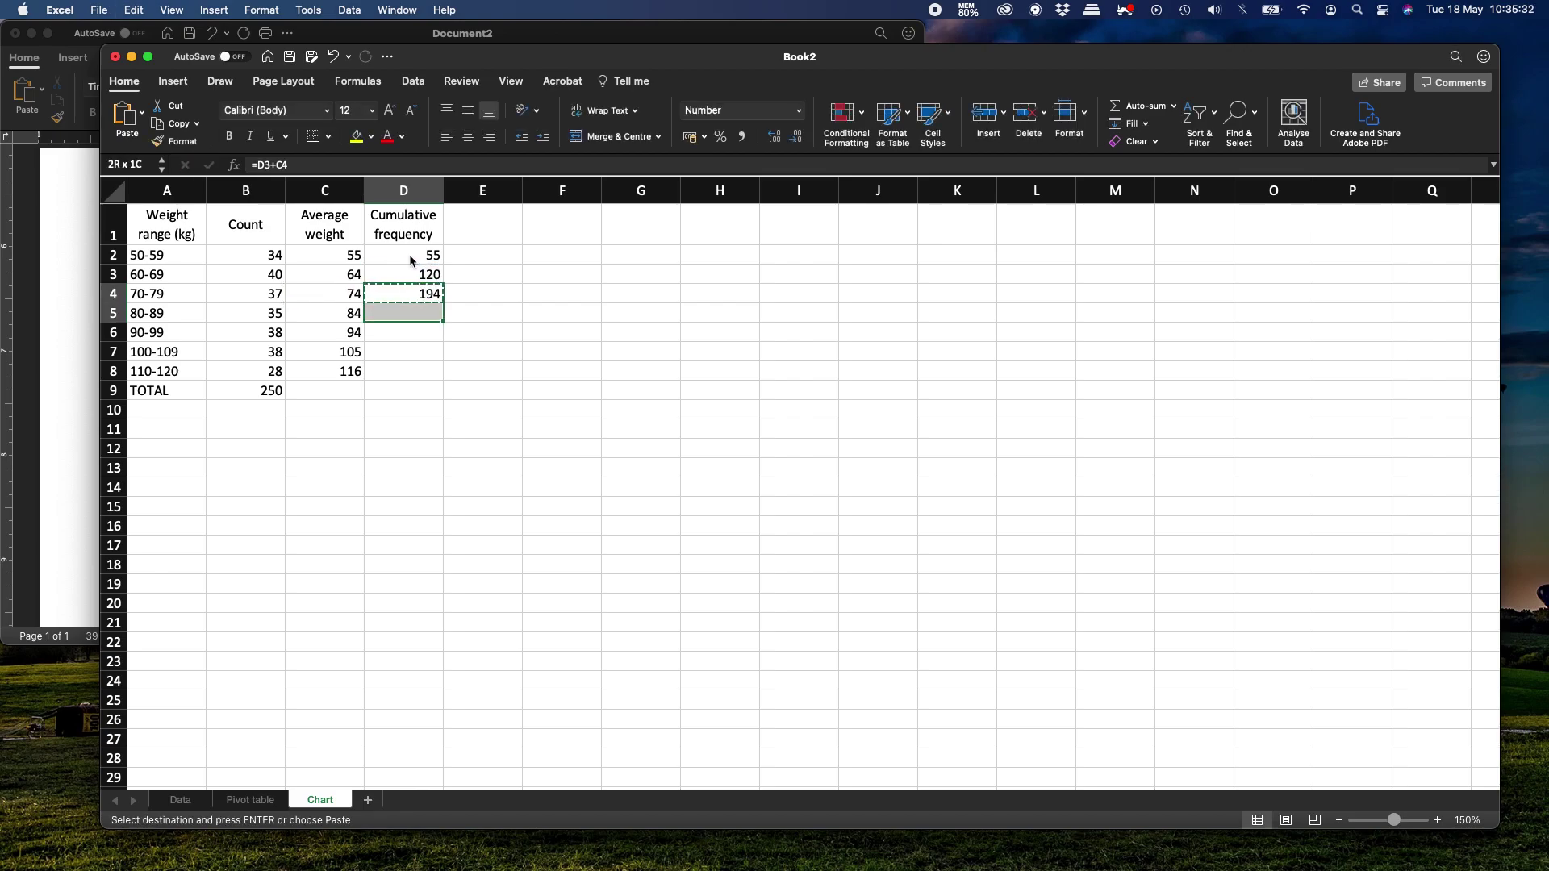
pyautogui.press('super+v')
pyautogui.press('Down')
pyautogui.press('Down')
pyautogui.press('Down')
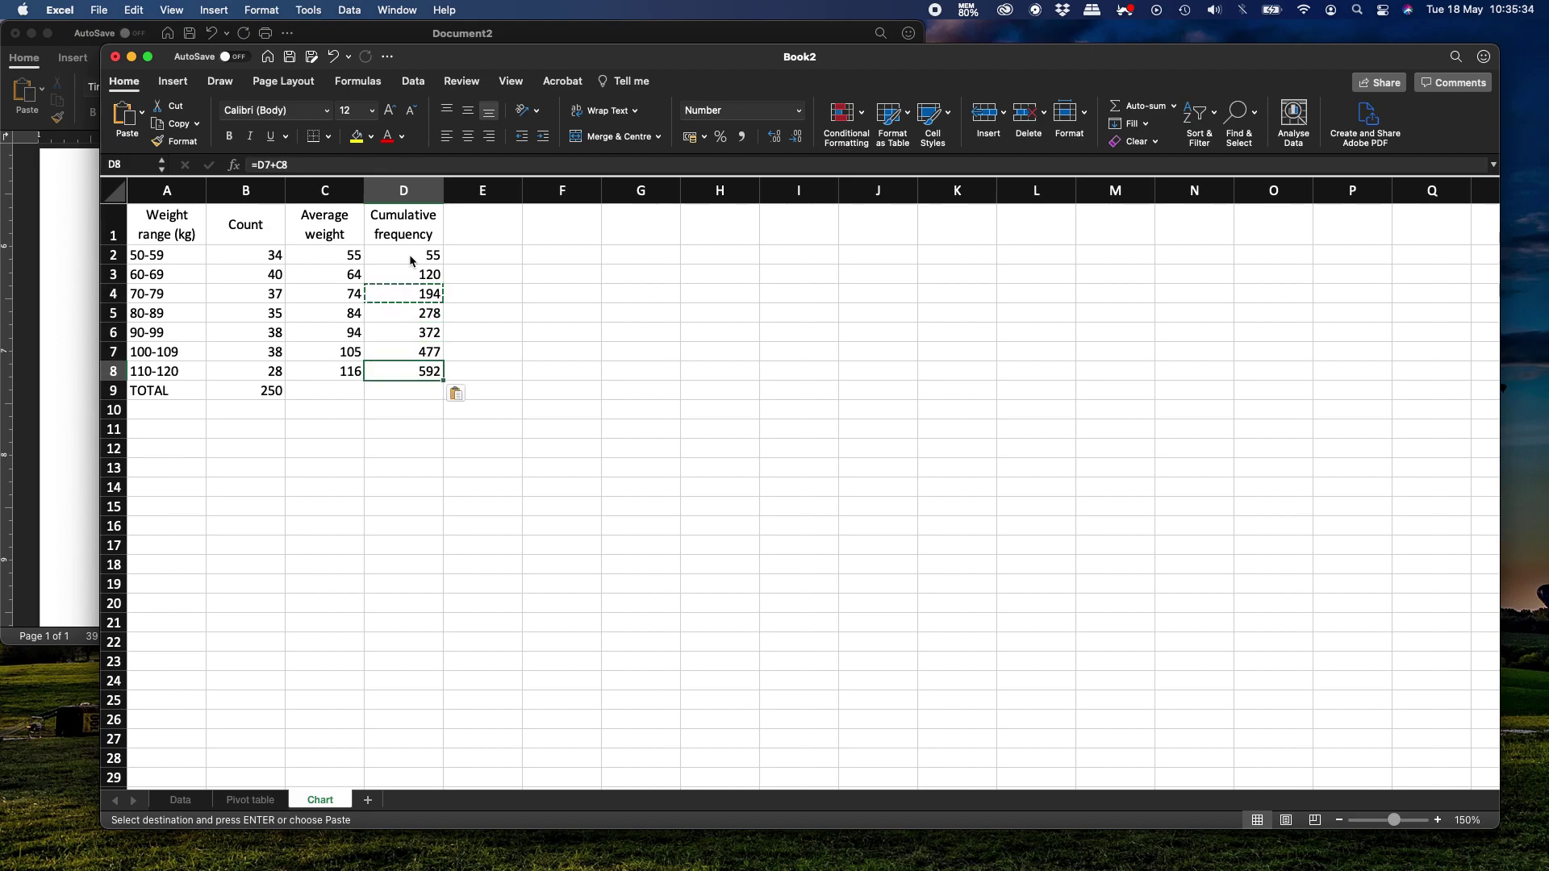
pyautogui.press('Escape')
# - Change the first cumulative frequency formula in D2 to =B2 so it refers to the count
pyautogui.press('Up')
pyautogui.press('Up')
pyautogui.press('Up')
pyautogui.press('Up')
pyautogui.press('Up')
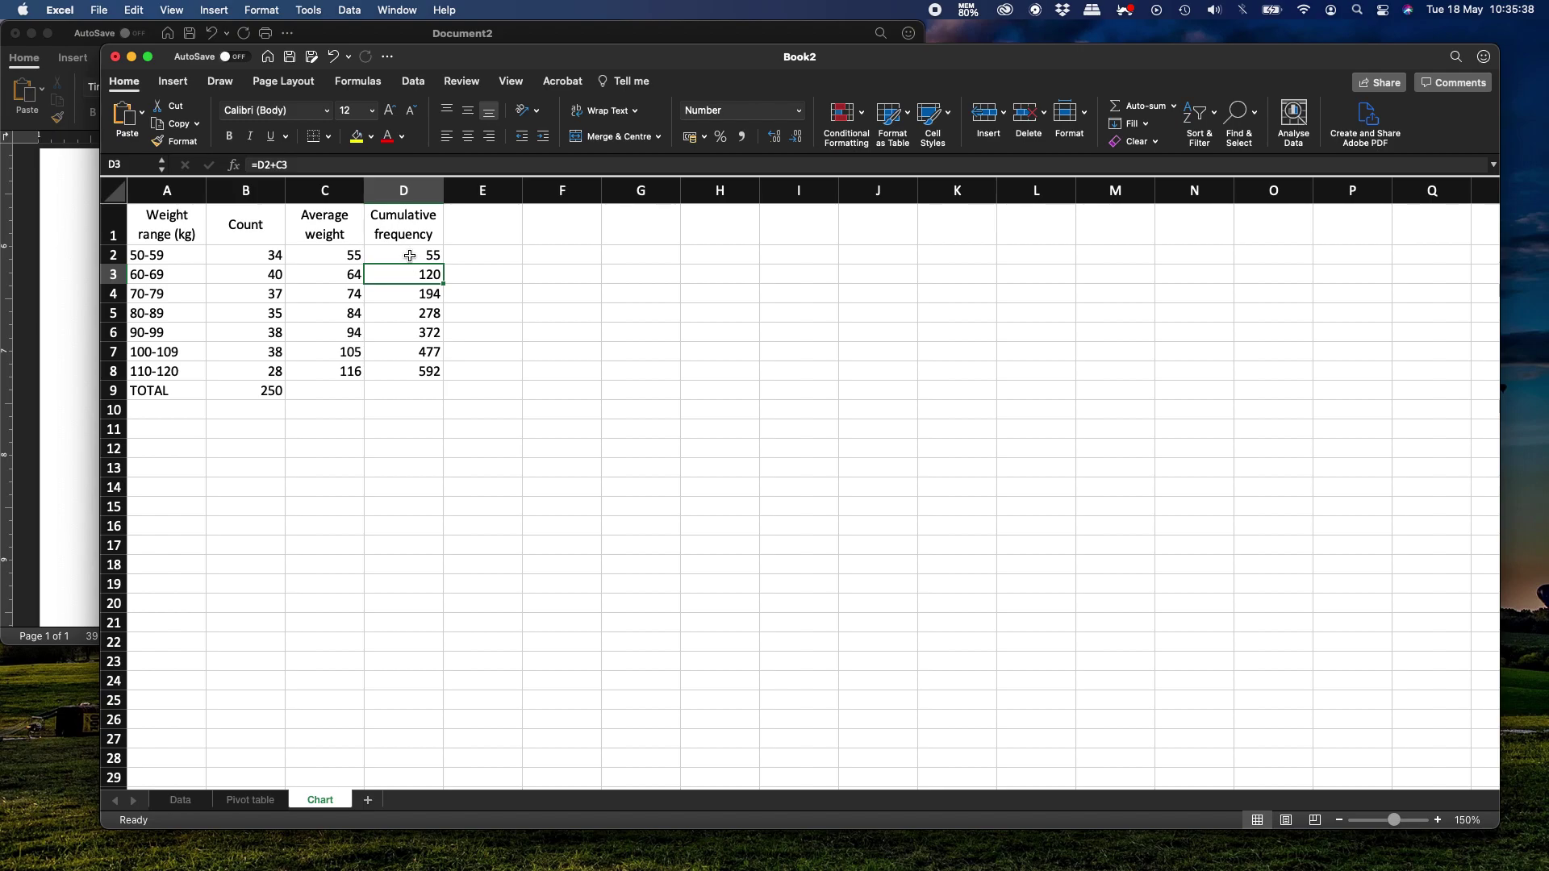
pyautogui.click(410, 256)
pyautogui.write('=C2')
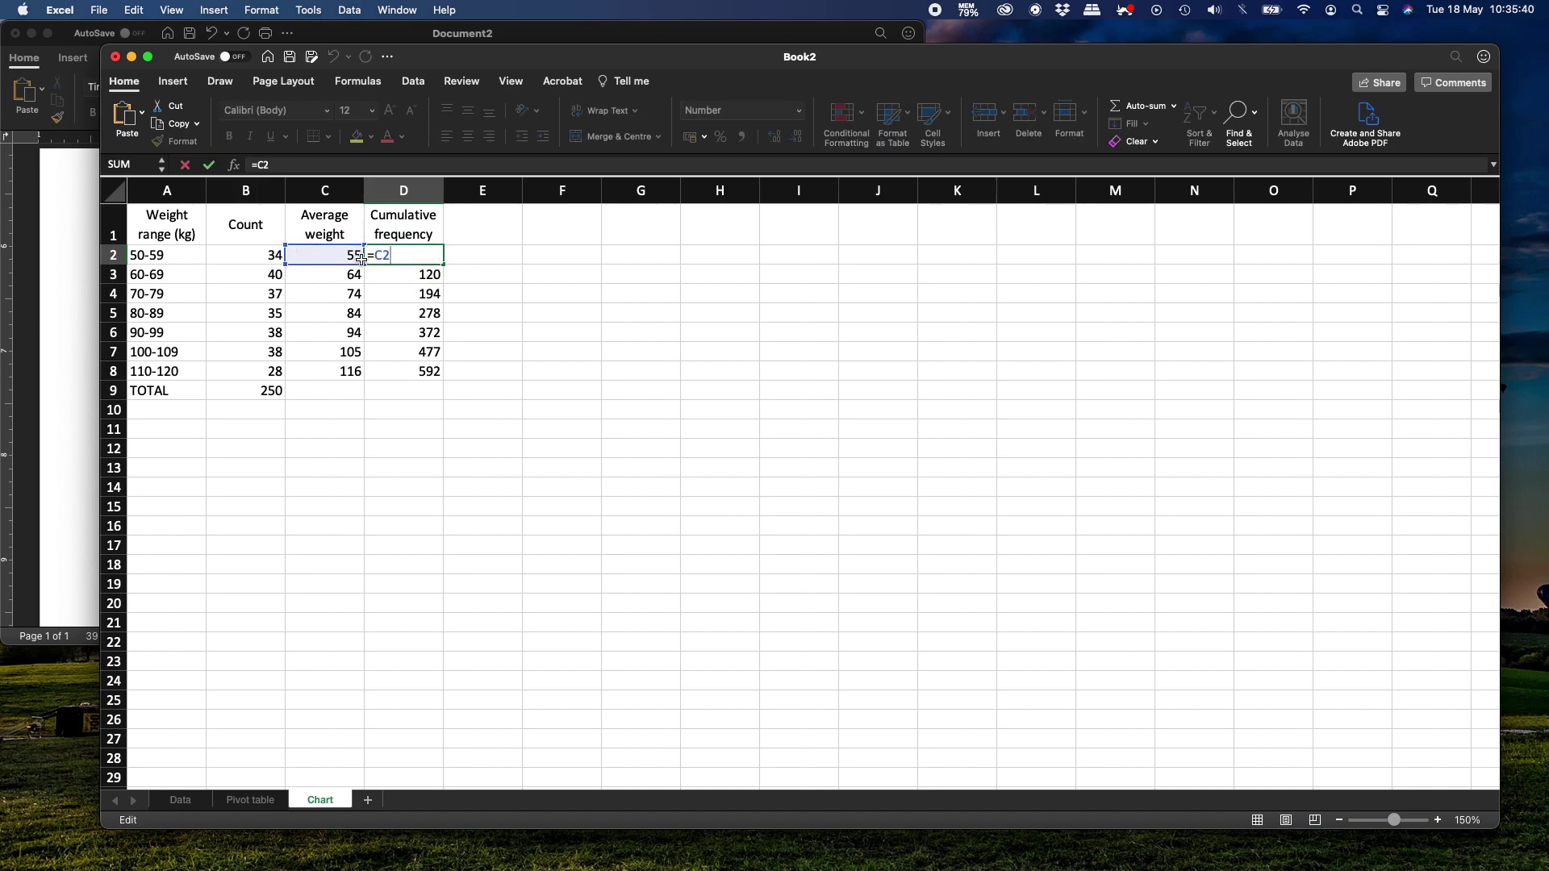
pyautogui.press('BackSpace')
pyautogui.press('BackSpace')
pyautogui.write('B2')
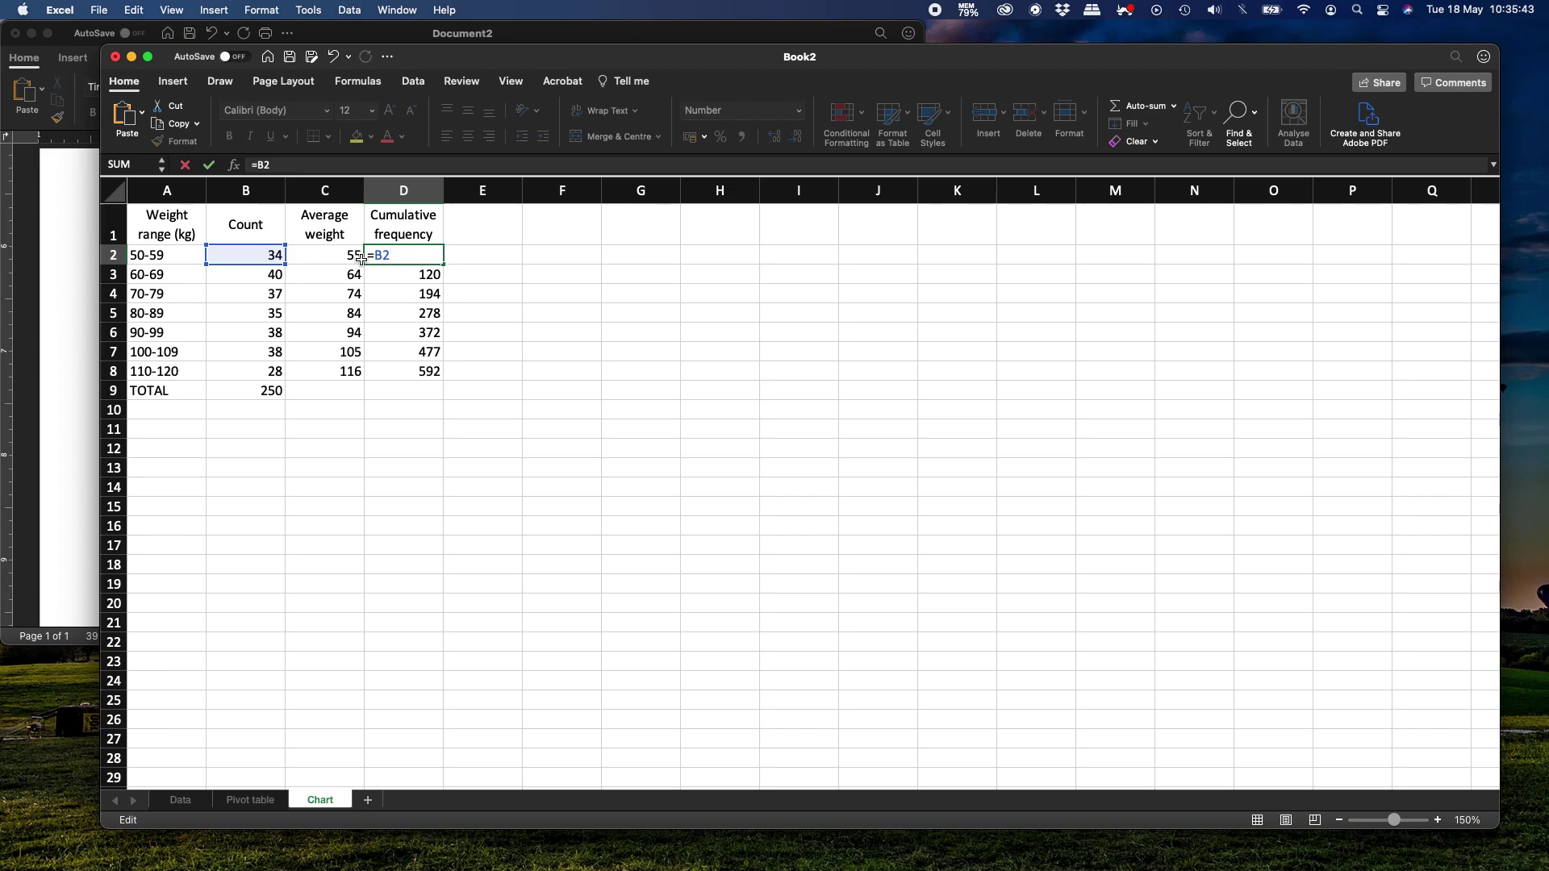
pyautogui.press('Return')
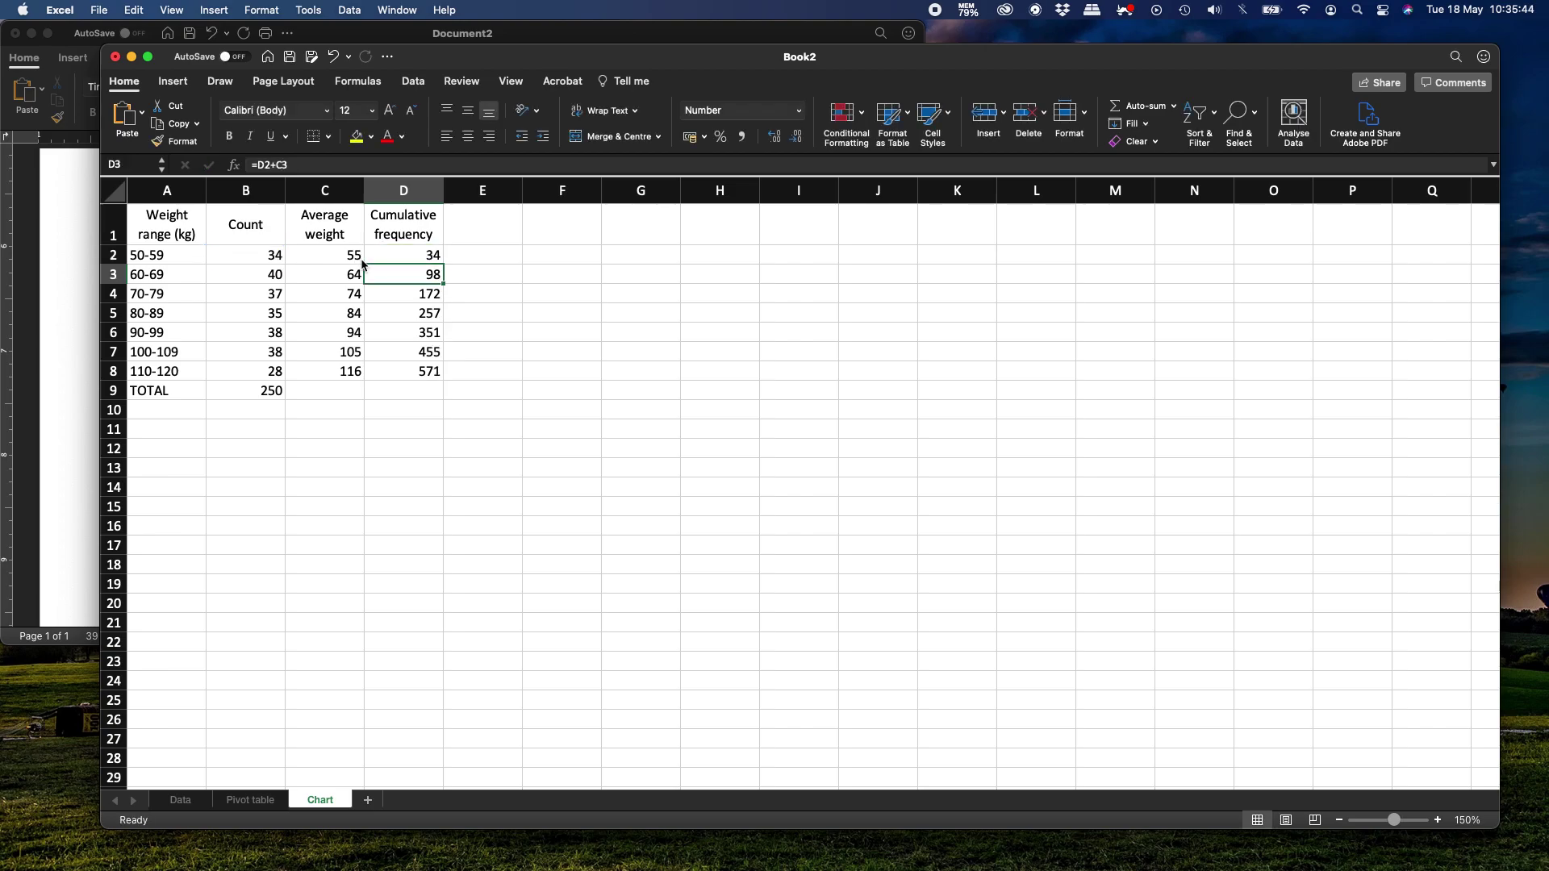
# - Replace the cumulative frequency formula in D3 with =D2+B3
pyautogui.write('=')
pyautogui.click(270, 274)
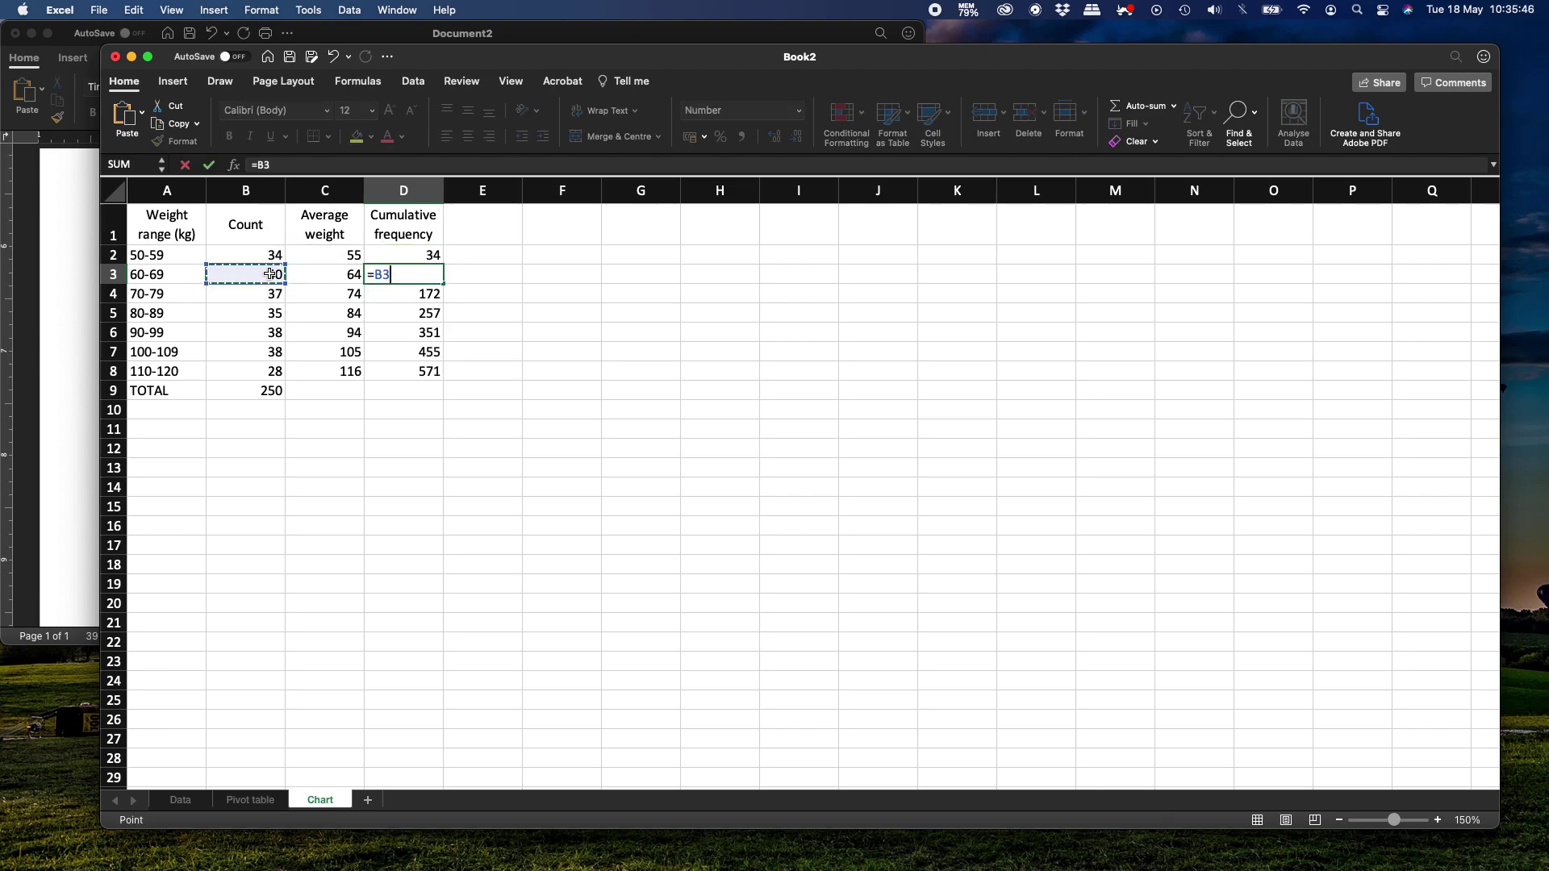
pyautogui.click(404, 256)
pyautogui.write('+')
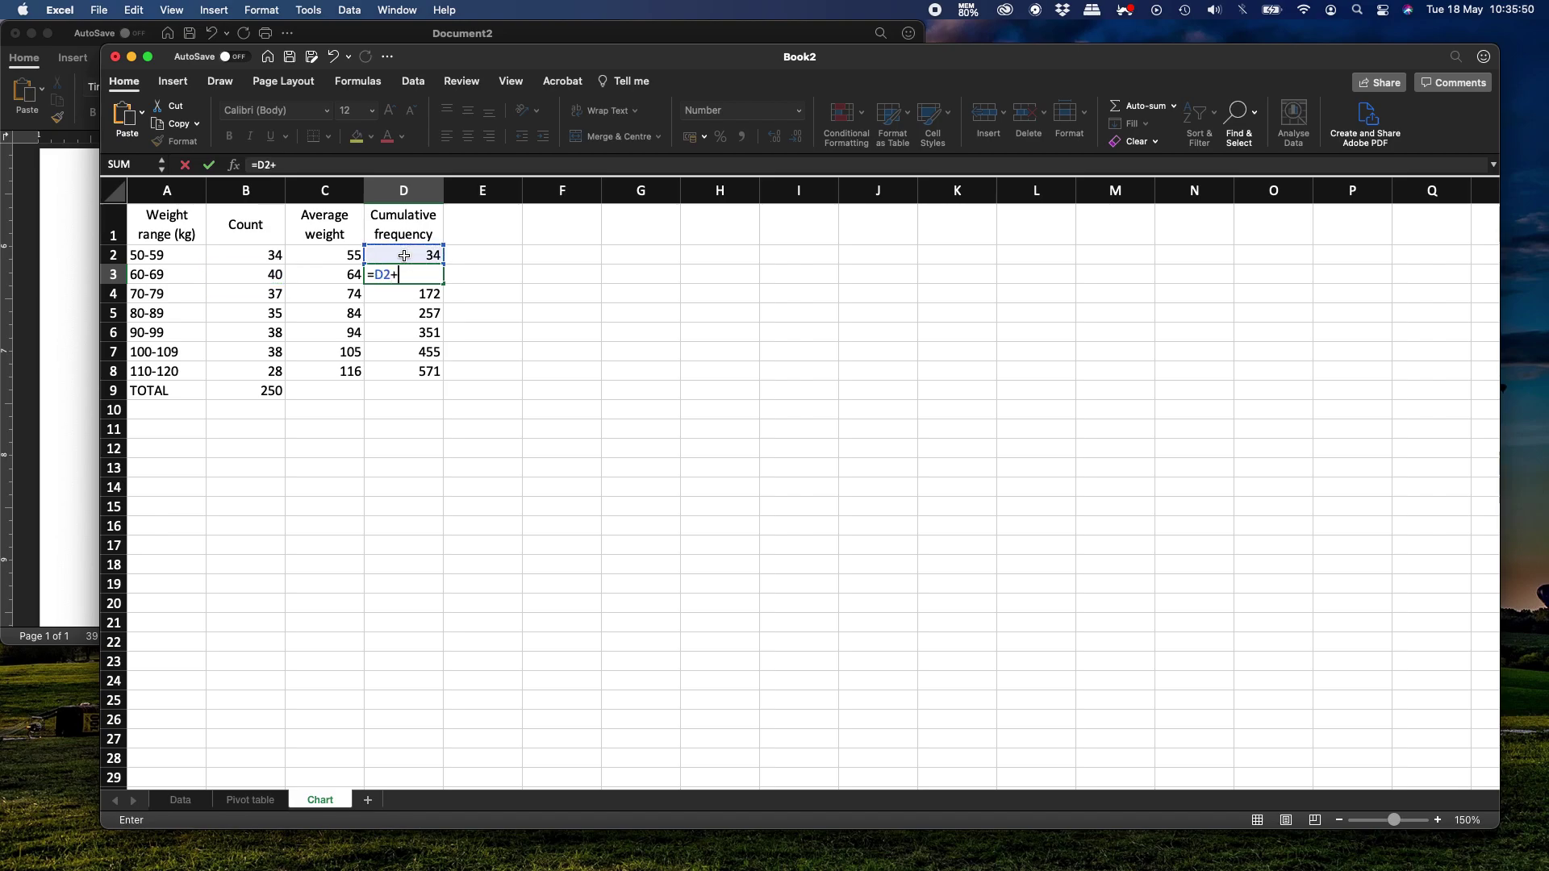
pyautogui.click(269, 277)
pyautogui.press('Return')
# - Copy the D3 formula down to the remaining weight ranges in D4:D8
pyautogui.press('Up')
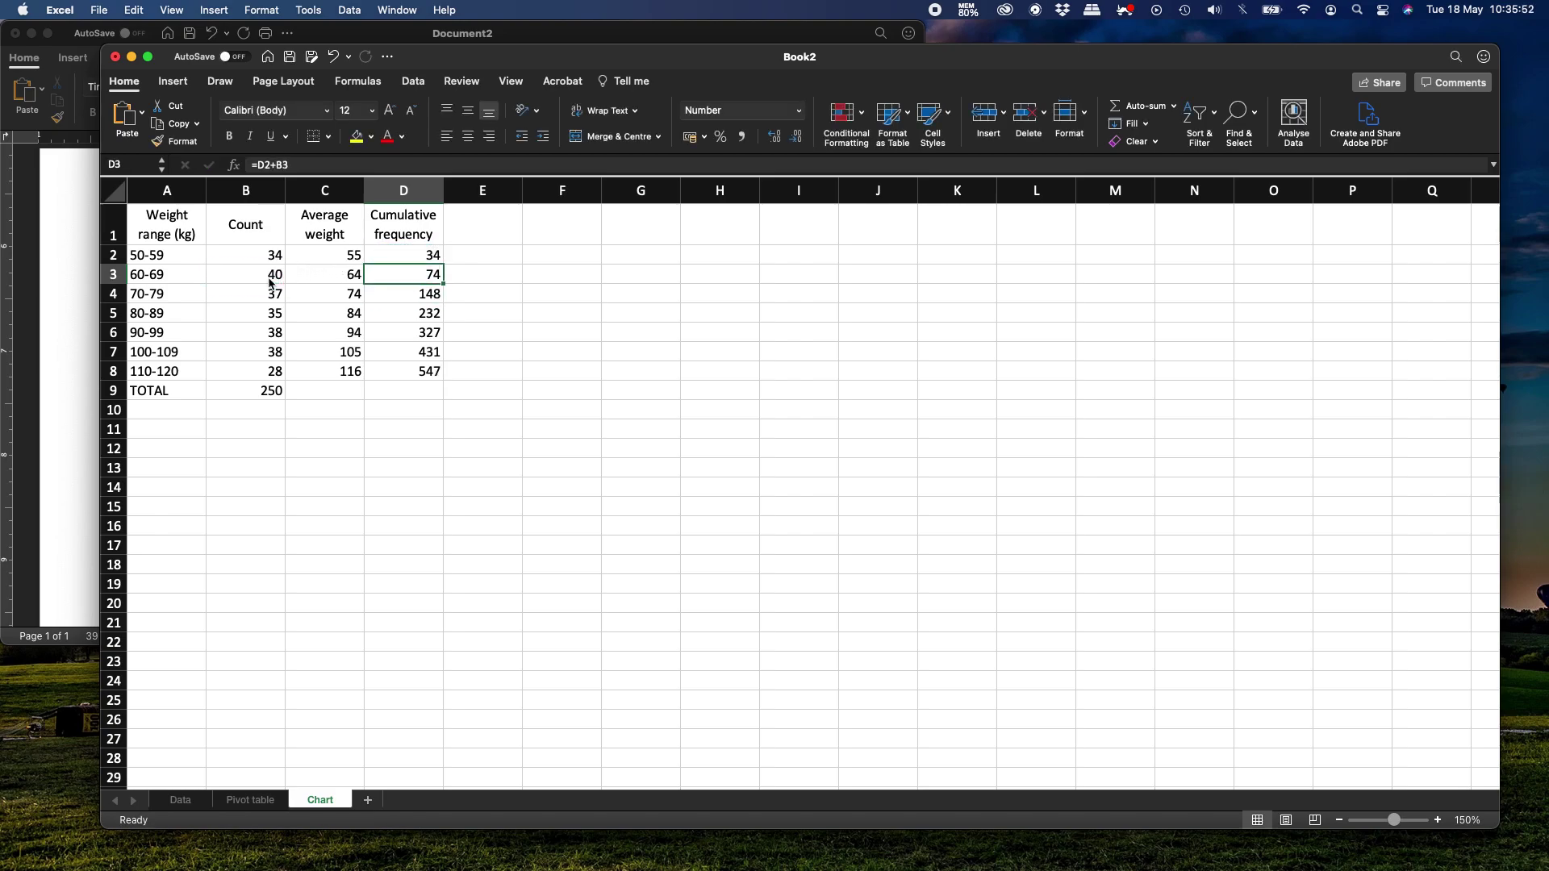
pyautogui.press('super+c')
pyautogui.press('Down')
pyautogui.hotkey('shift', 'Down')
pyautogui.hotkey('shift', 'Down')
pyautogui.hotkey('shift', 'Down')
pyautogui.hotkey('shift', 'Down')
pyautogui.press('Return')
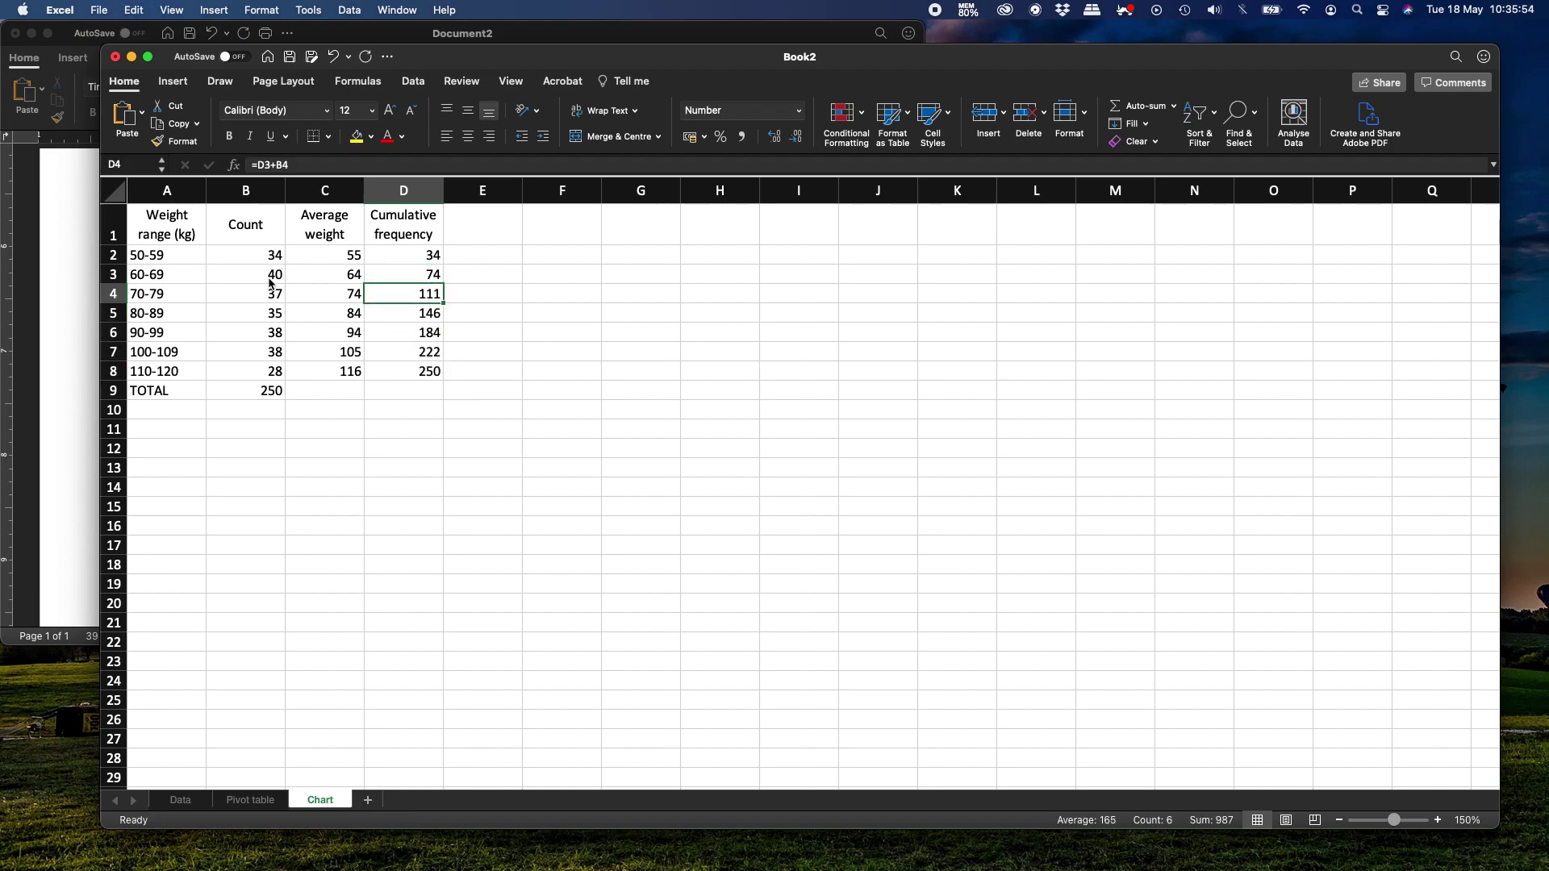
# - Compare the last cumulative frequency in D8 with the total count in B9
pyautogui.press('Down')
pyautogui.press('Down')
pyautogui.press('Down')
pyautogui.press('Down')
pyautogui.press('Left')
pyautogui.press('Left')
pyautogui.press('Down')
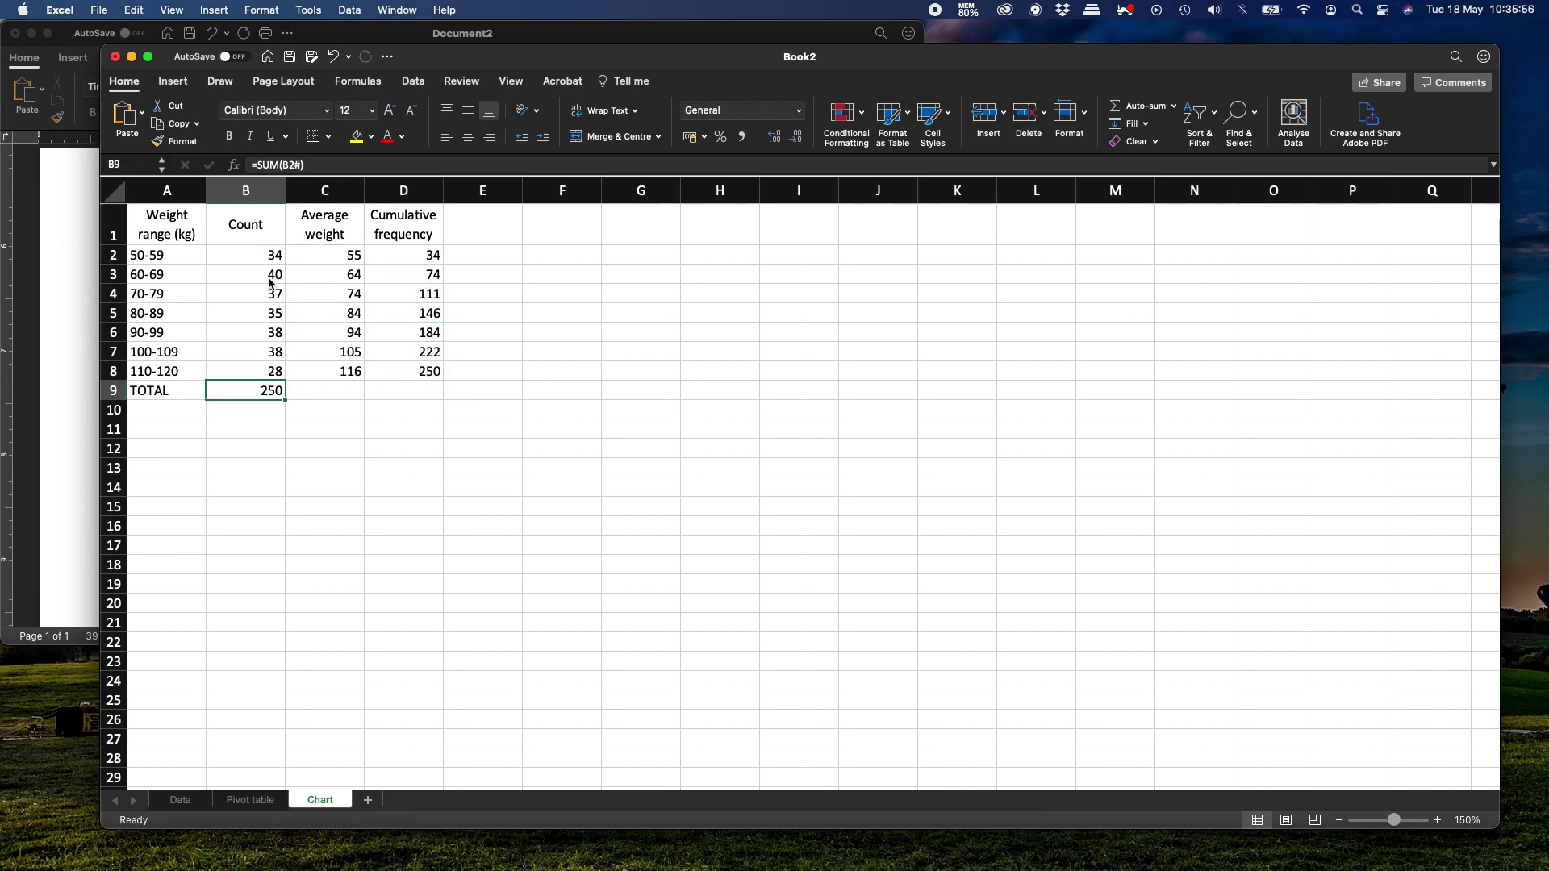
pyautogui.press('Right')
pyautogui.press('Right')
pyautogui.press('Up')
pyautogui.press('Right')
pyautogui.press('Left')
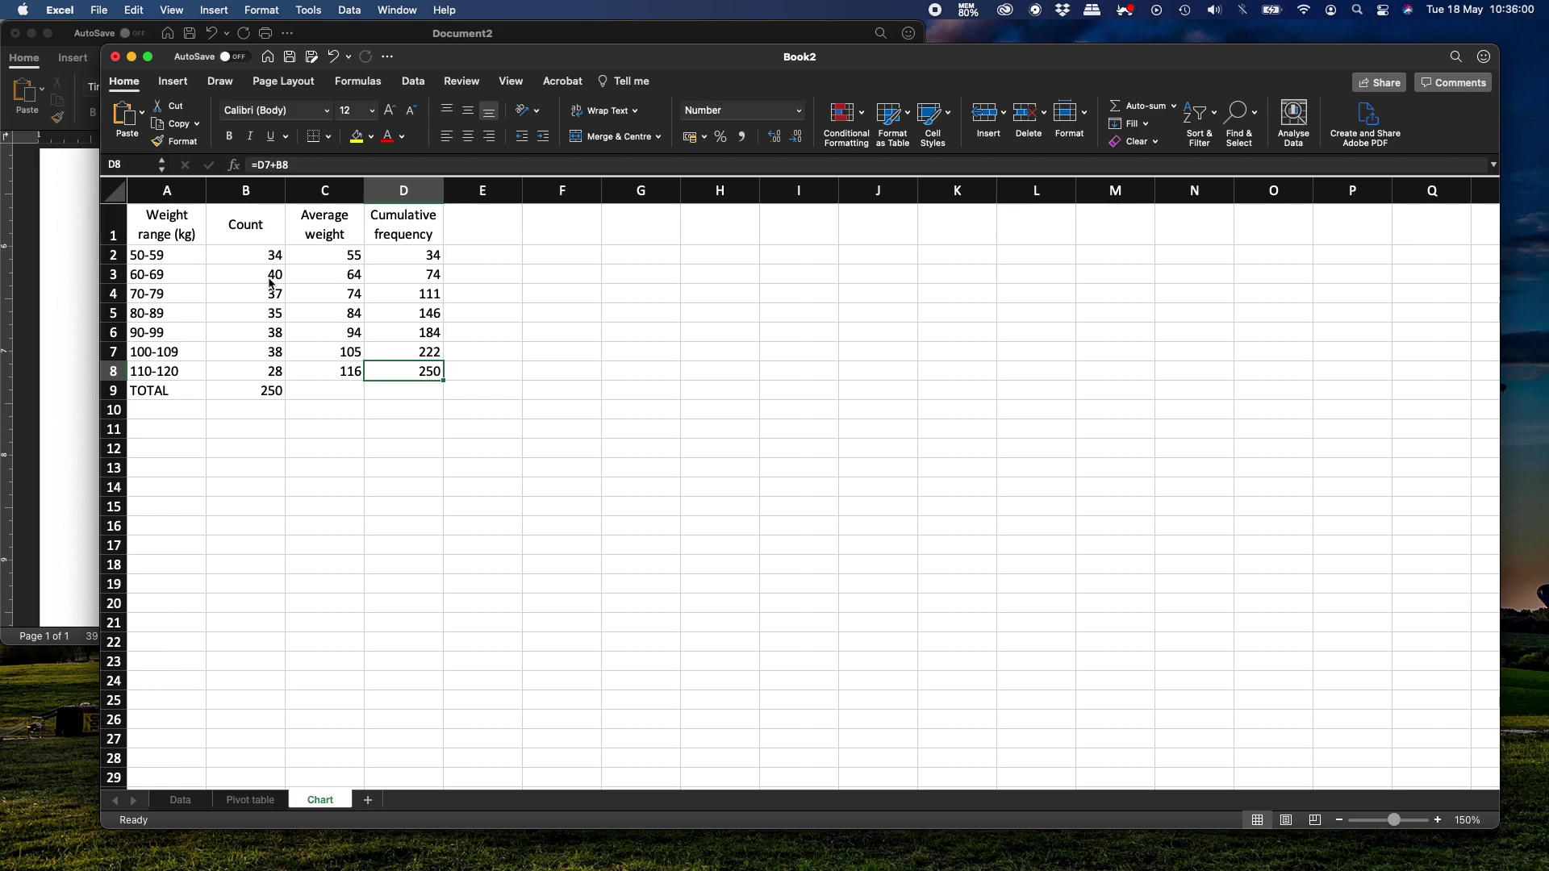
pyautogui.press('Right')
pyautogui.press('Left')
pyautogui.press('Right')
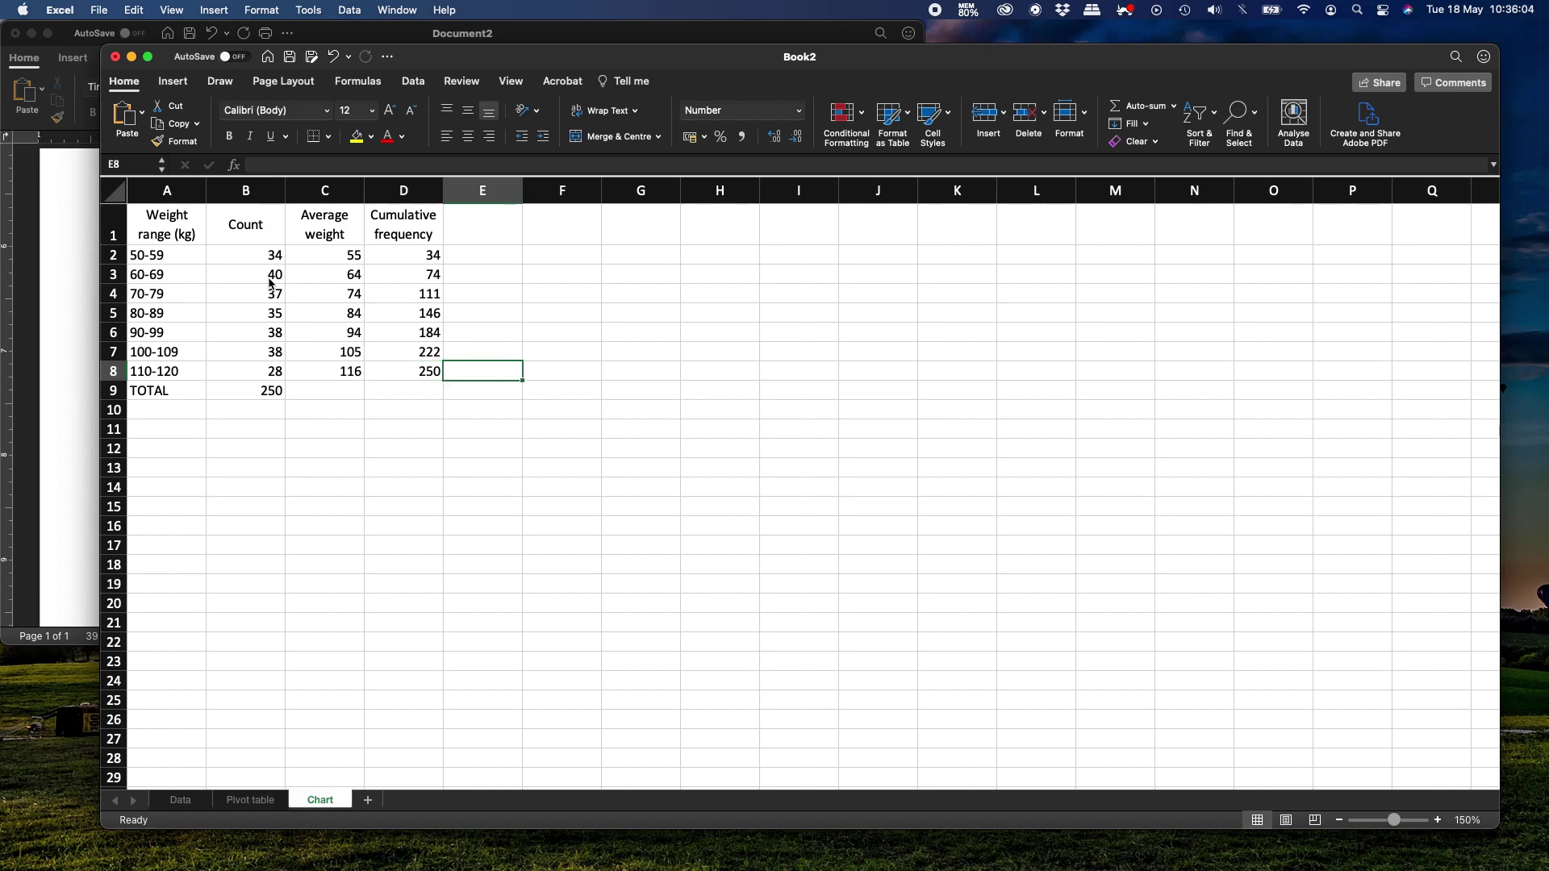
# - Enter the header "Percentage" in E1, centred and wrapped like the neighbouring headers
pyautogui.press('super+Up')
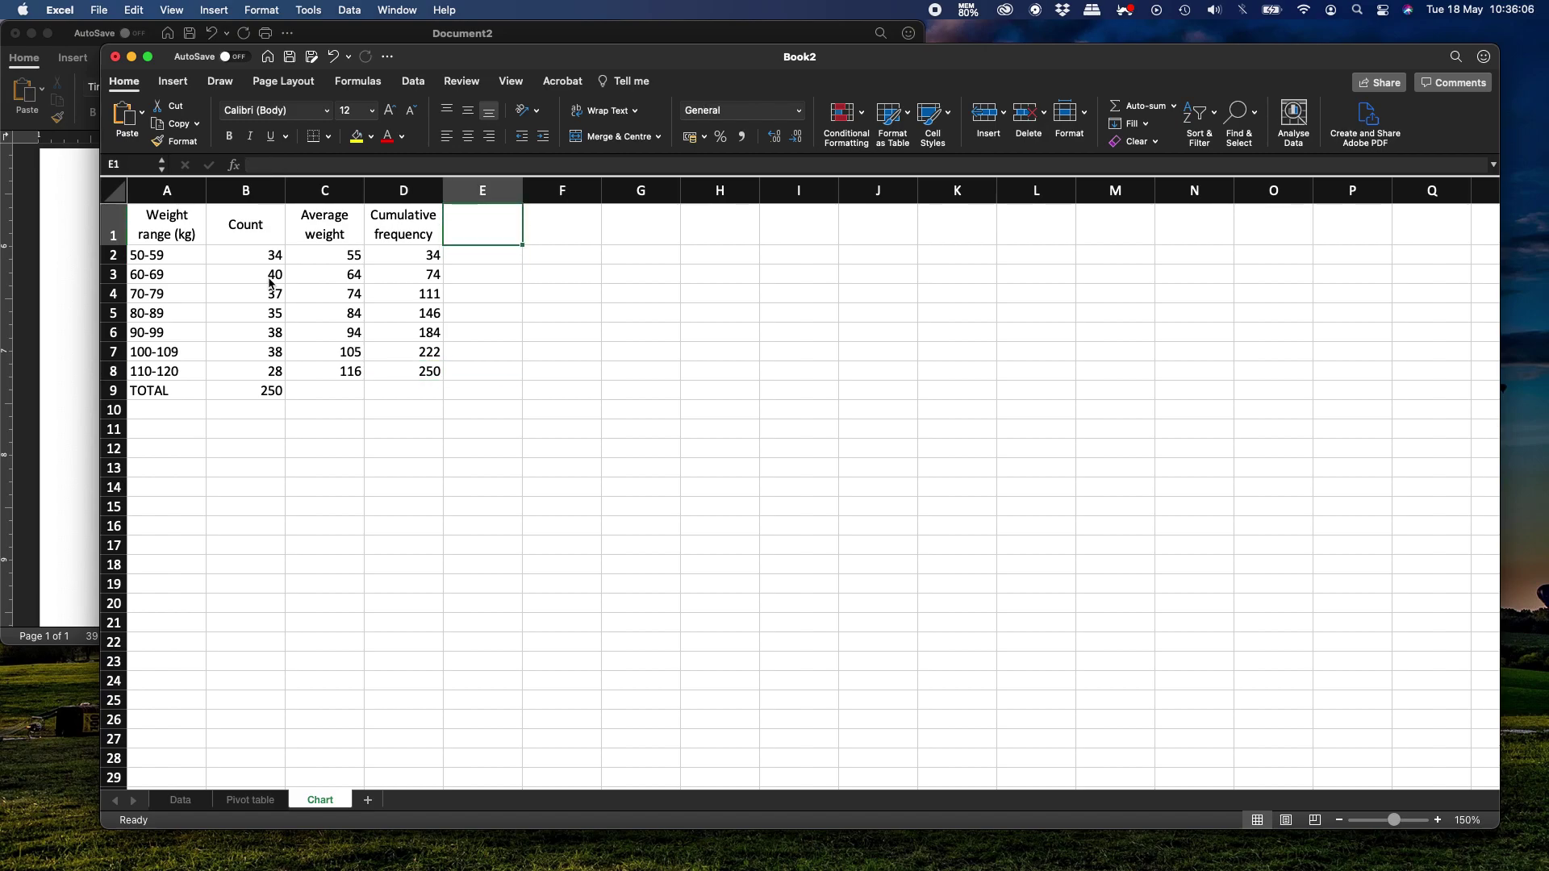
pyautogui.write('PERCENTAGE')
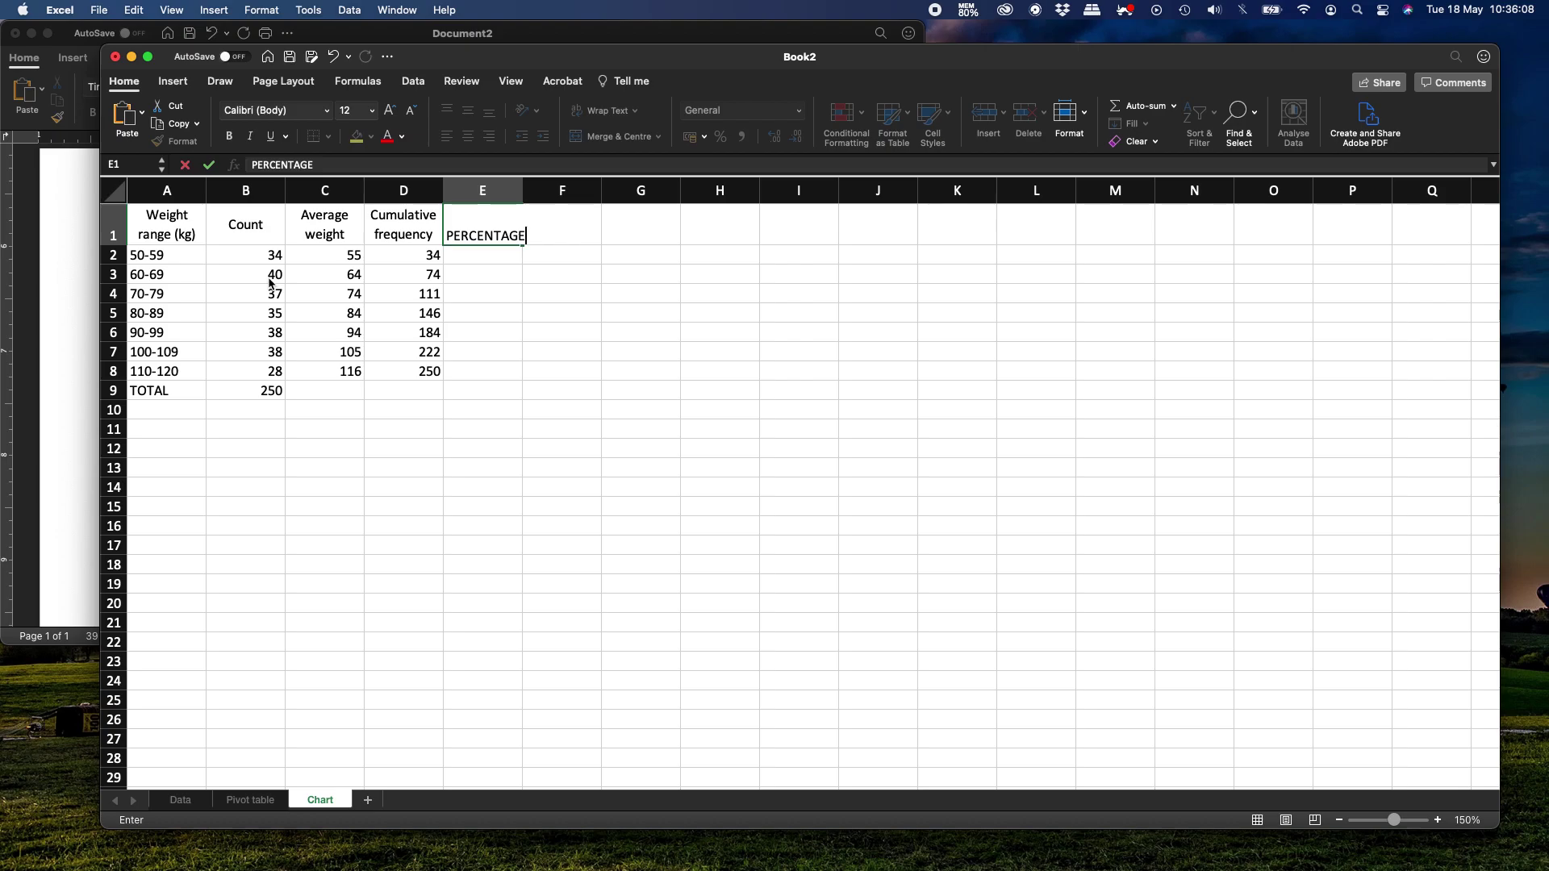
pyautogui.press('Return')
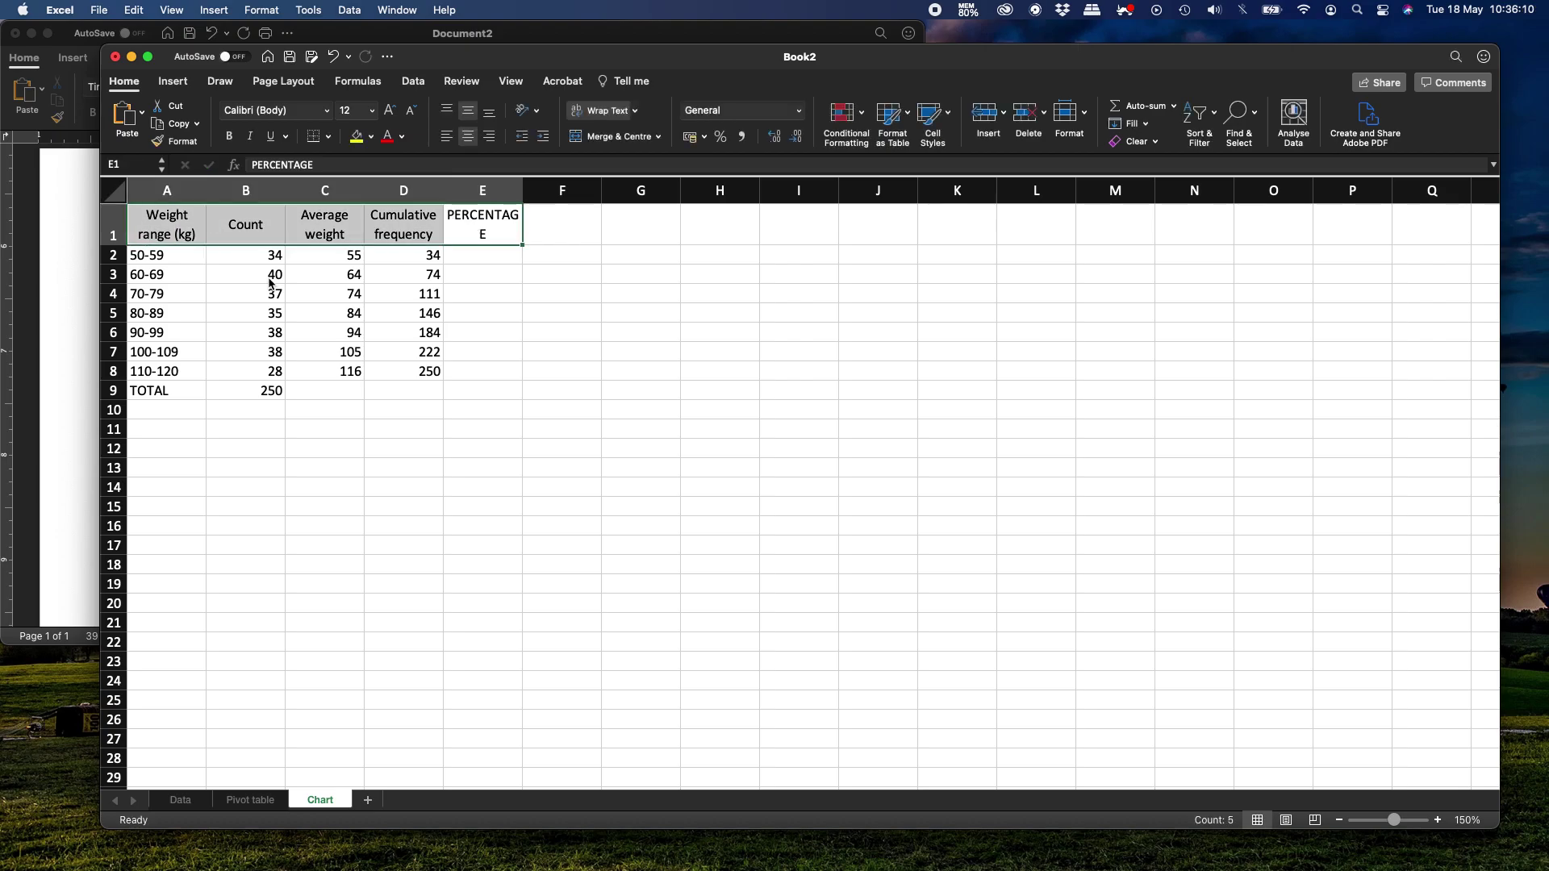
pyautogui.press('Right')
pyautogui.press('Left')
pyautogui.write('Per')
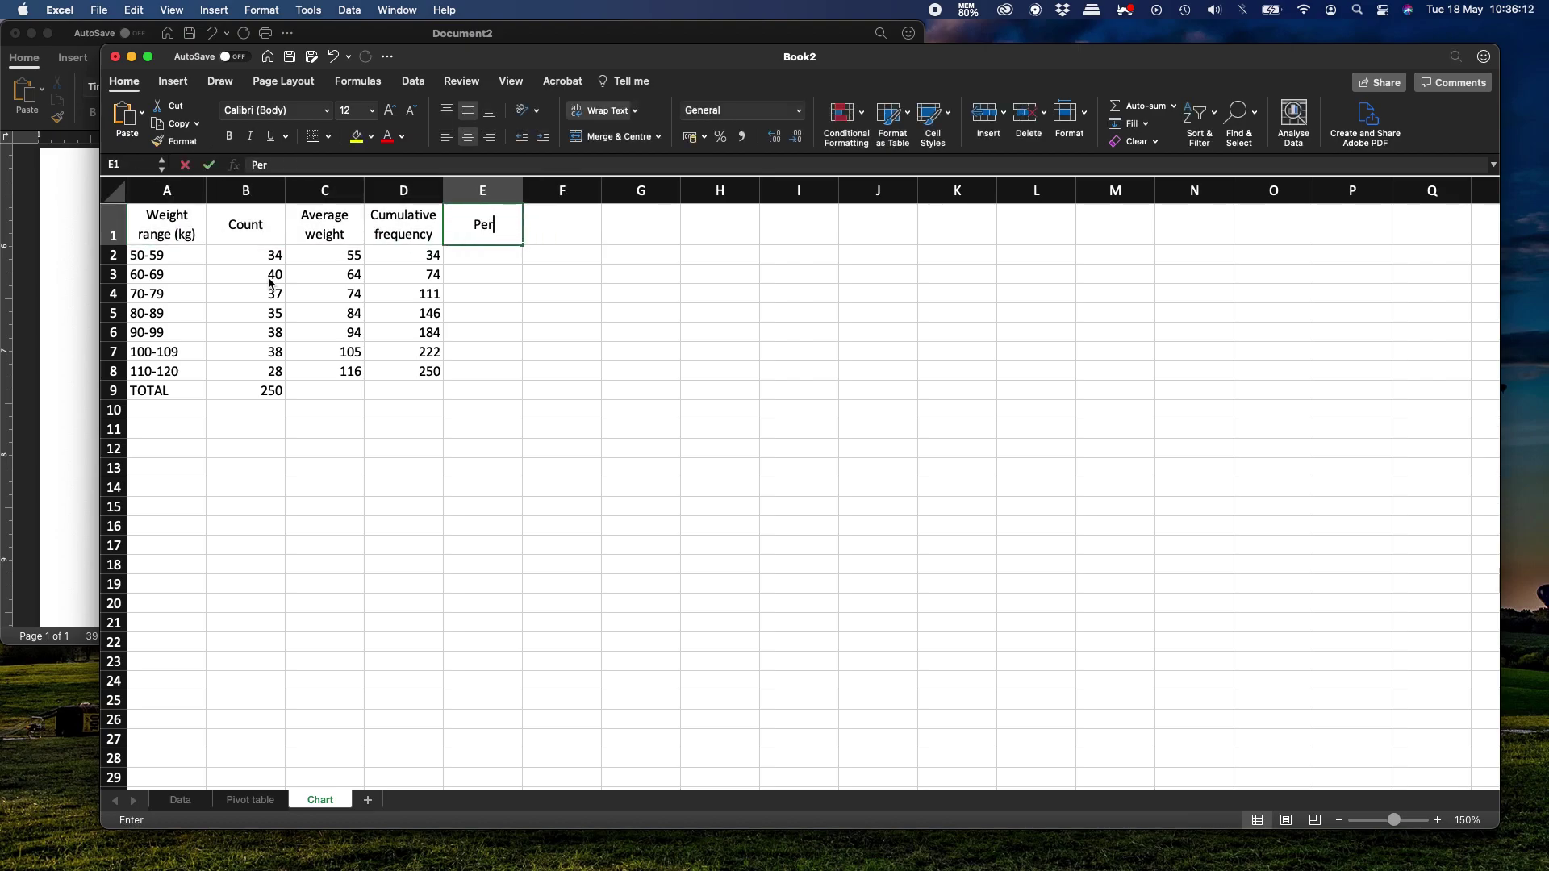
pyautogui.write('centage')
pyautogui.press('Return')
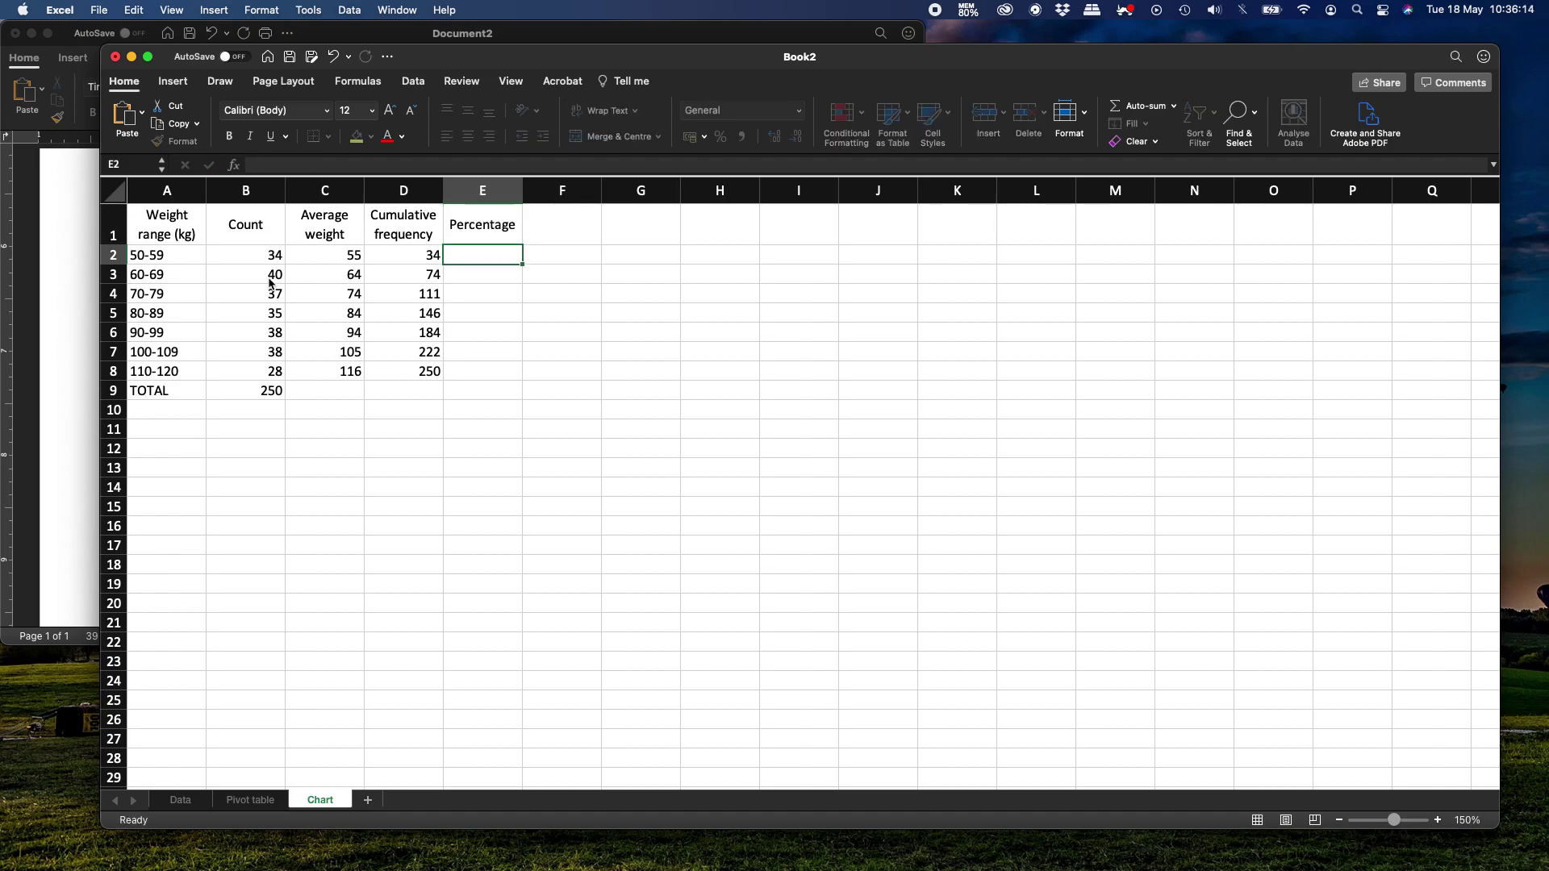
# - Calculate the first range's share in E2 with =B2/B9 and format it as a percentage without decimals
pyautogui.write('=')
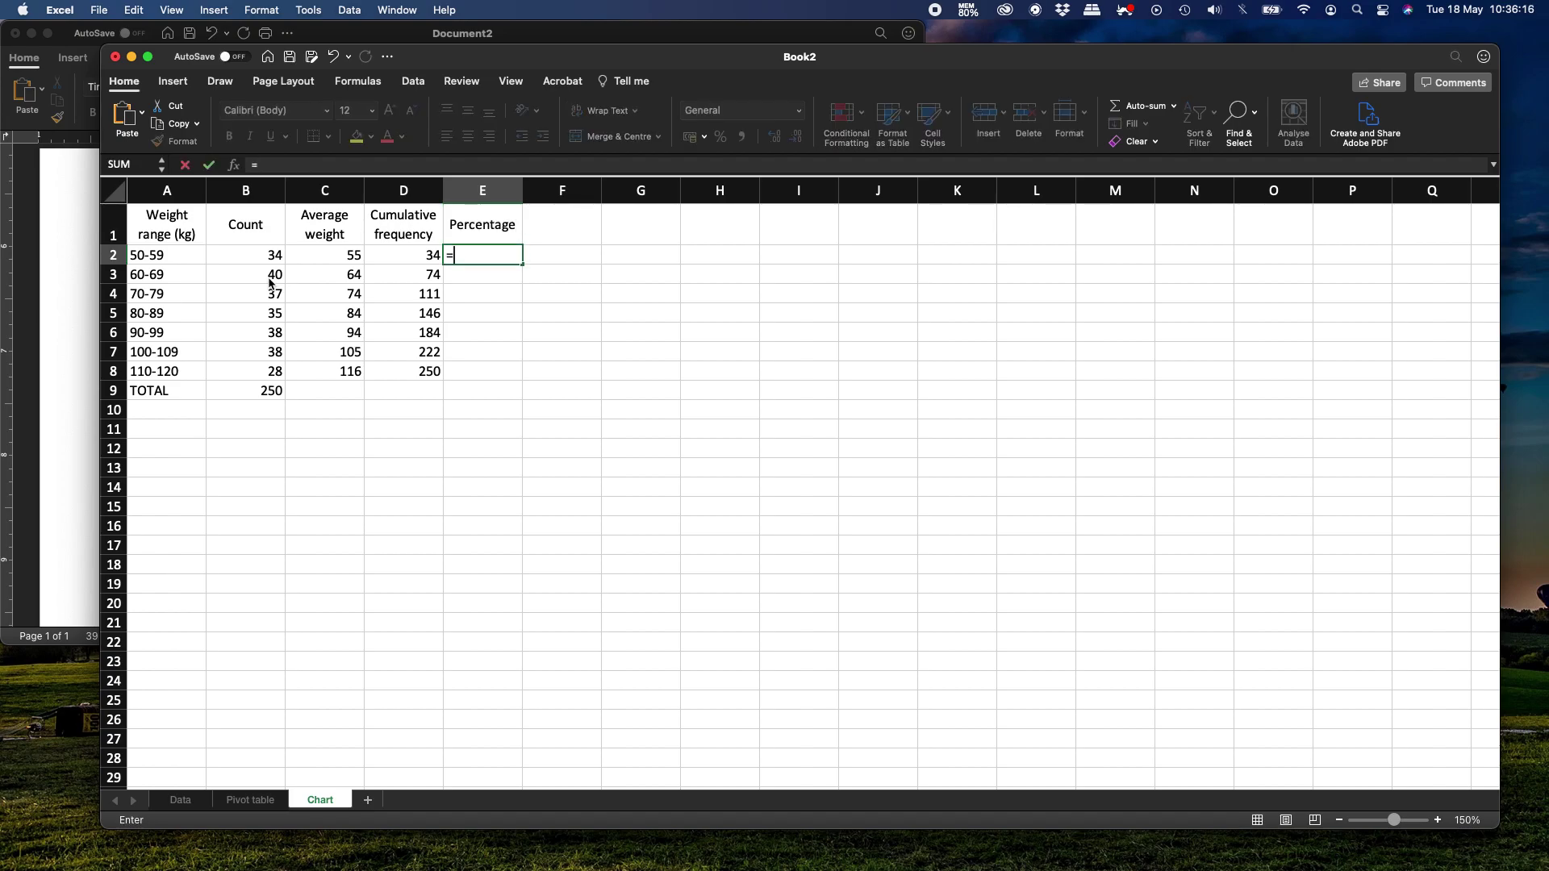
pyautogui.press('Left')
pyautogui.press('Left')
pyautogui.press('Left')
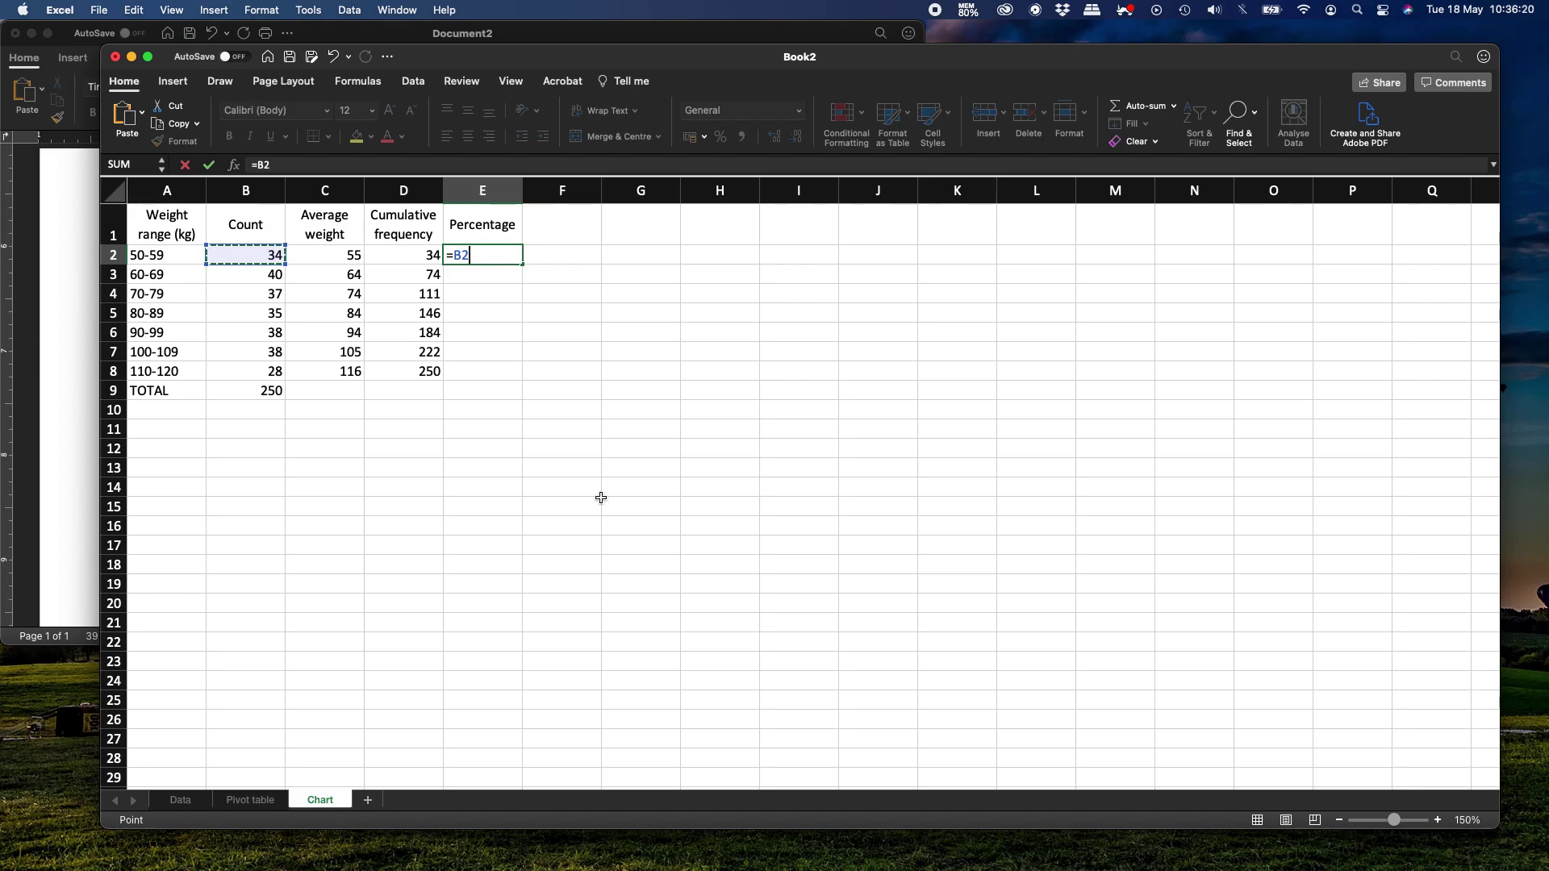
pyautogui.write('/')
pyautogui.click(267, 392)
pyautogui.press('Return')
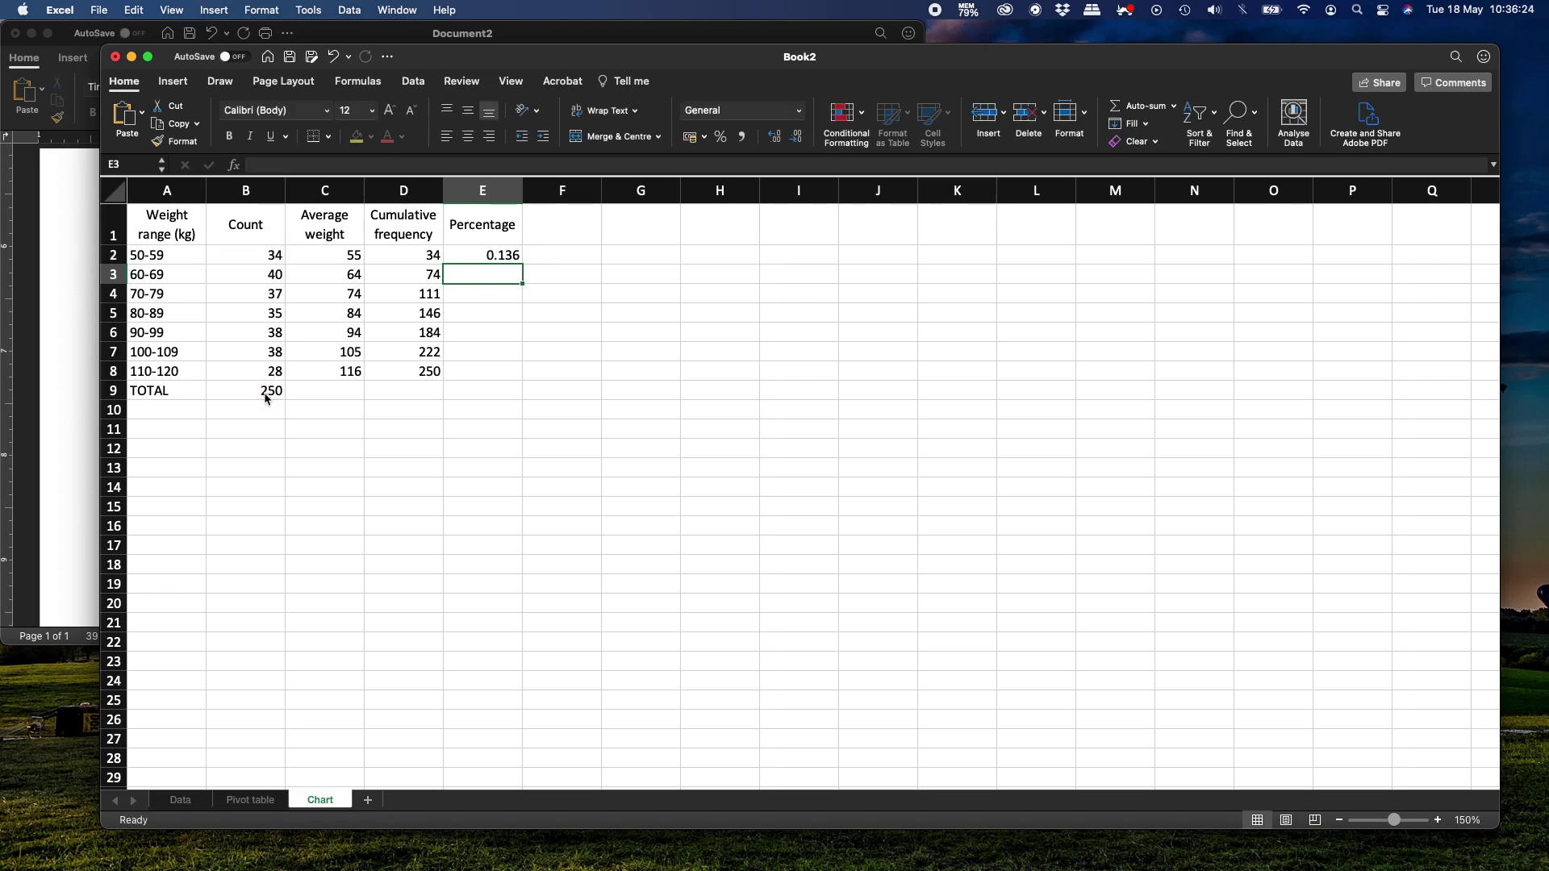
pyautogui.press('Up')
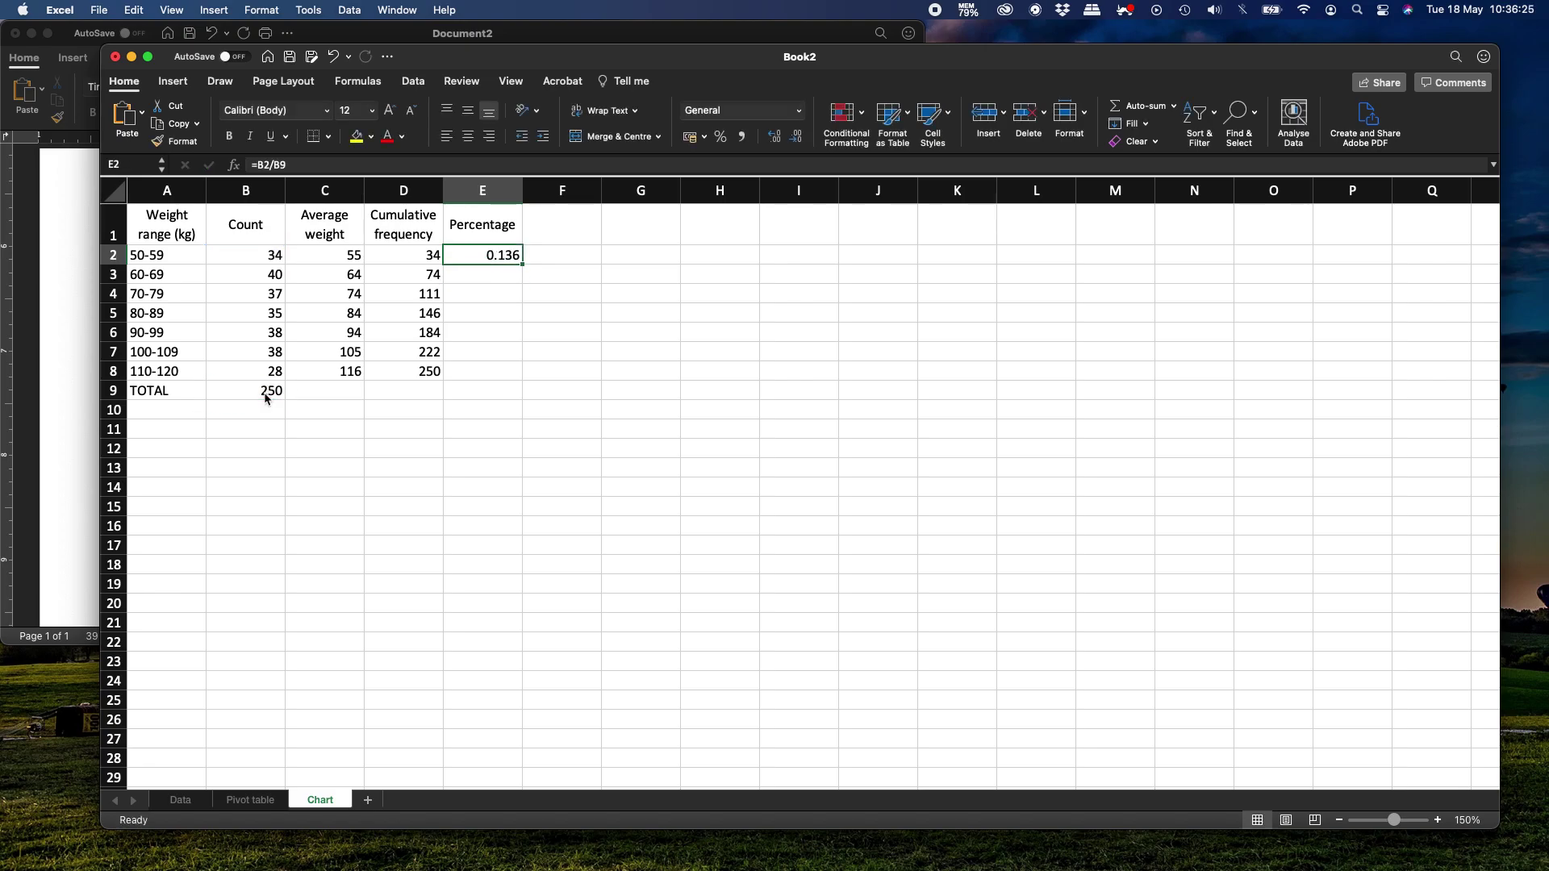
pyautogui.click(724, 138)
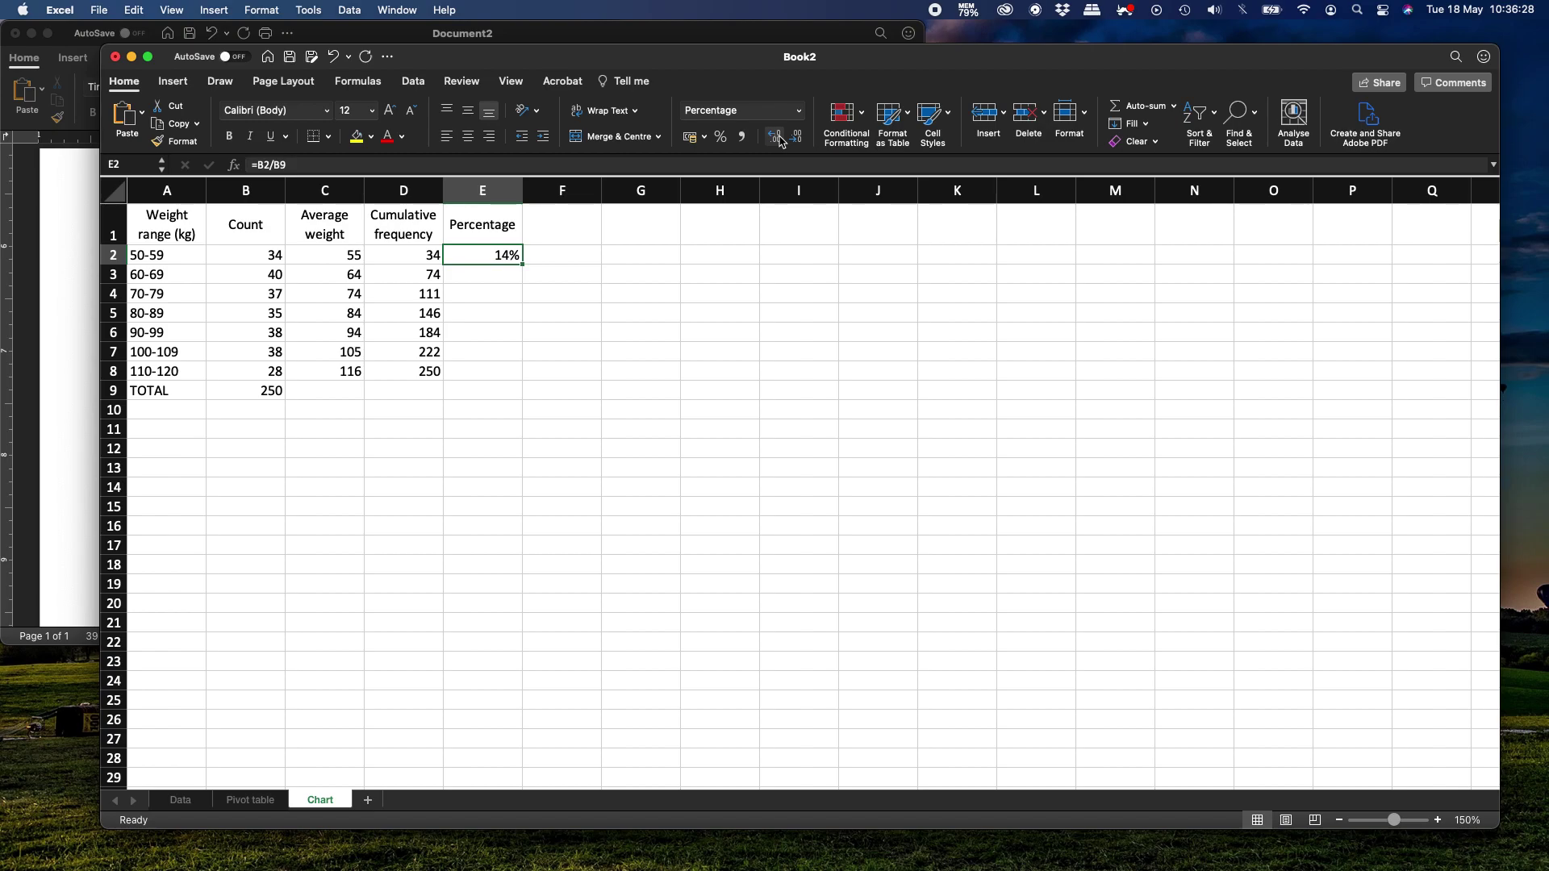
# - Make the total reference in E2 absolute so the formula reads =B2/$B$9
pyautogui.doubleClick(500, 253)
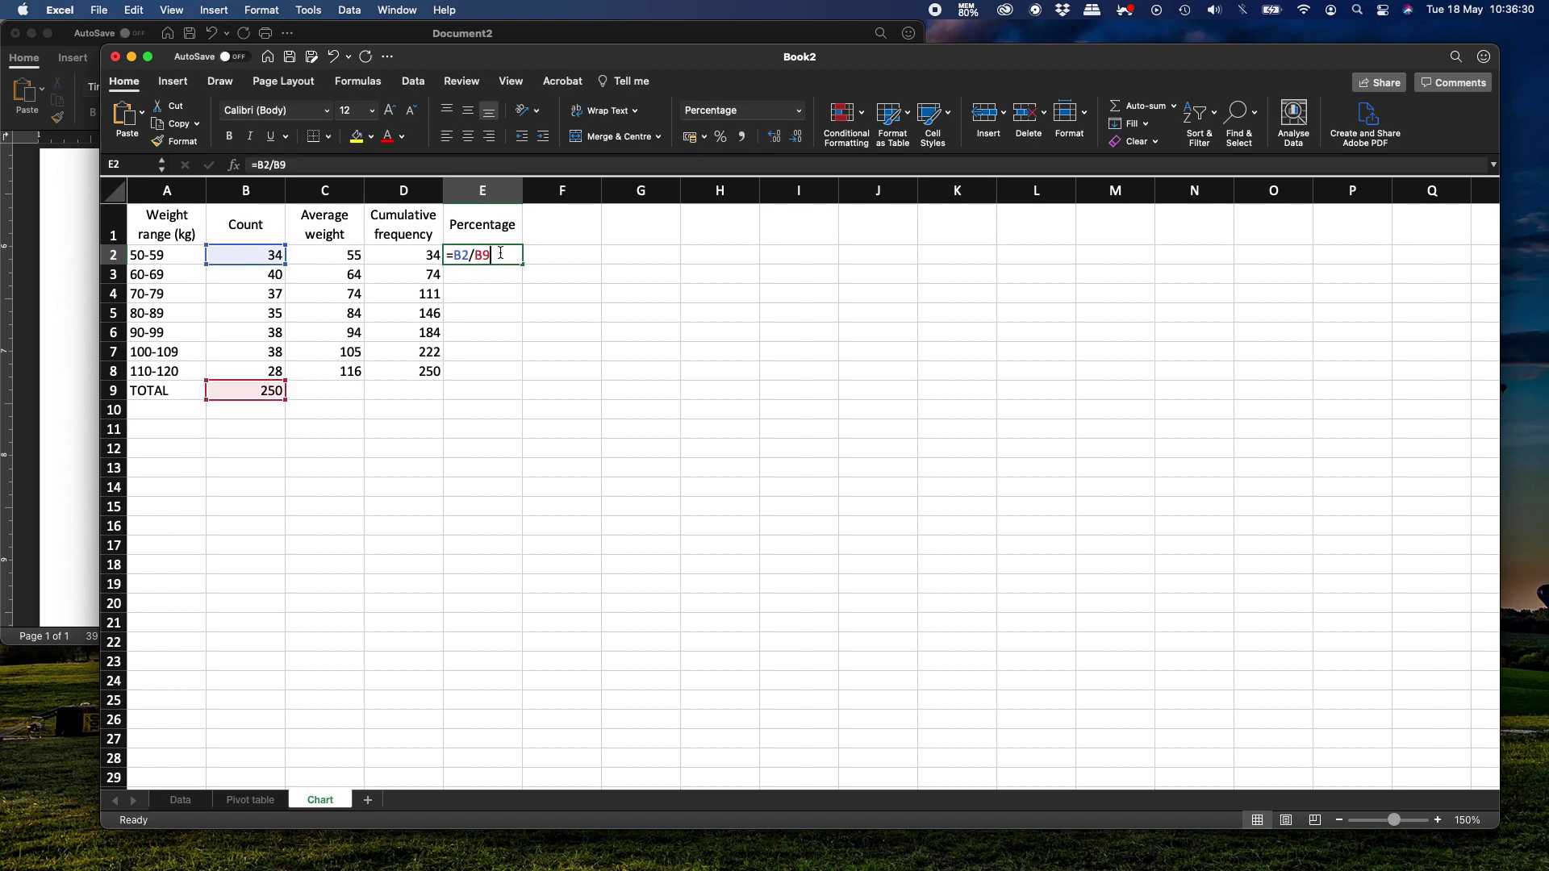
pyautogui.click(474, 256)
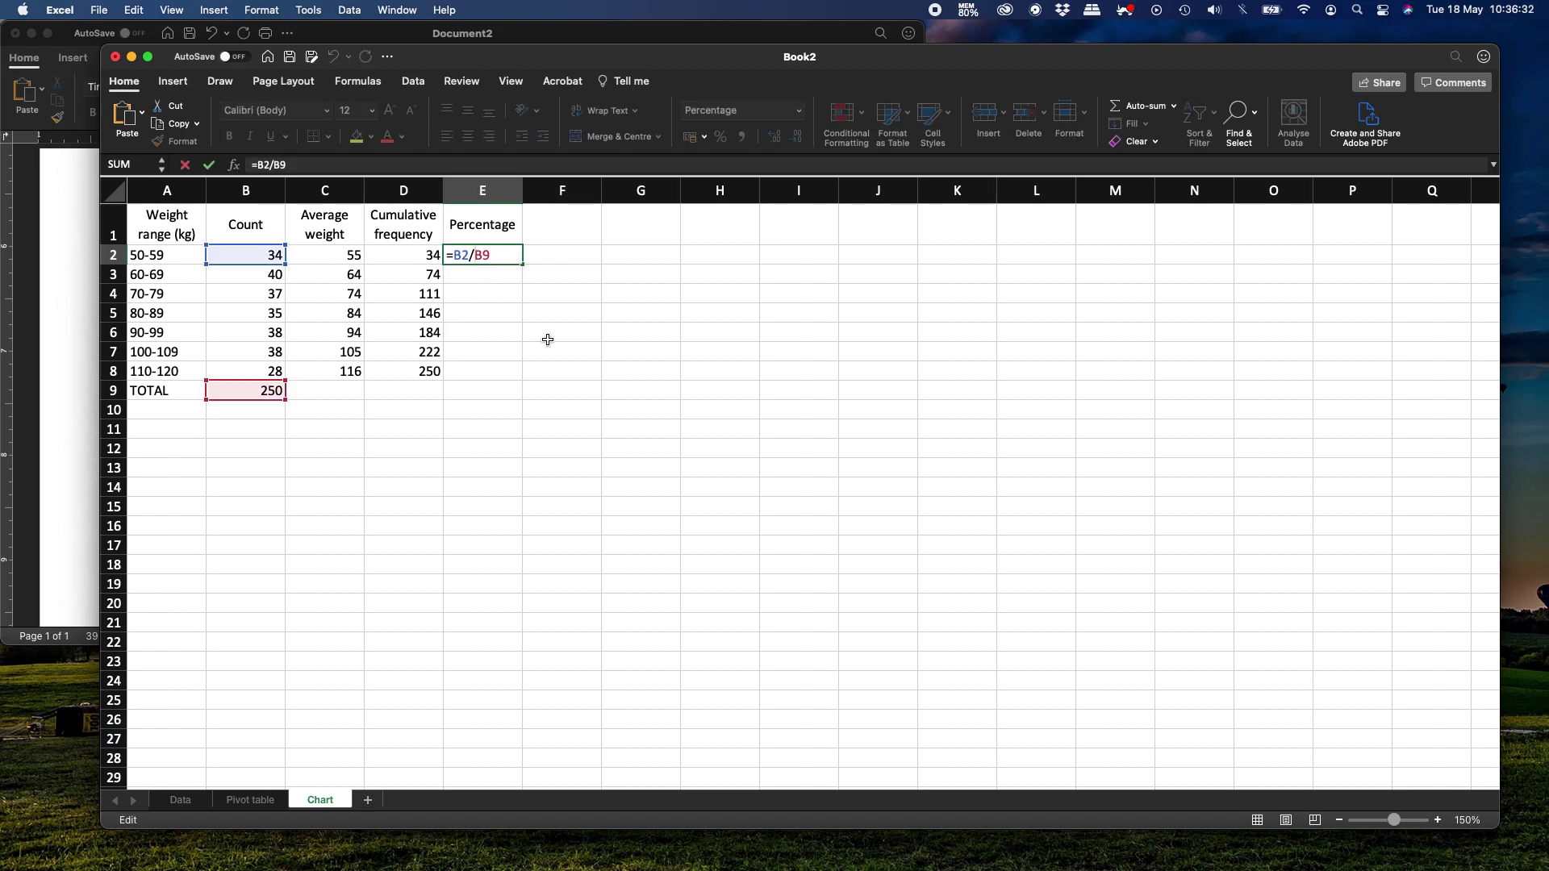
pyautogui.write('$B$')
pyautogui.press('Return')
# - Copy the percentage formula from E2 down to E8 for all the weight ranges
pyautogui.press('Up')
pyautogui.press('super+c')
pyautogui.hotkey('shift', 'Down')
pyautogui.hotkey('shift', 'Down')
pyautogui.hotkey('shift', 'Down')
pyautogui.hotkey('shift', 'Down')
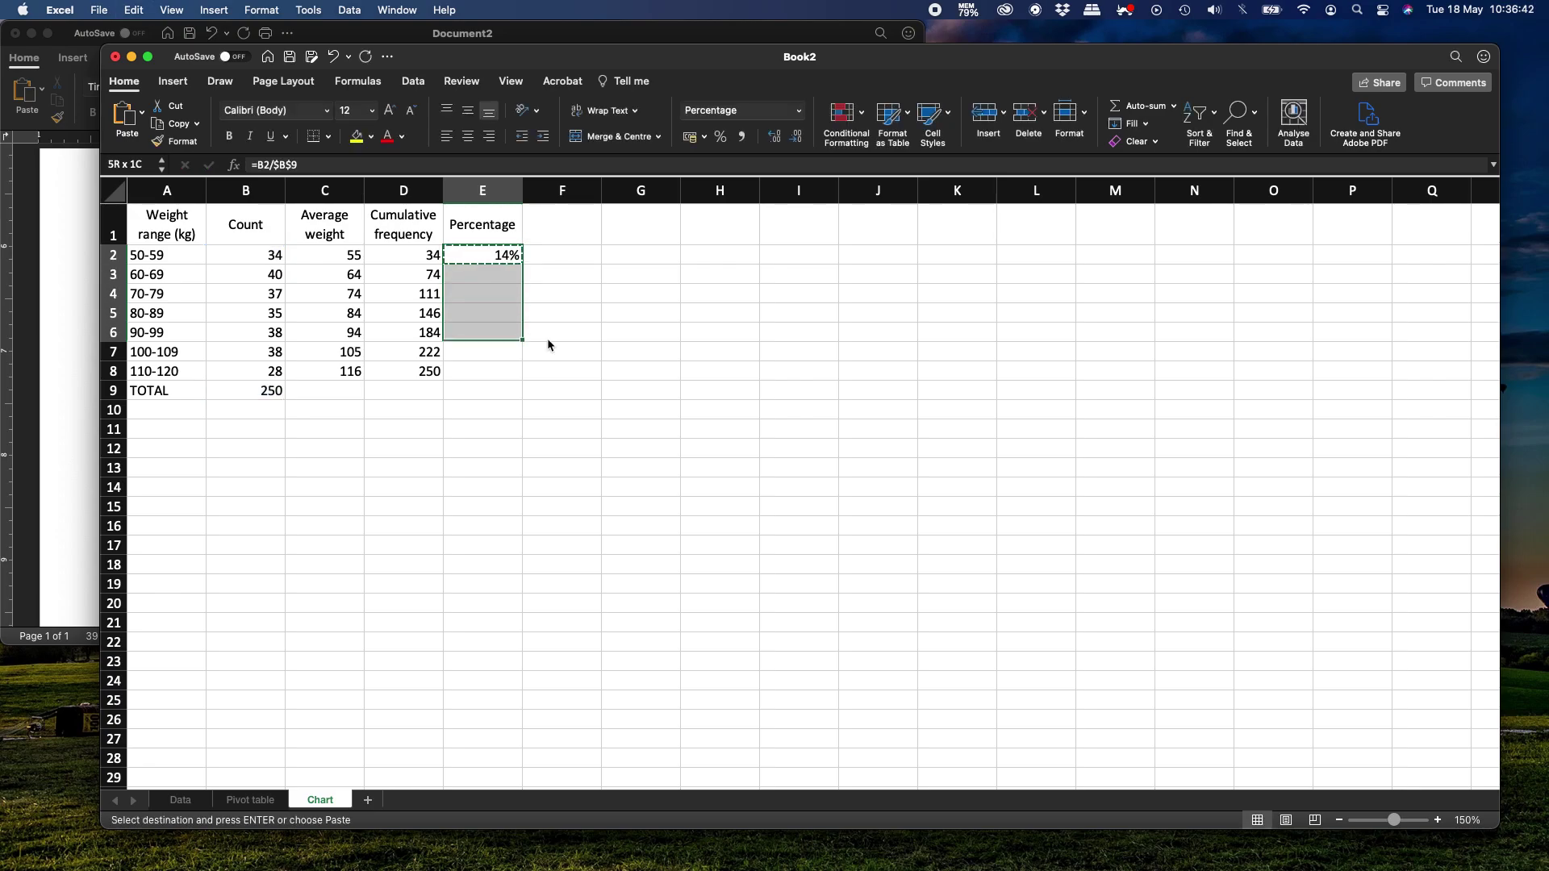
pyautogui.hotkey('shift', 'Down')
pyautogui.hotkey('shift', 'Down')
pyautogui.press('super+v')
pyautogui.press('Down')
pyautogui.press('Escape')
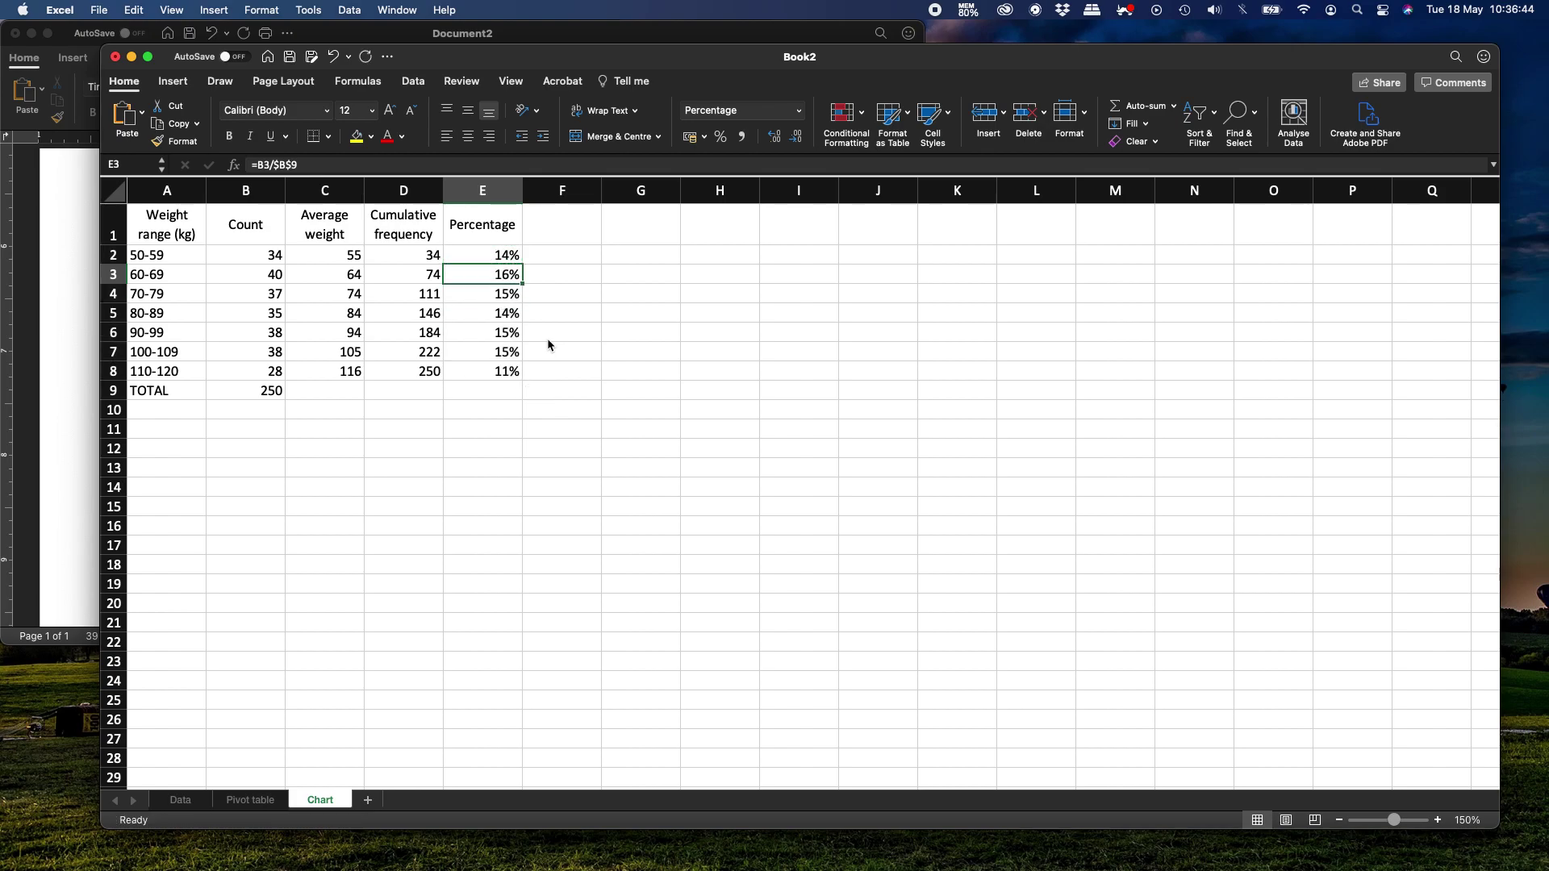
# - Total the percentages in E9 with a SUM formula over E2:E8
pyautogui.press('Down')
pyautogui.press('Down')
pyautogui.press('Up')
pyautogui.press('Up')
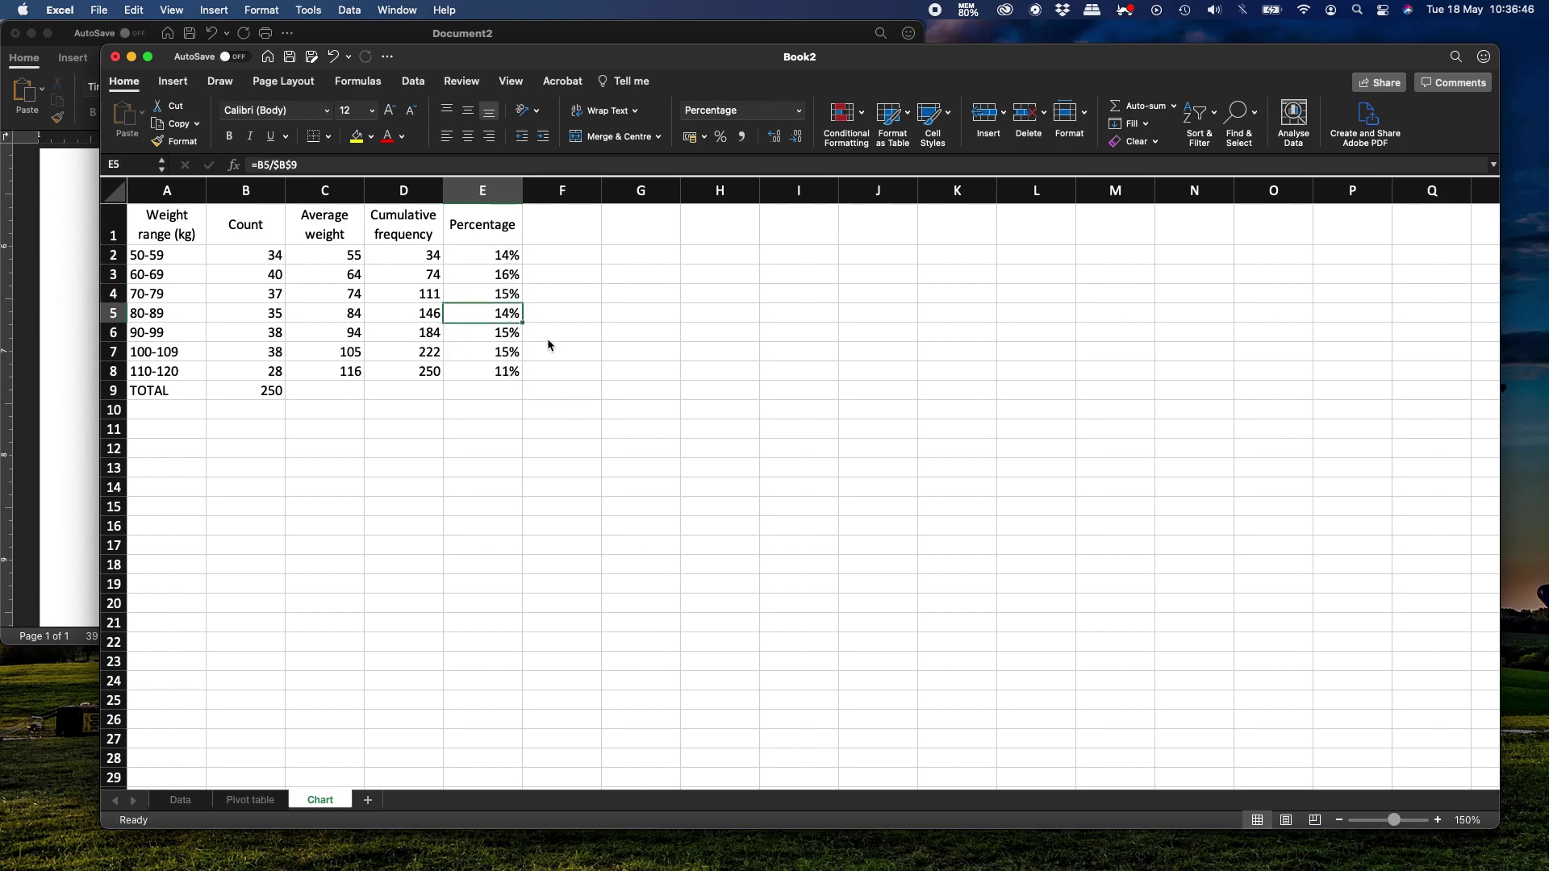
pyautogui.press('Down')
pyautogui.press('Down')
pyautogui.press('Down')
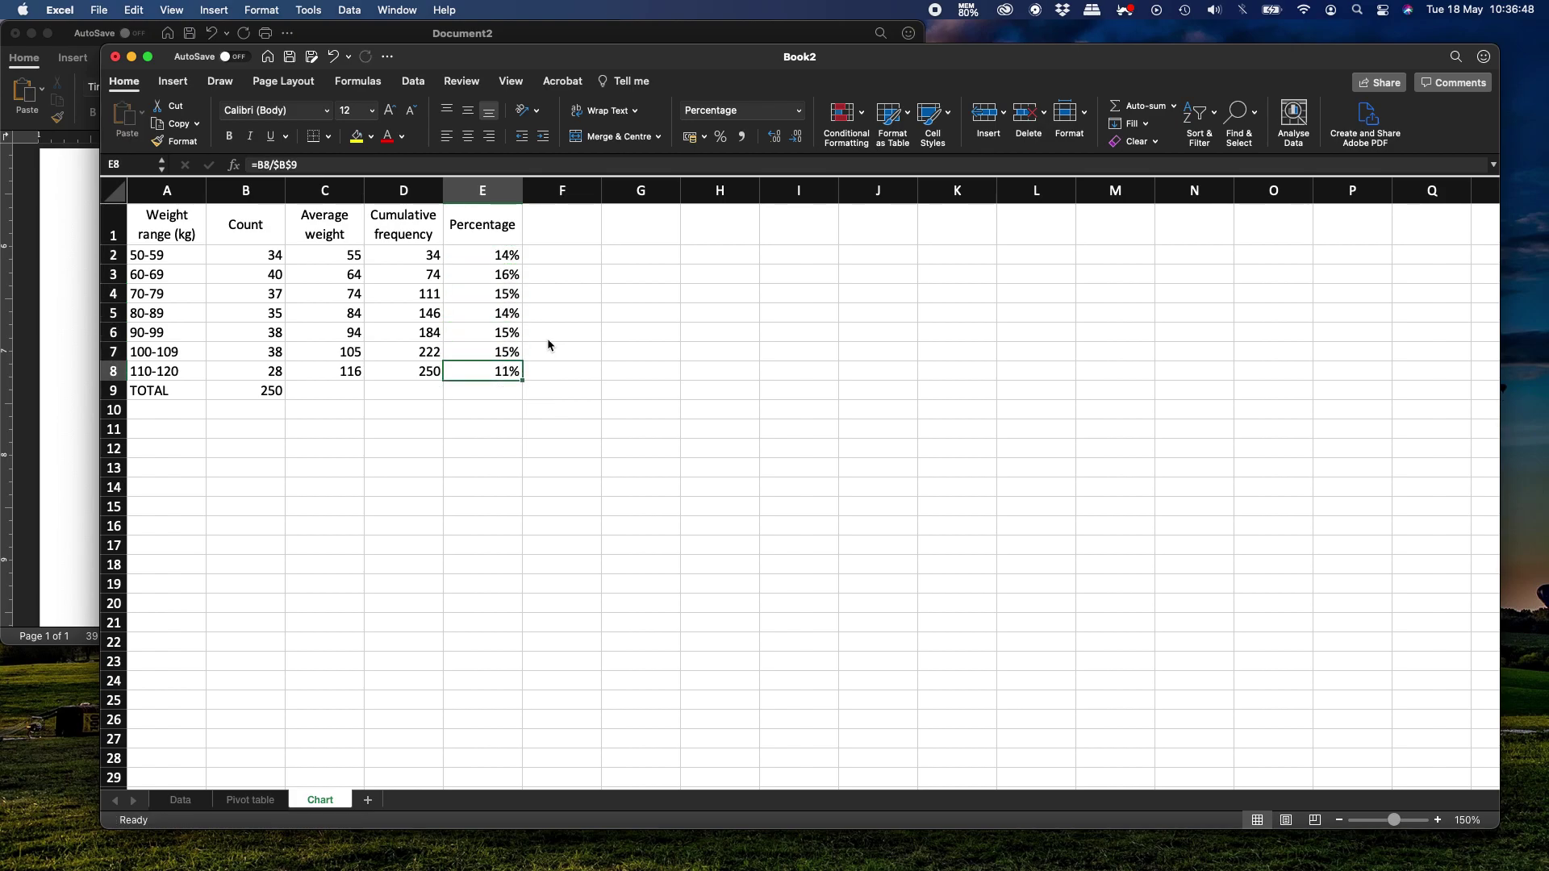
pyautogui.press('Down')
pyautogui.write('=')
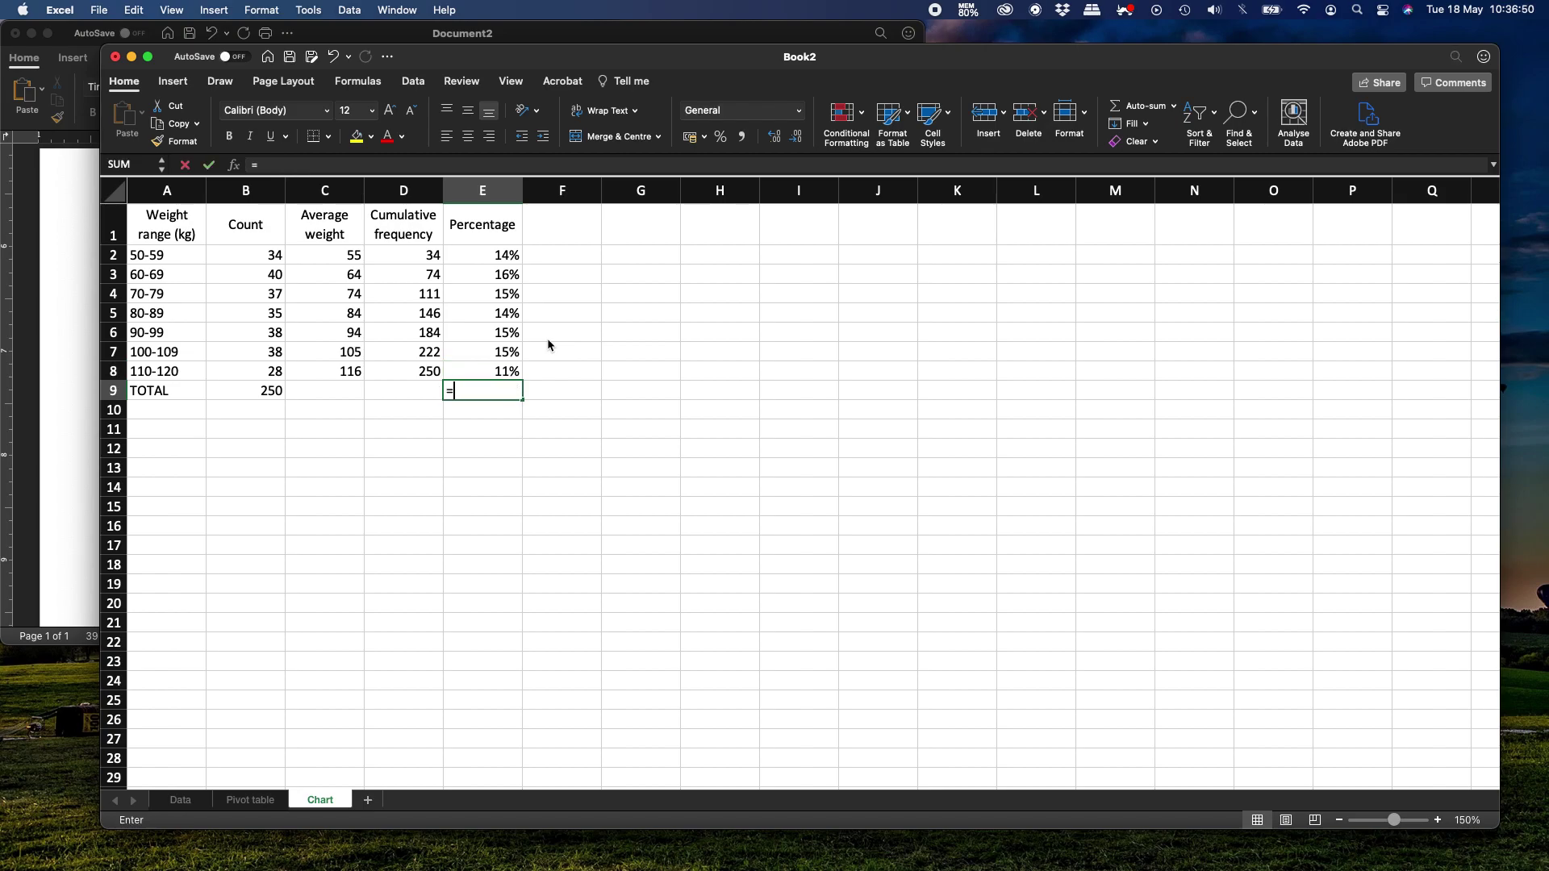
pyautogui.write('sum(')
pyautogui.press('Up')
pyautogui.press('Up')
pyautogui.press('Up')
pyautogui.press('Up')
pyautogui.press('Up')
pyautogui.press('Up')
pyautogui.press('Up')
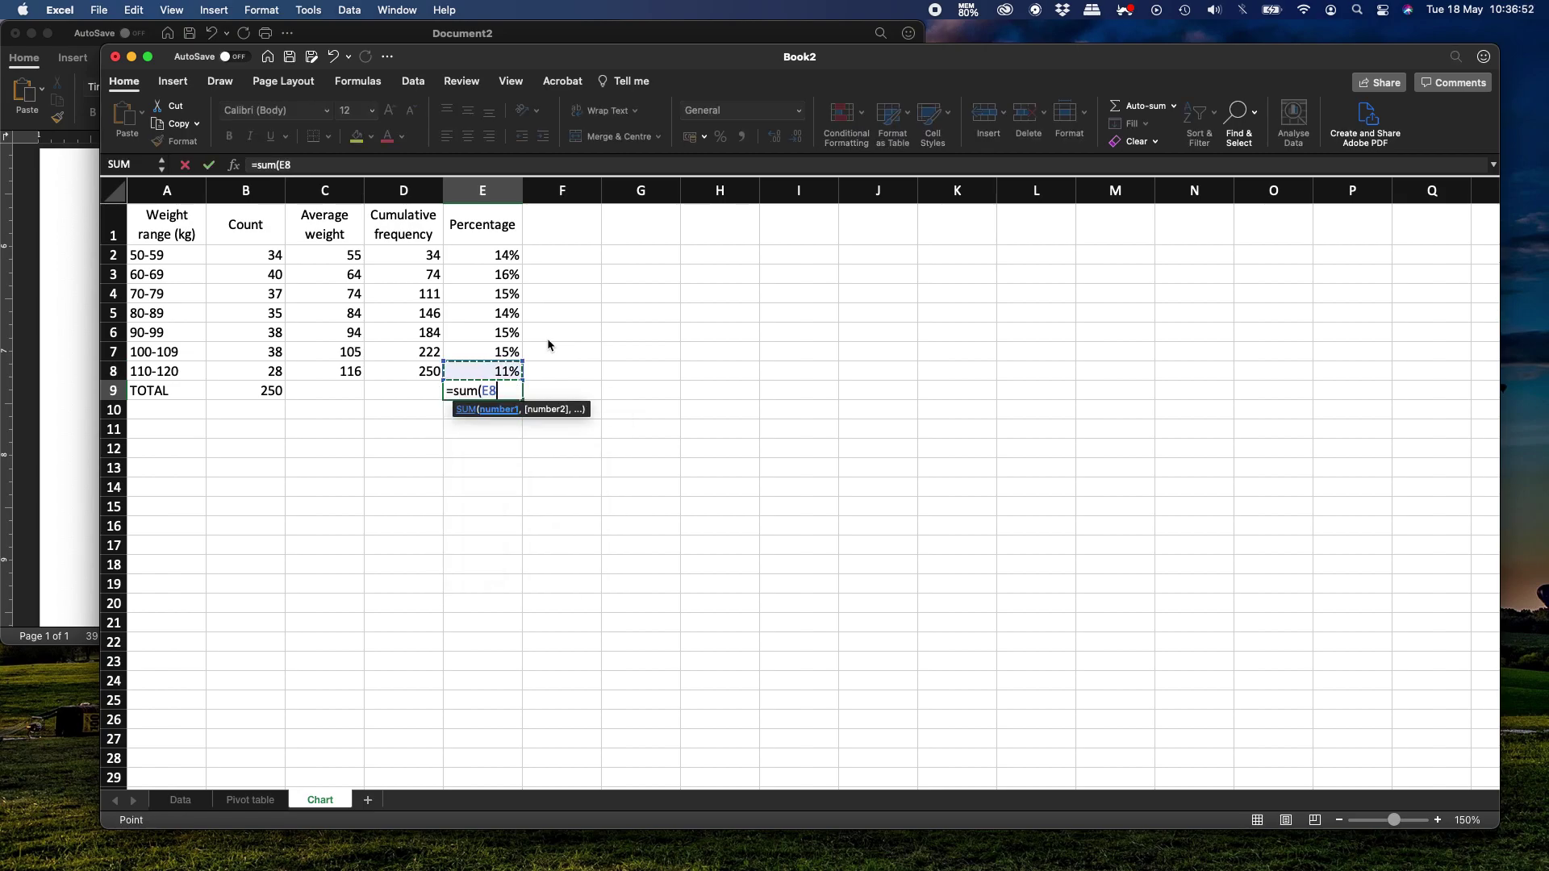
pyautogui.hotkey('shift', 'Down')
pyautogui.hotkey('shift', 'Down')
pyautogui.hotkey('shift', 'Down')
pyautogui.hotkey('shift', 'Down')
pyautogui.hotkey('shift', 'Down')
pyautogui.hotkey('shift', 'Down')
pyautogui.write(')')
pyautogui.press('Return')
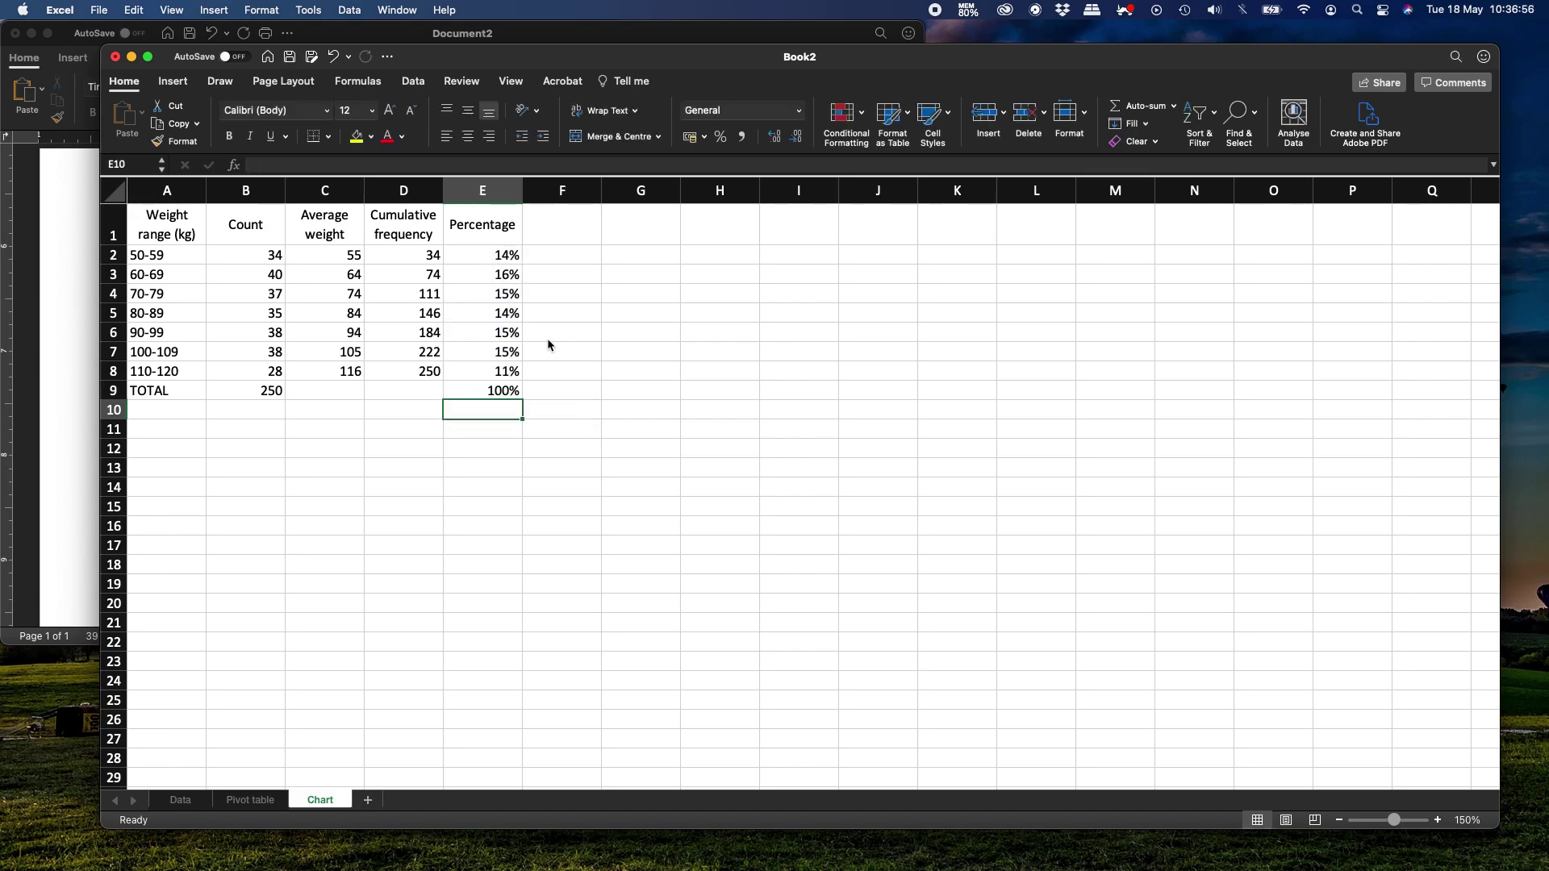
# - Insert an empty 2-D clustered column chart and enlarge it beside the table to span about columns G to O, rows 2 to 26
pyautogui.click(627, 274)
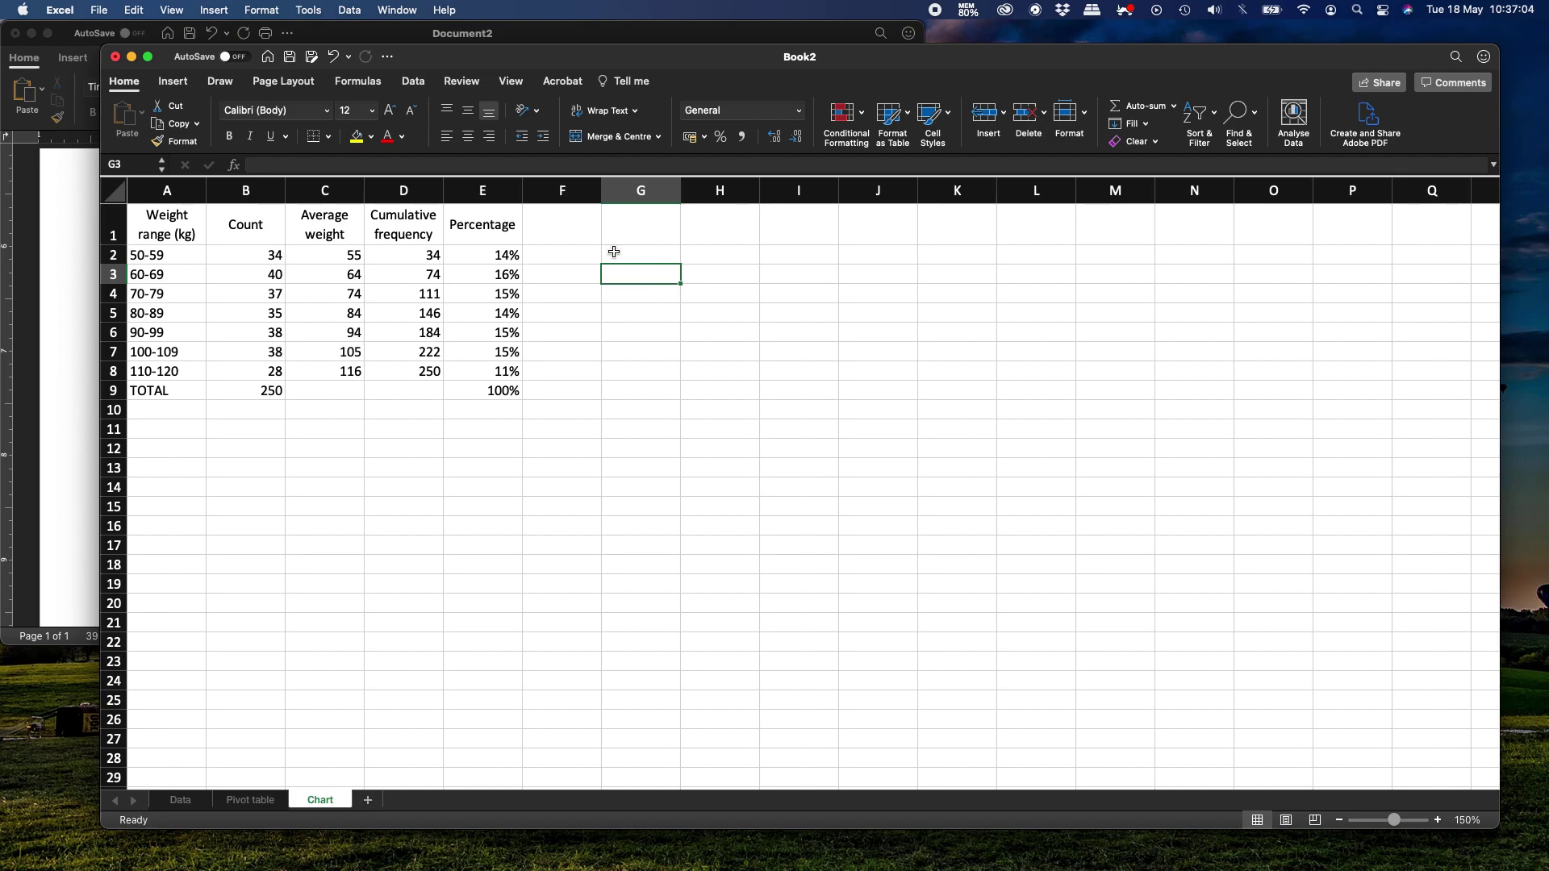
pyautogui.click(609, 251)
pyautogui.click(170, 81)
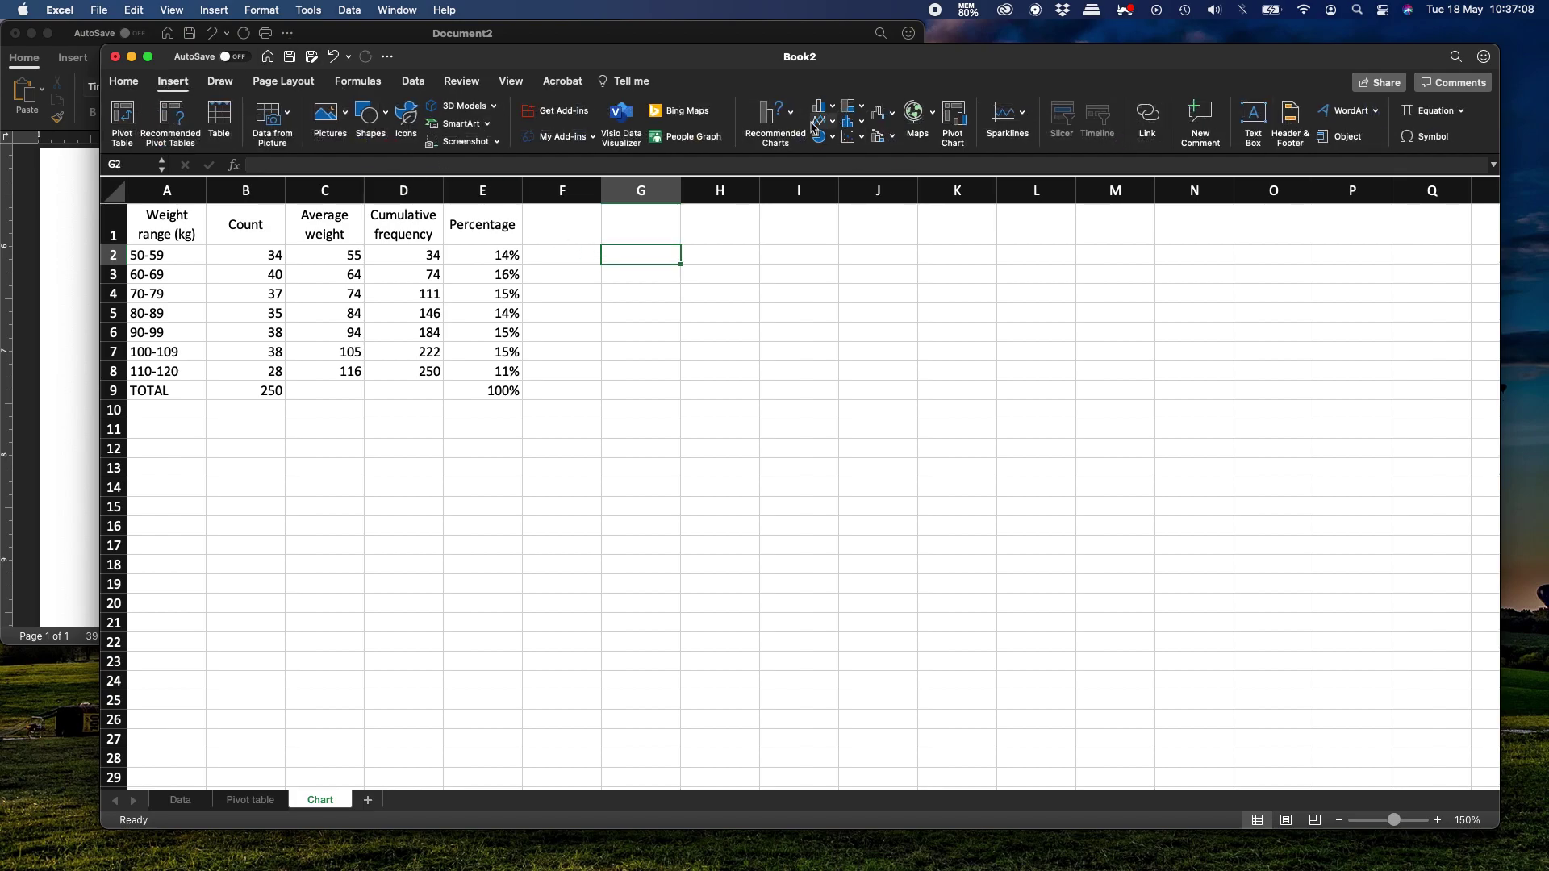
pyautogui.click(832, 108)
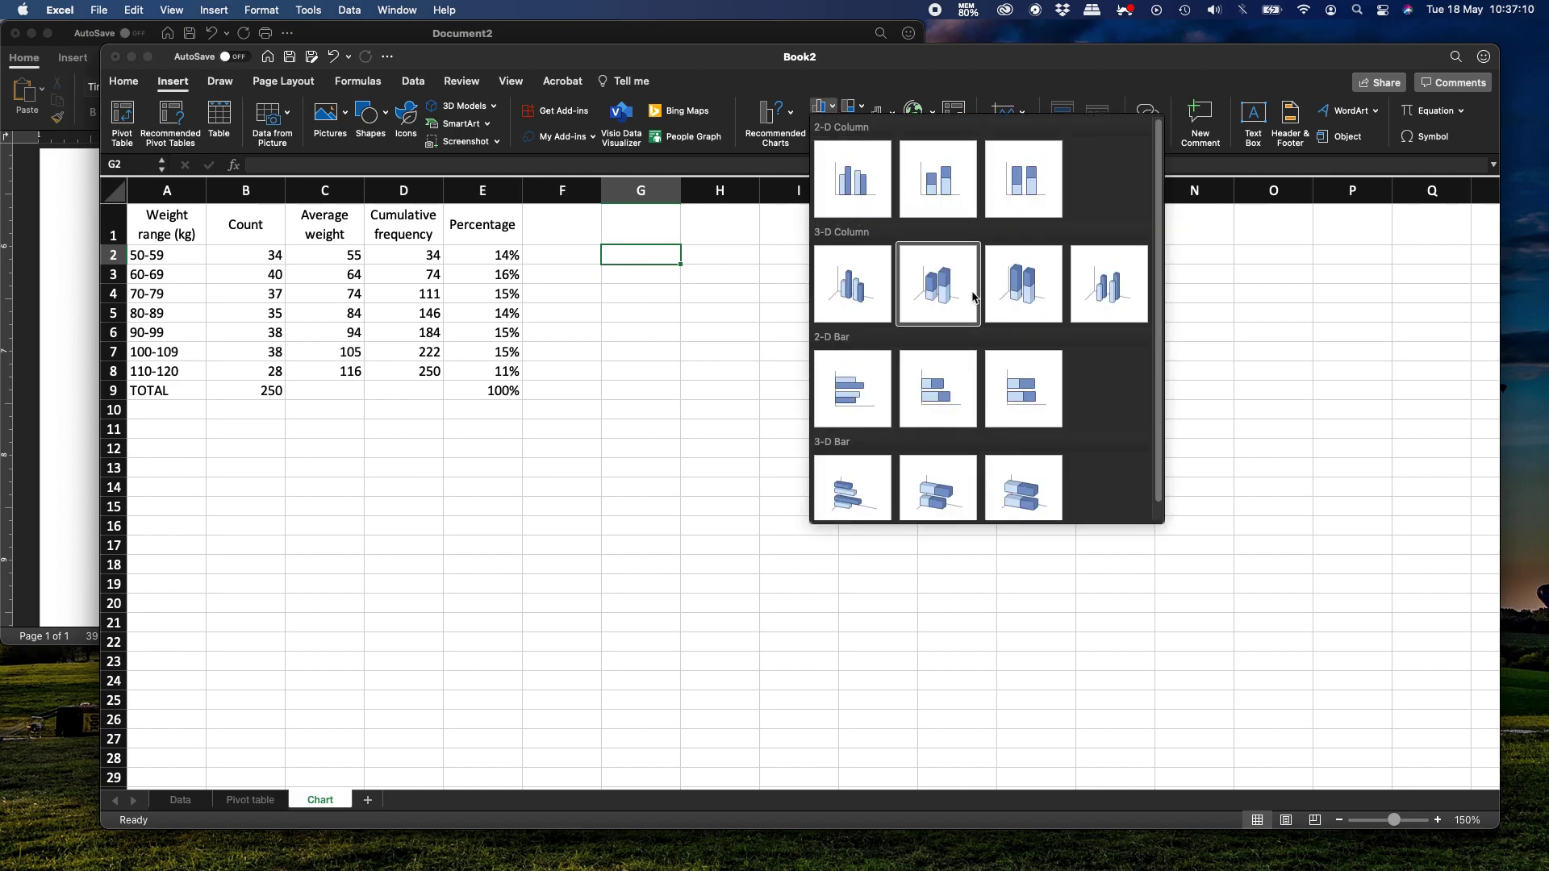
pyautogui.click(847, 181)
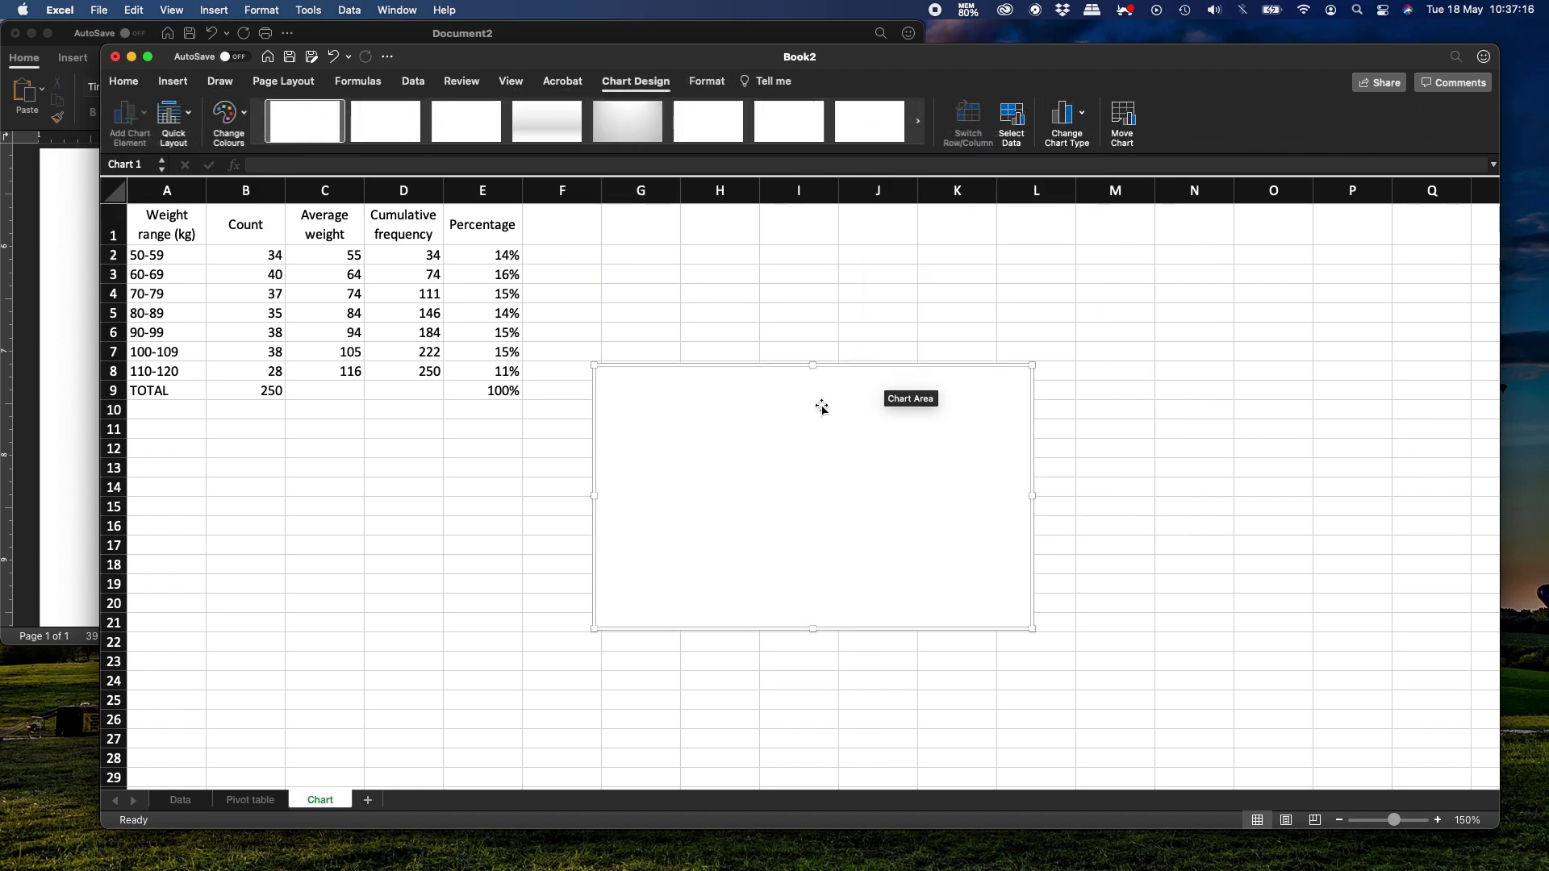
pyautogui.moveTo(733, 369); pyautogui.dragTo(717, 250)
pyautogui.moveTo(1015, 511); pyautogui.dragTo(1326, 731)
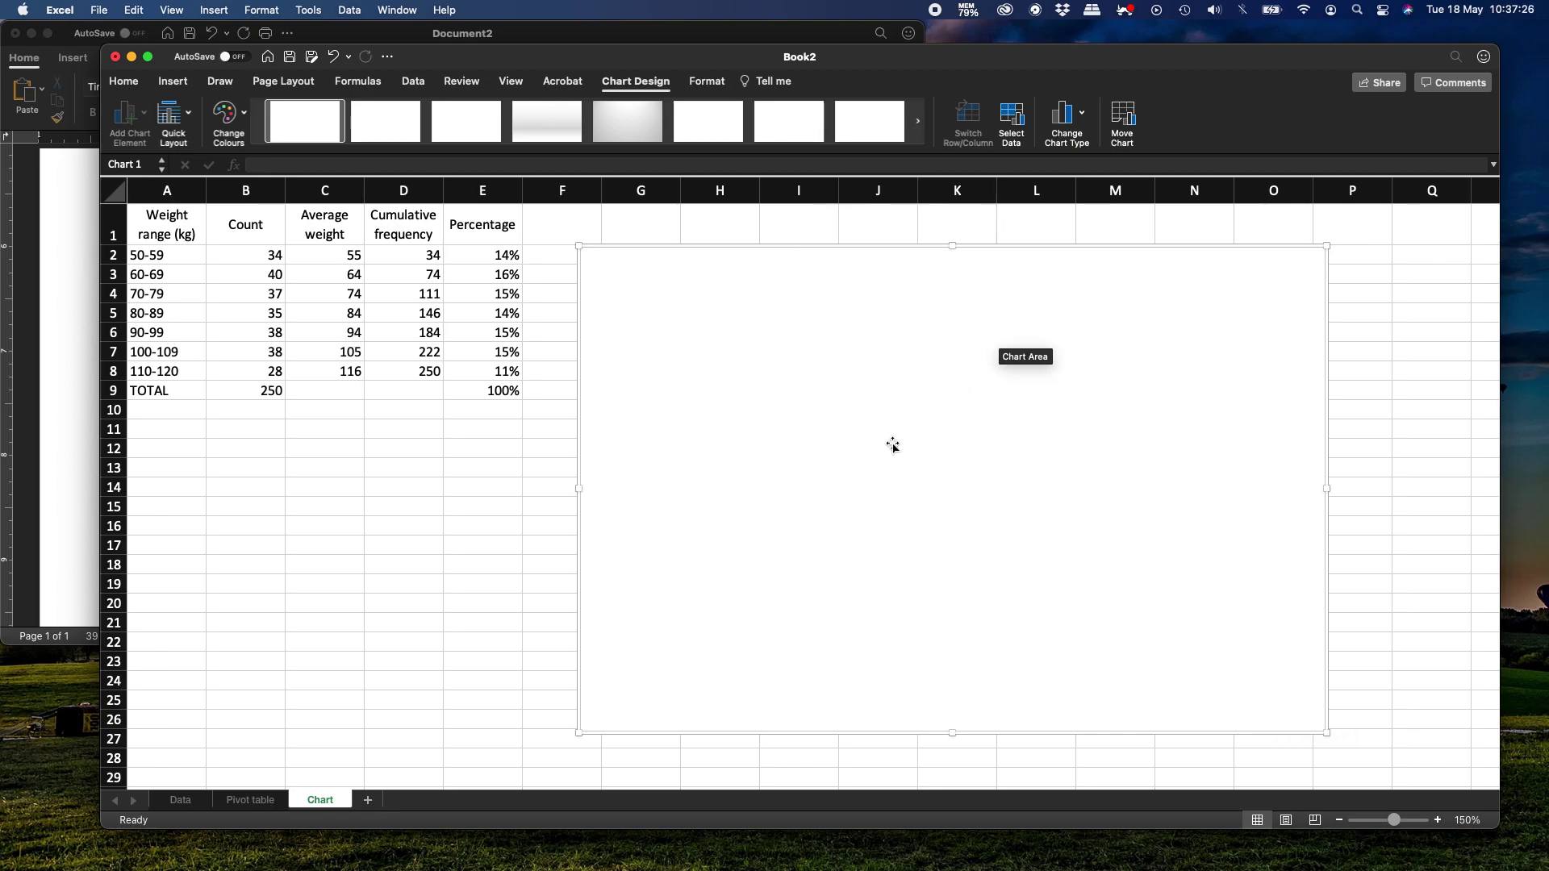
# - Add a data series named Count to the chart with the counts in B2:B8 as its Y values
pyautogui.click(1016, 118)
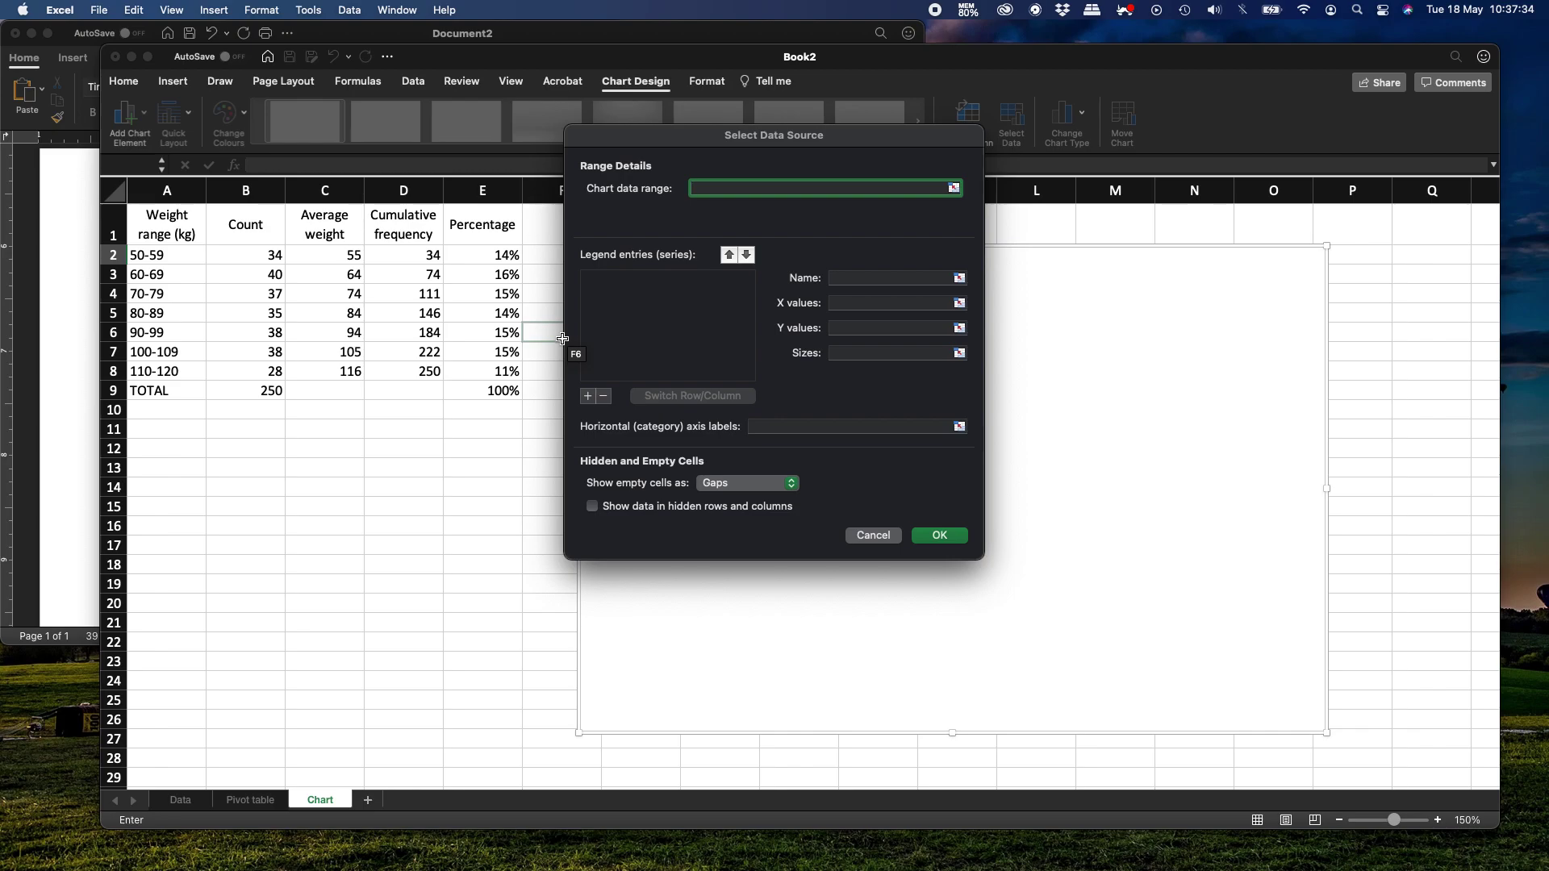
pyautogui.click(589, 396)
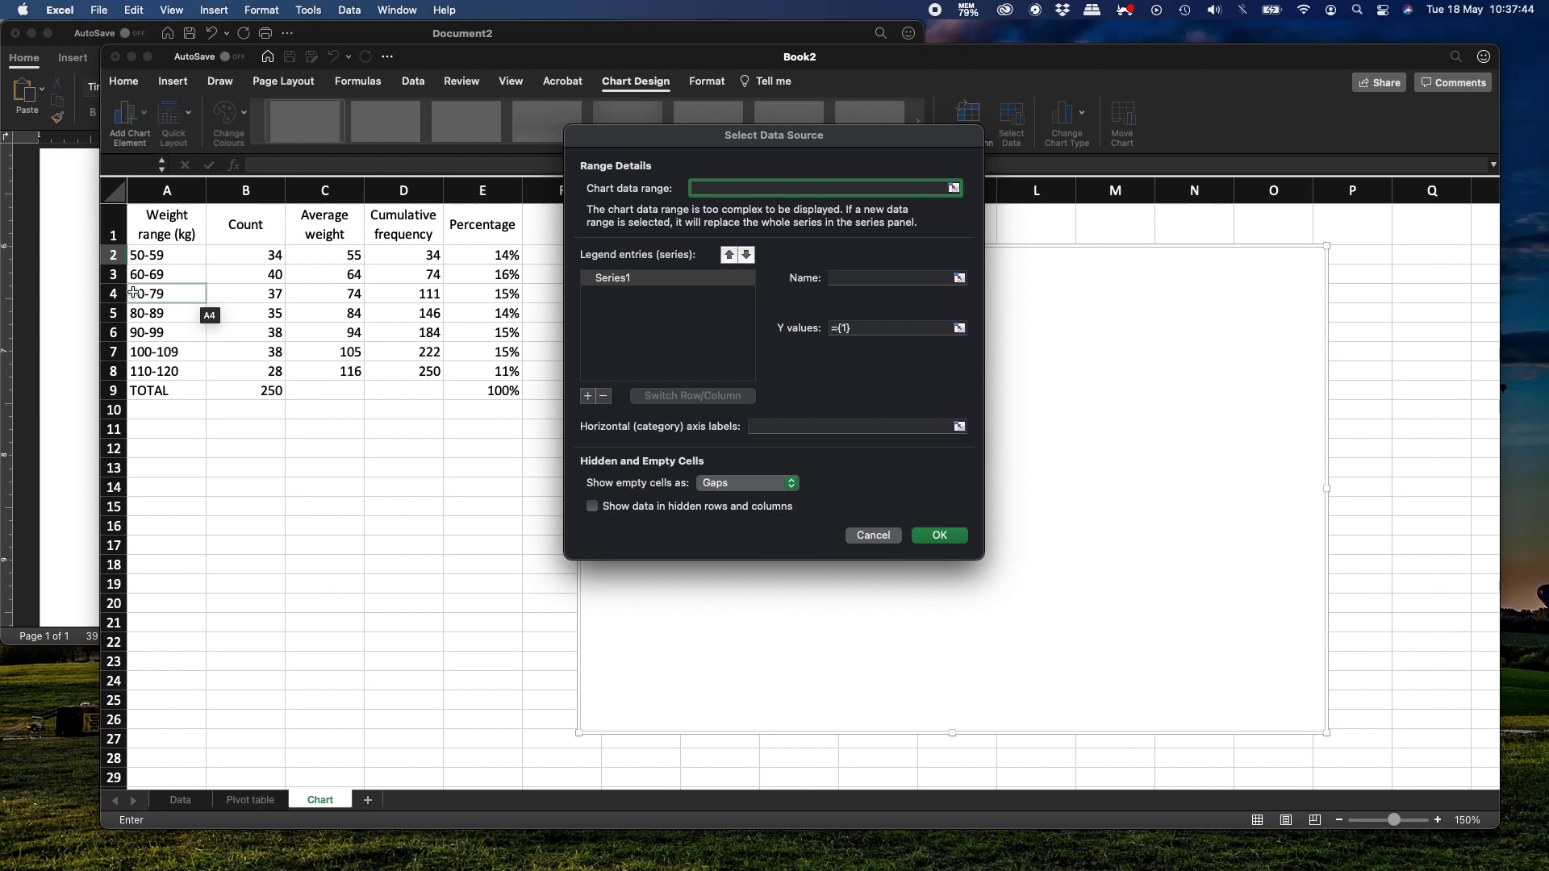
pyautogui.moveTo(146, 253); pyautogui.dragTo(162, 379)
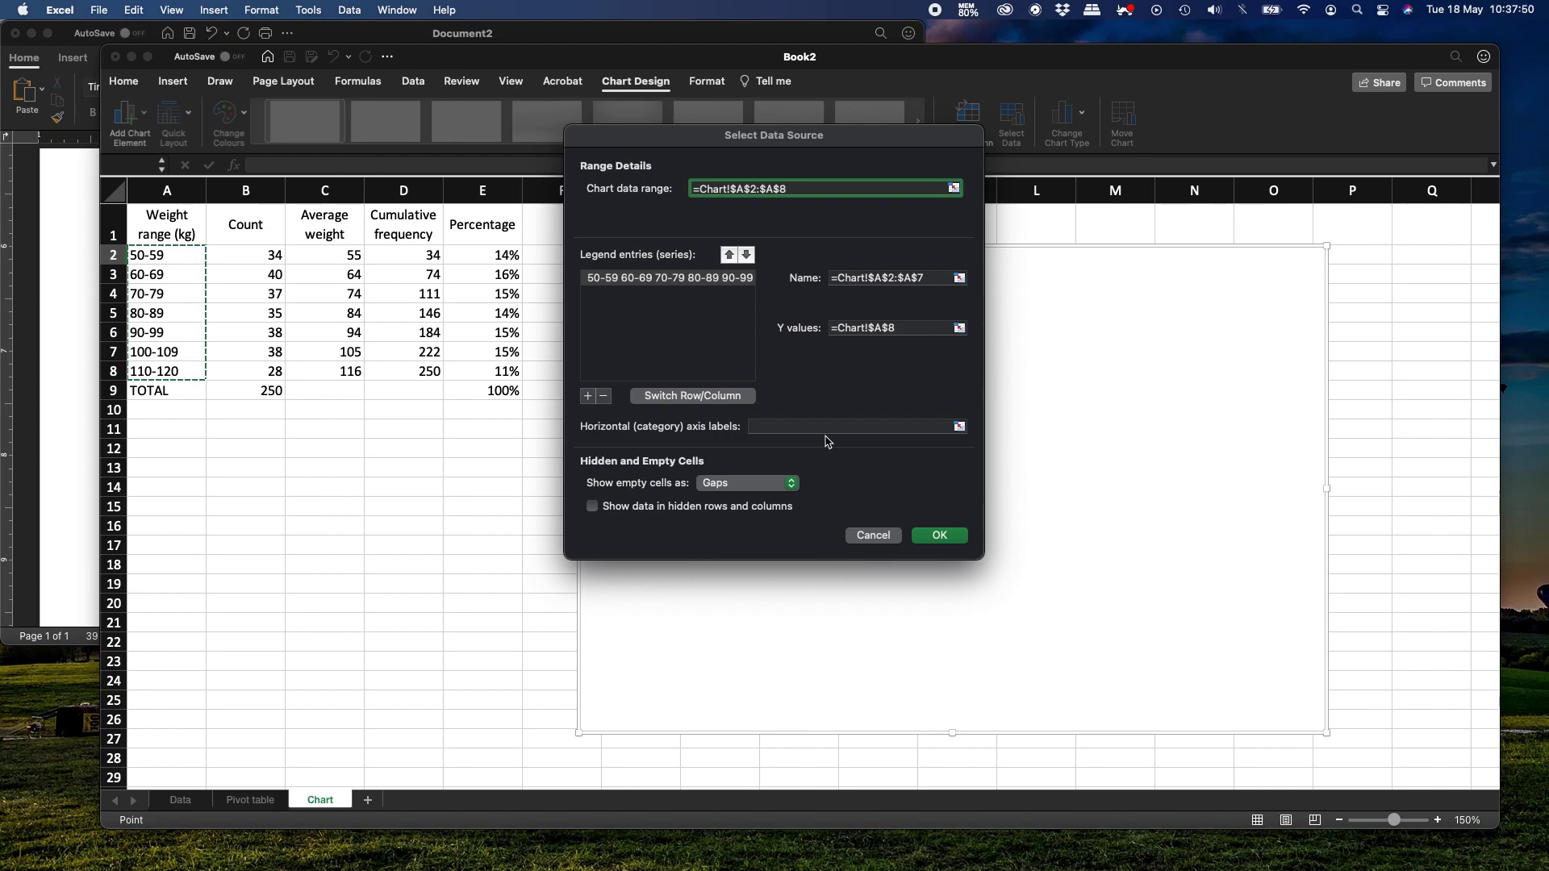
pyautogui.moveTo(217, 254); pyautogui.dragTo(232, 368)
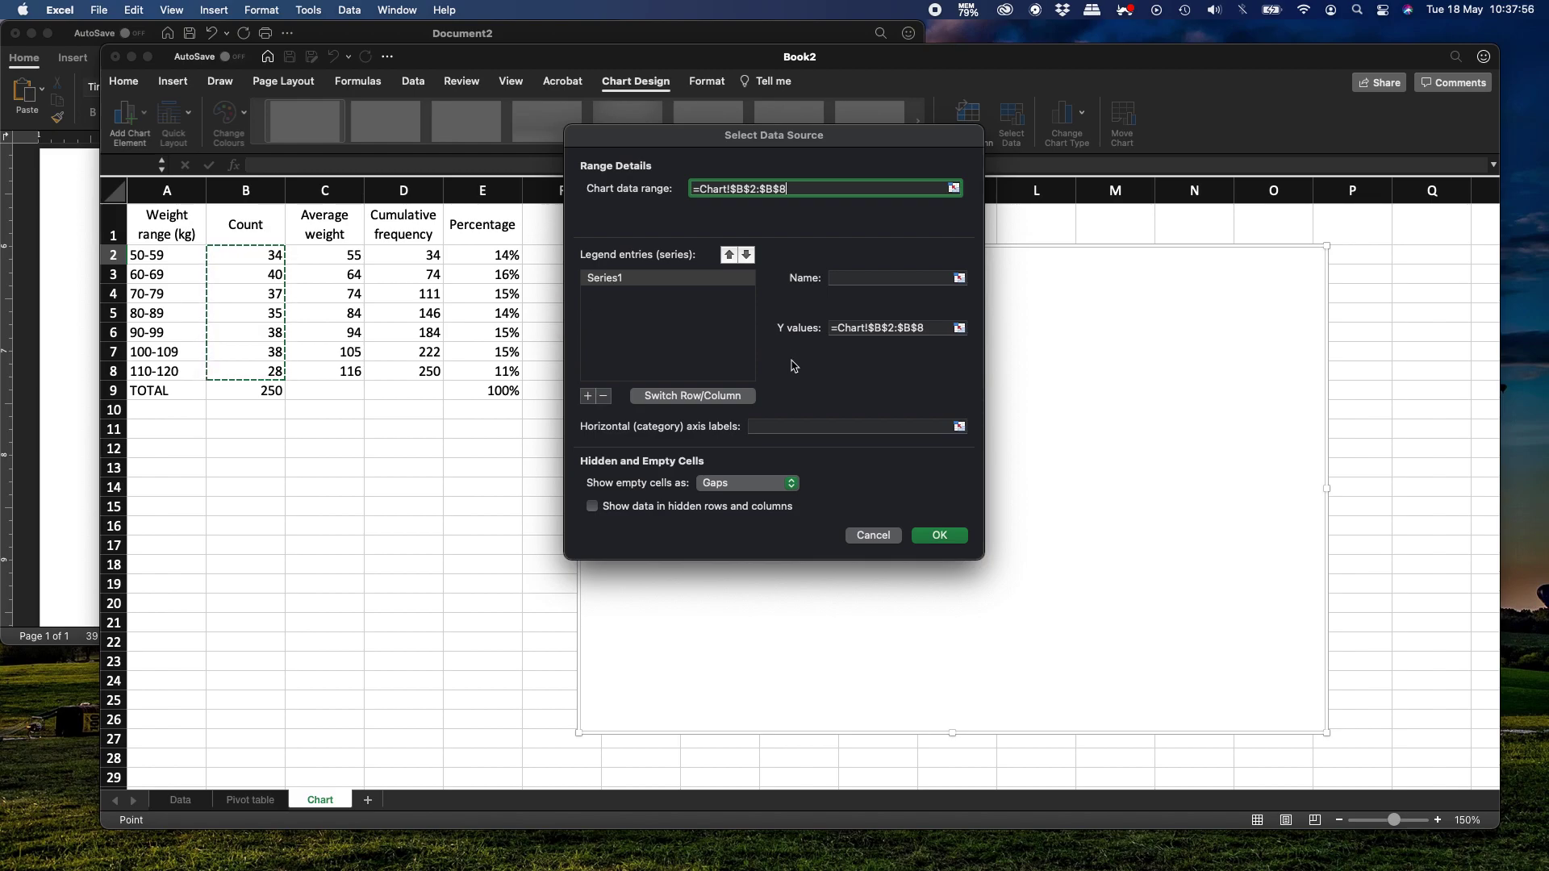
pyautogui.click(863, 279)
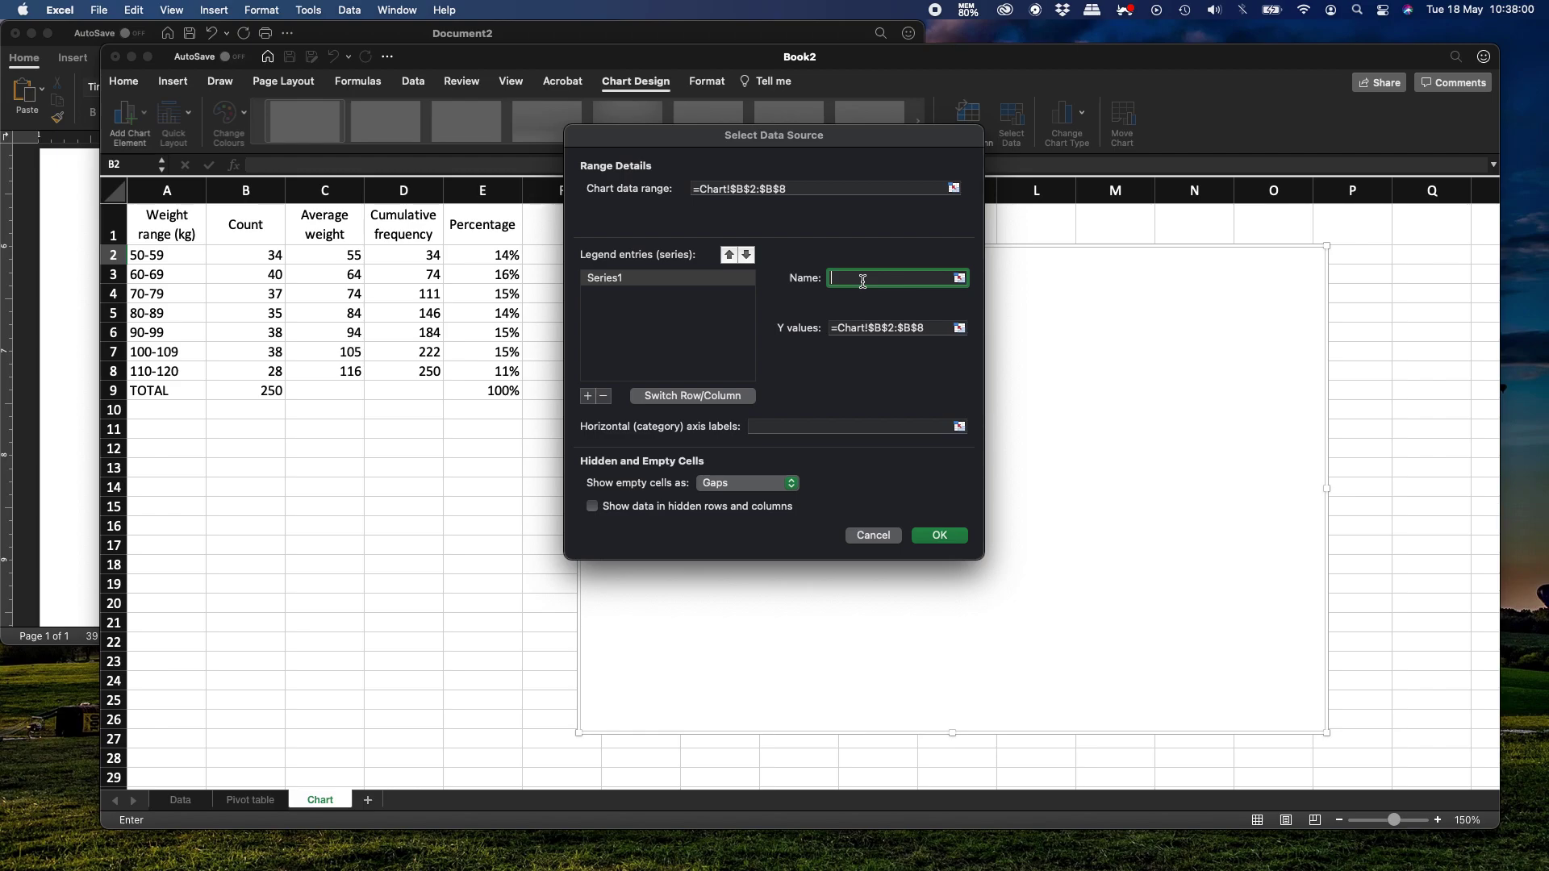
pyautogui.write('Count')
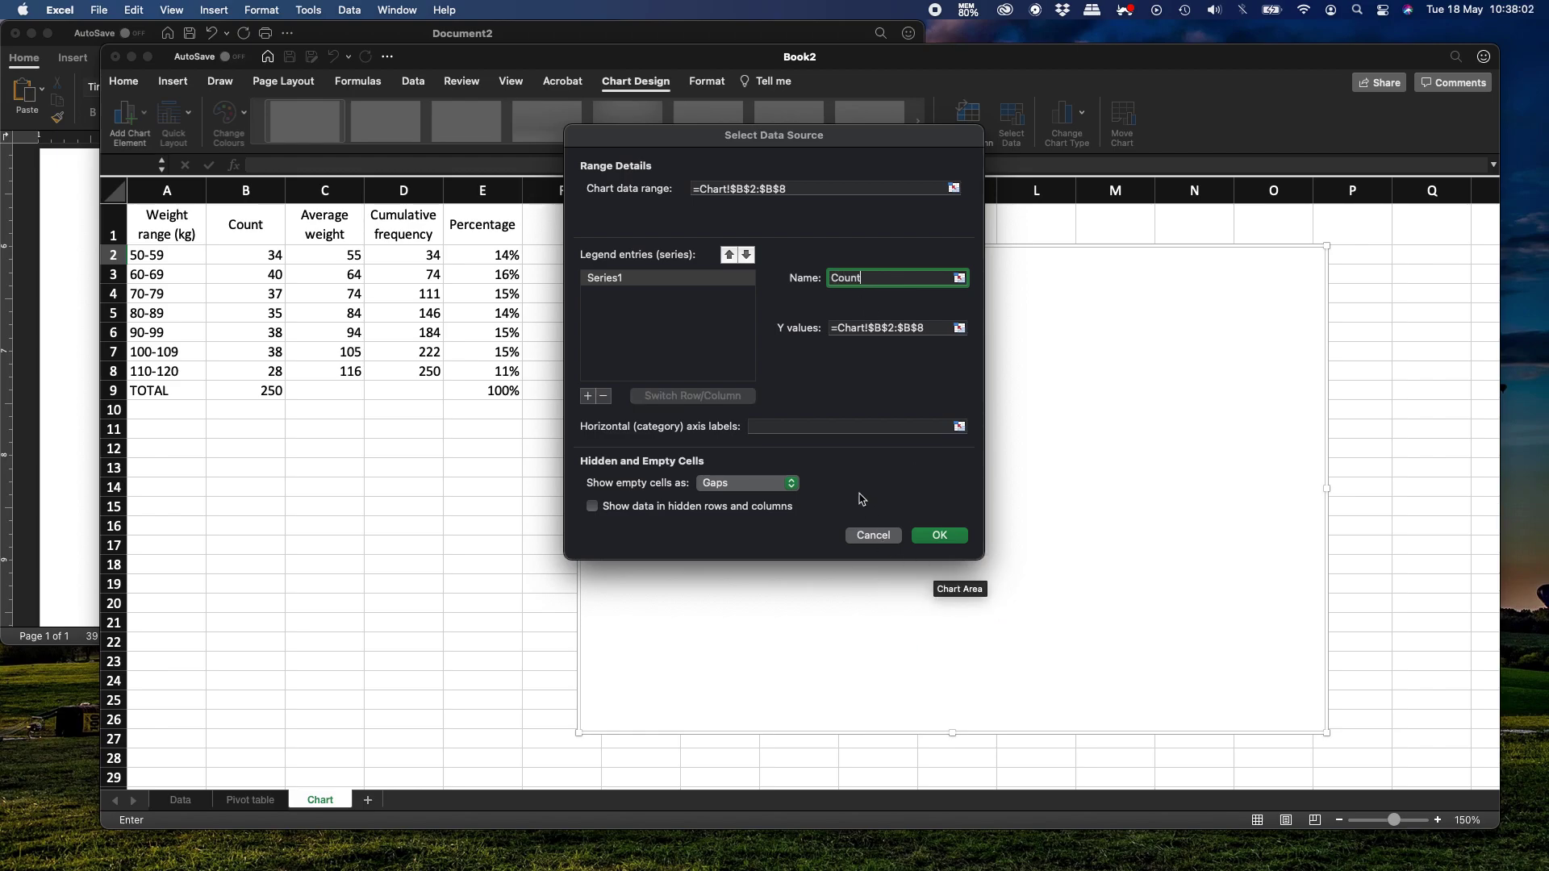
pyautogui.click(936, 536)
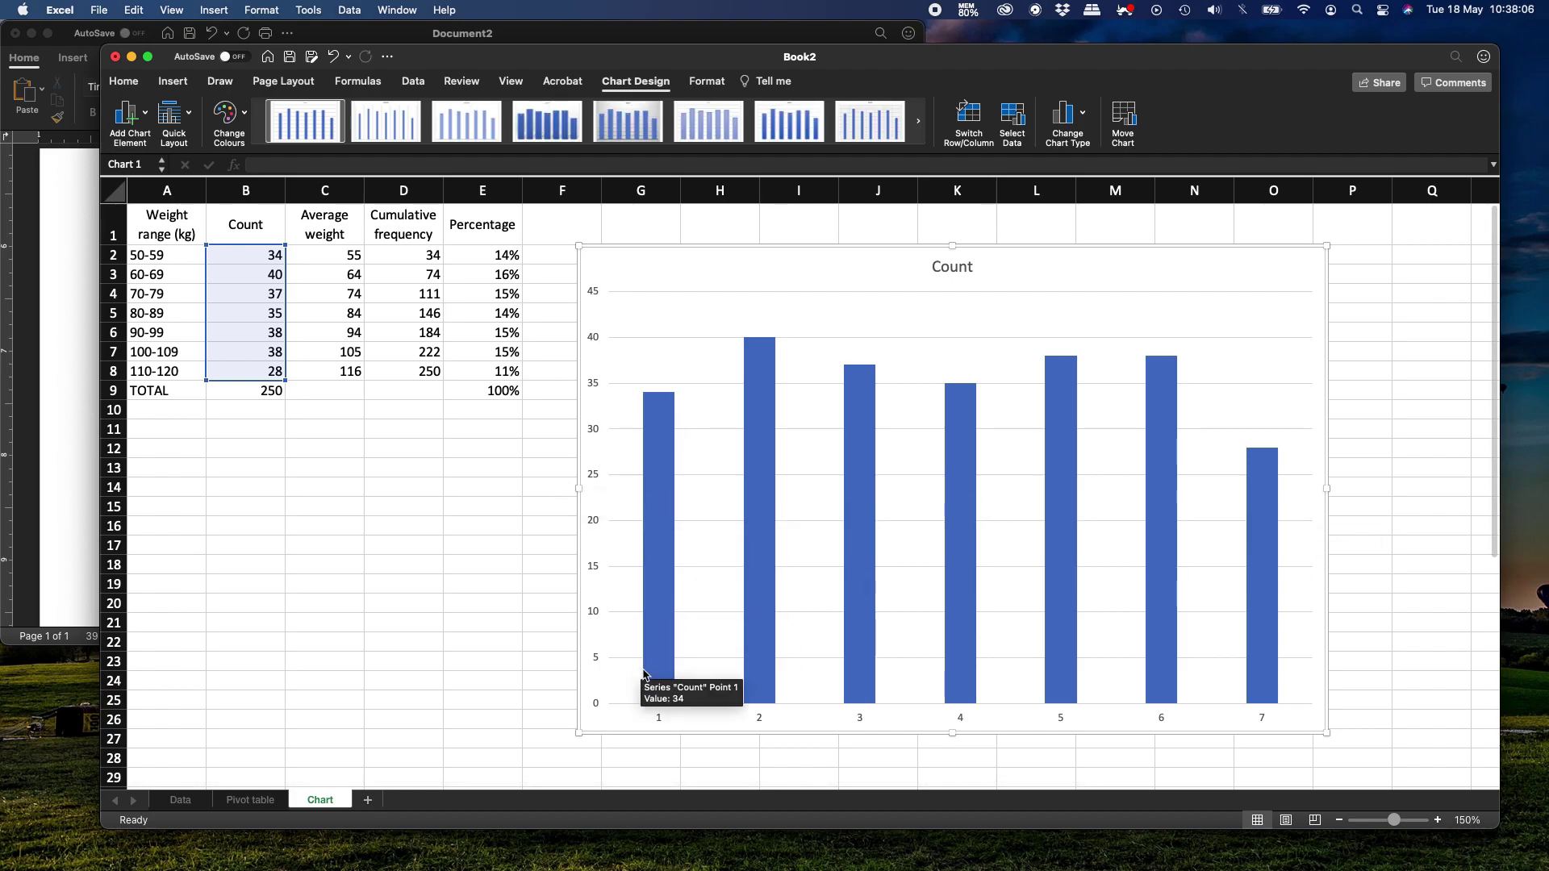
# - Try to assign the weight ranges in A2:A8 as the chart's horizontal axis labels
pyautogui.moveTo(654, 654)
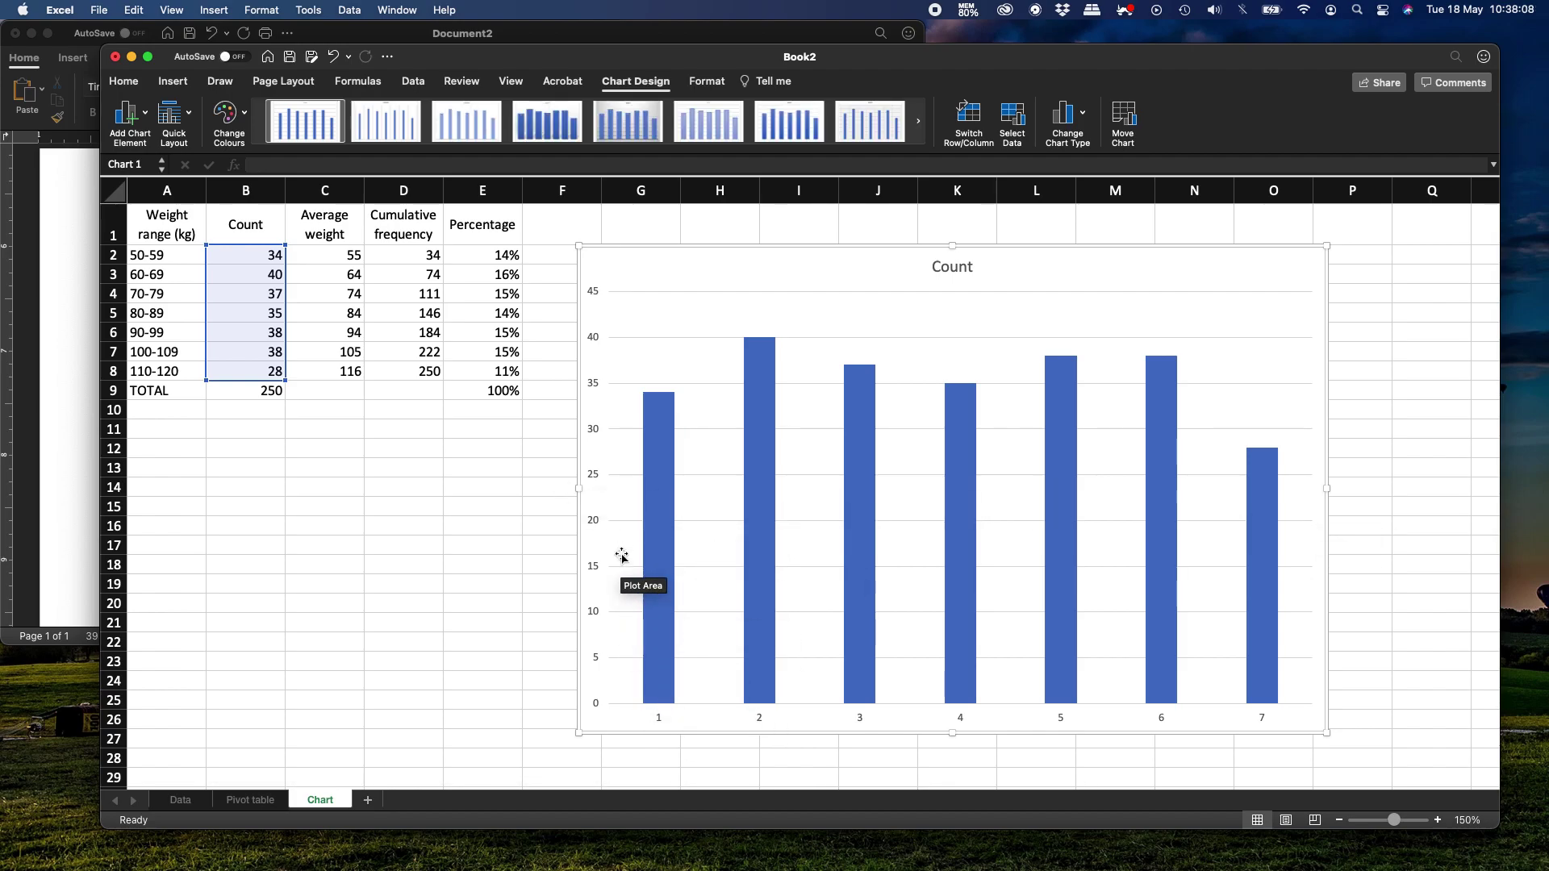
pyautogui.moveTo(761, 395)
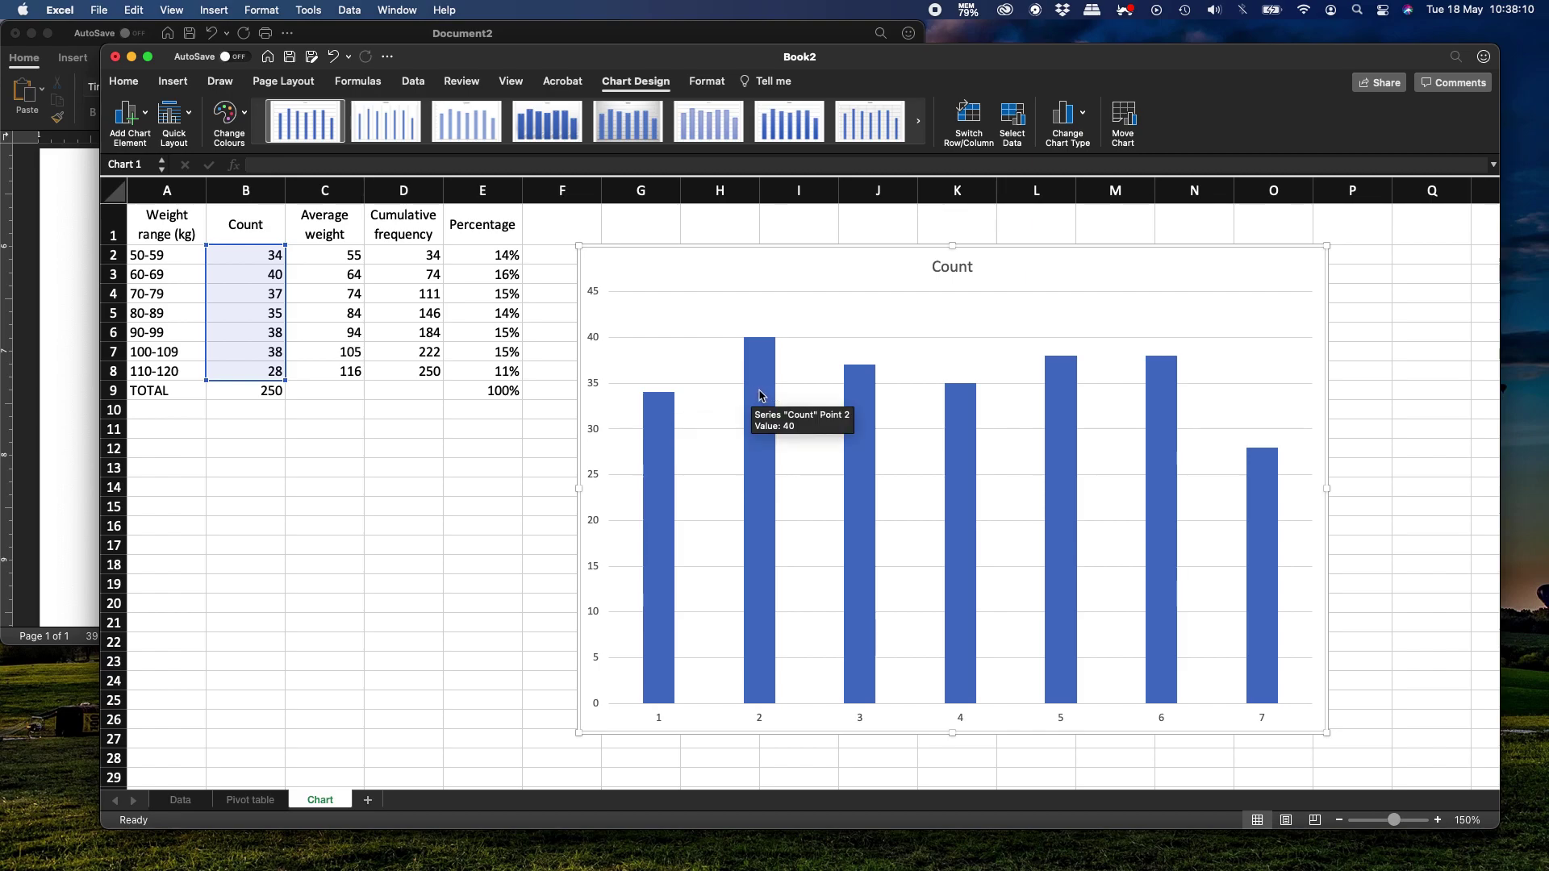
pyautogui.moveTo(857, 400)
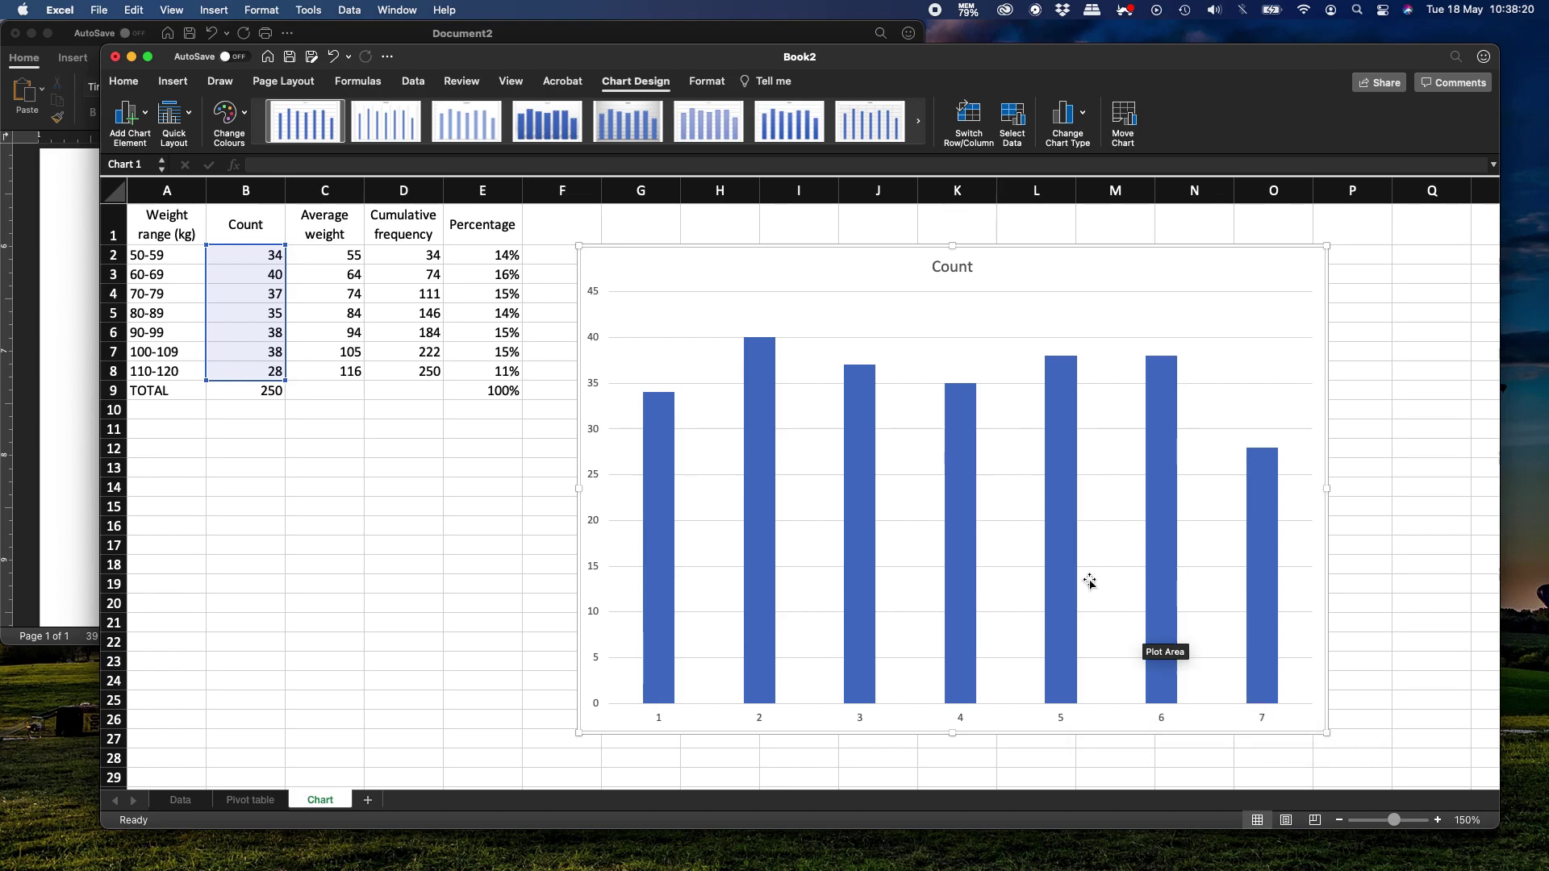
pyautogui.click(1015, 117)
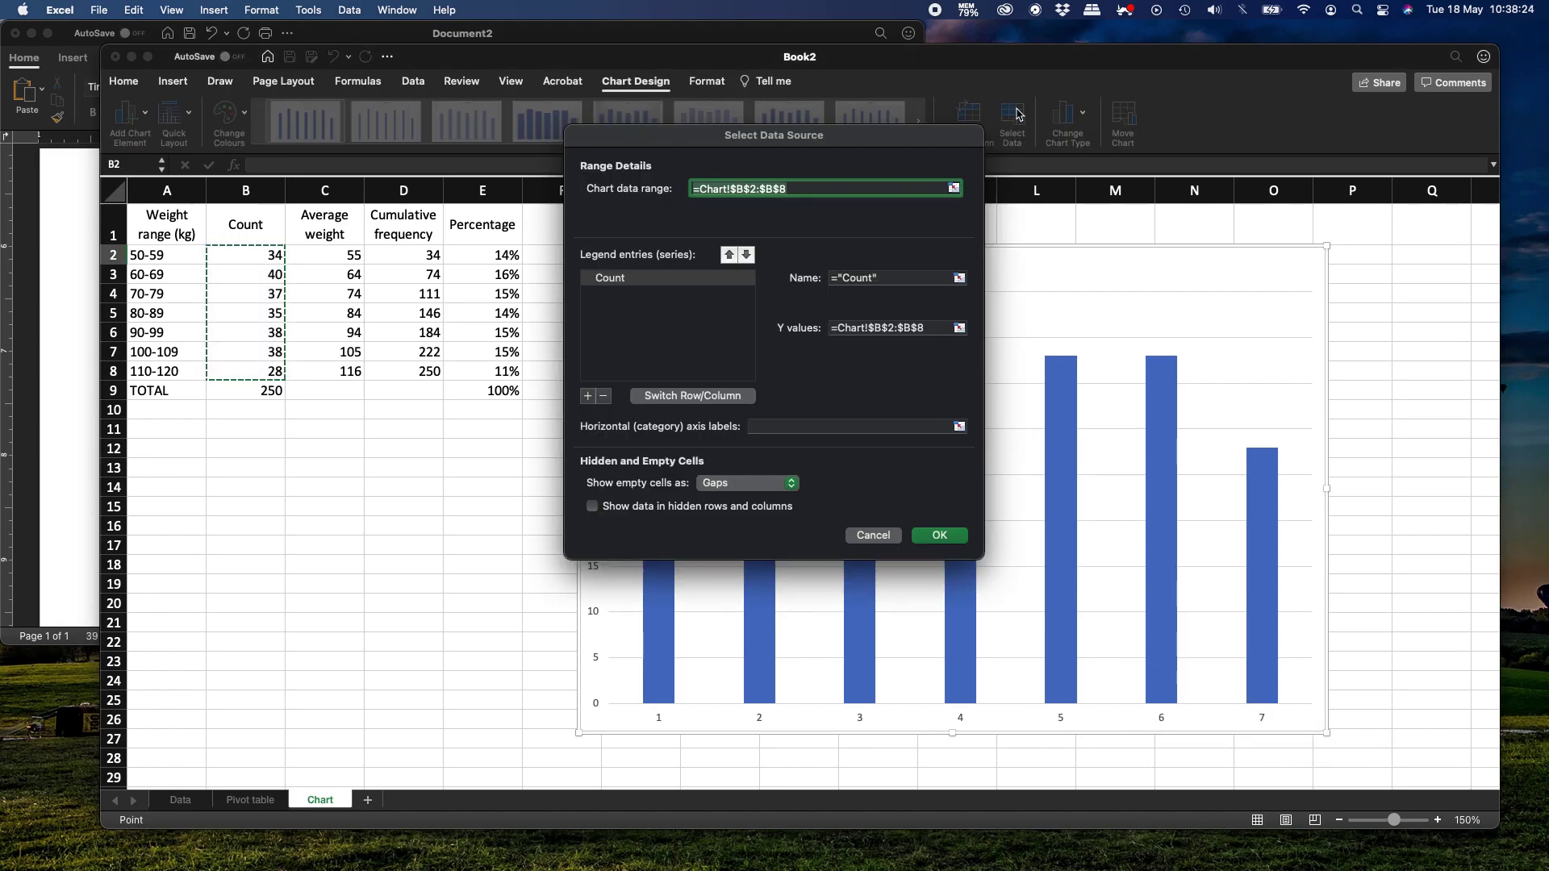
pyautogui.click(668, 338)
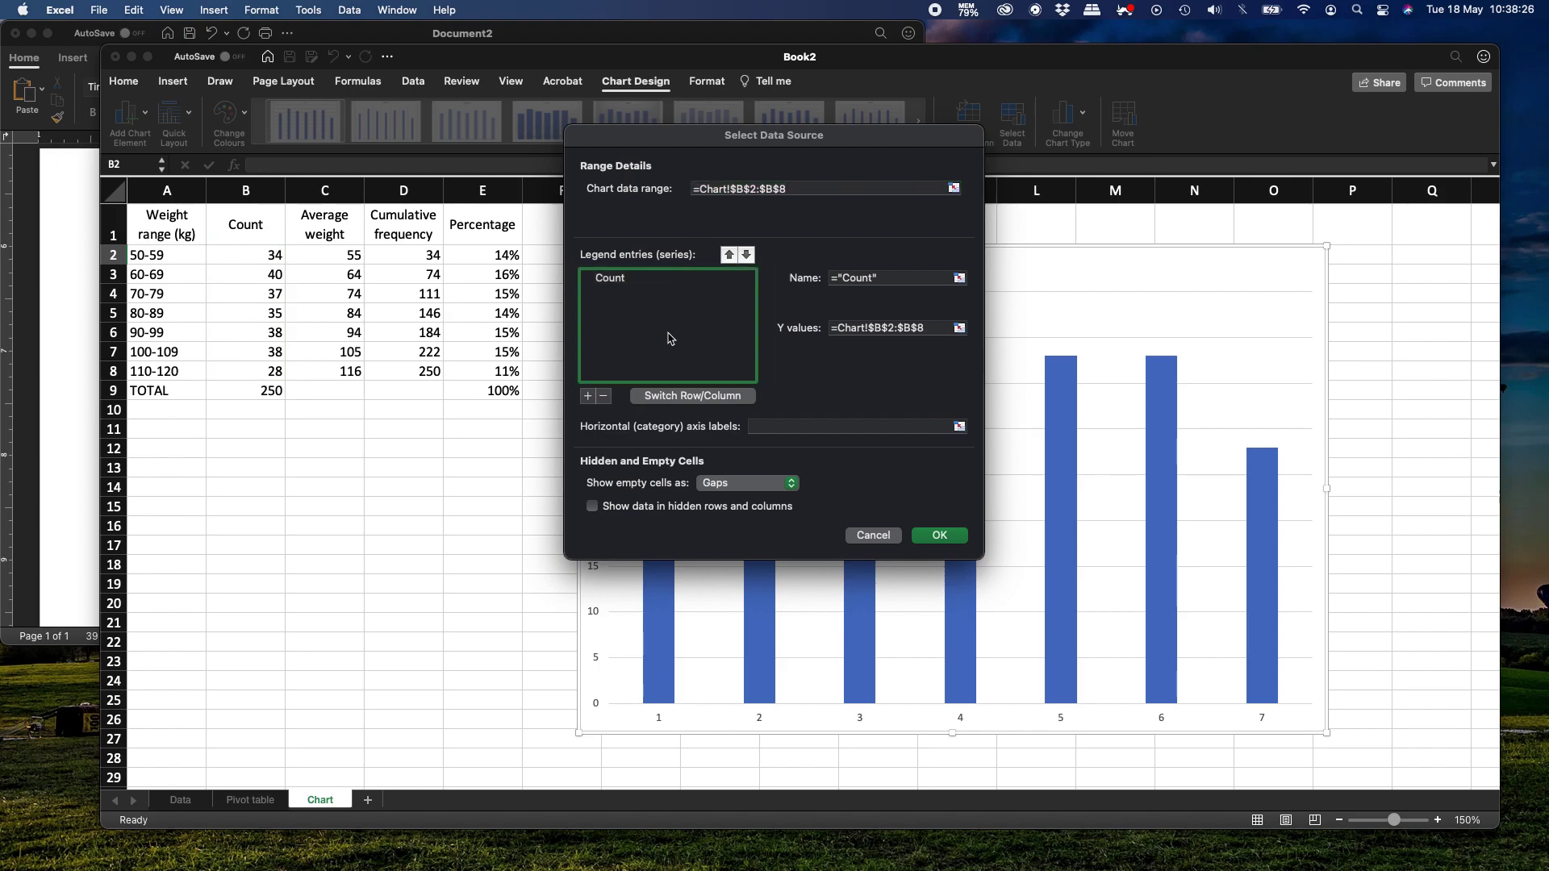
pyautogui.click(805, 429)
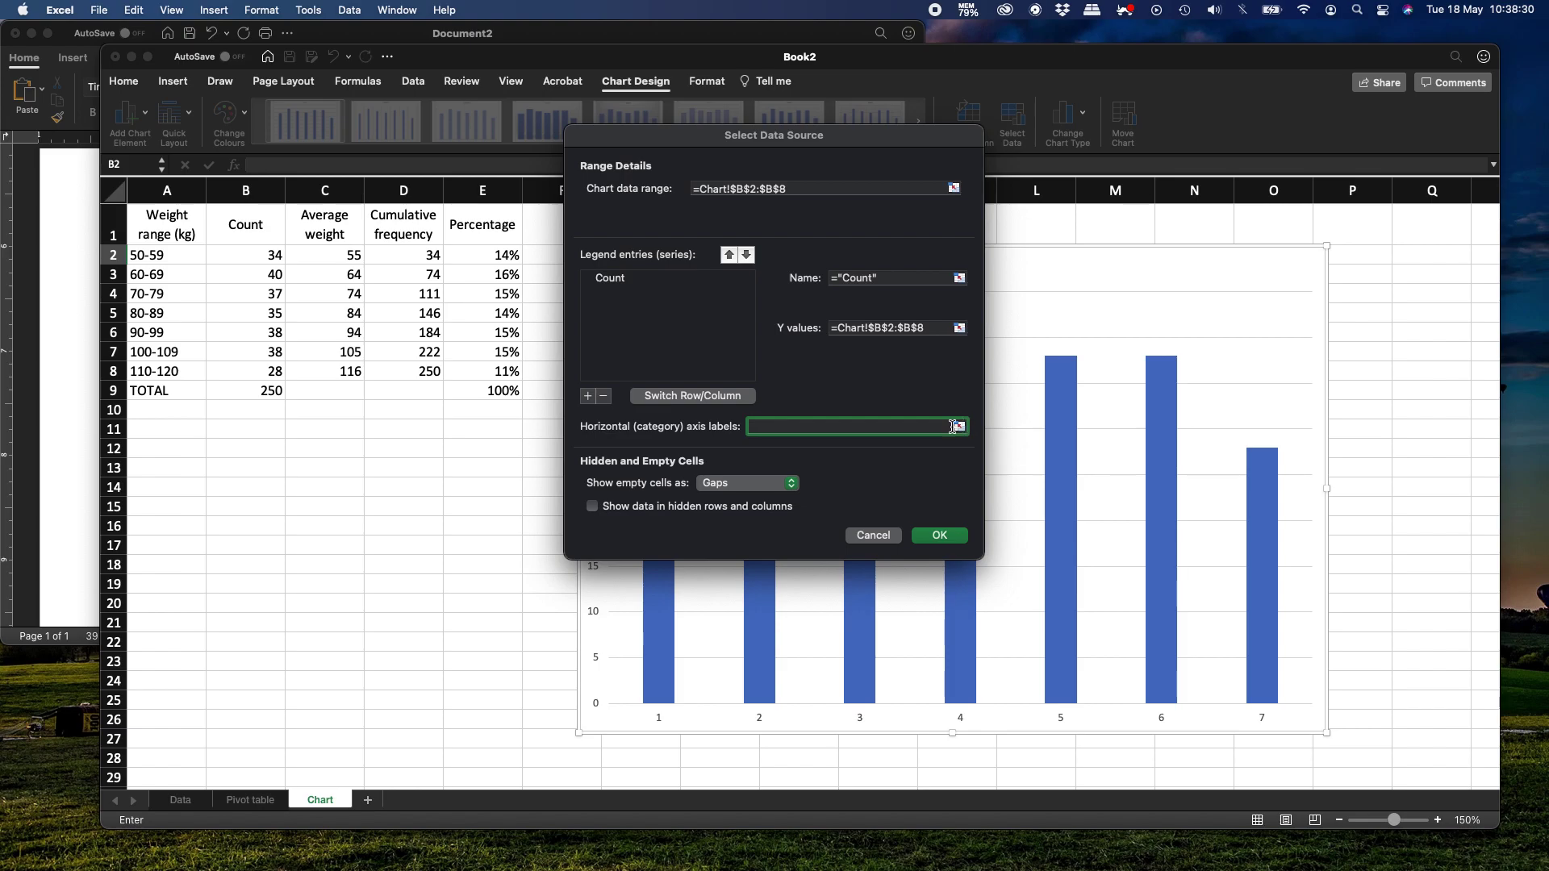
pyautogui.moveTo(150, 258); pyautogui.dragTo(157, 371)
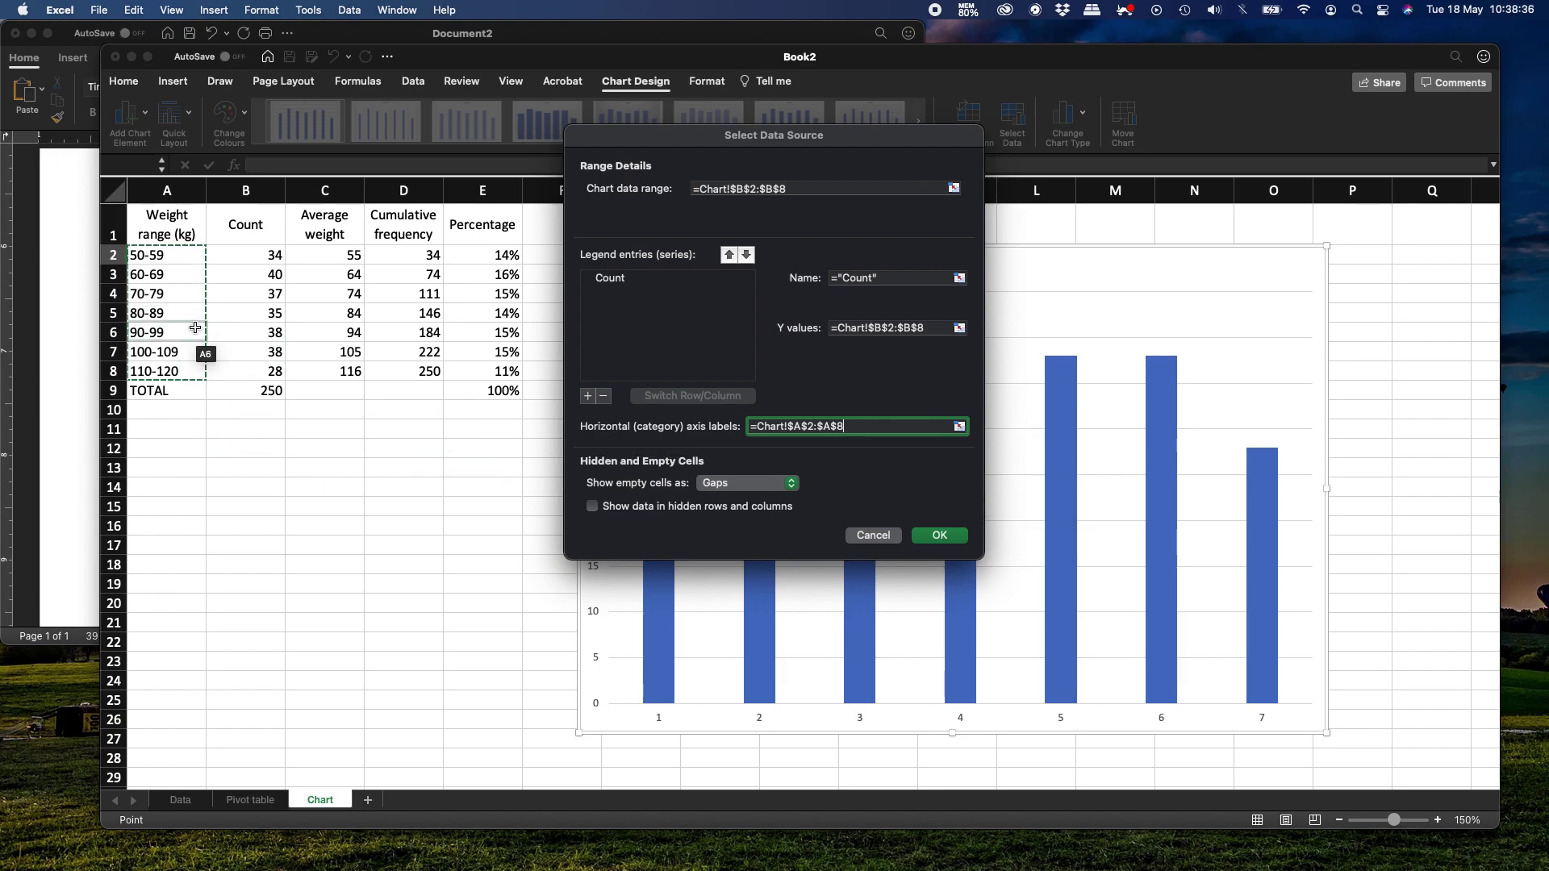
pyautogui.click(941, 536)
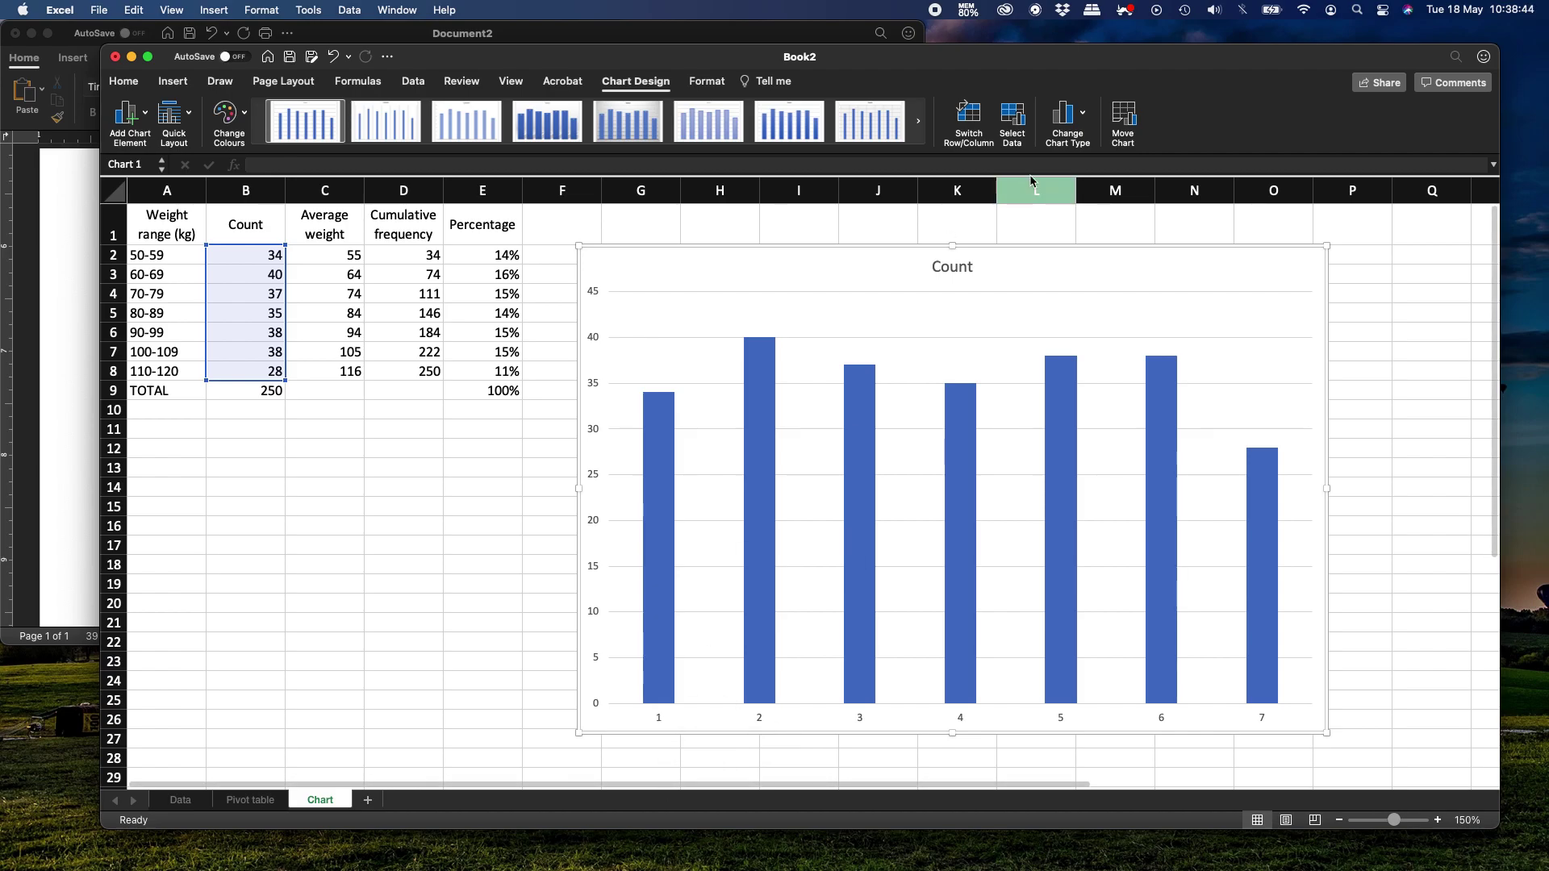
# - Set the horizontal category axis labels of the Count series to the weight ranges in A2:A8
pyautogui.click(1012, 123)
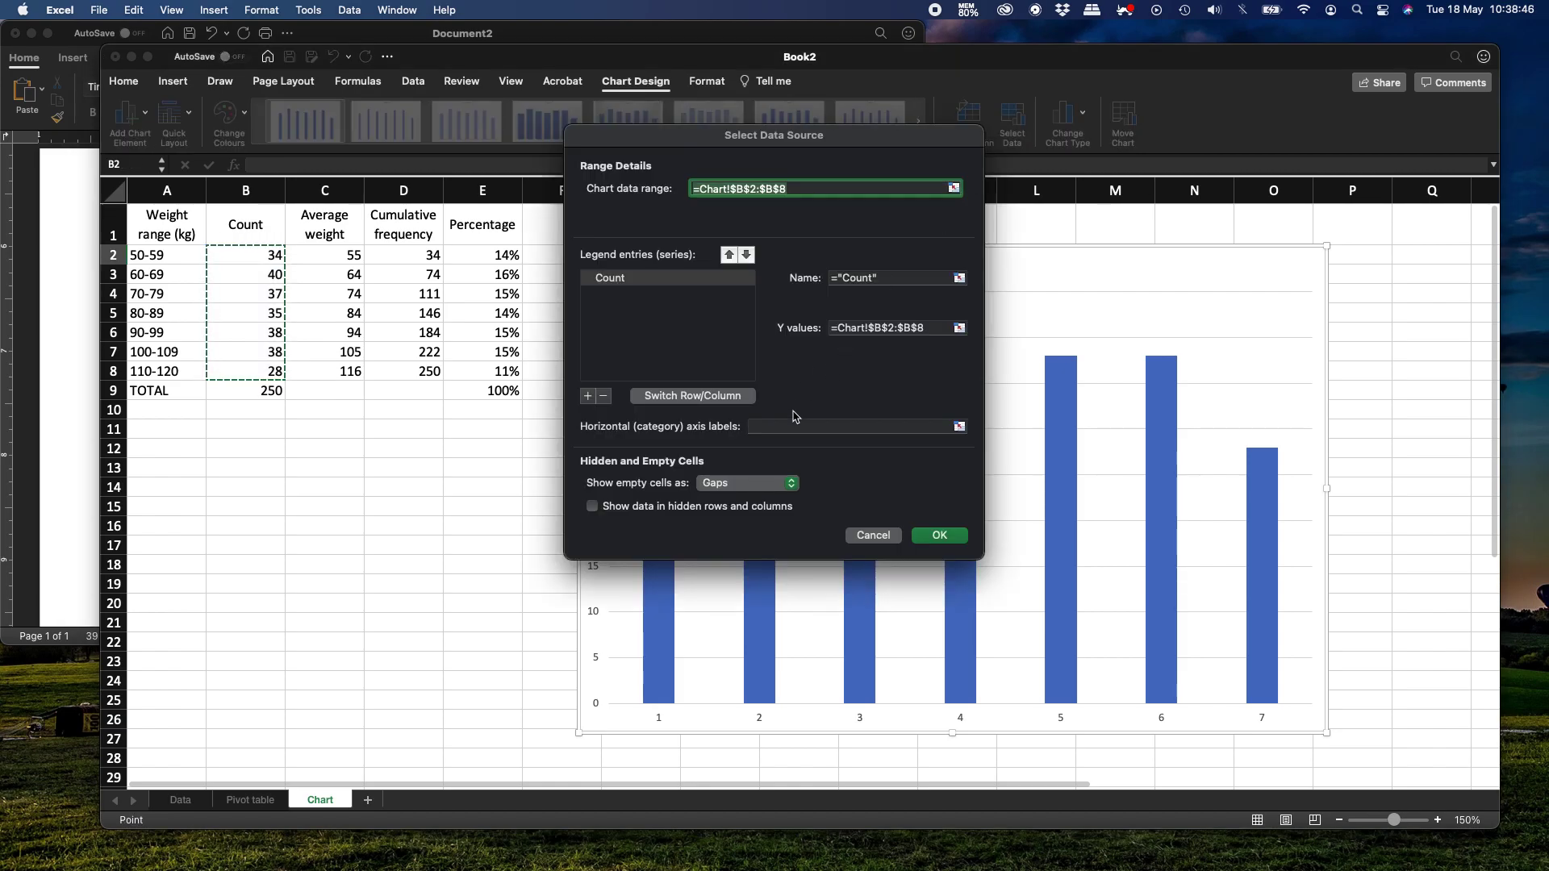
pyautogui.click(789, 426)
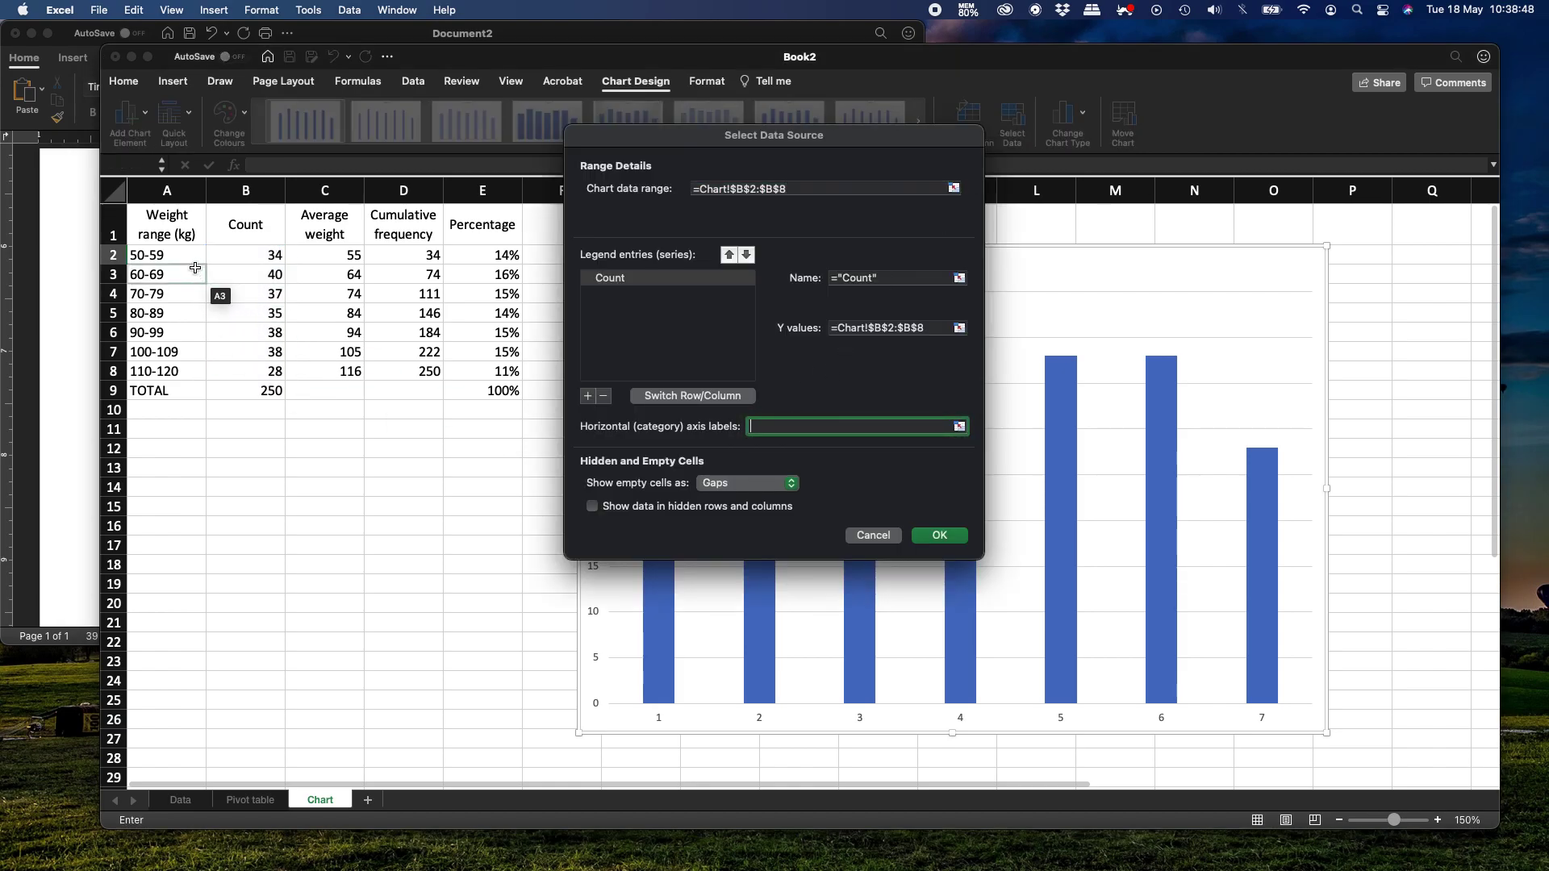
pyautogui.moveTo(190, 258); pyautogui.dragTo(189, 371)
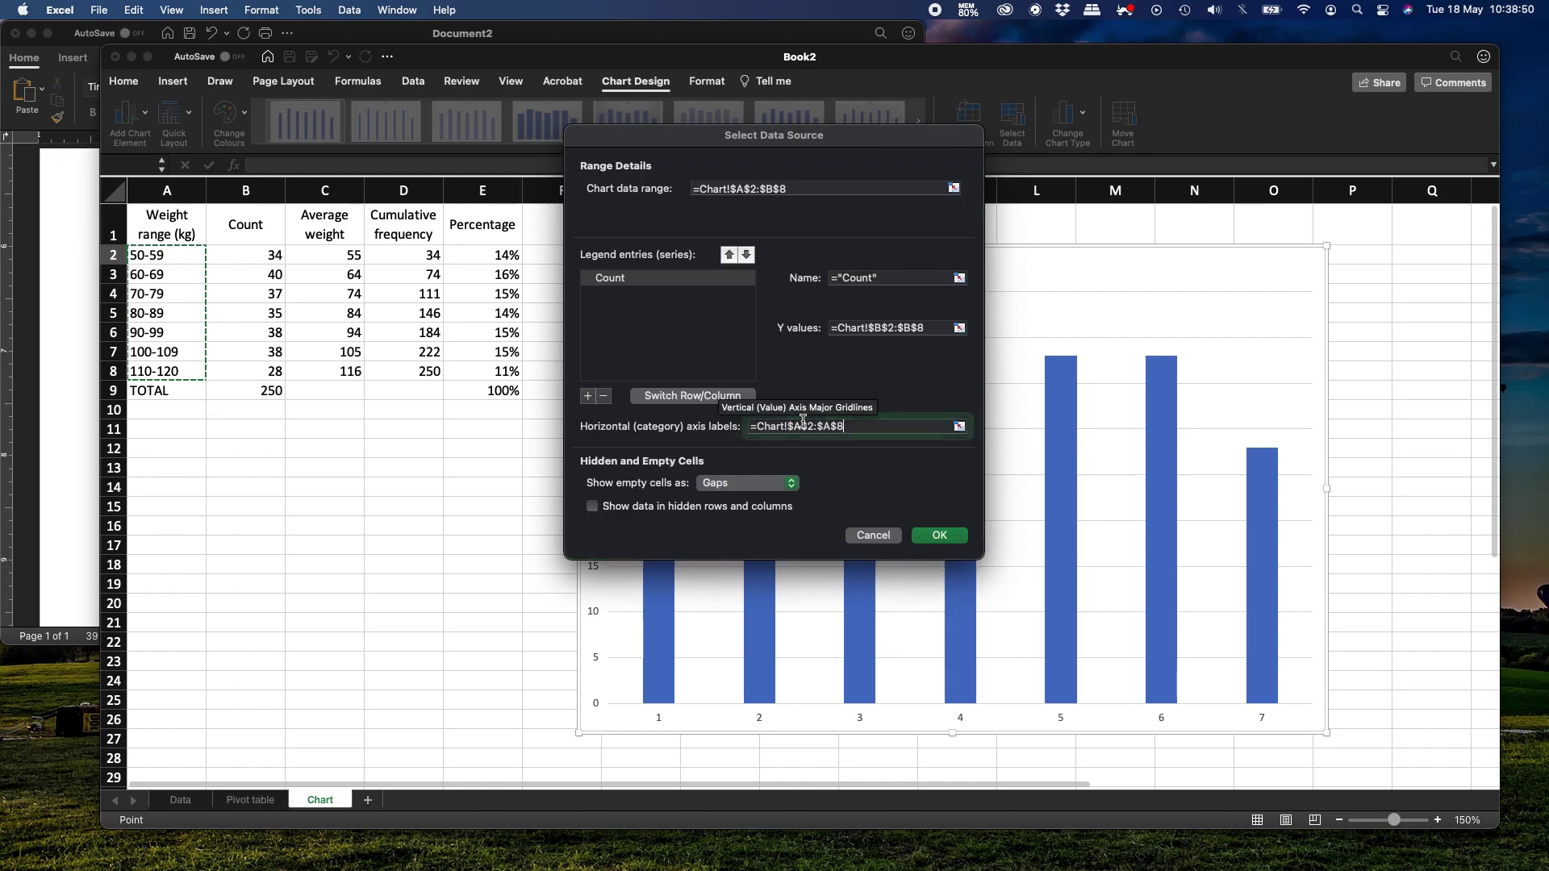
pyautogui.click(938, 536)
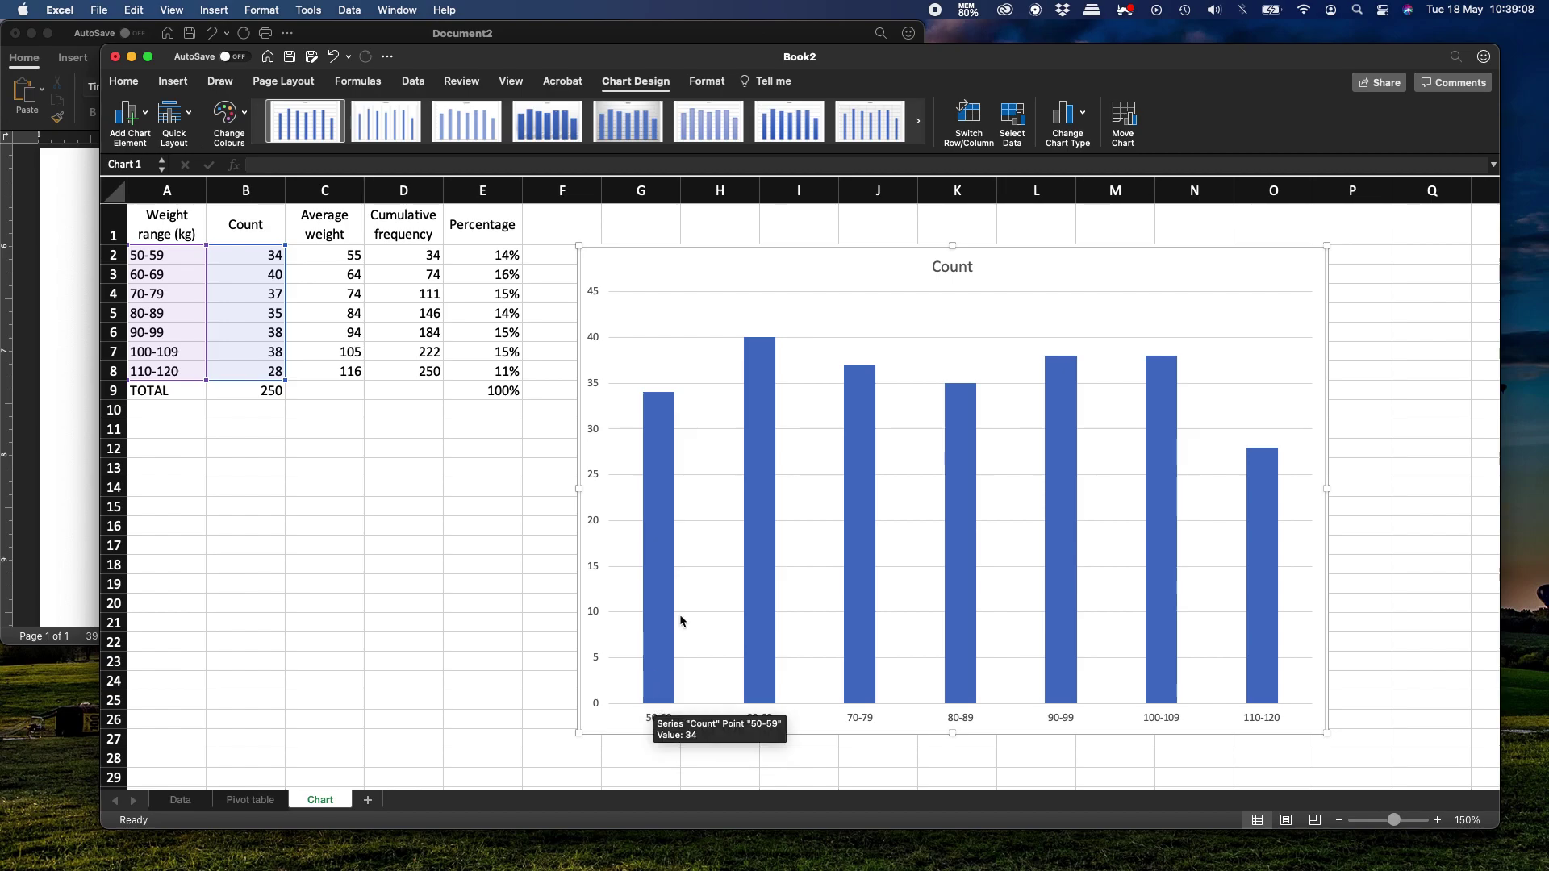
# - Try the average weights in C2:C8 as the chart's horizontal category axis labels
pyautogui.click(1012, 120)
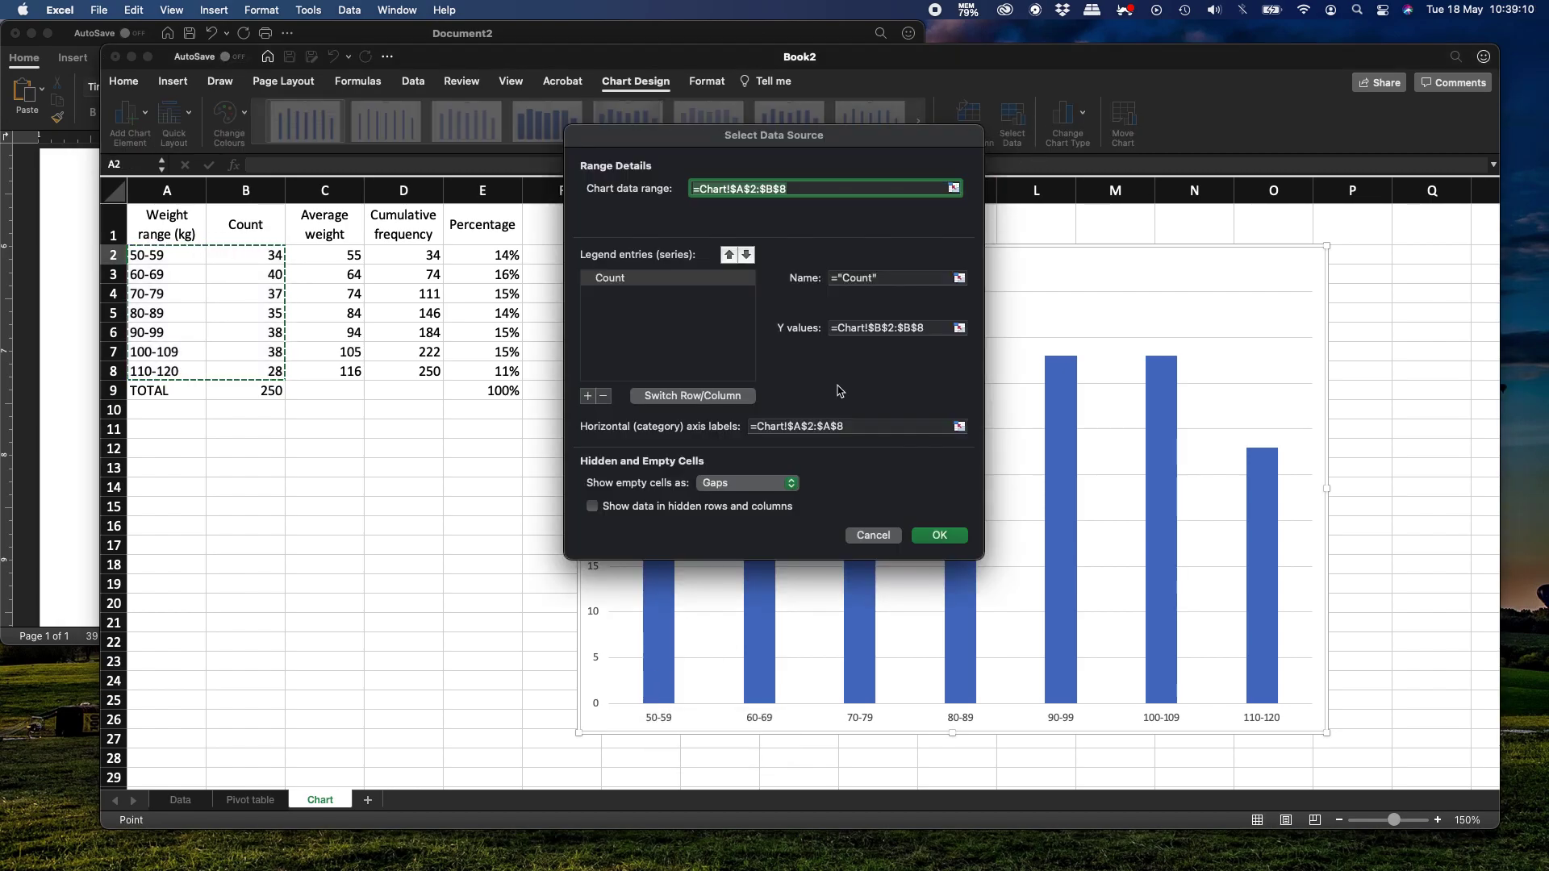
pyautogui.click(827, 423)
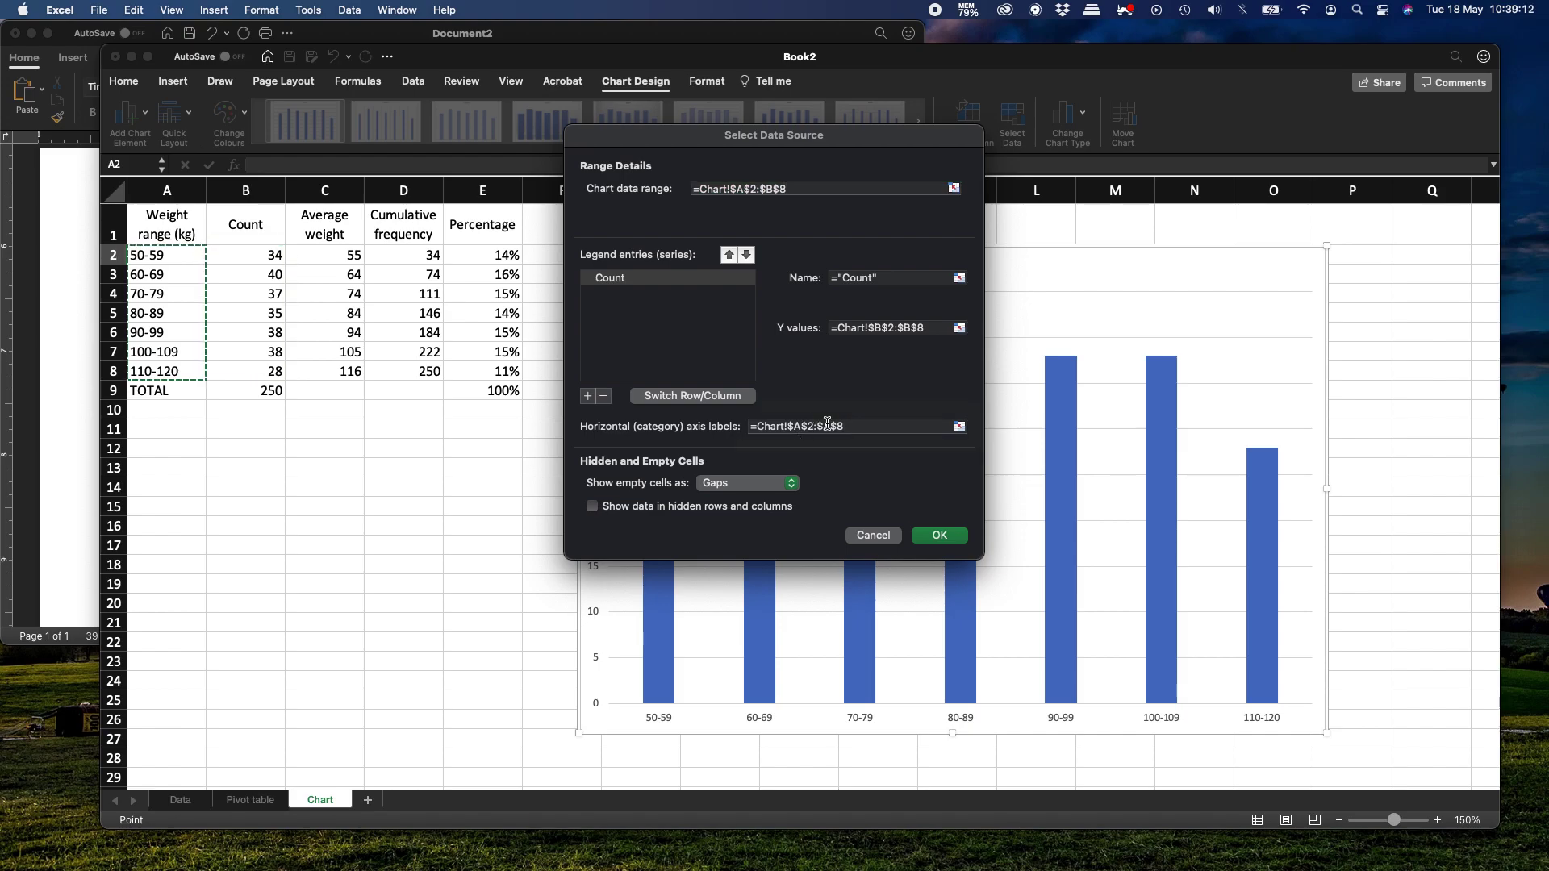
pyautogui.press('BackSpace')
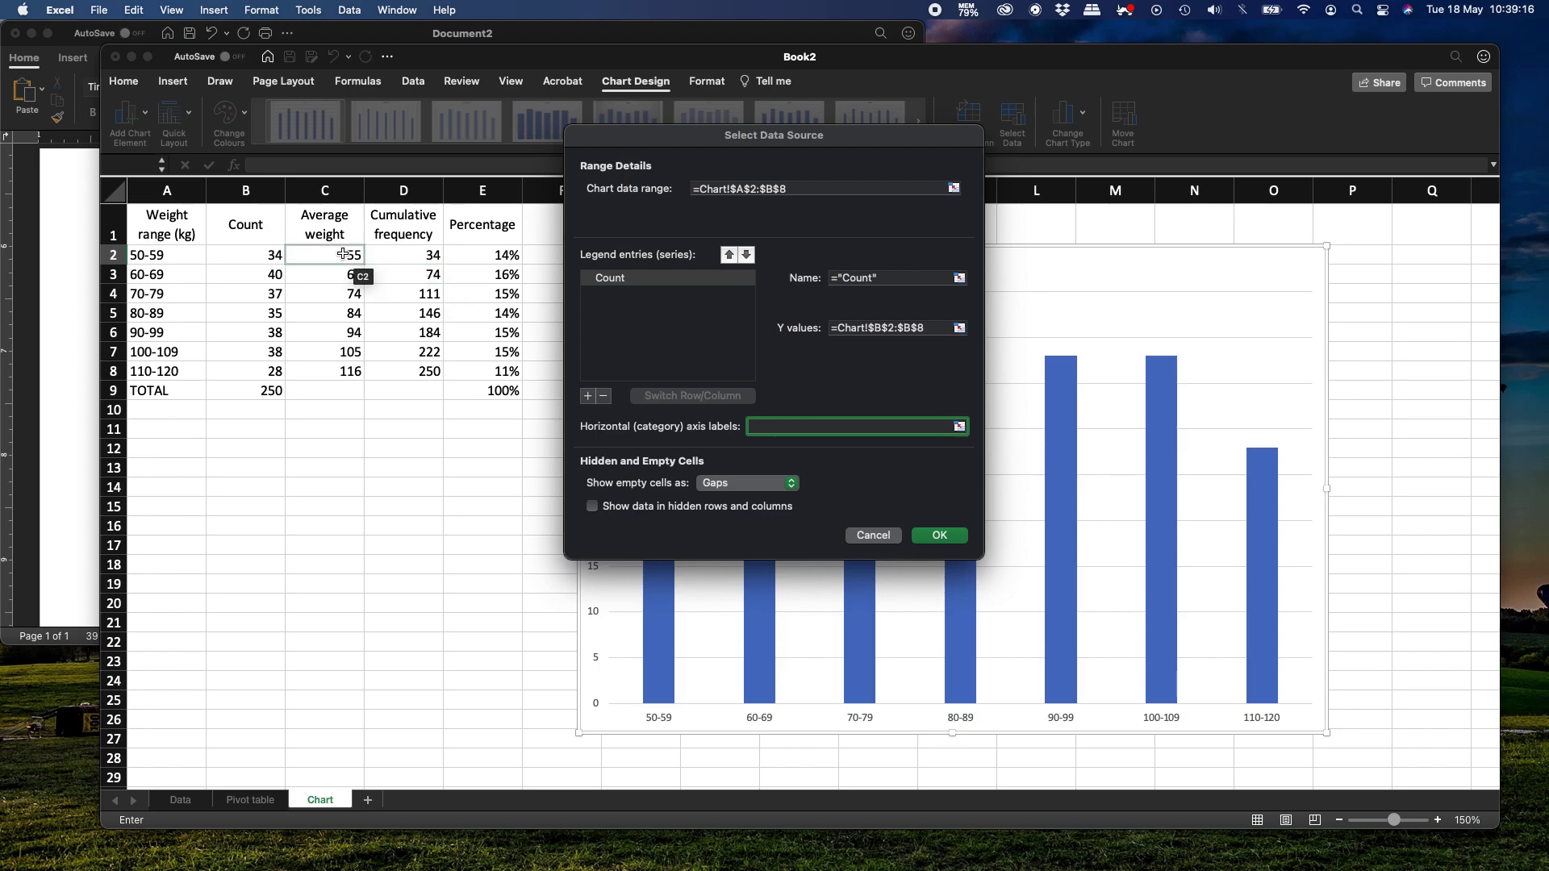
pyautogui.moveTo(343, 254); pyautogui.dragTo(342, 374)
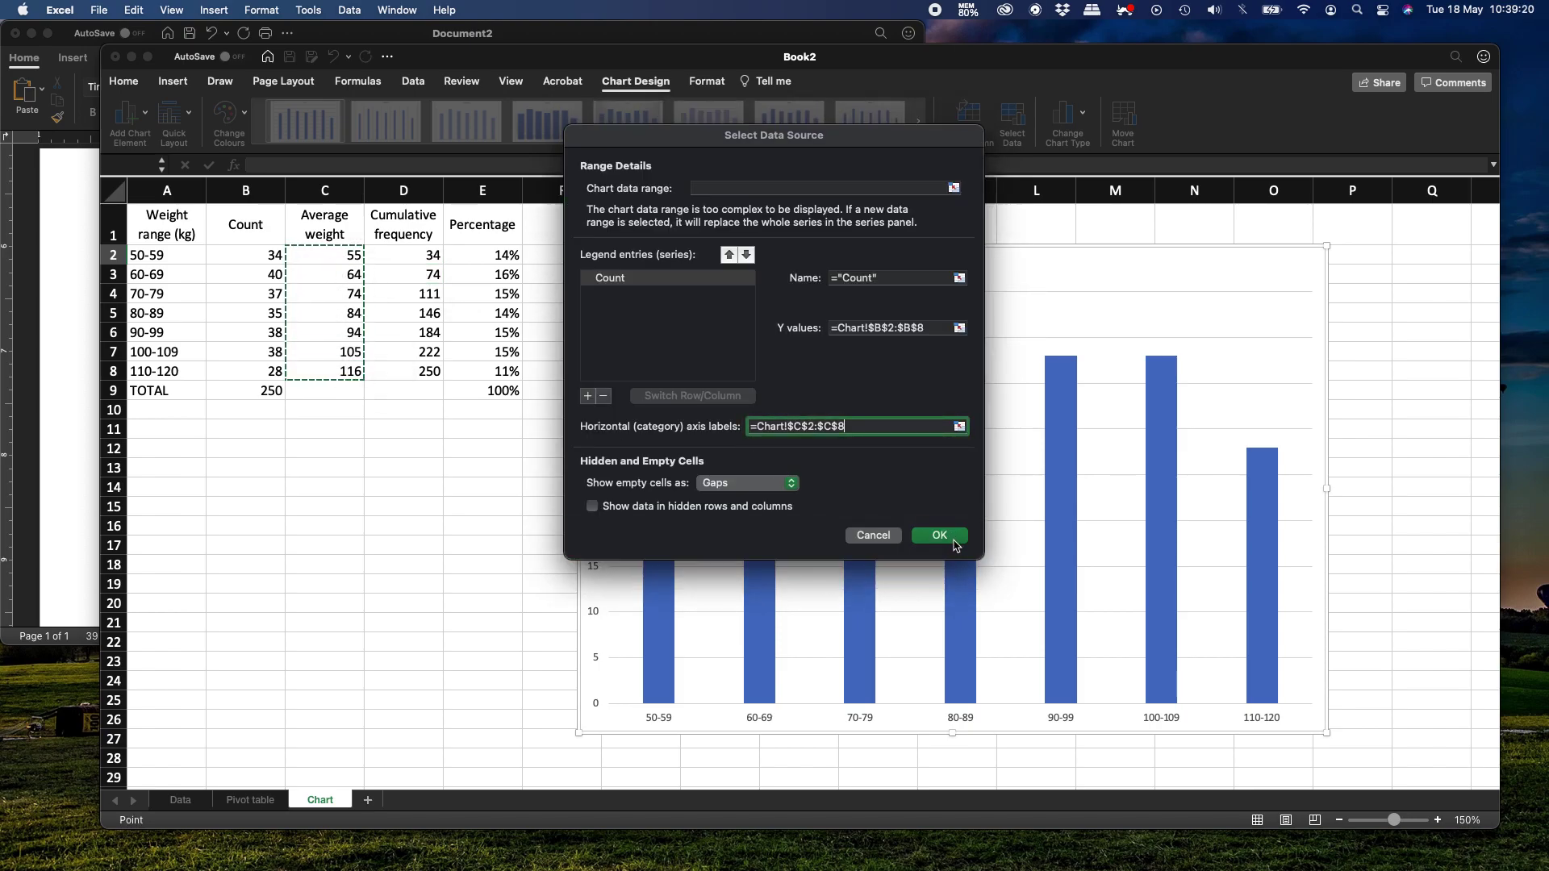
pyautogui.click(954, 541)
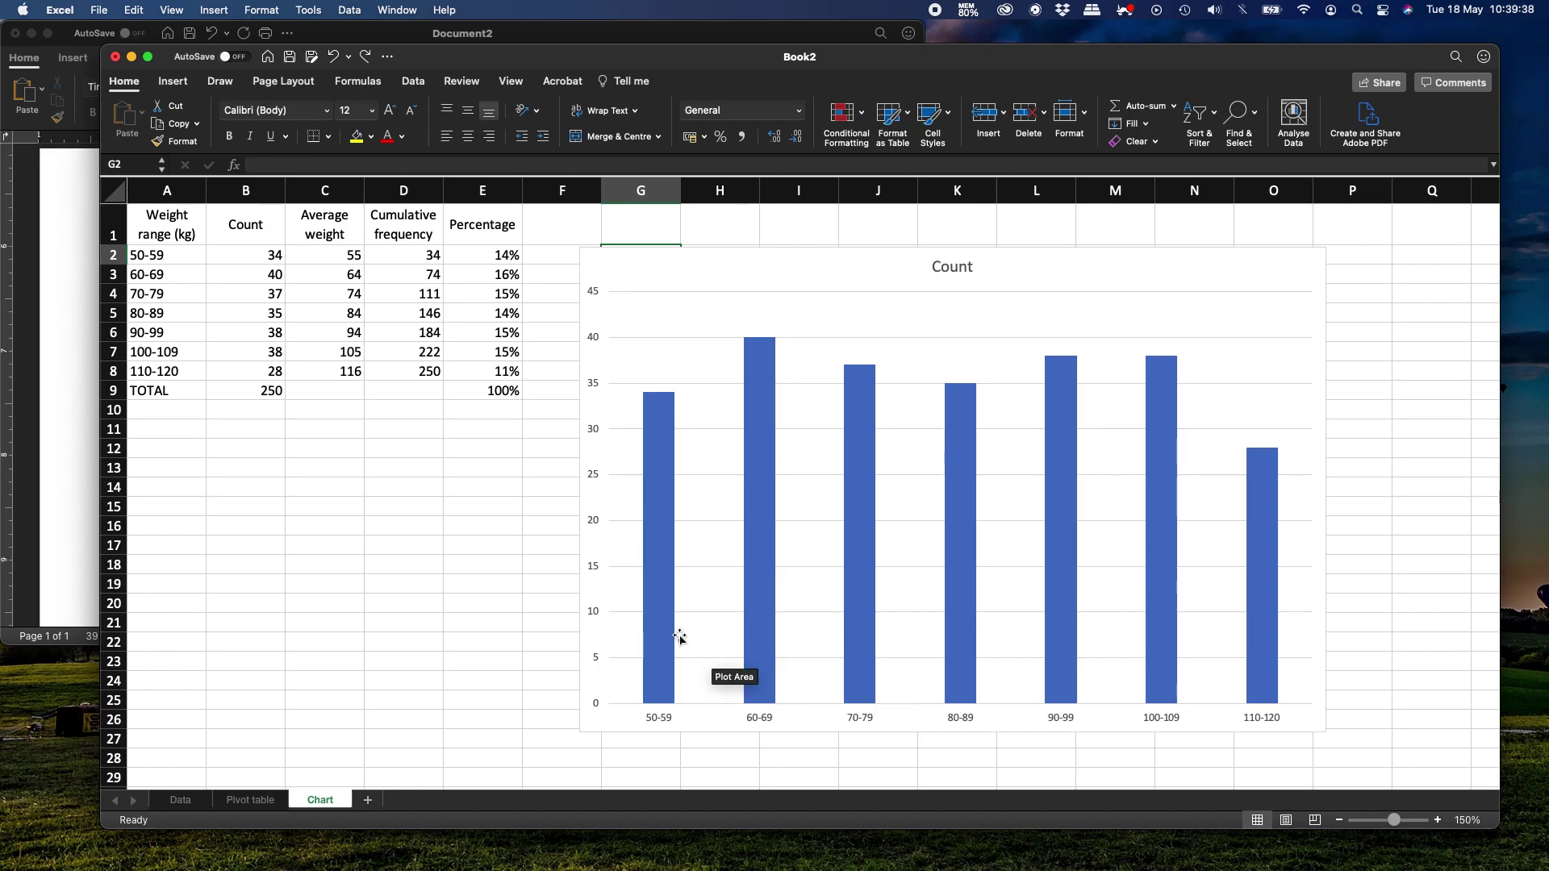
# - Add a second data series named Count2 to the chart with the counts in B2:B8 as its Y values
pyautogui.click(725, 246)
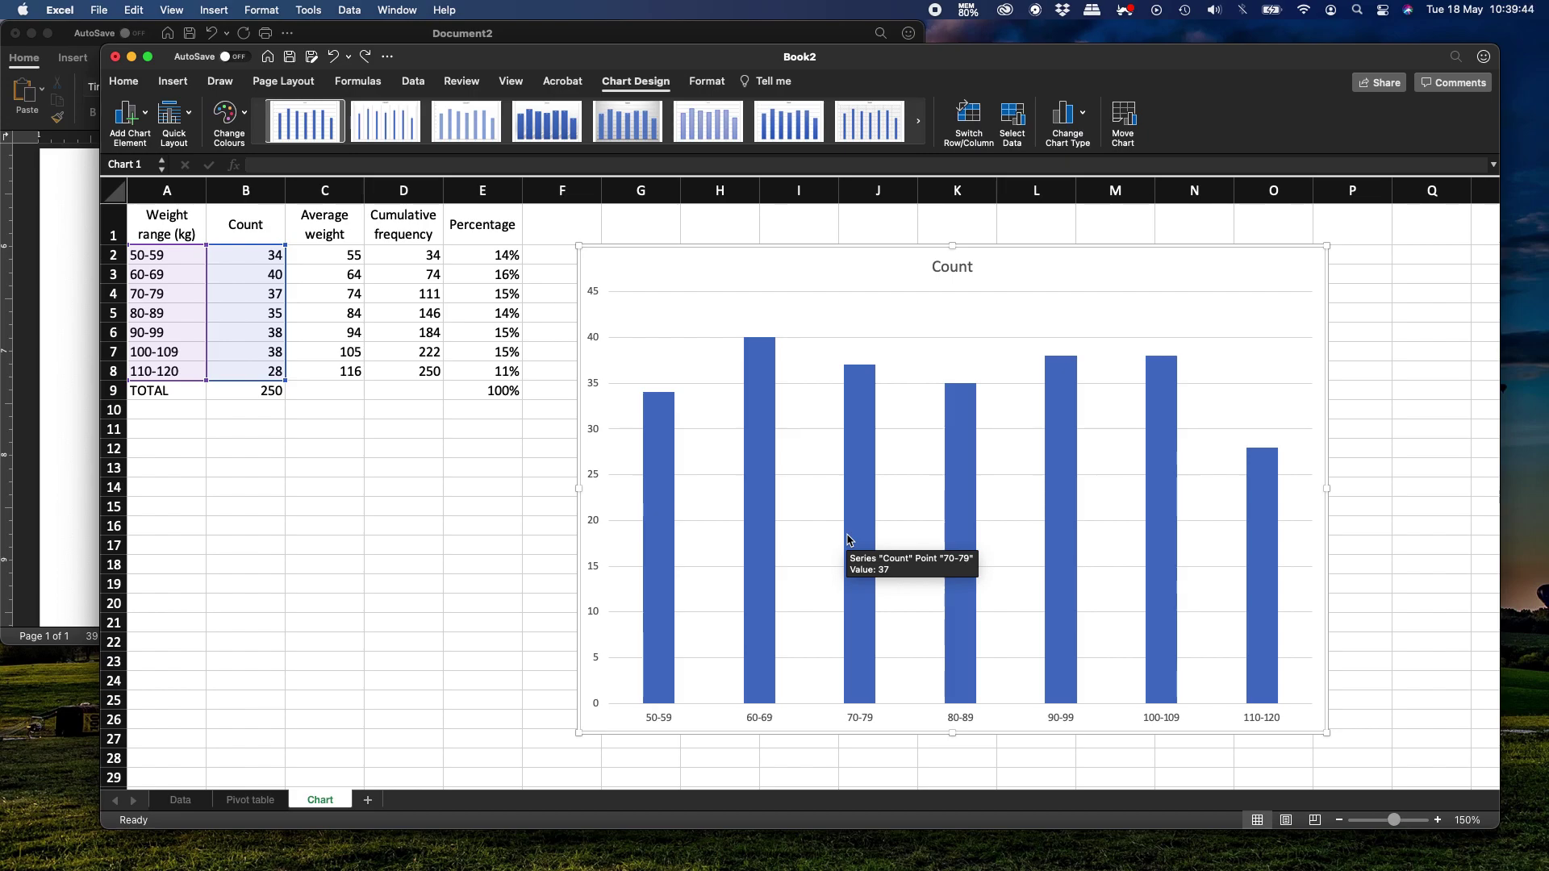
pyautogui.click(1013, 121)
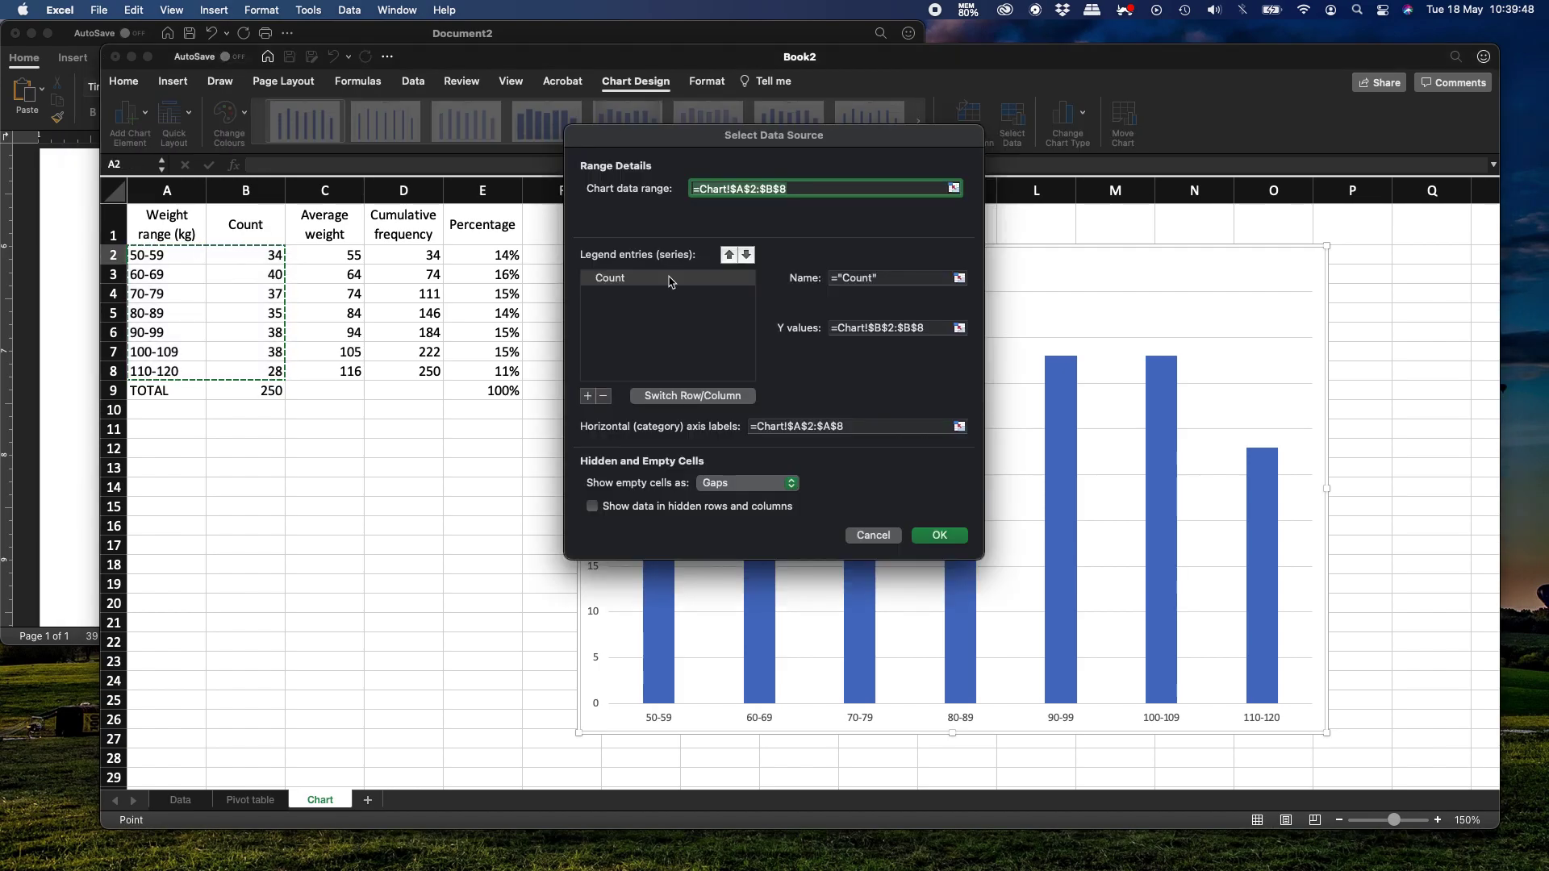
pyautogui.click(587, 397)
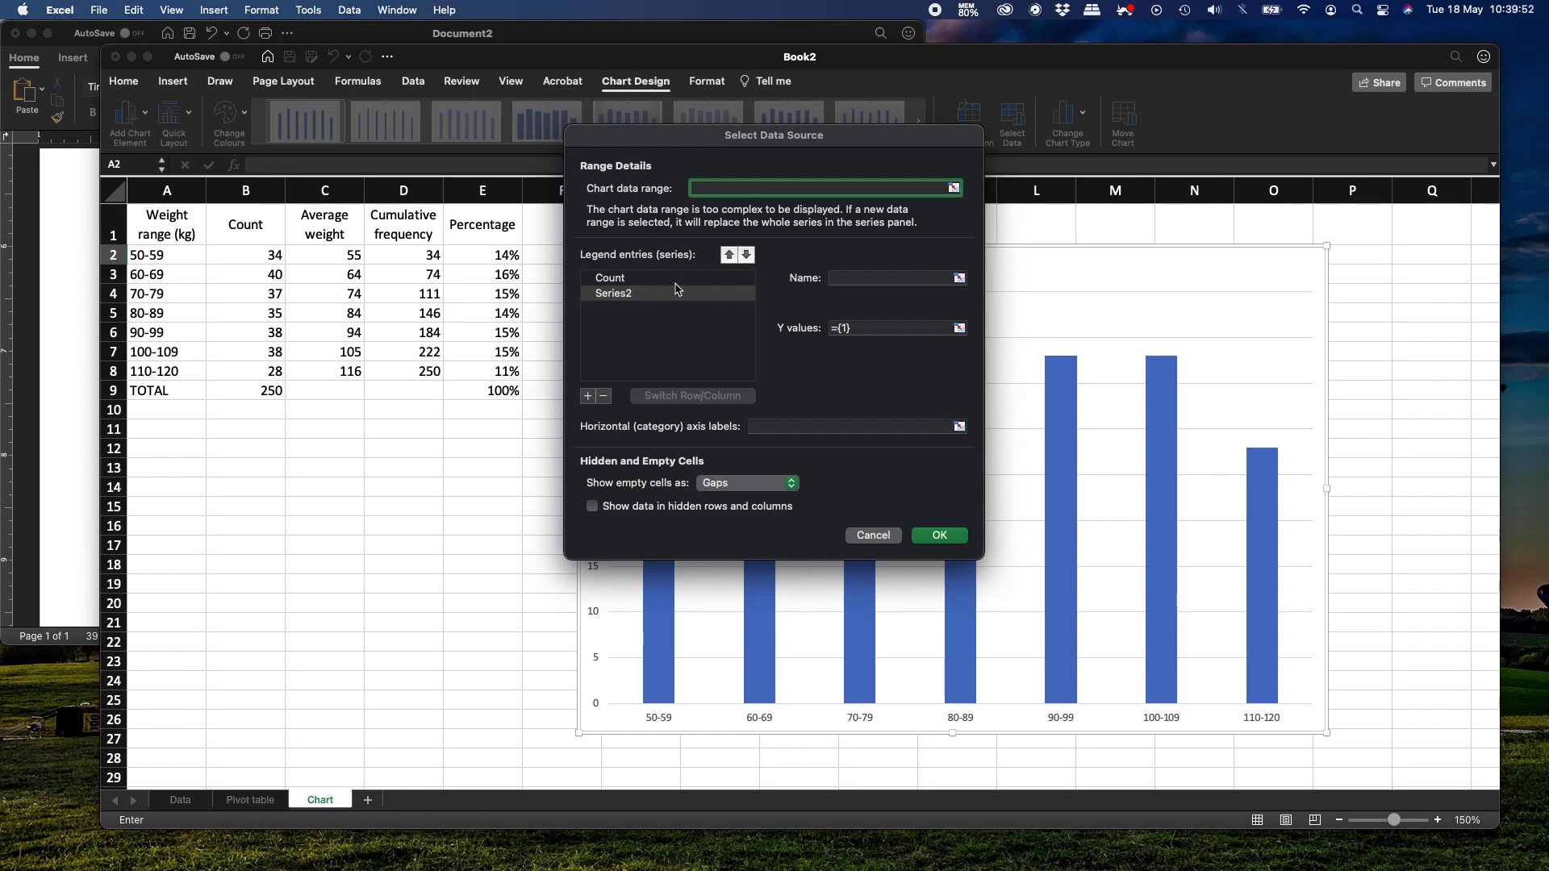
pyautogui.click(874, 326)
pyautogui.press('BackSpace')
pyautogui.press('BackSpace')
pyautogui.press('BackSpace')
pyautogui.press('BackSpace')
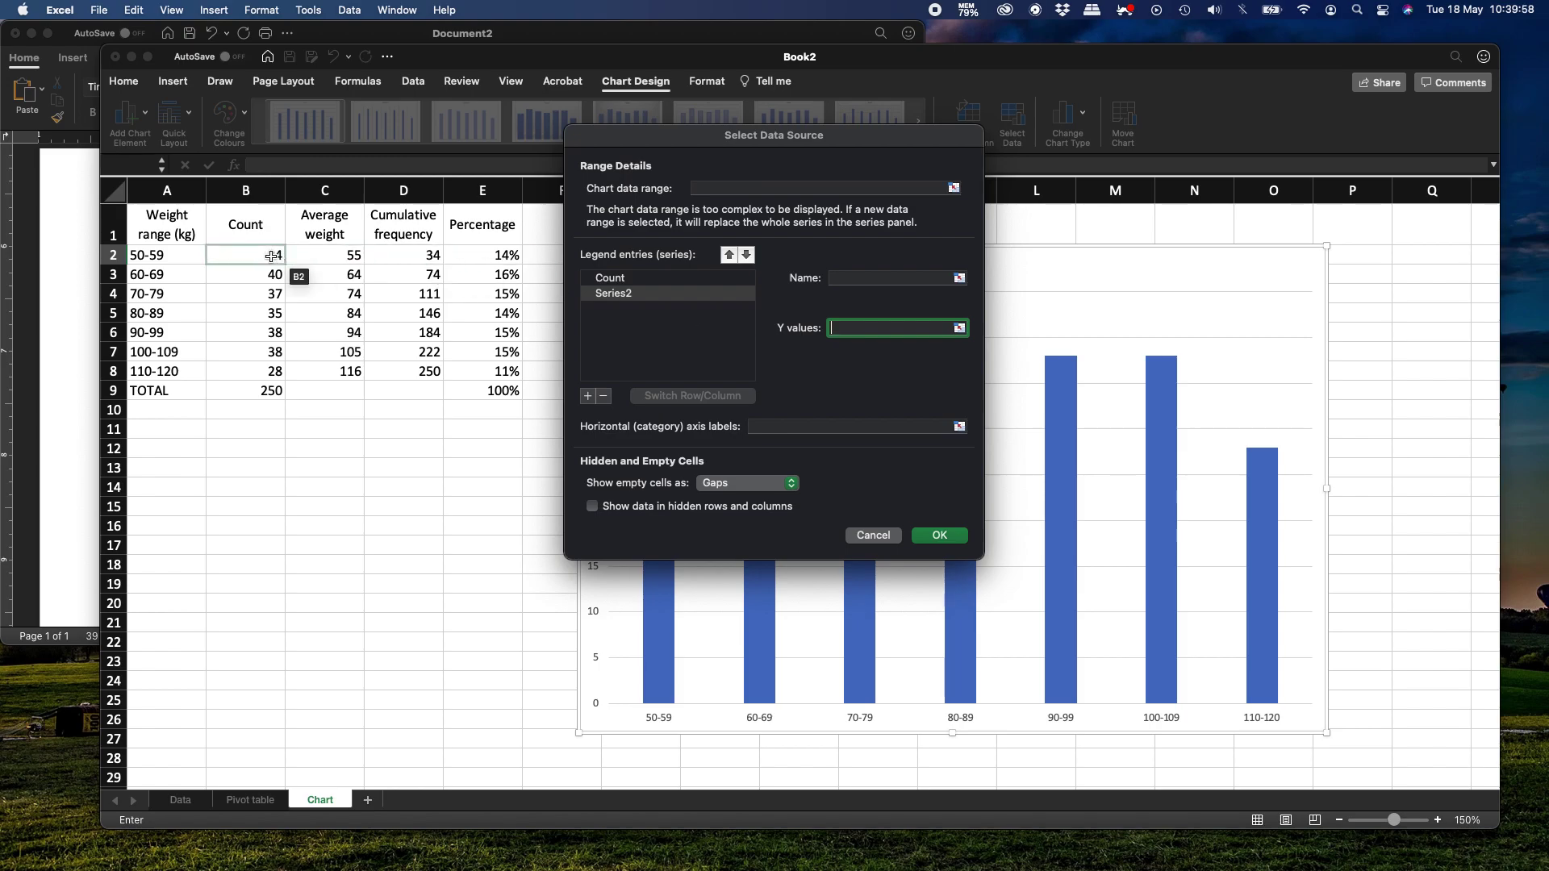
pyautogui.moveTo(271, 256); pyautogui.dragTo(267, 372)
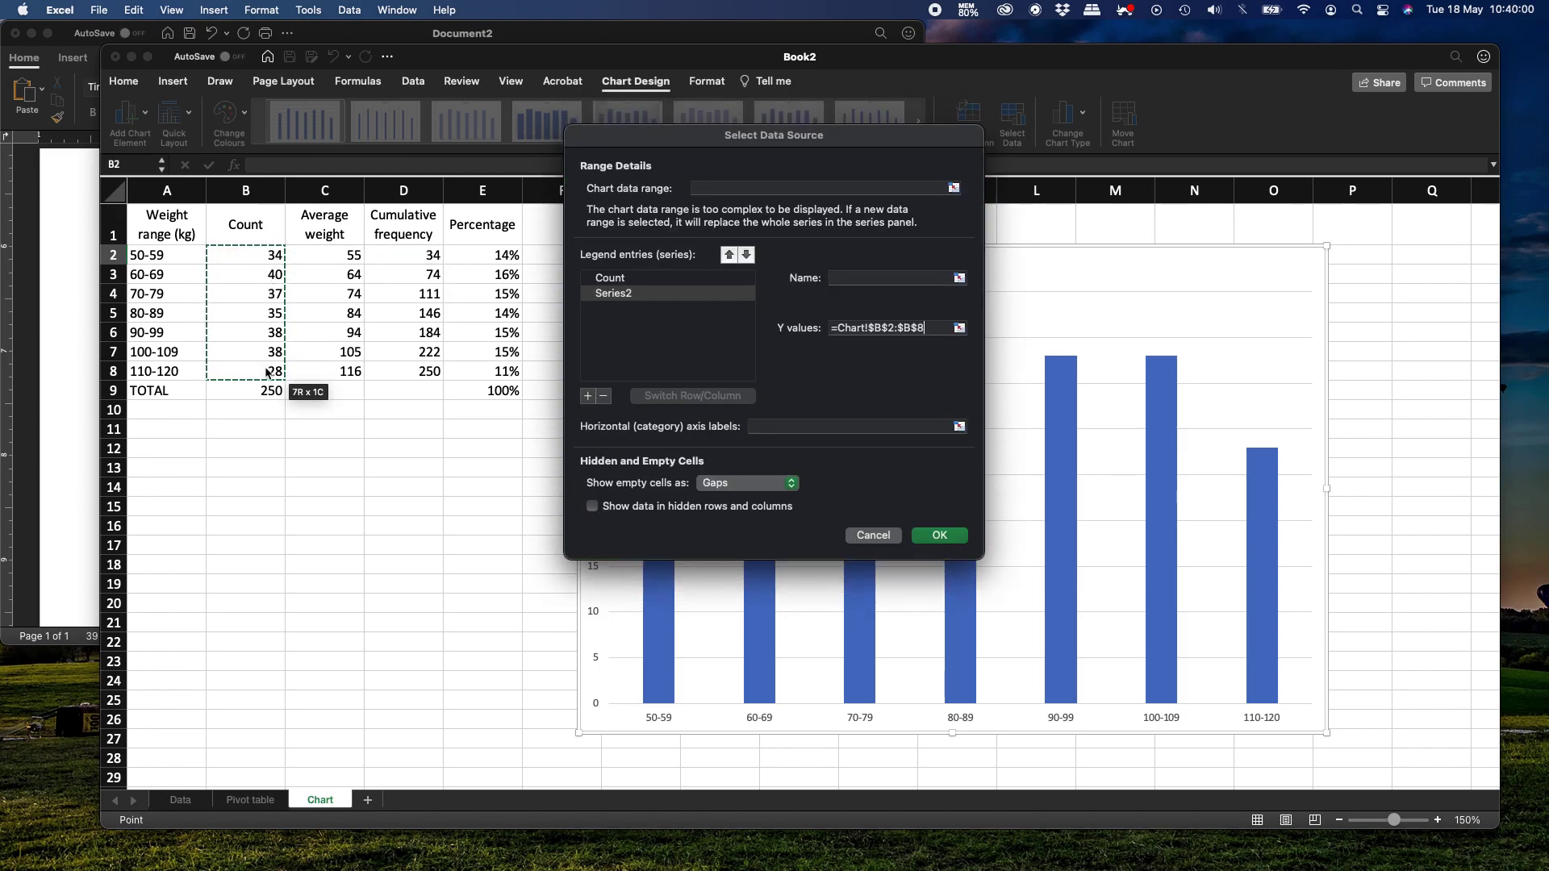
pyautogui.click(864, 277)
pyautogui.write('Count2')
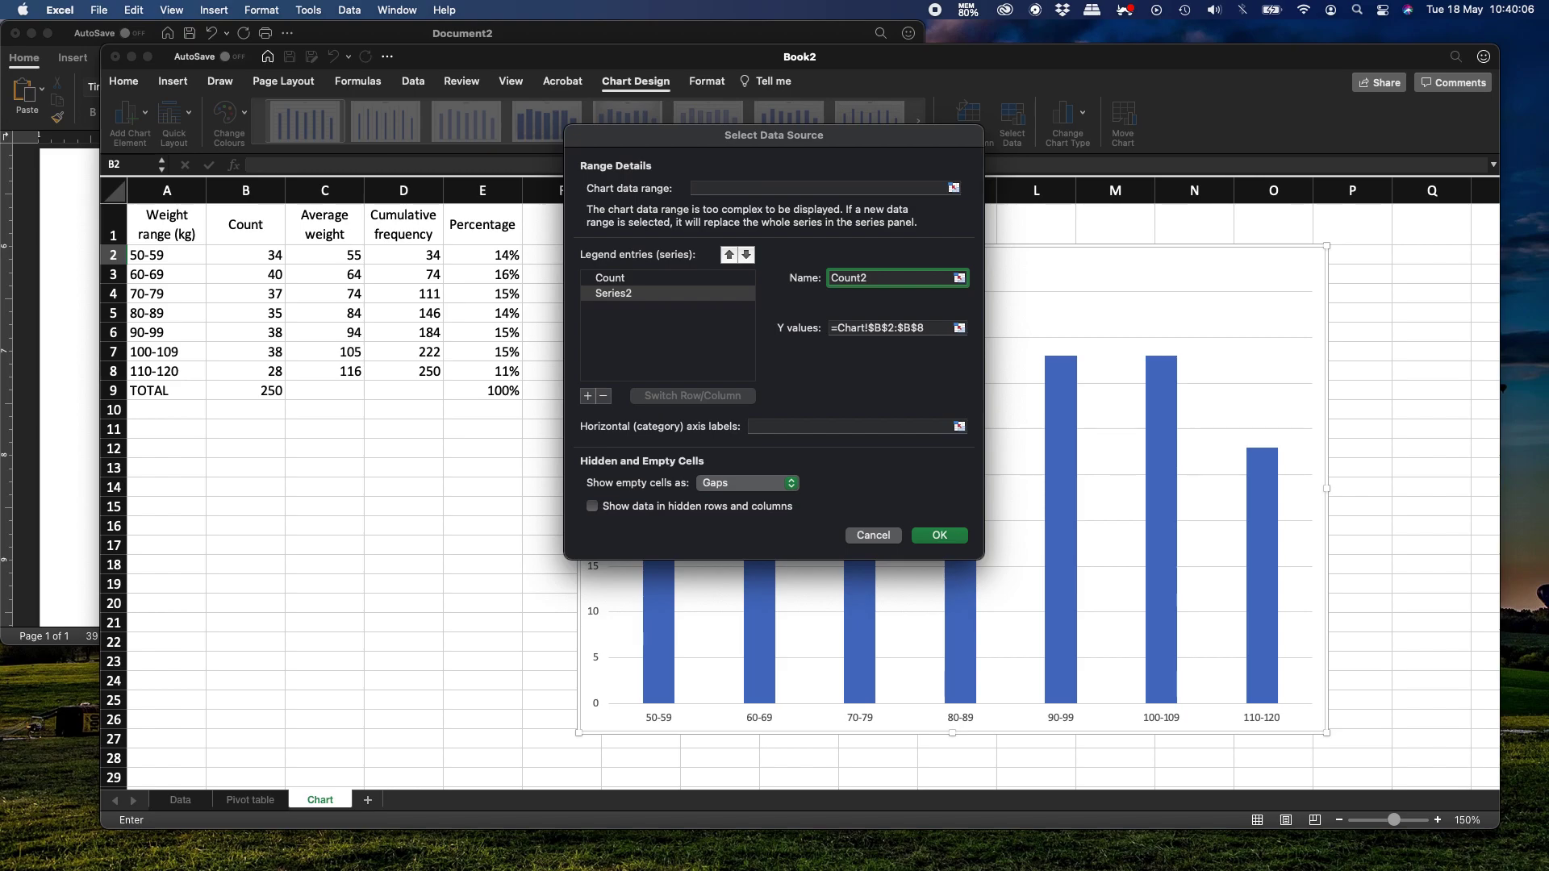
pyautogui.press('Return')
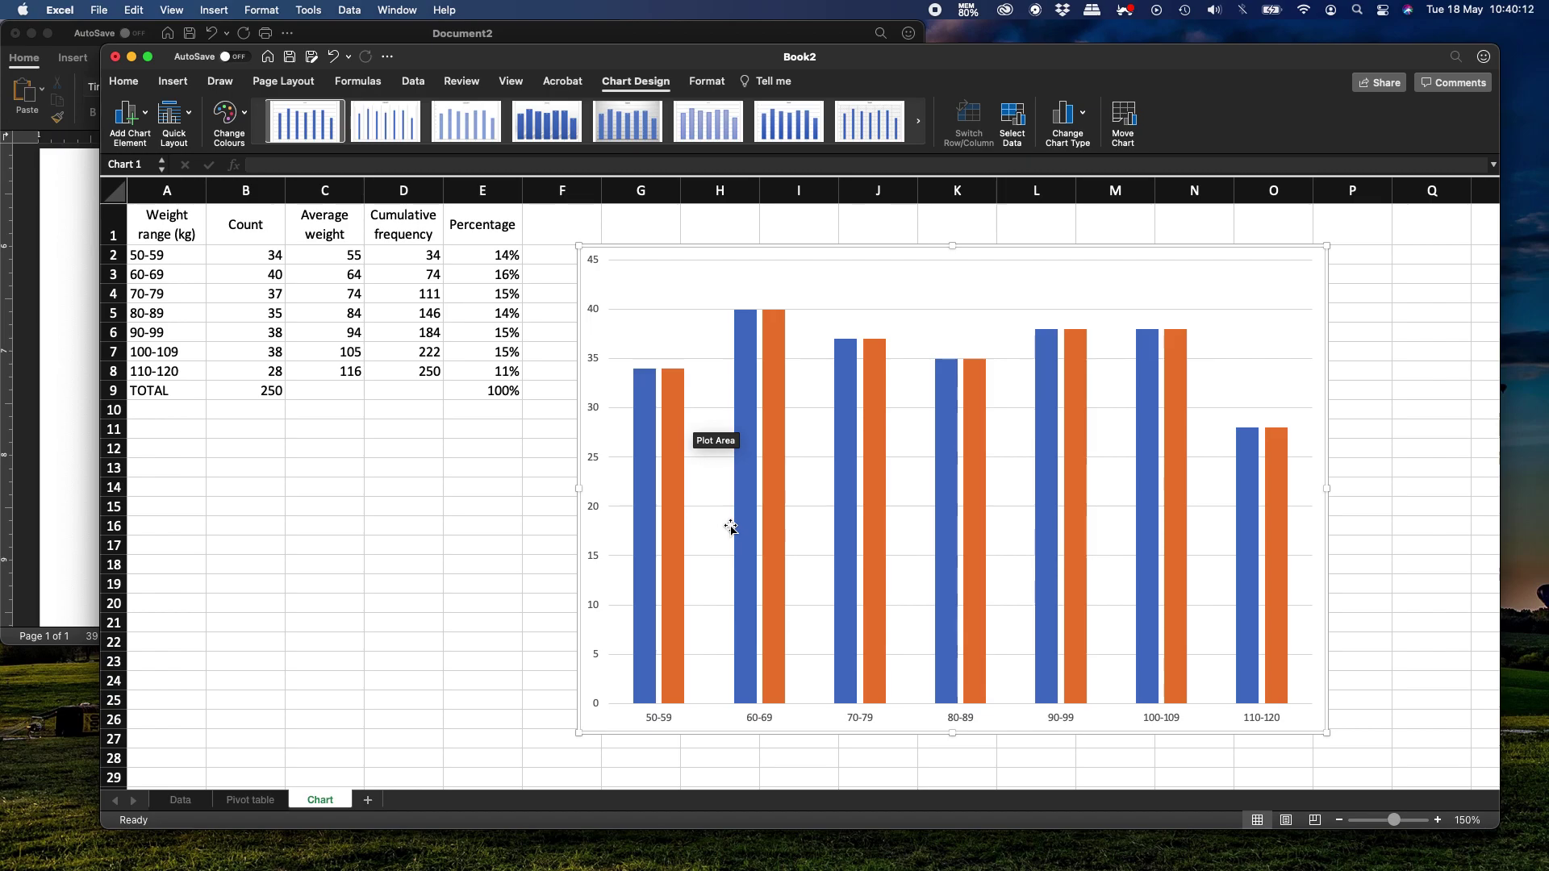
# - Change the Count2 series to a 2-D line with markers, keeping the Count series as columns
pyautogui.moveTo(678, 448)
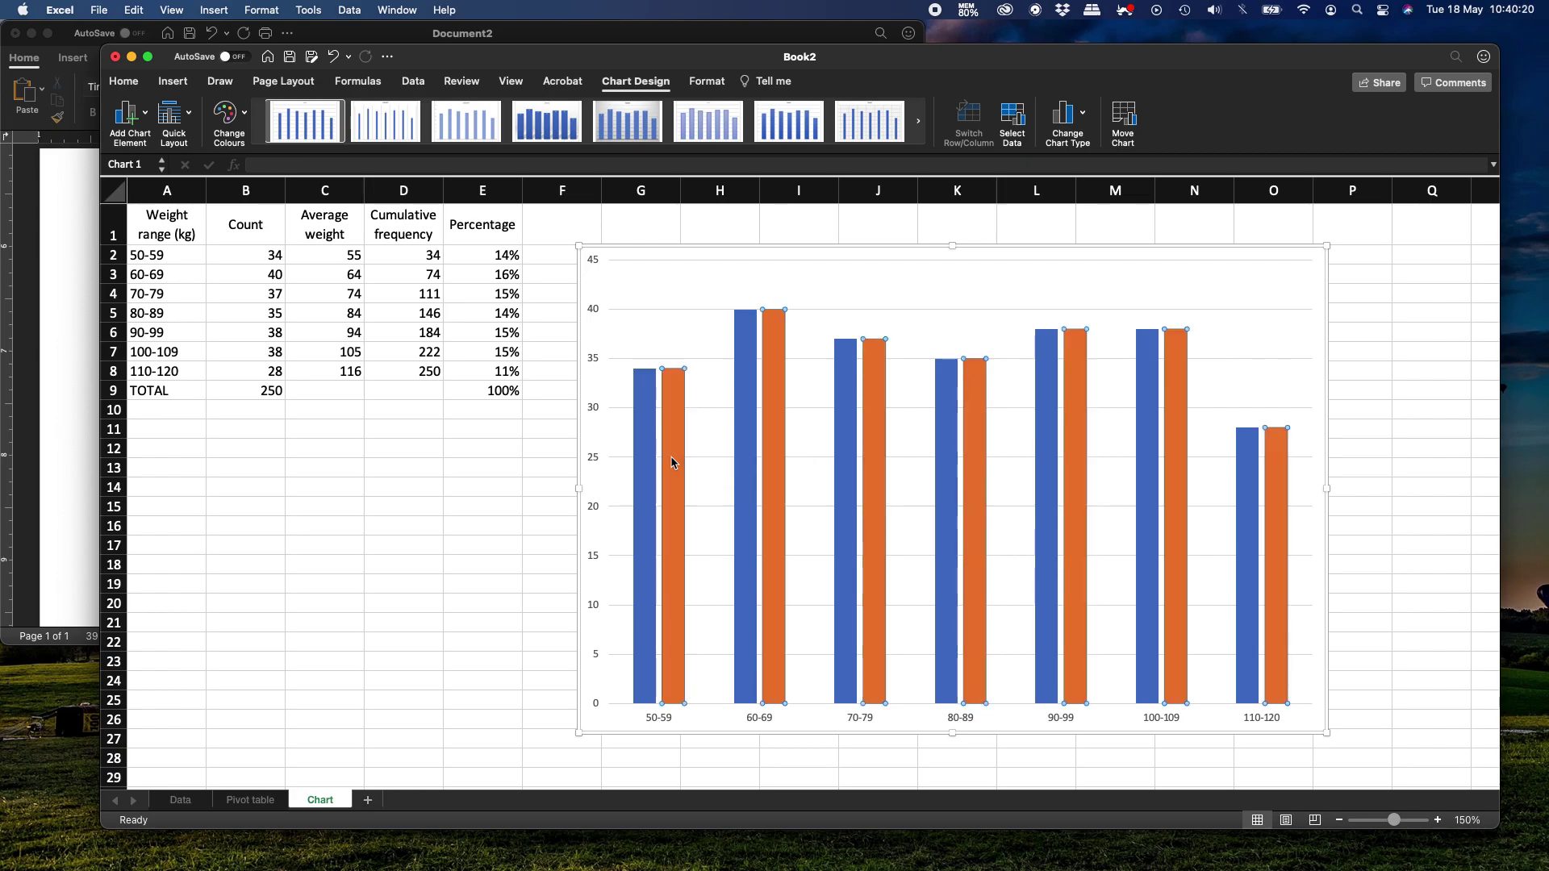
pyautogui.click(672, 458)
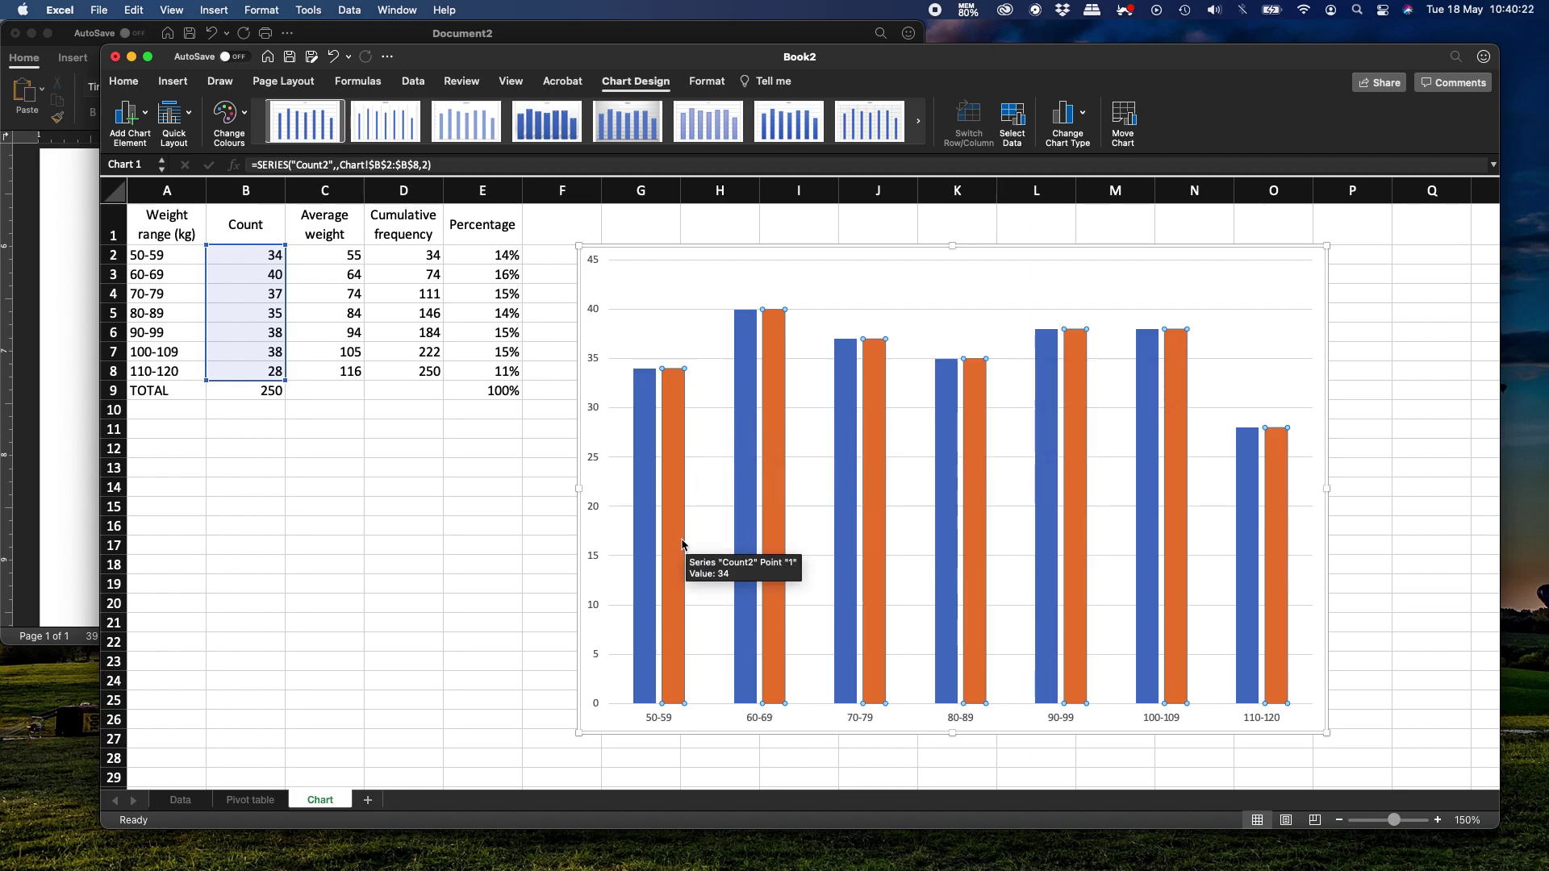
pyautogui.click(1085, 115)
pyautogui.moveTo(1099, 163)
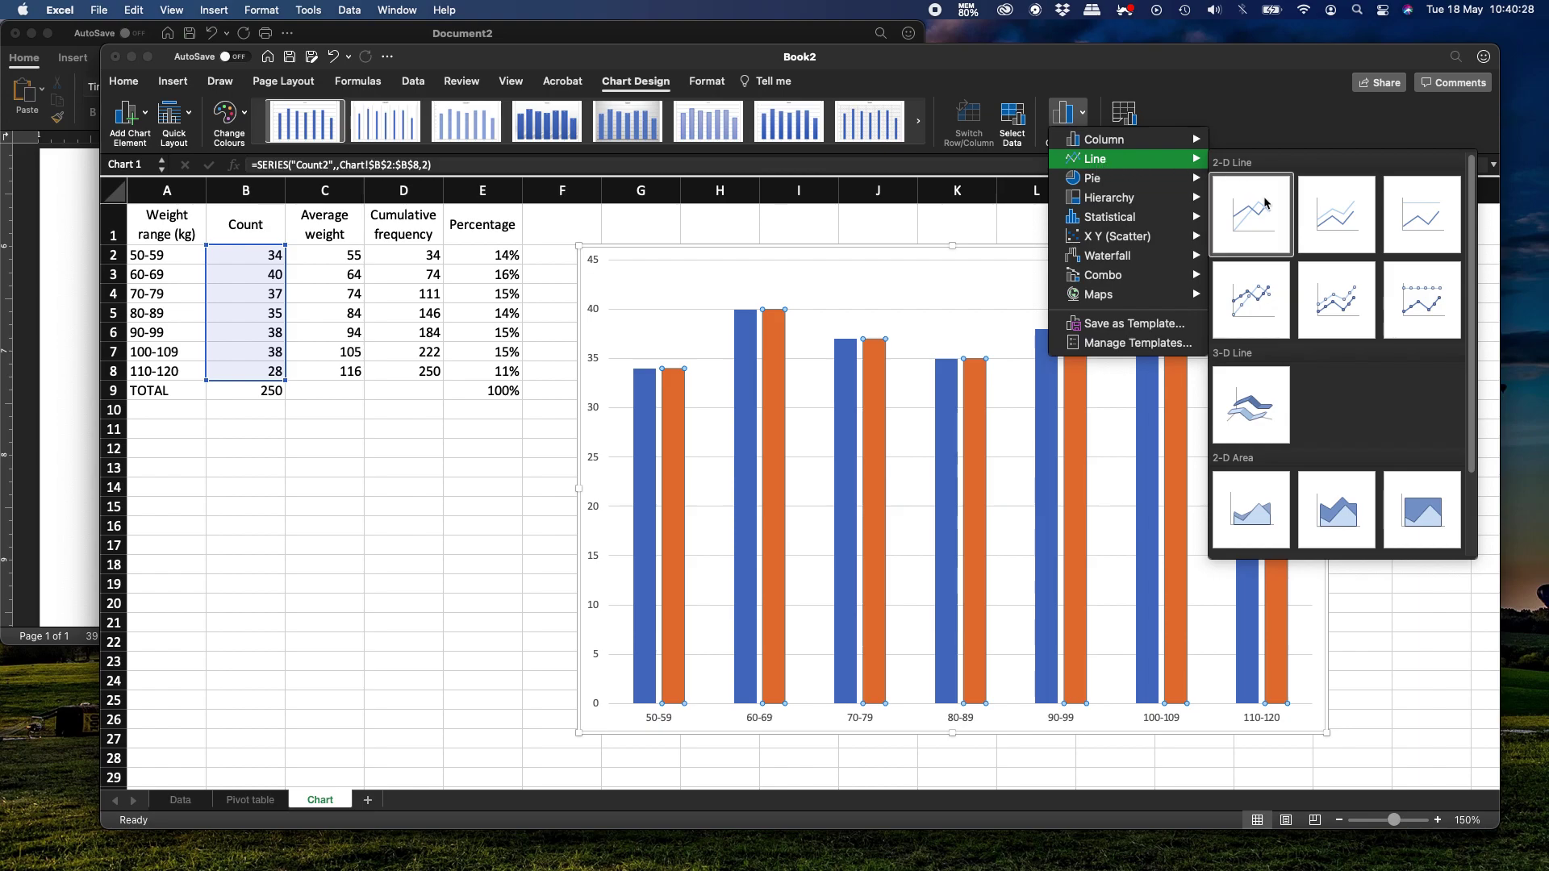
pyautogui.click(1256, 308)
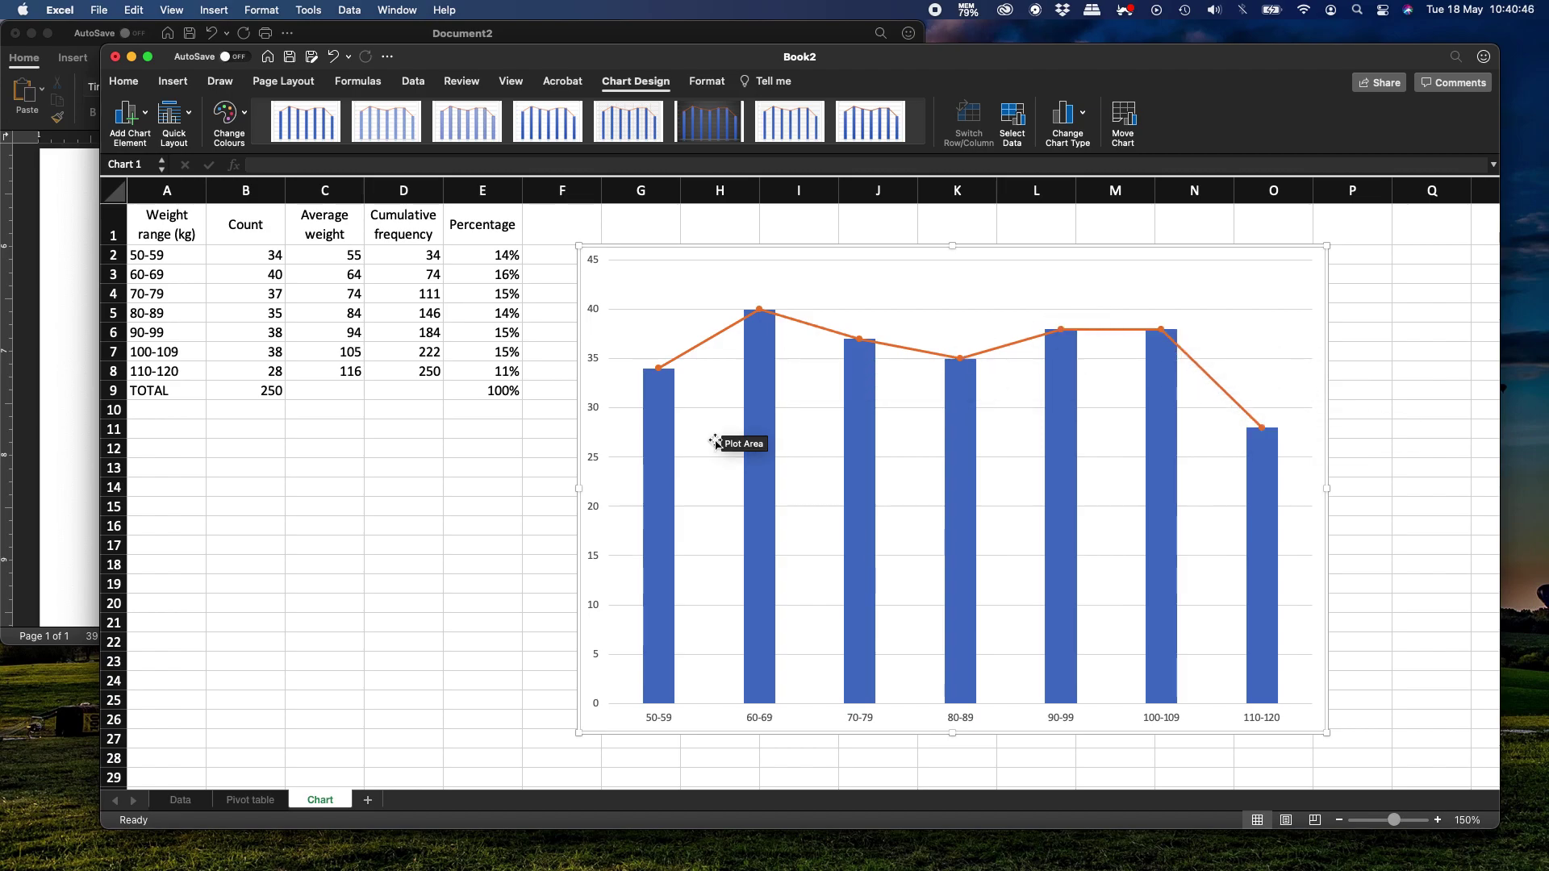
# - Set the gap width of the Count columns to 0% so that neighbouring bars touch
pyautogui.click(654, 507)
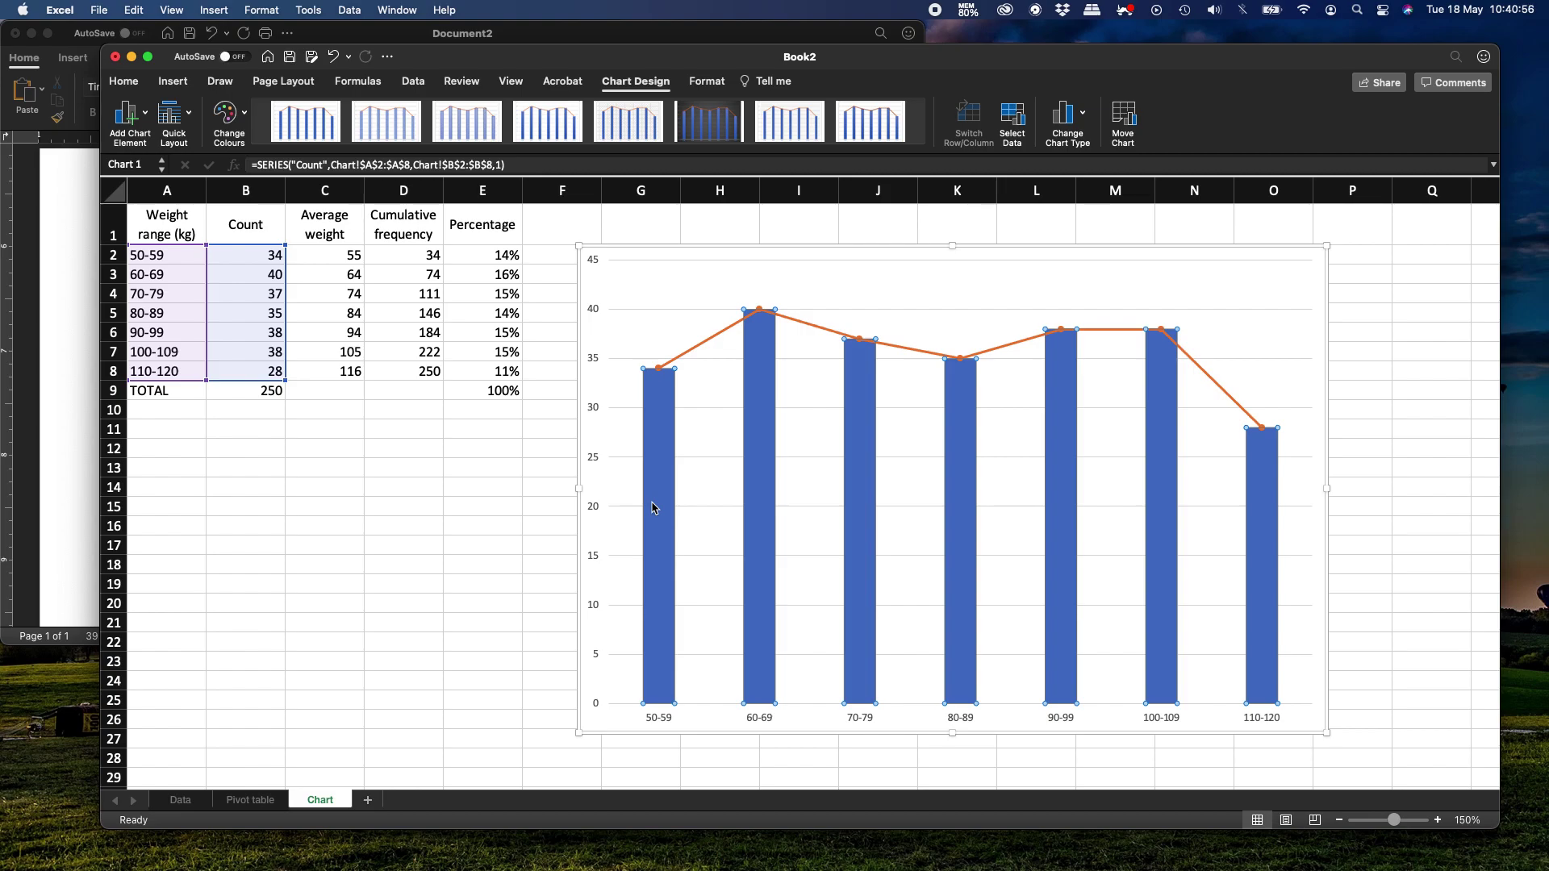
pyautogui.click(654, 508)
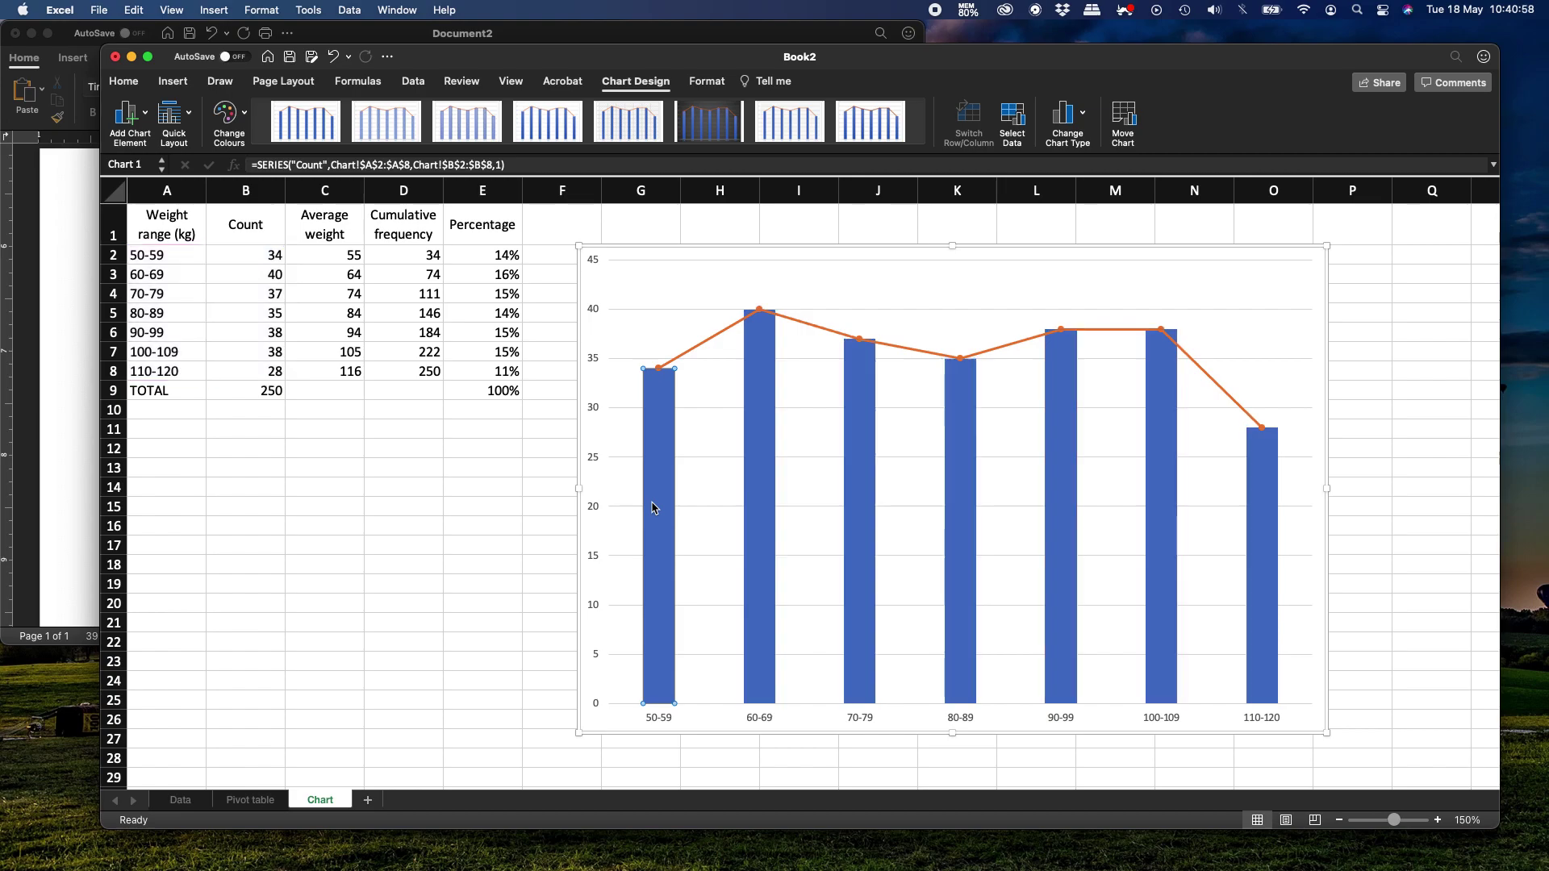
pyautogui.doubleClick(653, 507)
pyautogui.click(761, 482)
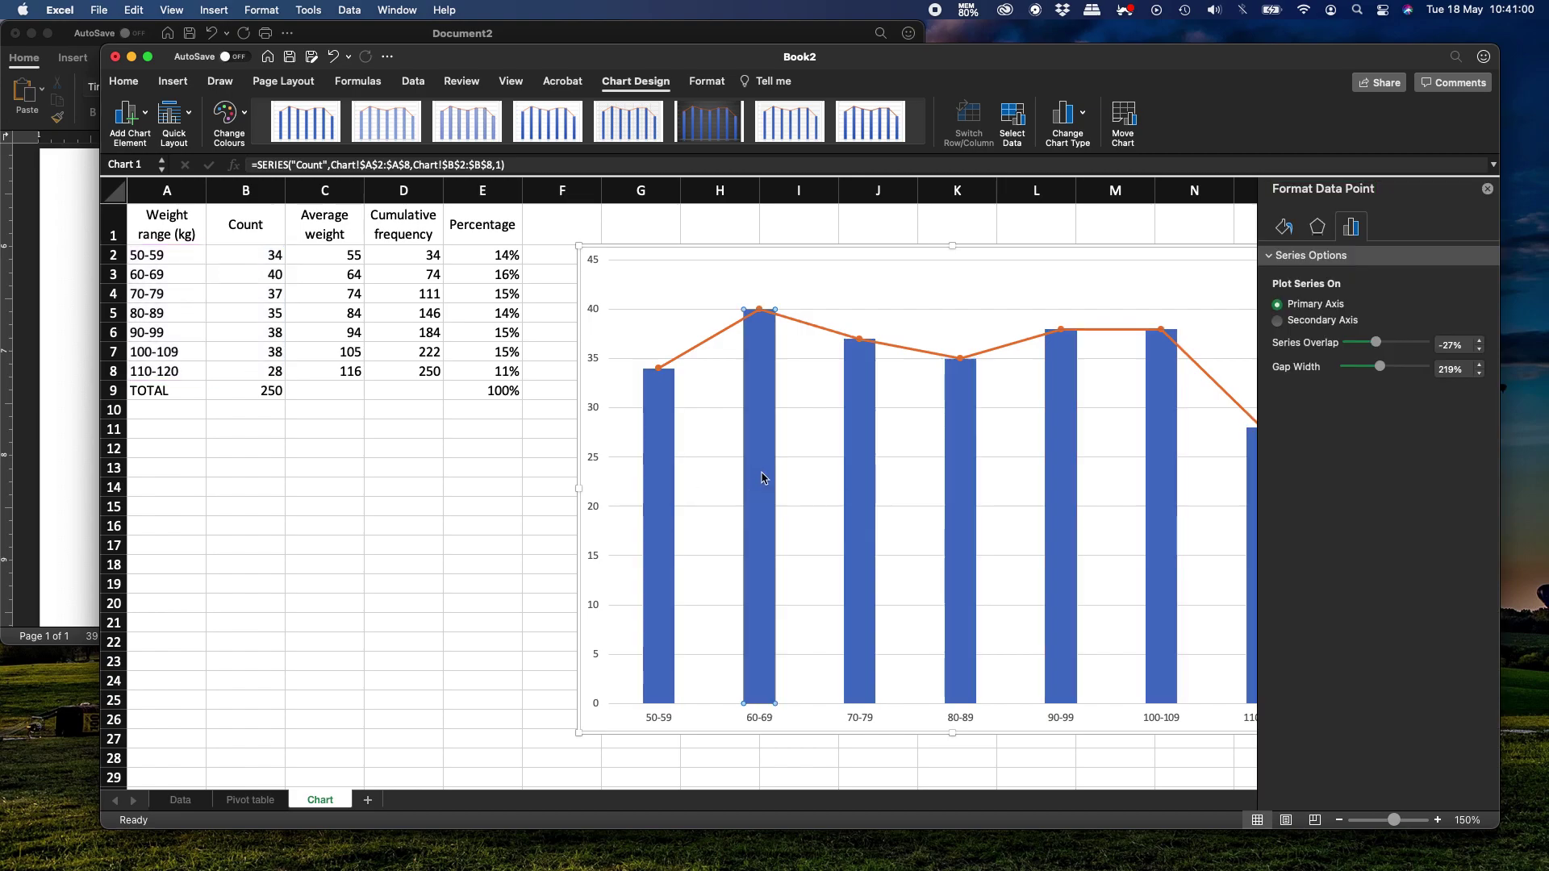
pyautogui.click(670, 428)
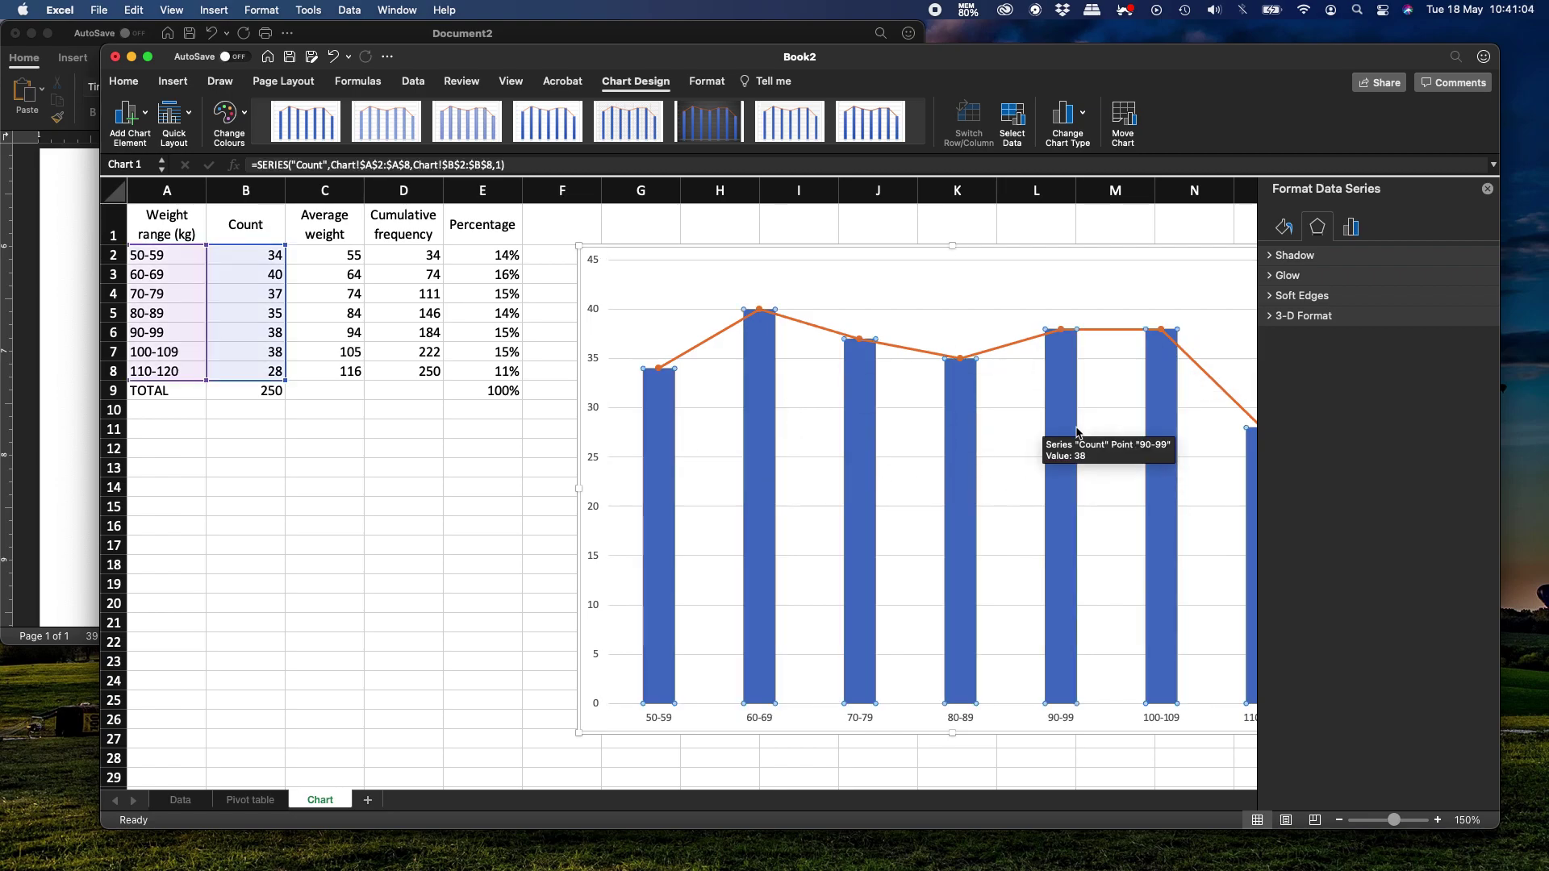
pyautogui.click(1354, 232)
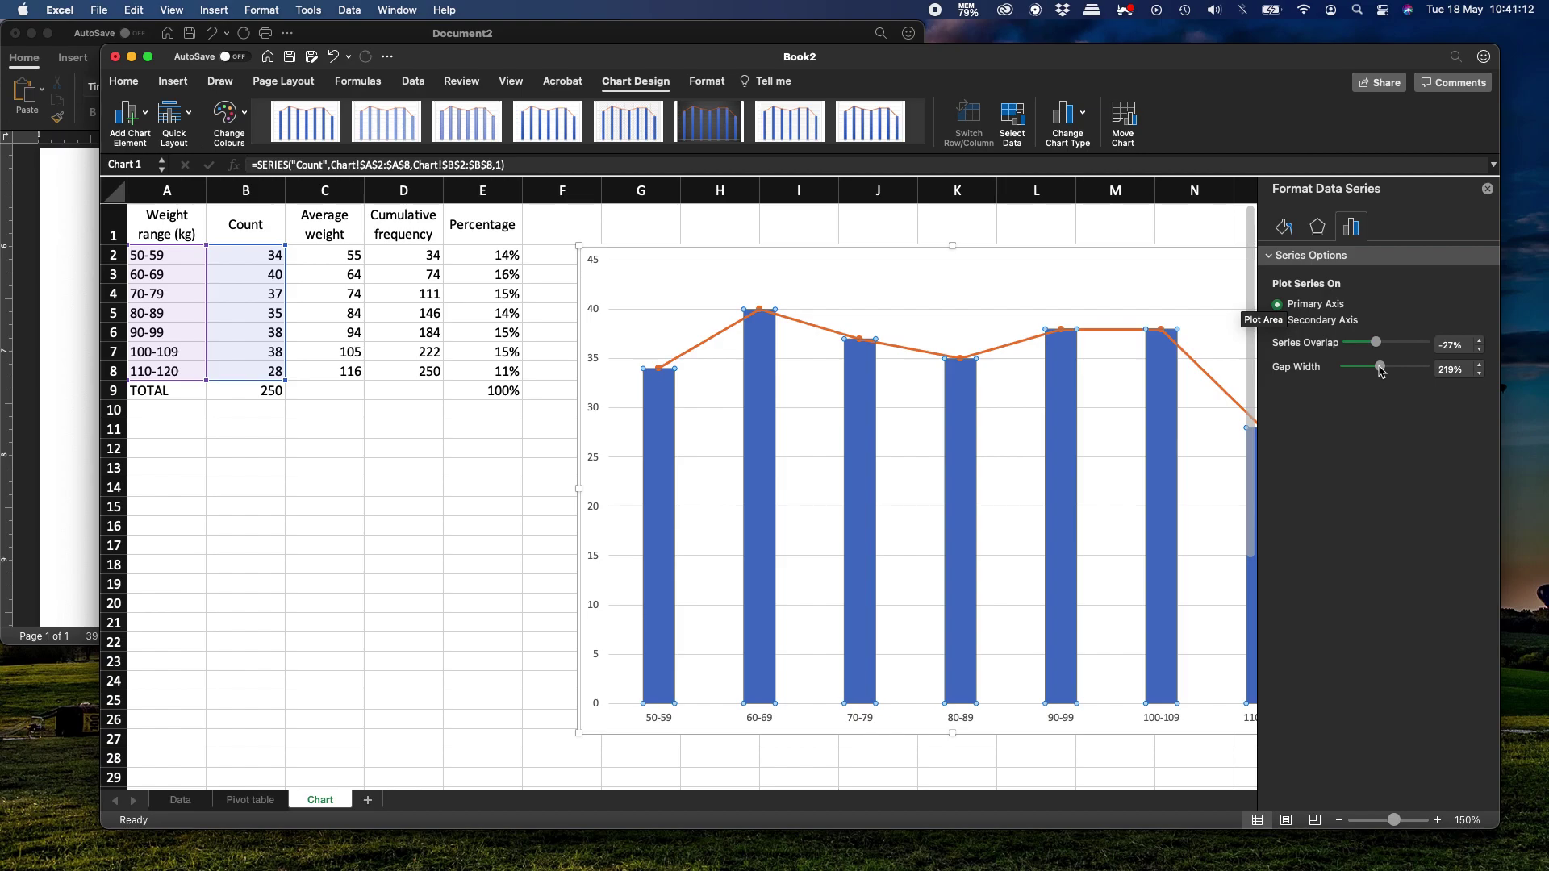
pyautogui.moveTo(1381, 369); pyautogui.dragTo(1317, 372)
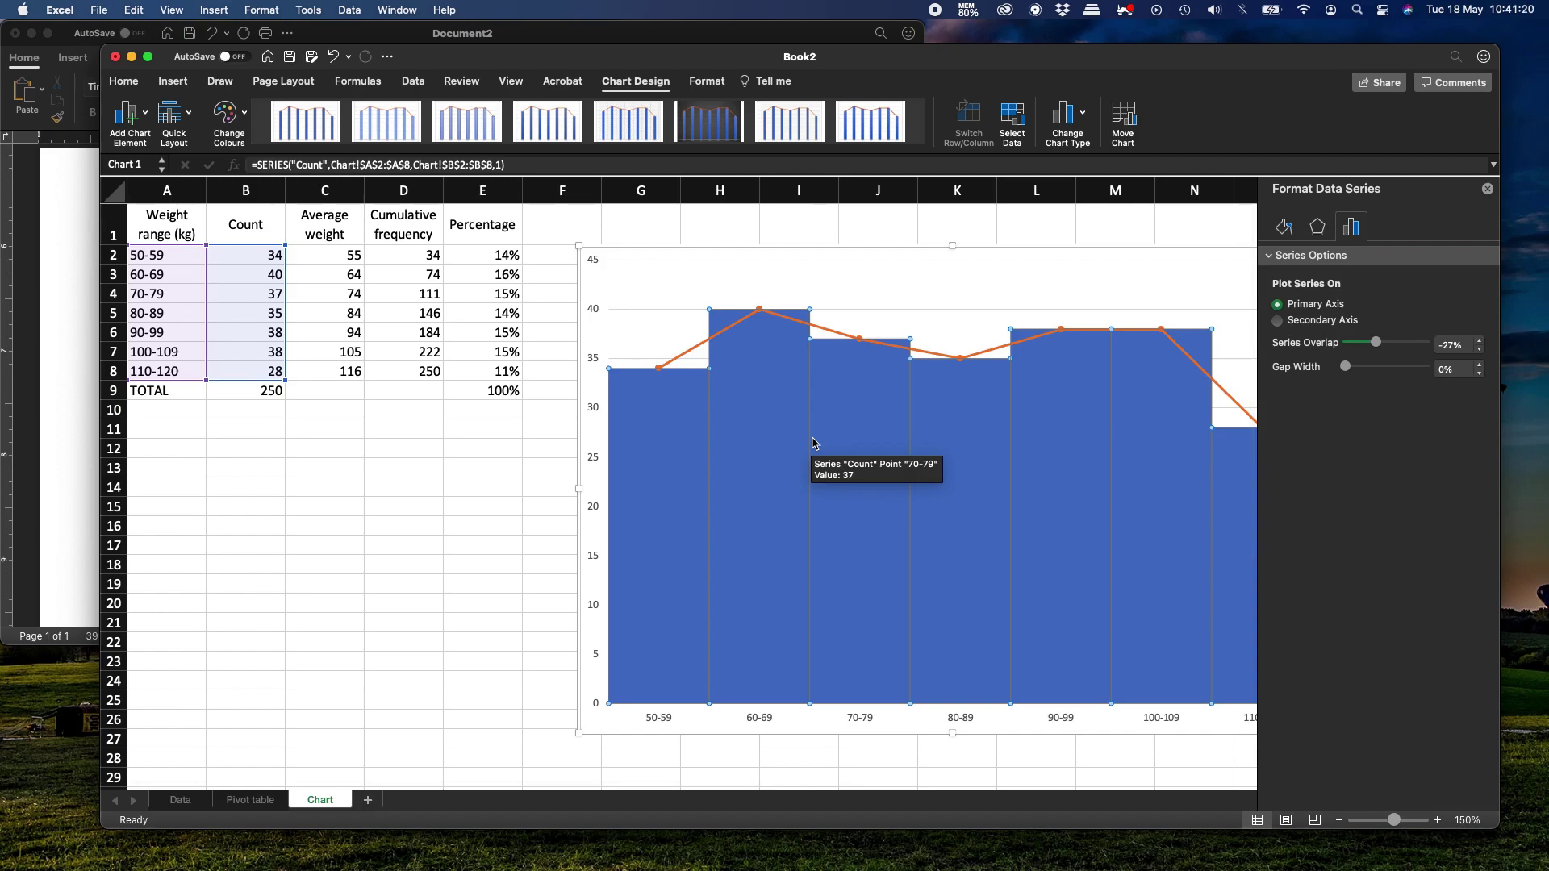
pyautogui.click(1011, 278)
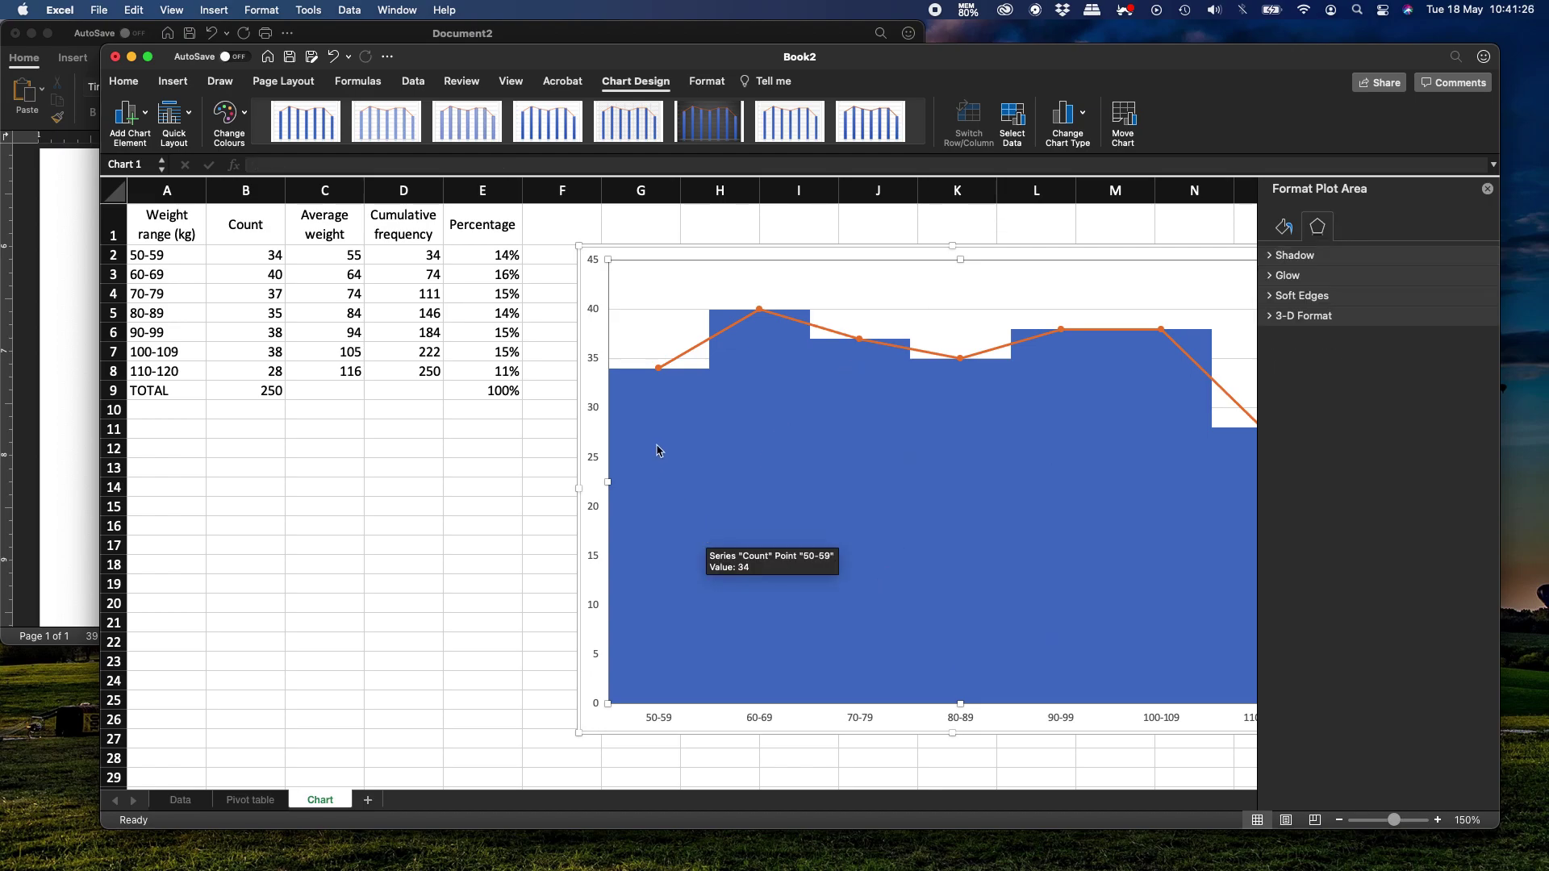
# - Give the Count columns a solid green border 2 pt wide
pyautogui.click(678, 431)
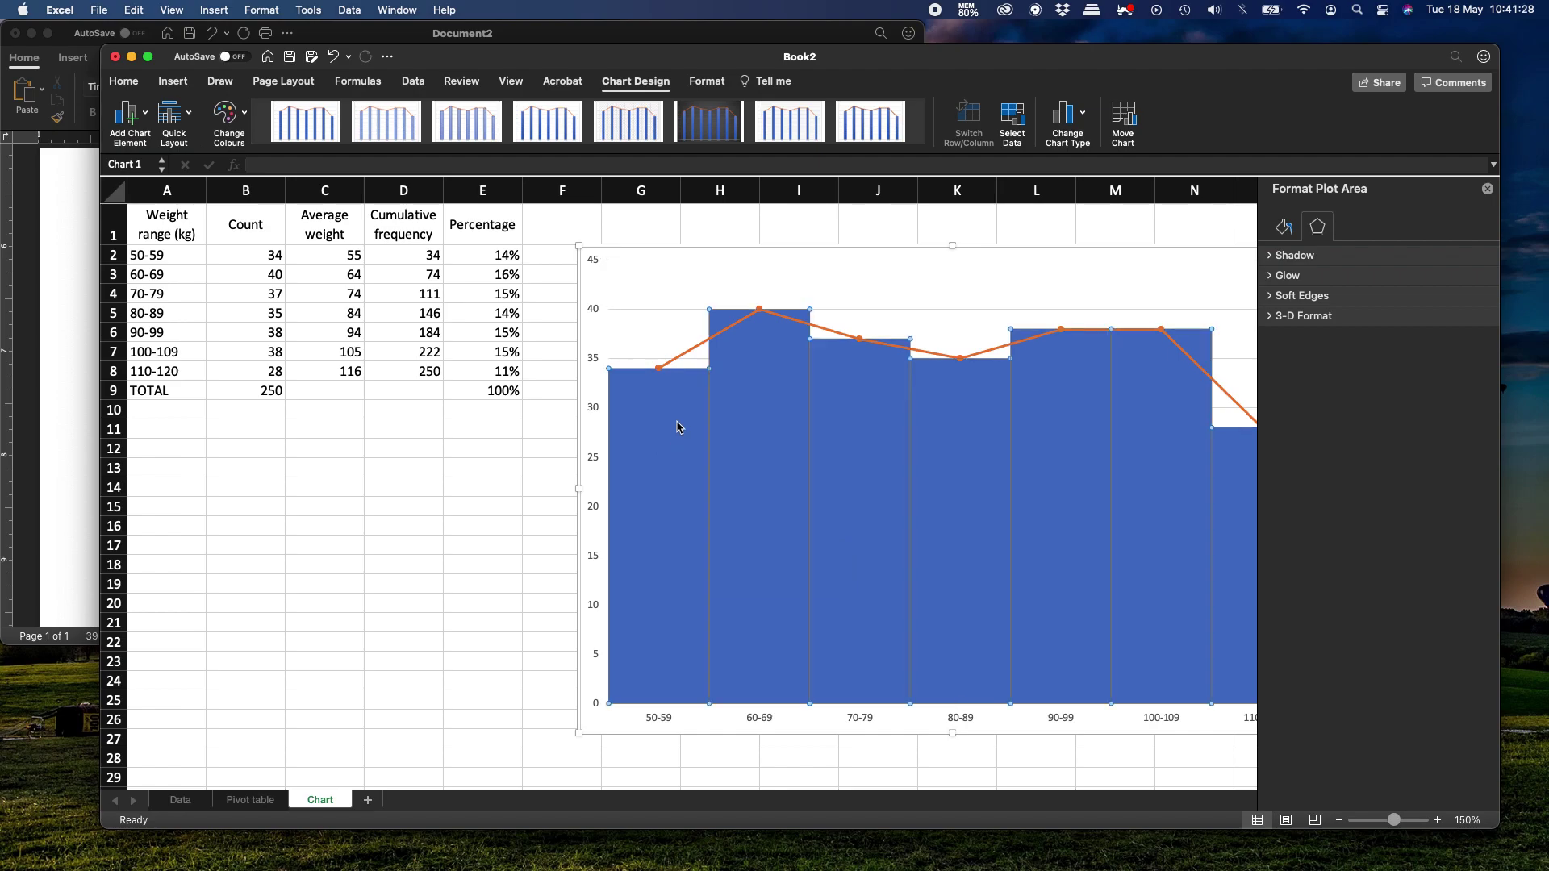
pyautogui.click(1284, 227)
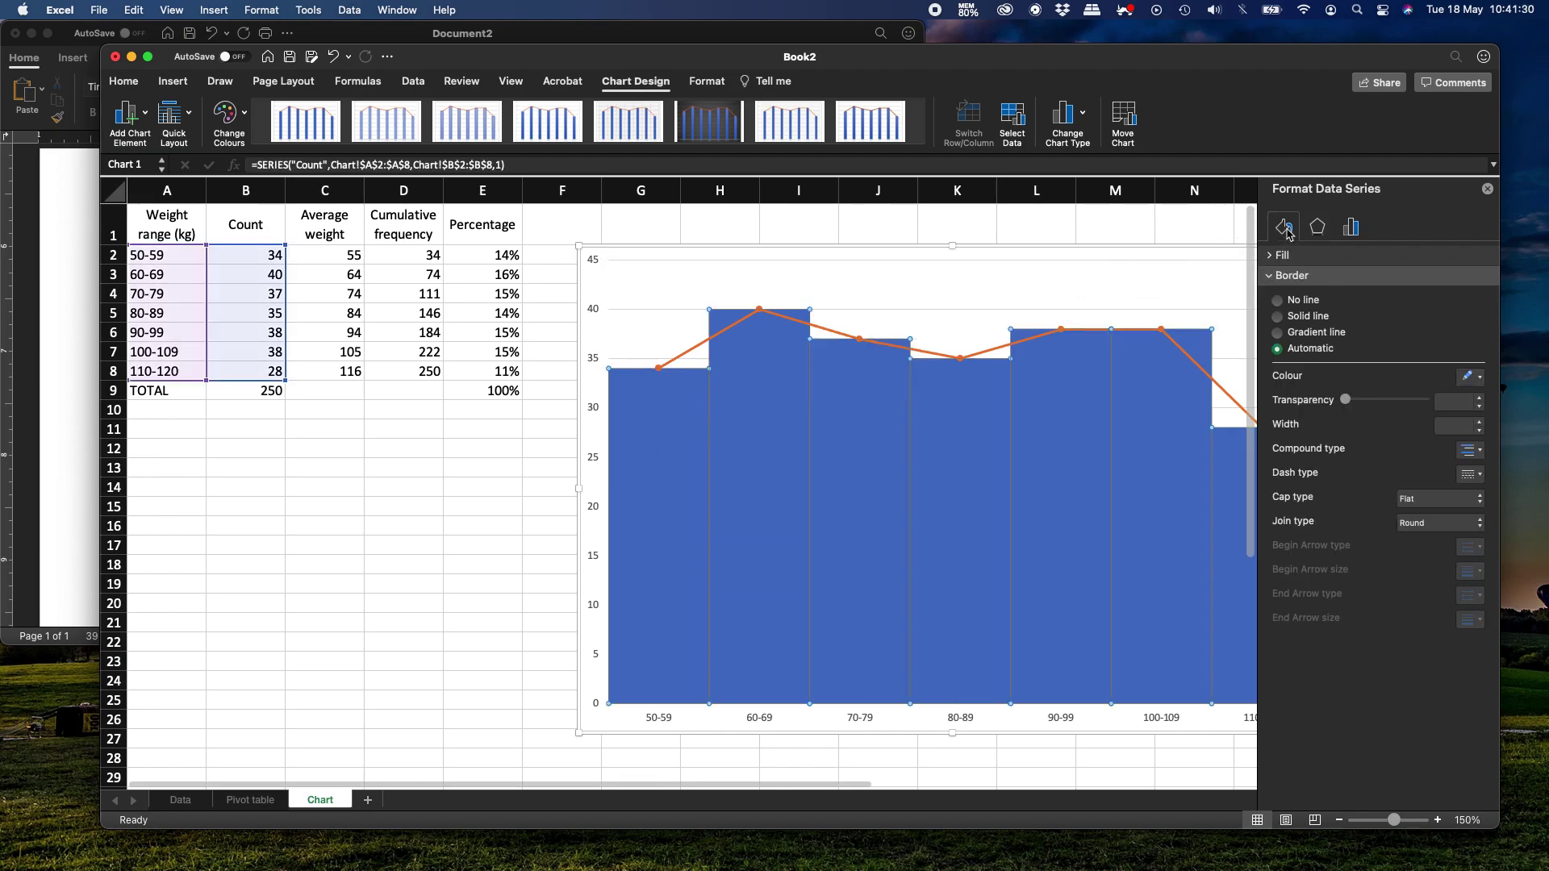
pyautogui.click(1277, 316)
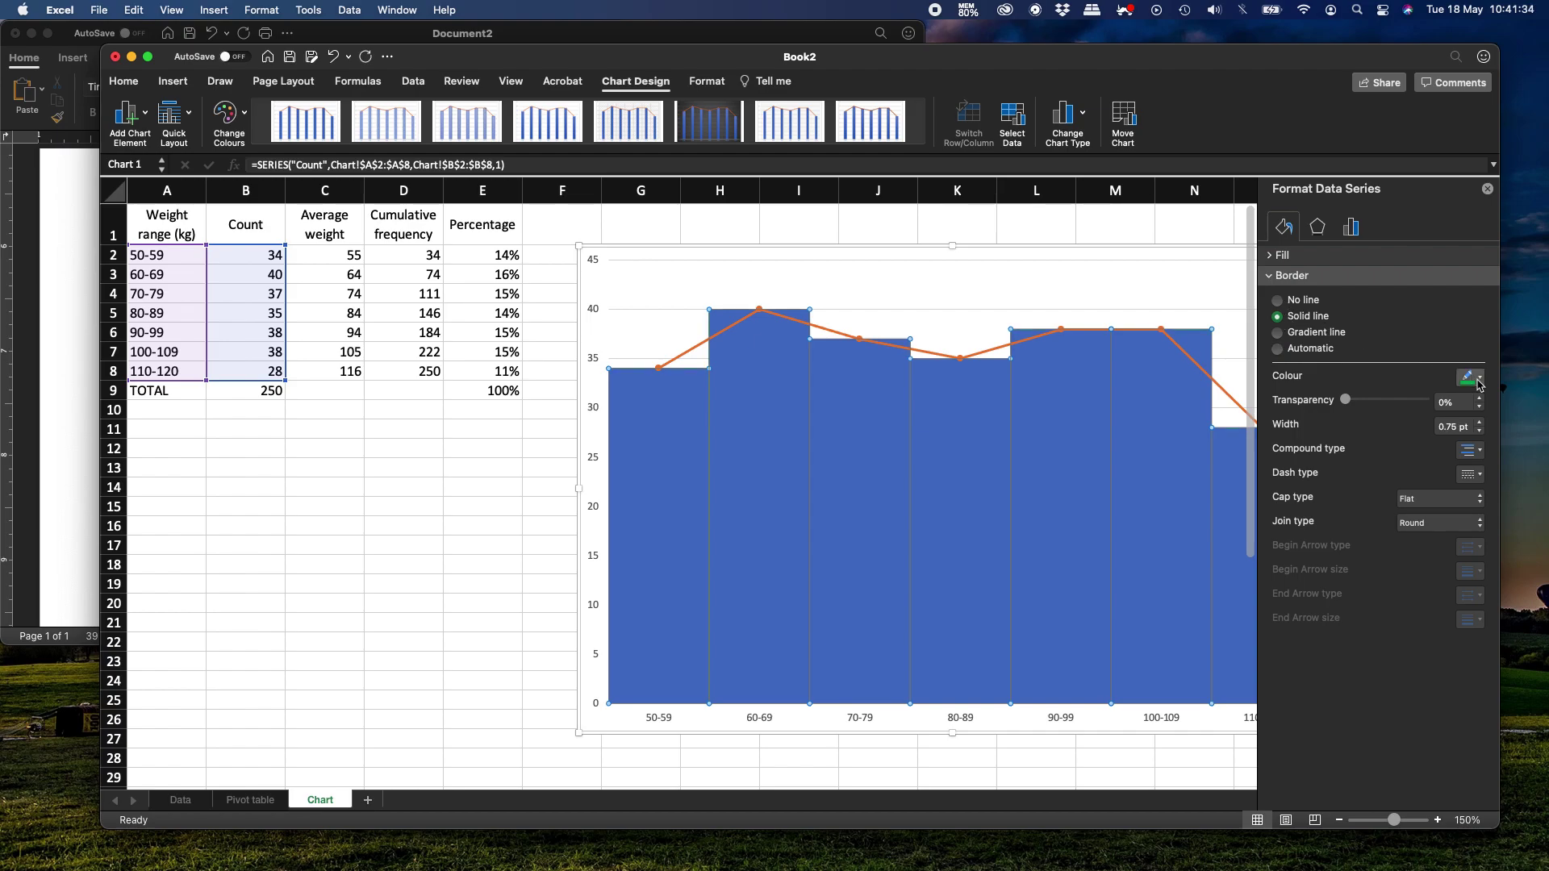
pyautogui.click(1471, 377)
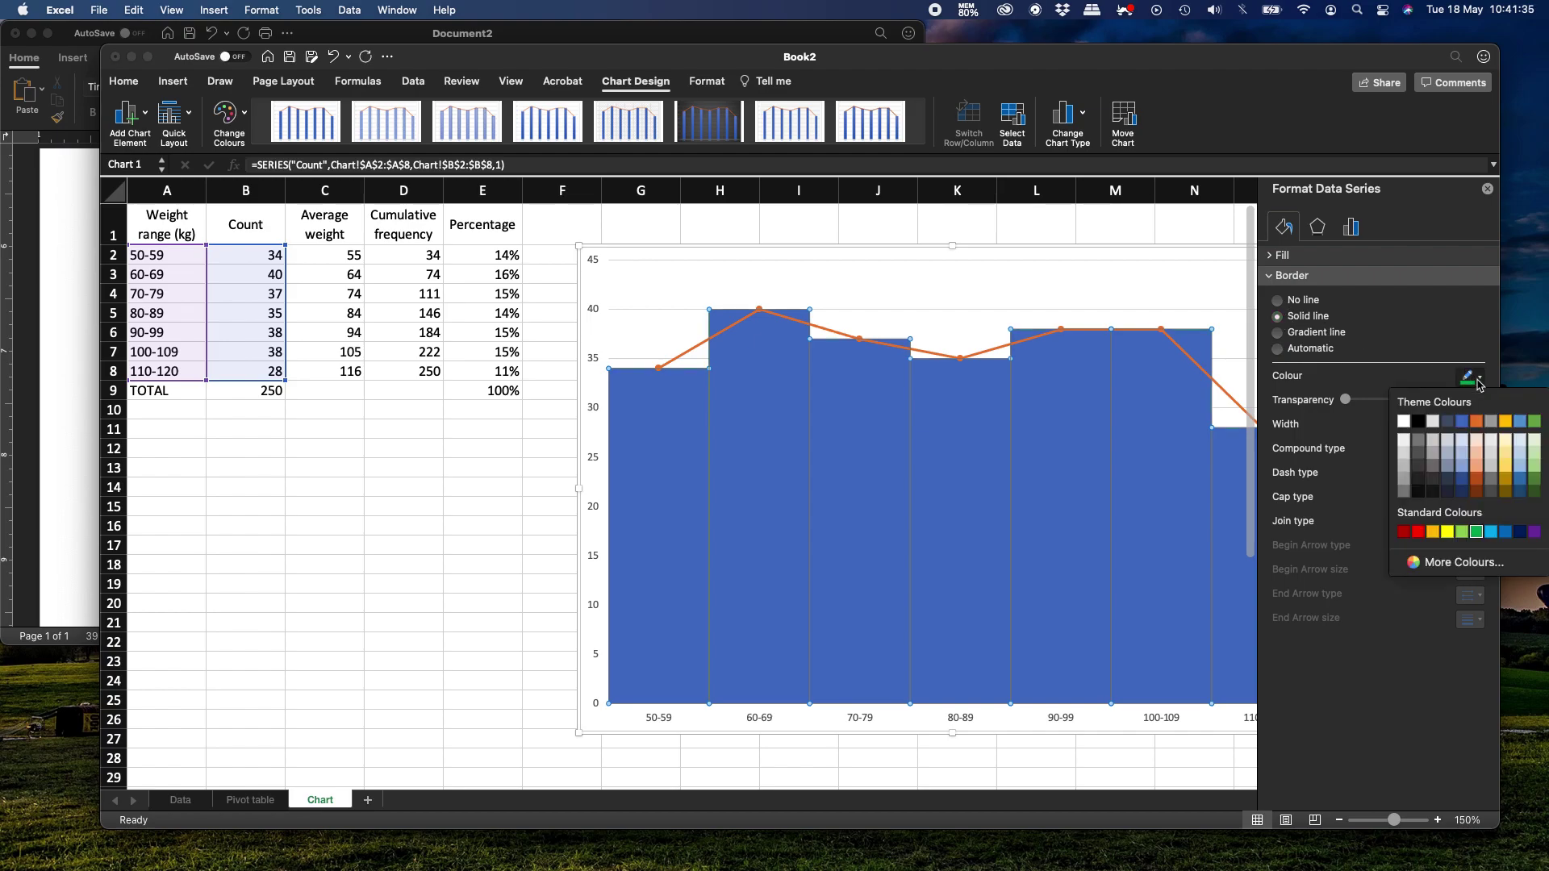
pyautogui.click(1476, 533)
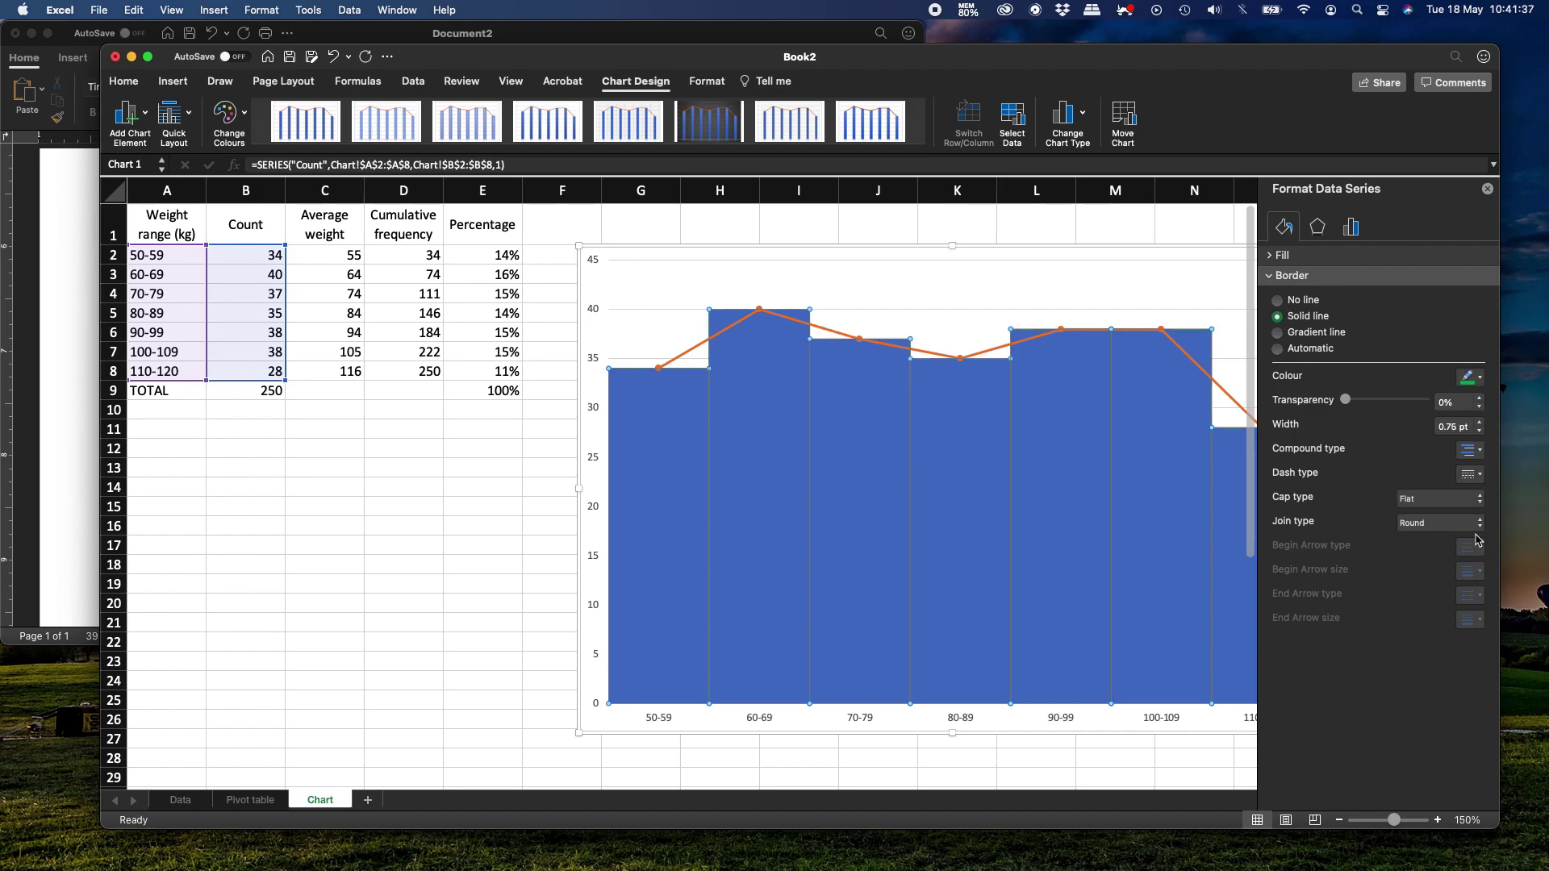
pyautogui.click(1481, 423)
pyautogui.click(1482, 422)
pyautogui.click(1481, 422)
pyautogui.click(1481, 423)
pyautogui.click(1481, 423)
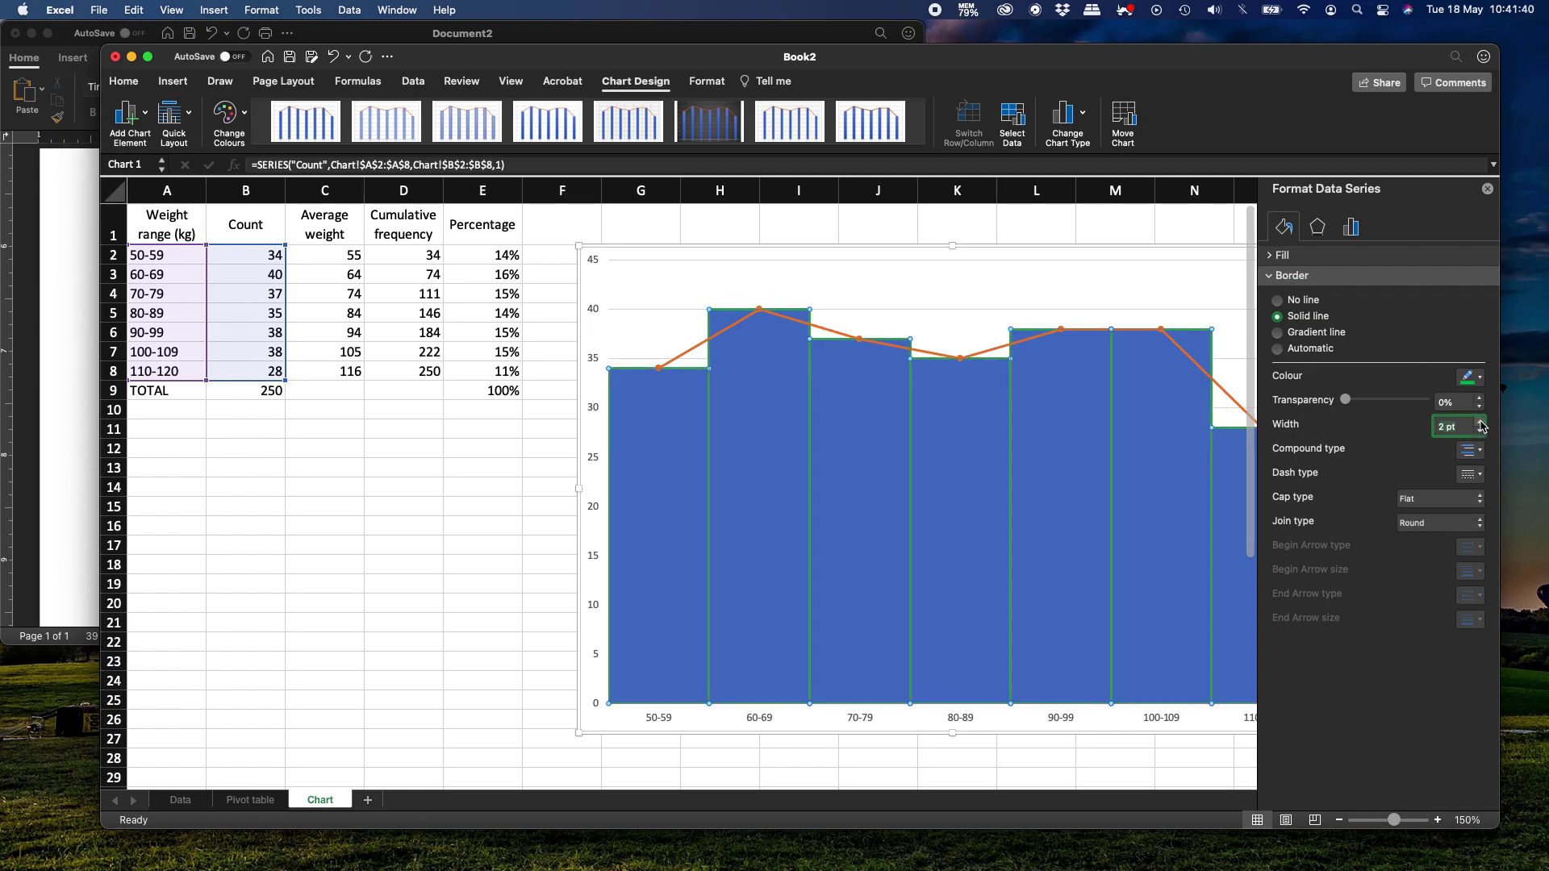
pyautogui.click(1100, 271)
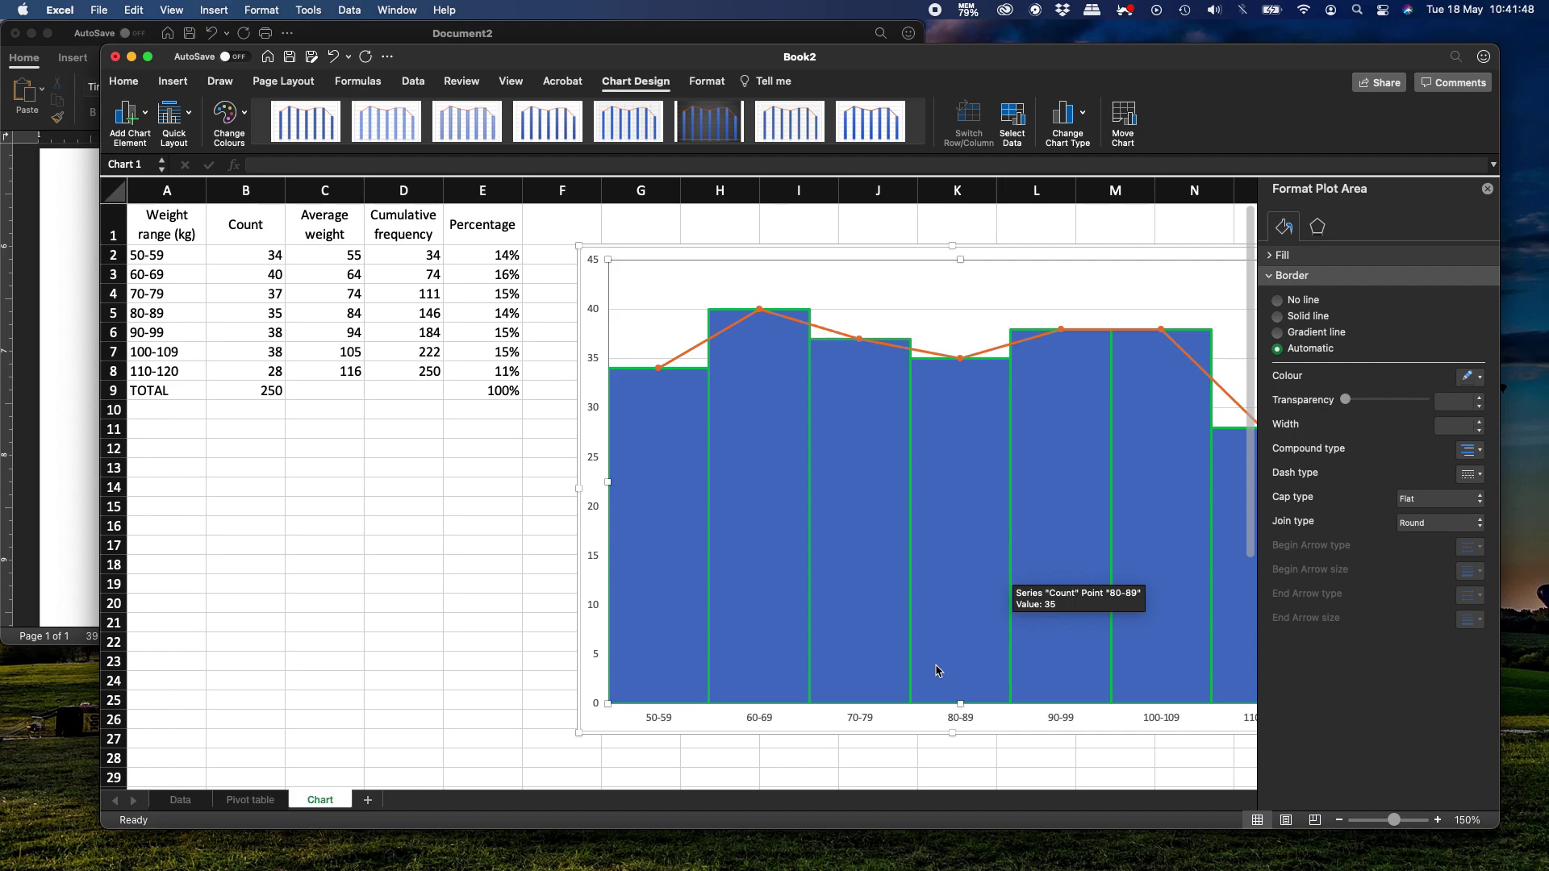
# - Give only the 50-59 column a solid light green fill
pyautogui.click(635, 546)
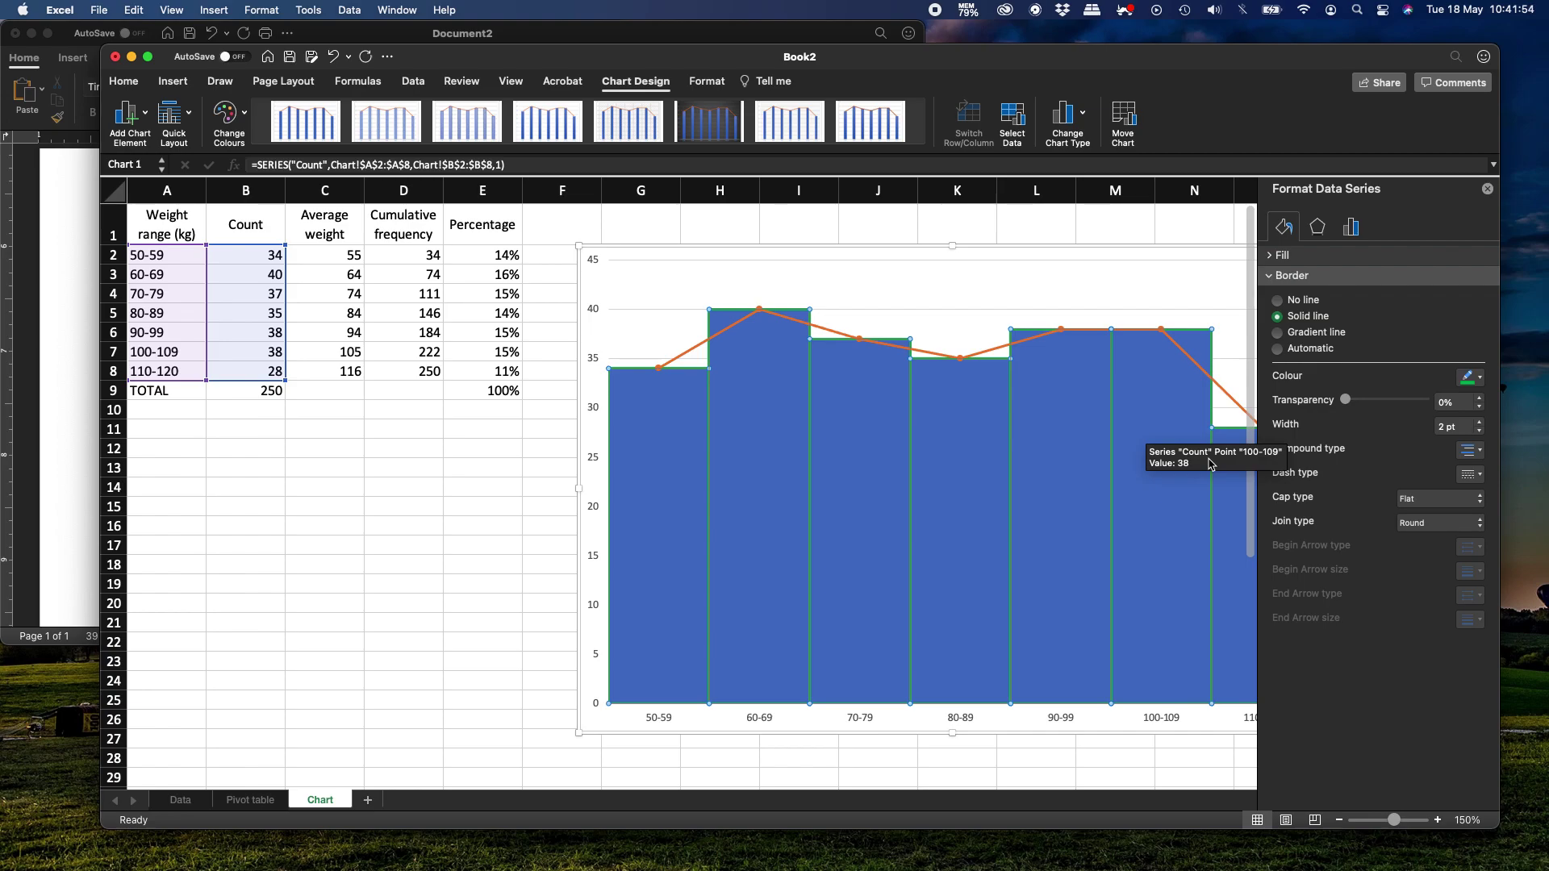
pyautogui.click(674, 500)
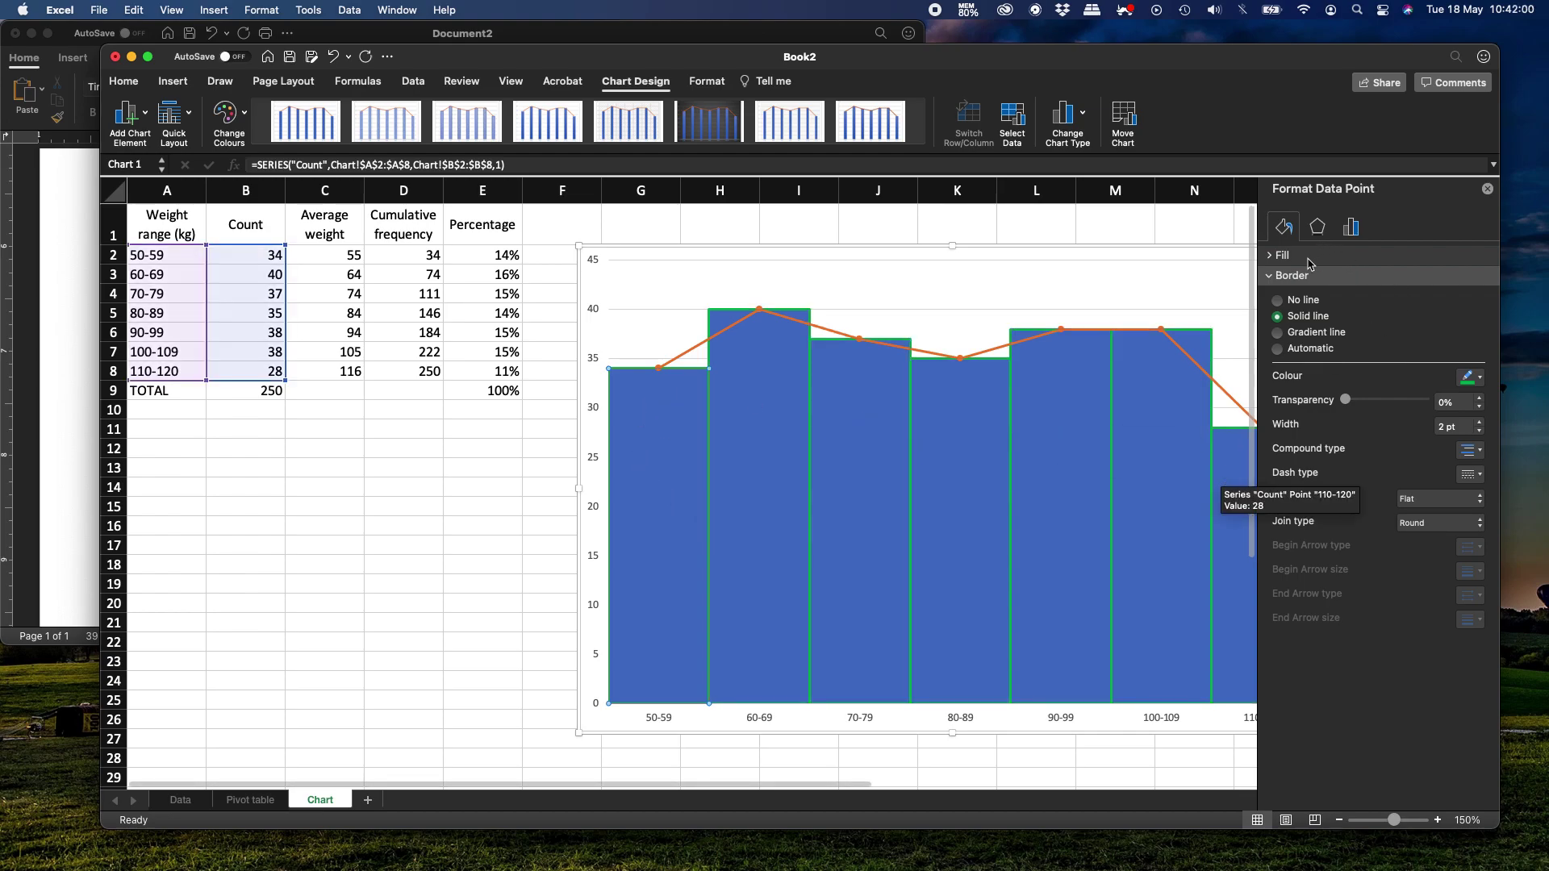
pyautogui.click(1273, 256)
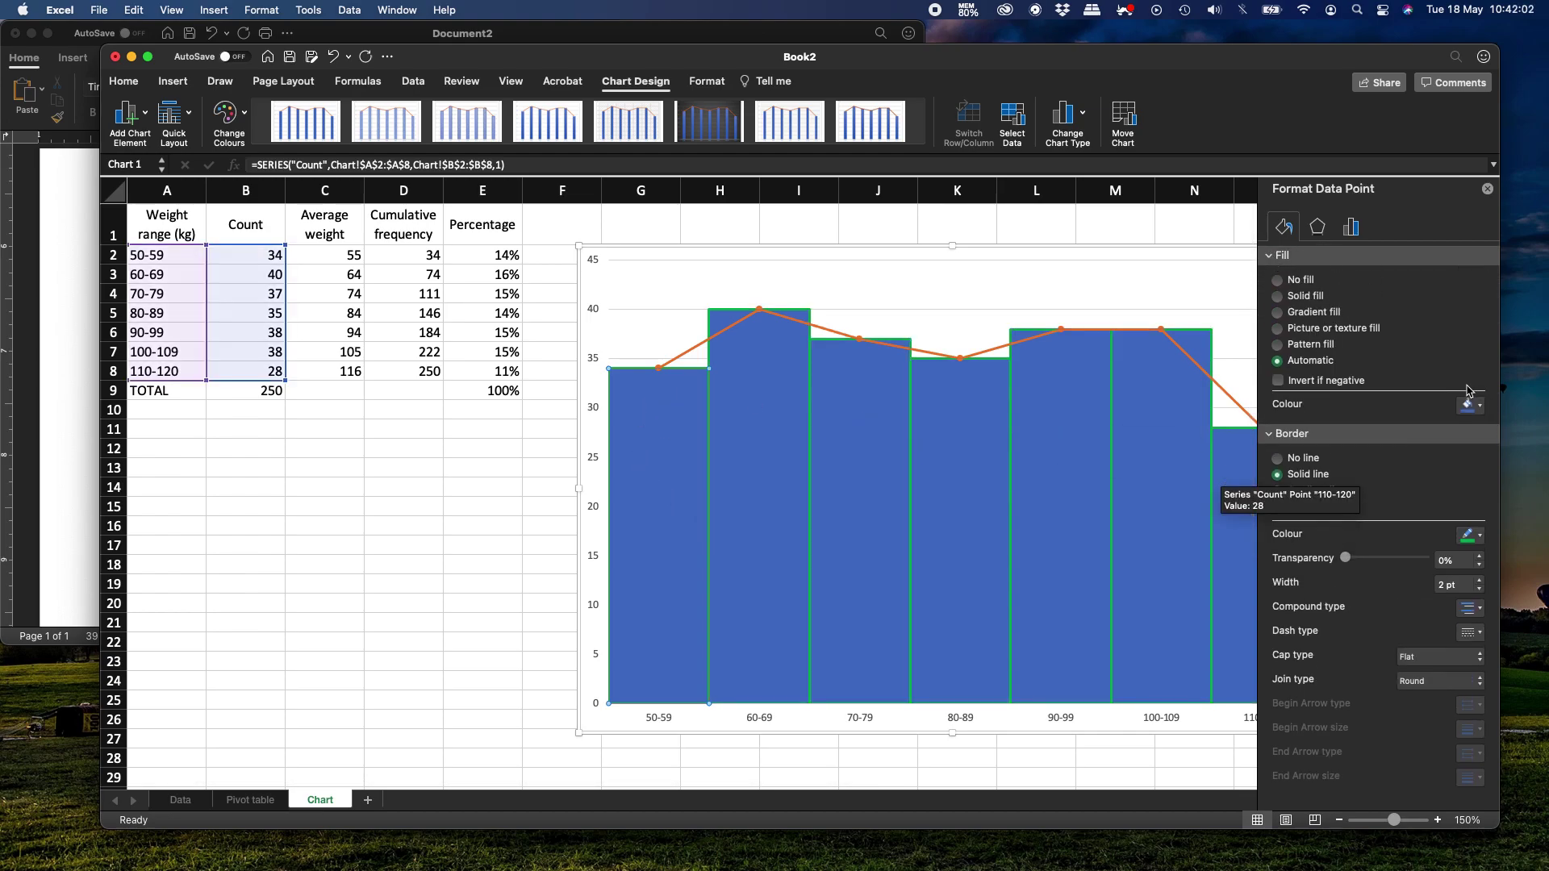
pyautogui.click(1315, 300)
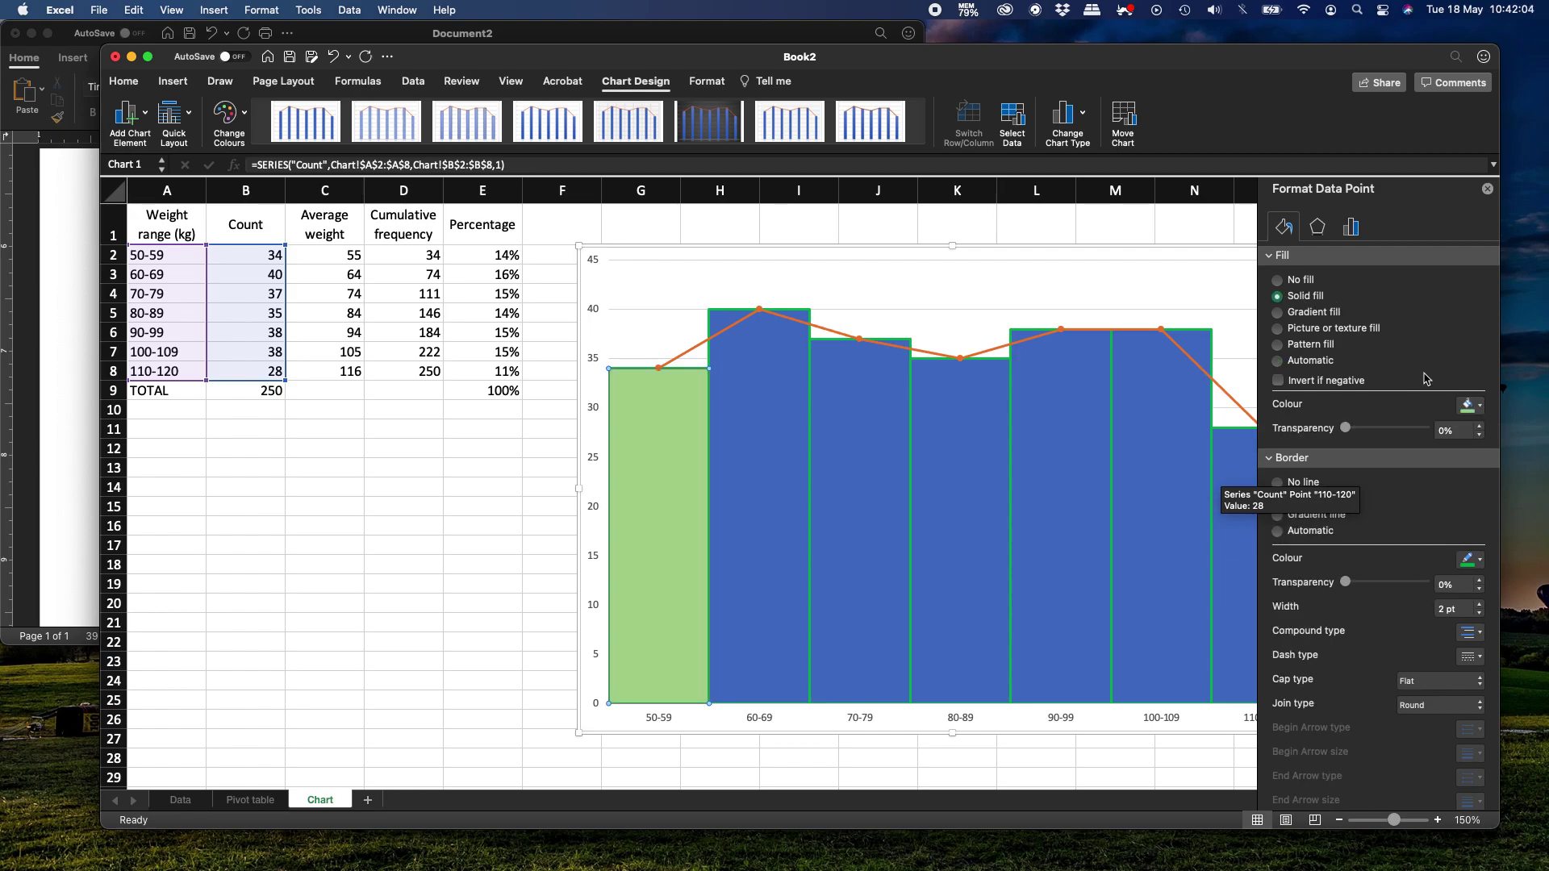
pyautogui.click(1481, 407)
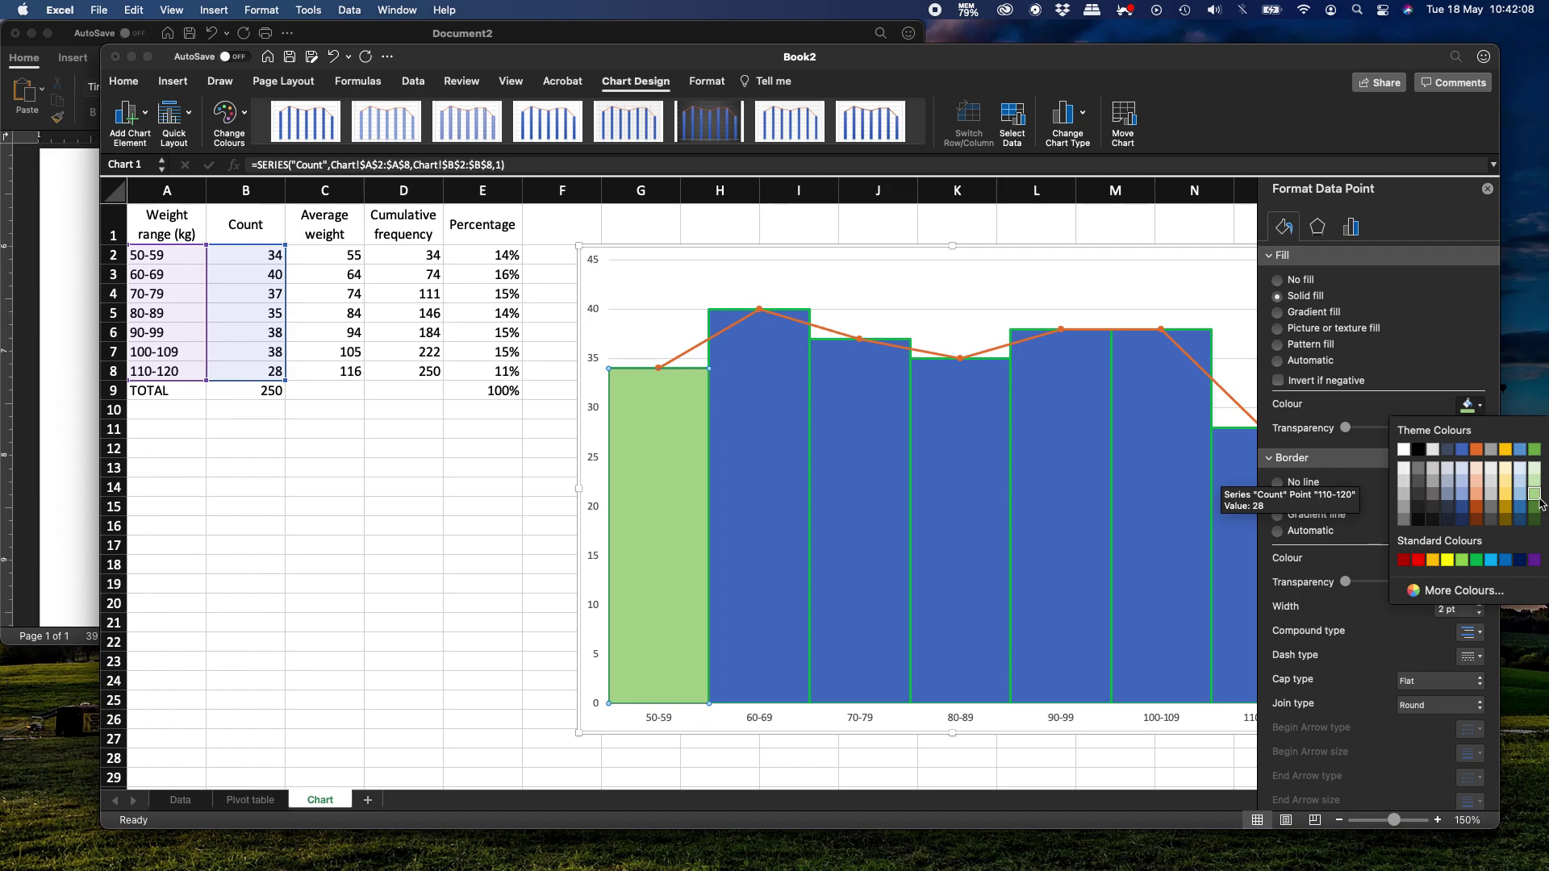
pyautogui.click(721, 525)
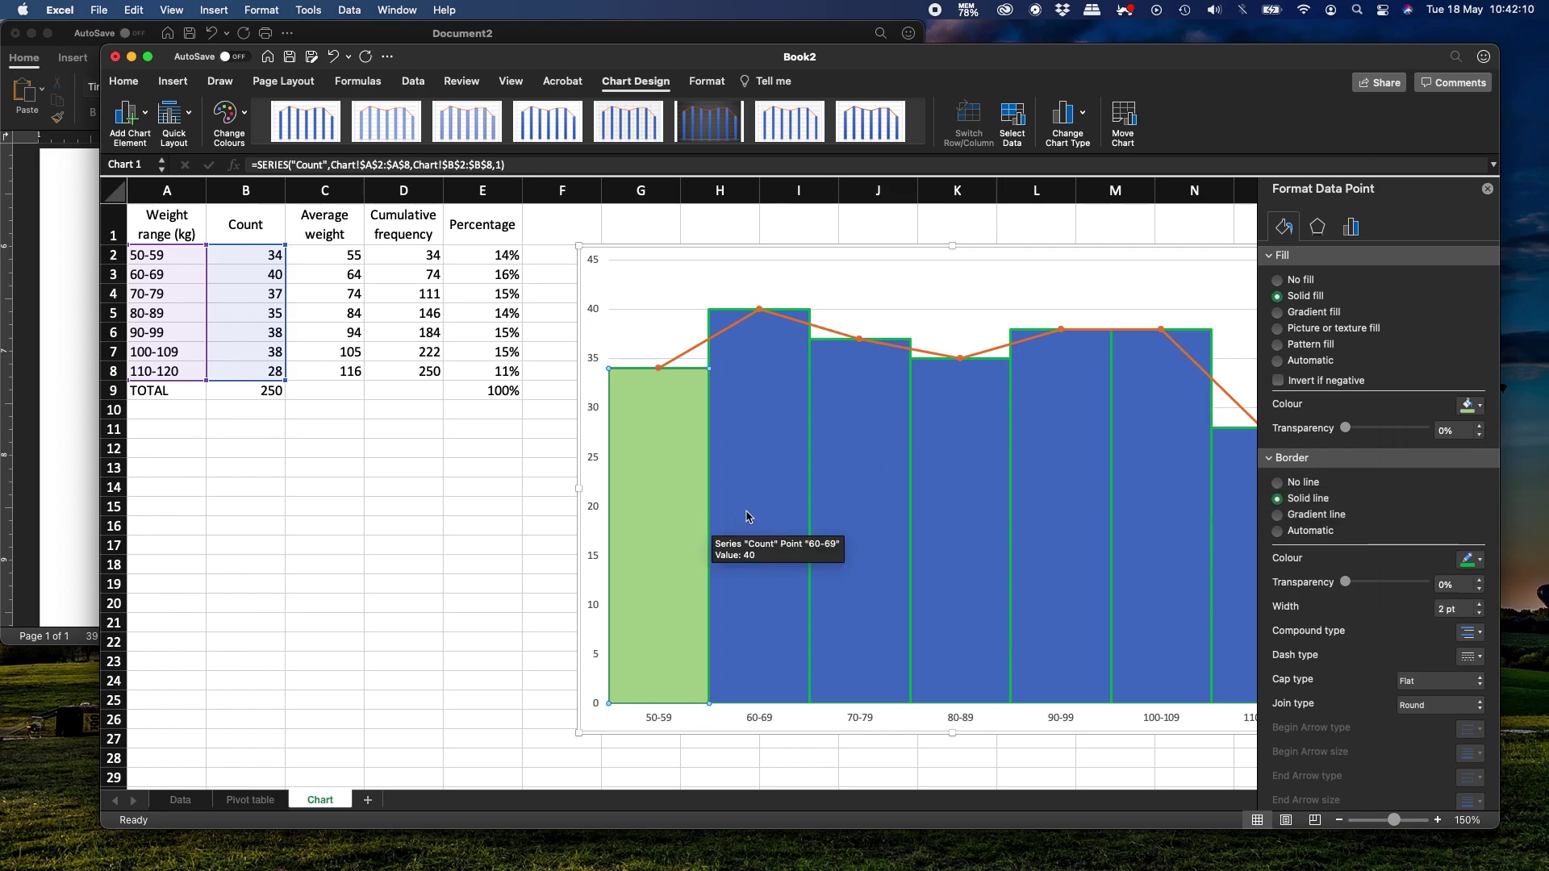
# - Fill only the 60-69 column with solid red
pyautogui.click(746, 517)
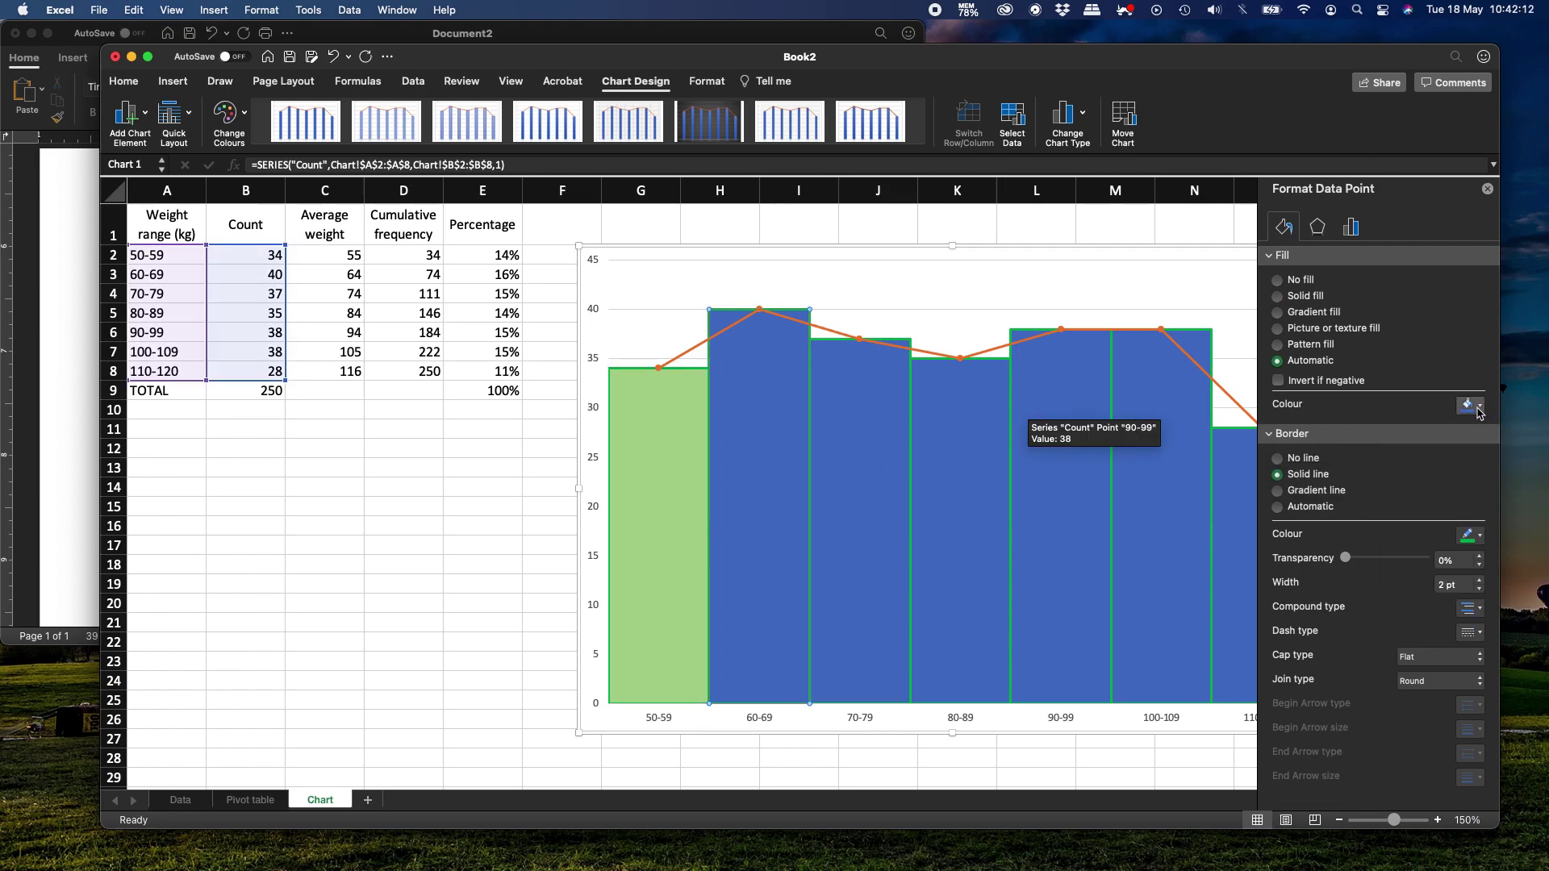
pyautogui.click(1481, 408)
pyautogui.click(1422, 564)
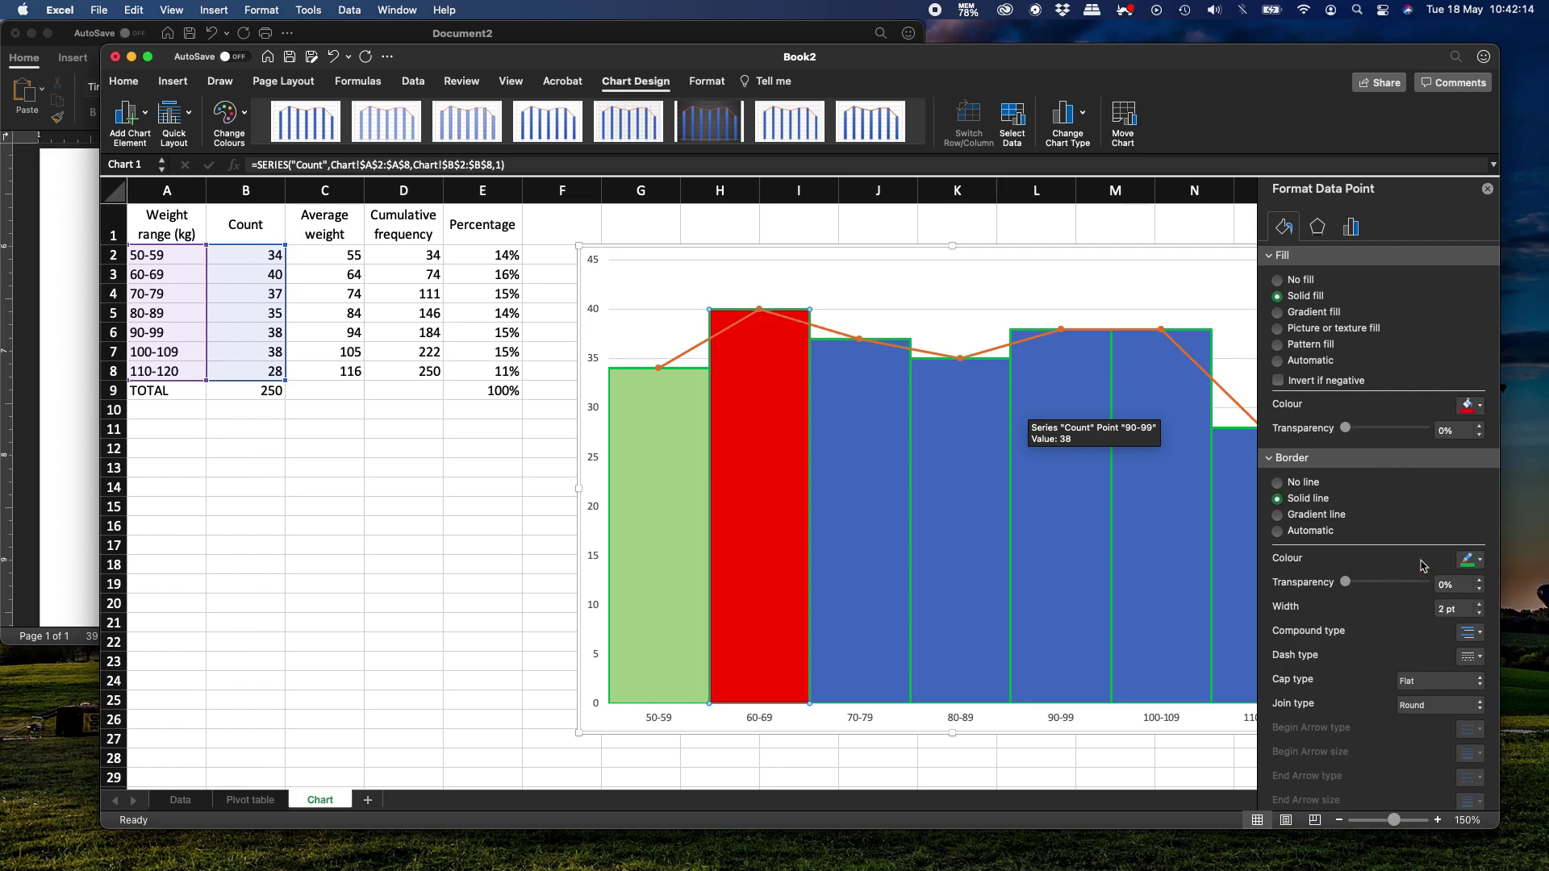
pyautogui.click(871, 498)
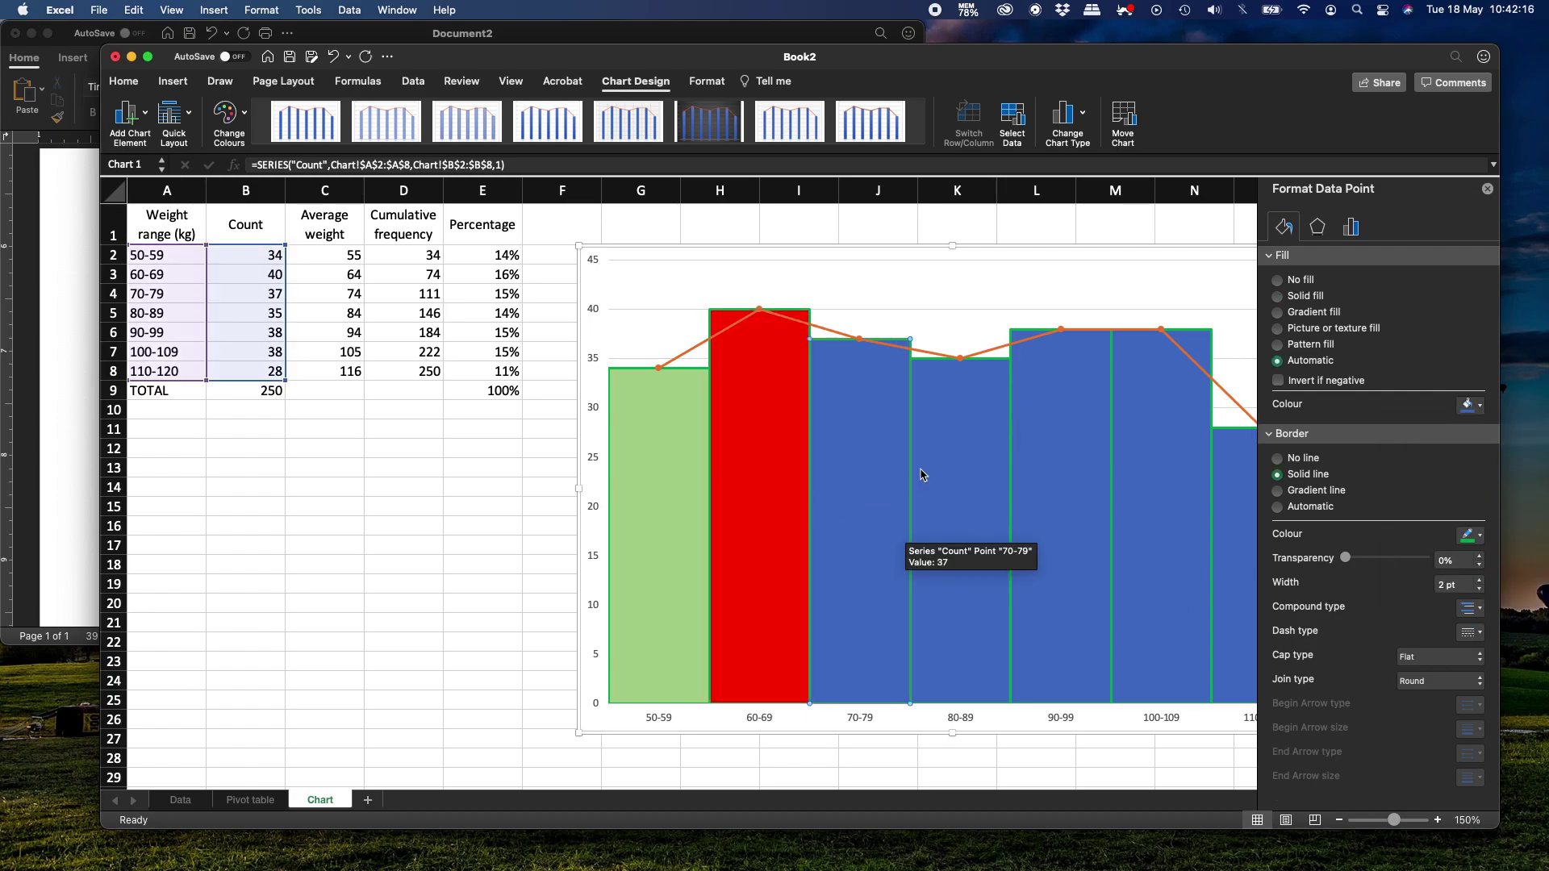
pyautogui.click(768, 440)
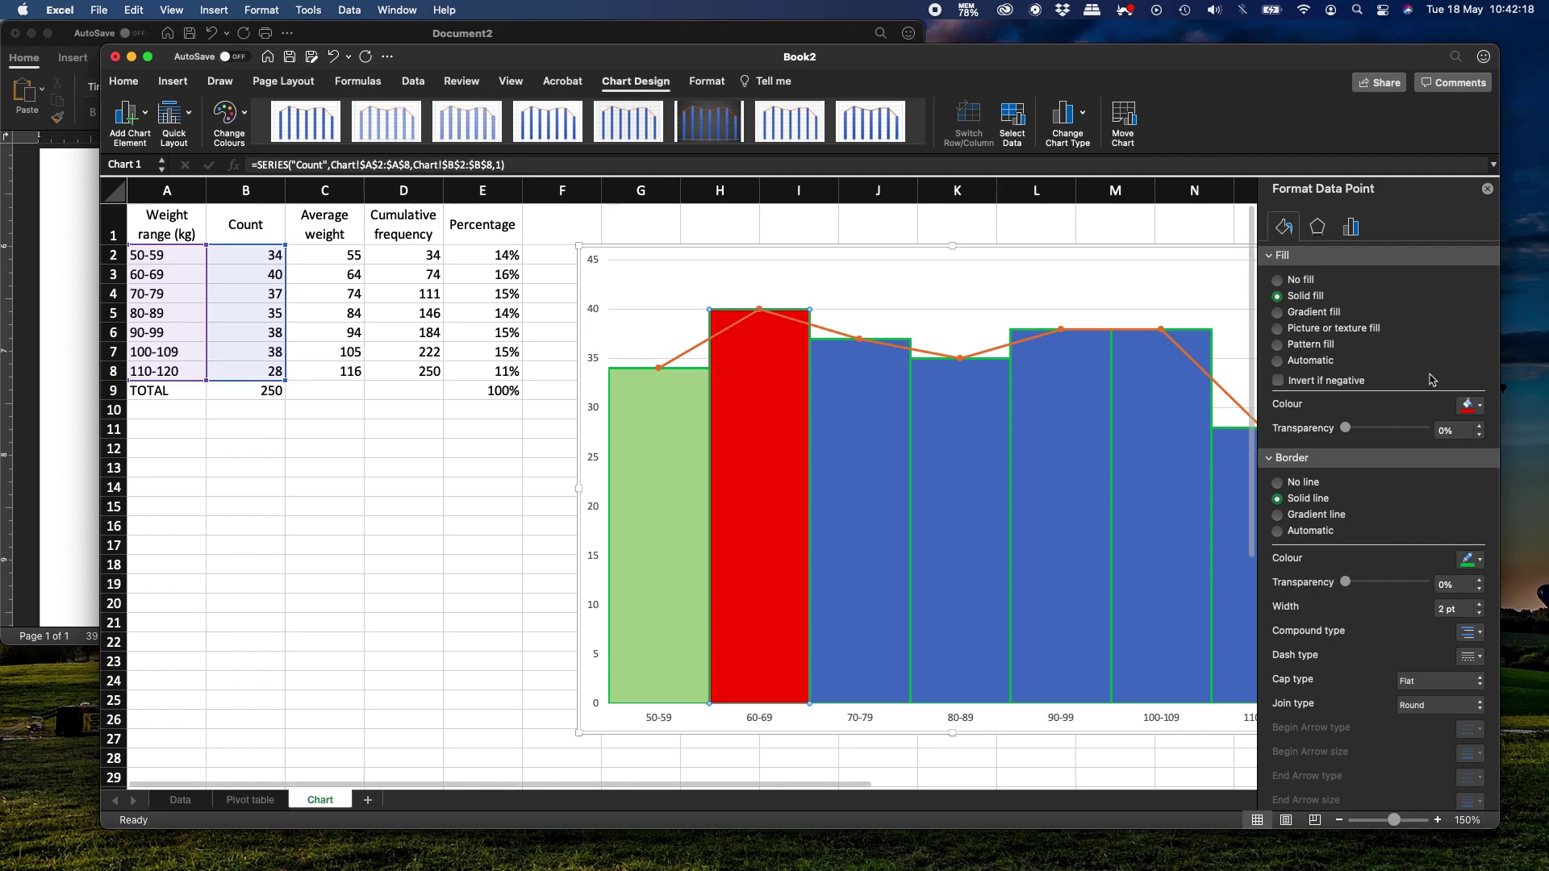
# - Change the 60-69 column's fill to light orange and give the 70-79 column a light gold fill
pyautogui.click(1480, 405)
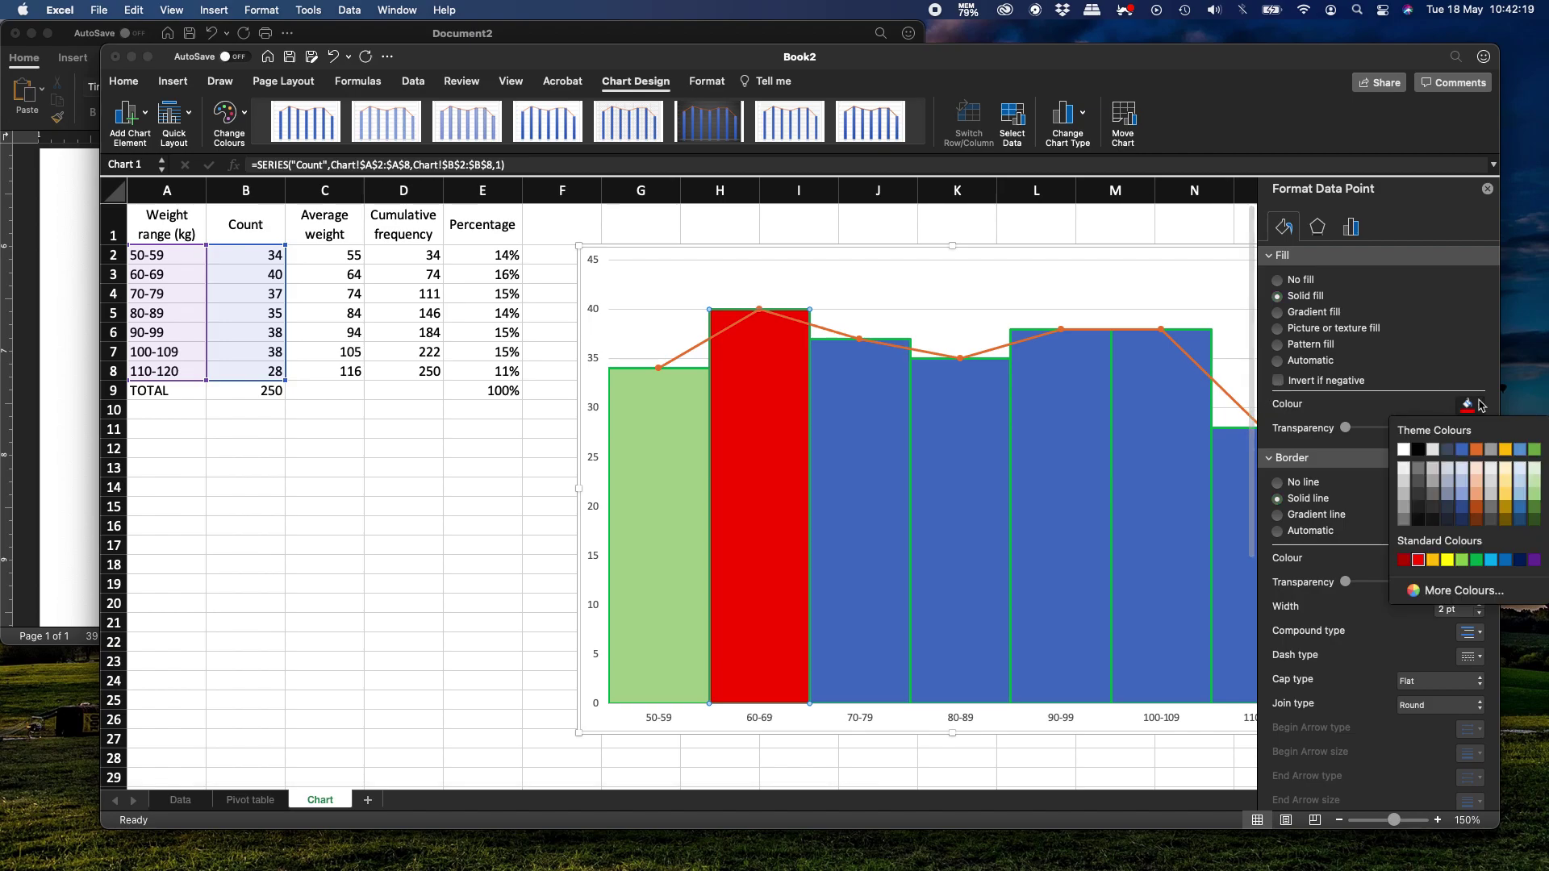
pyautogui.click(1476, 496)
pyautogui.click(864, 418)
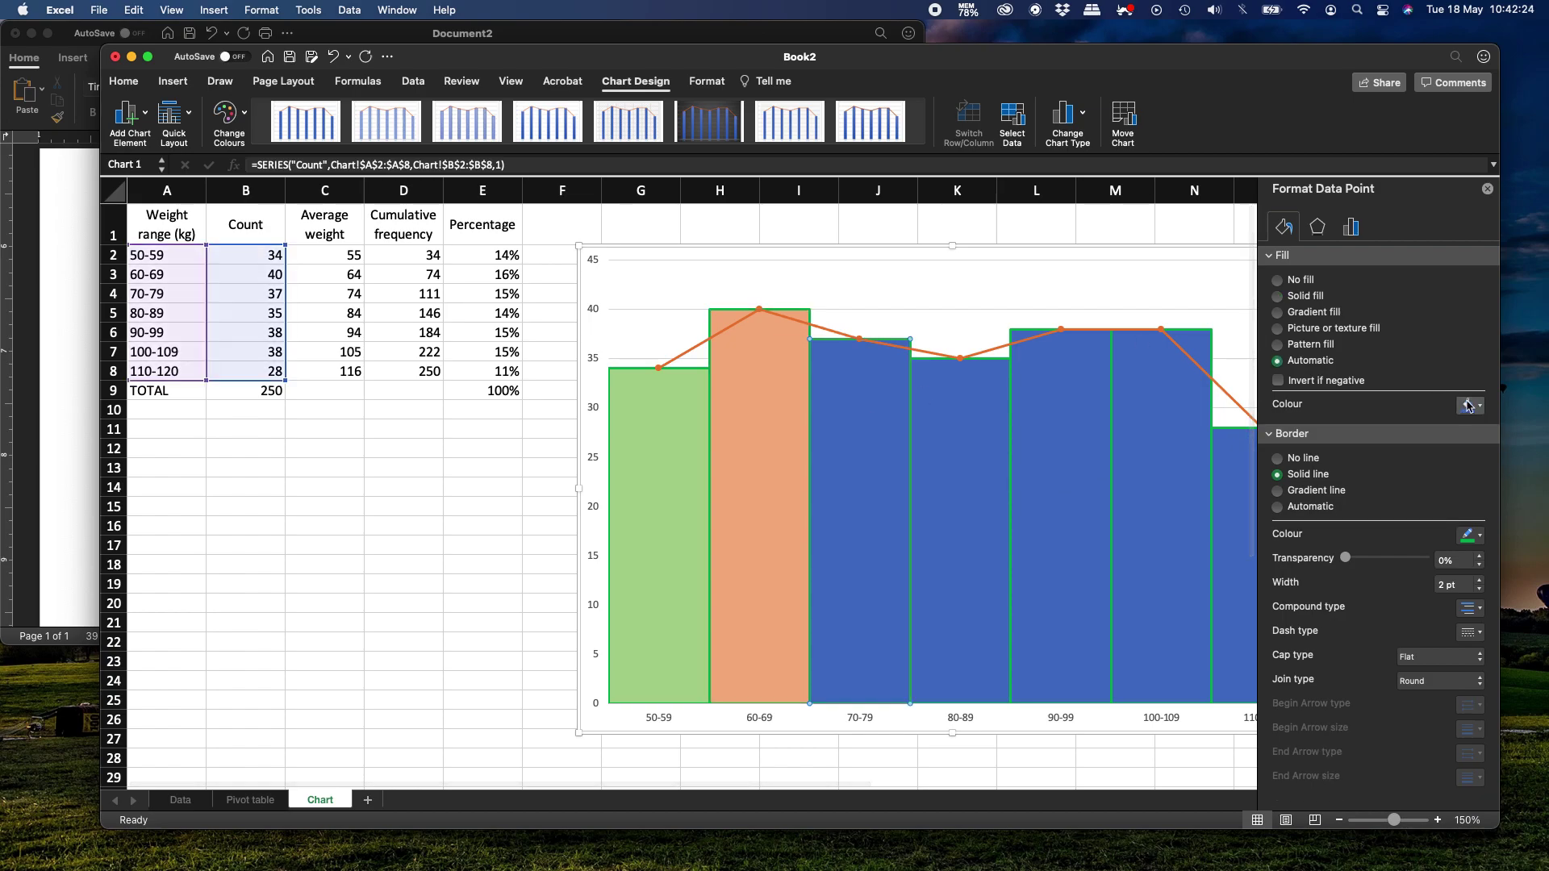
pyautogui.click(1472, 406)
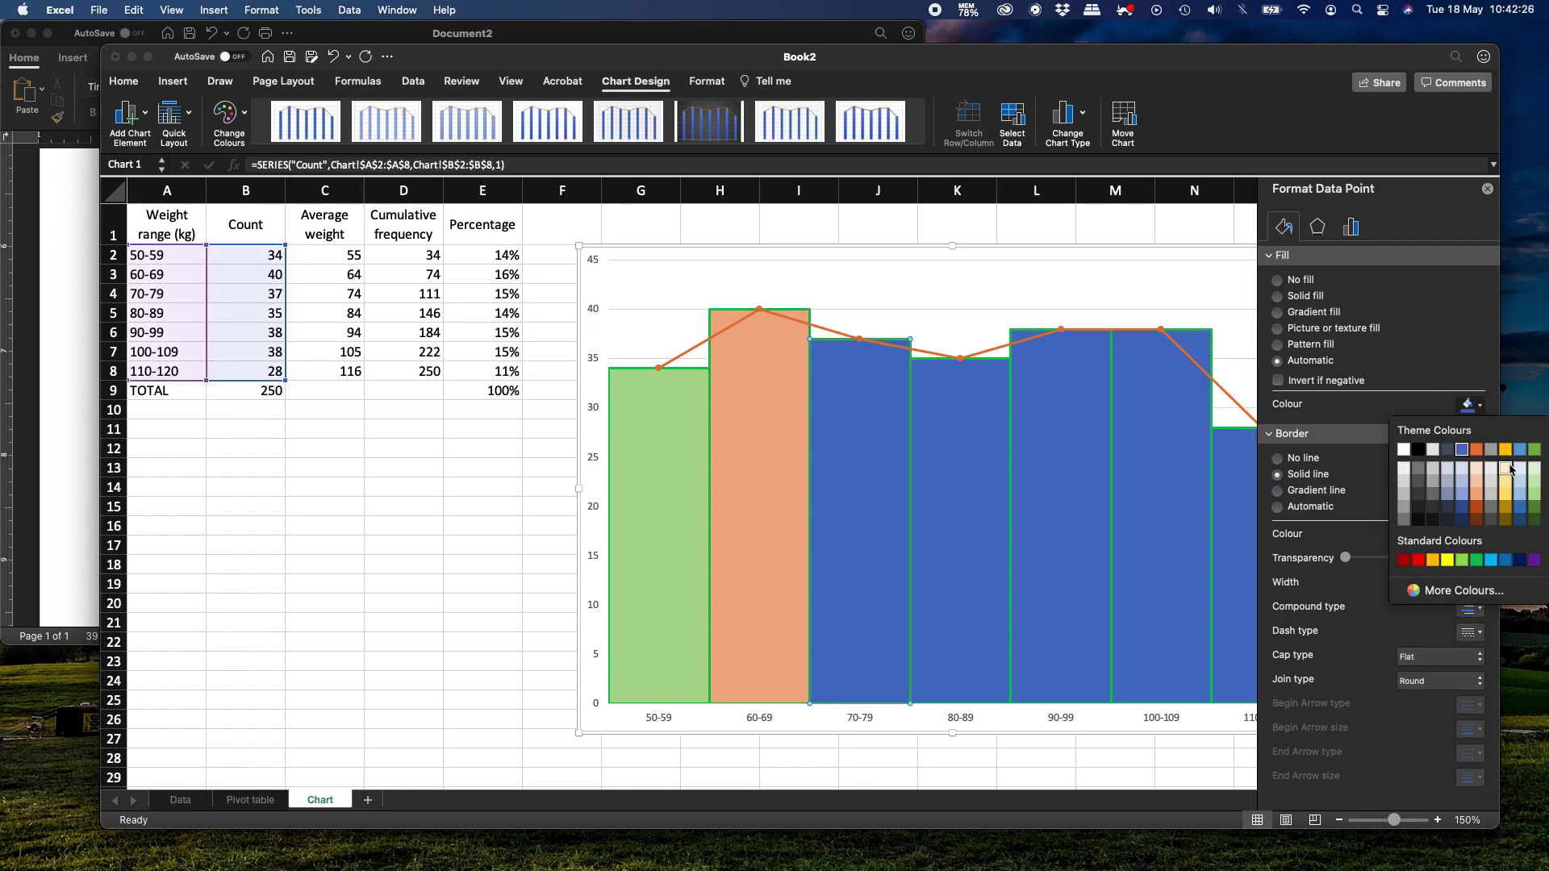
pyautogui.click(1508, 469)
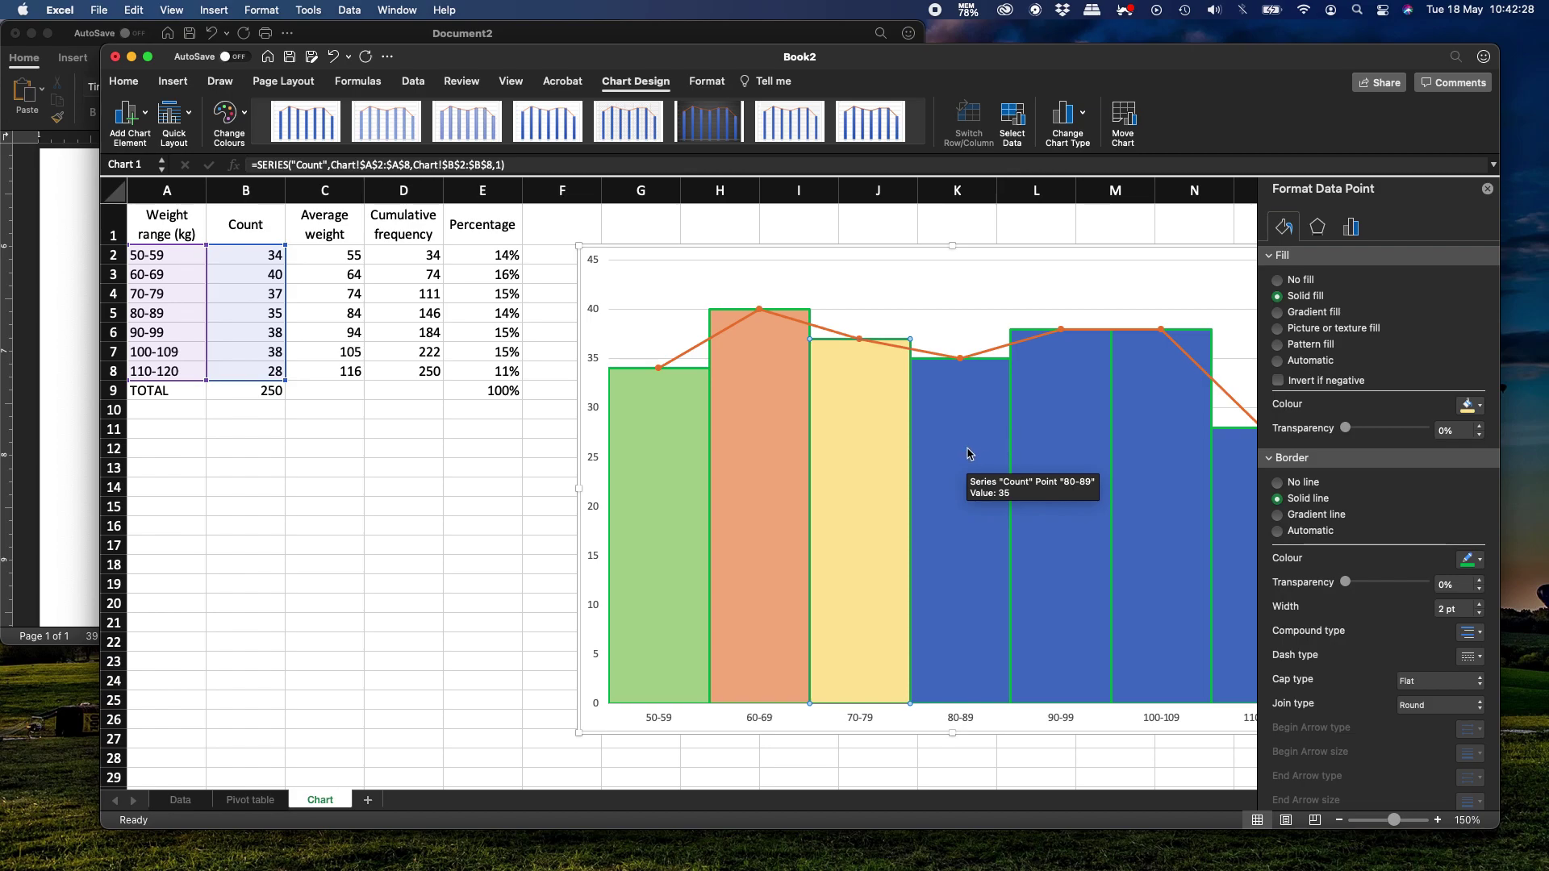
# - Fill the 80-89 column with light blue and the 90-99 column with dark green
pyautogui.click(969, 453)
pyautogui.click(1480, 406)
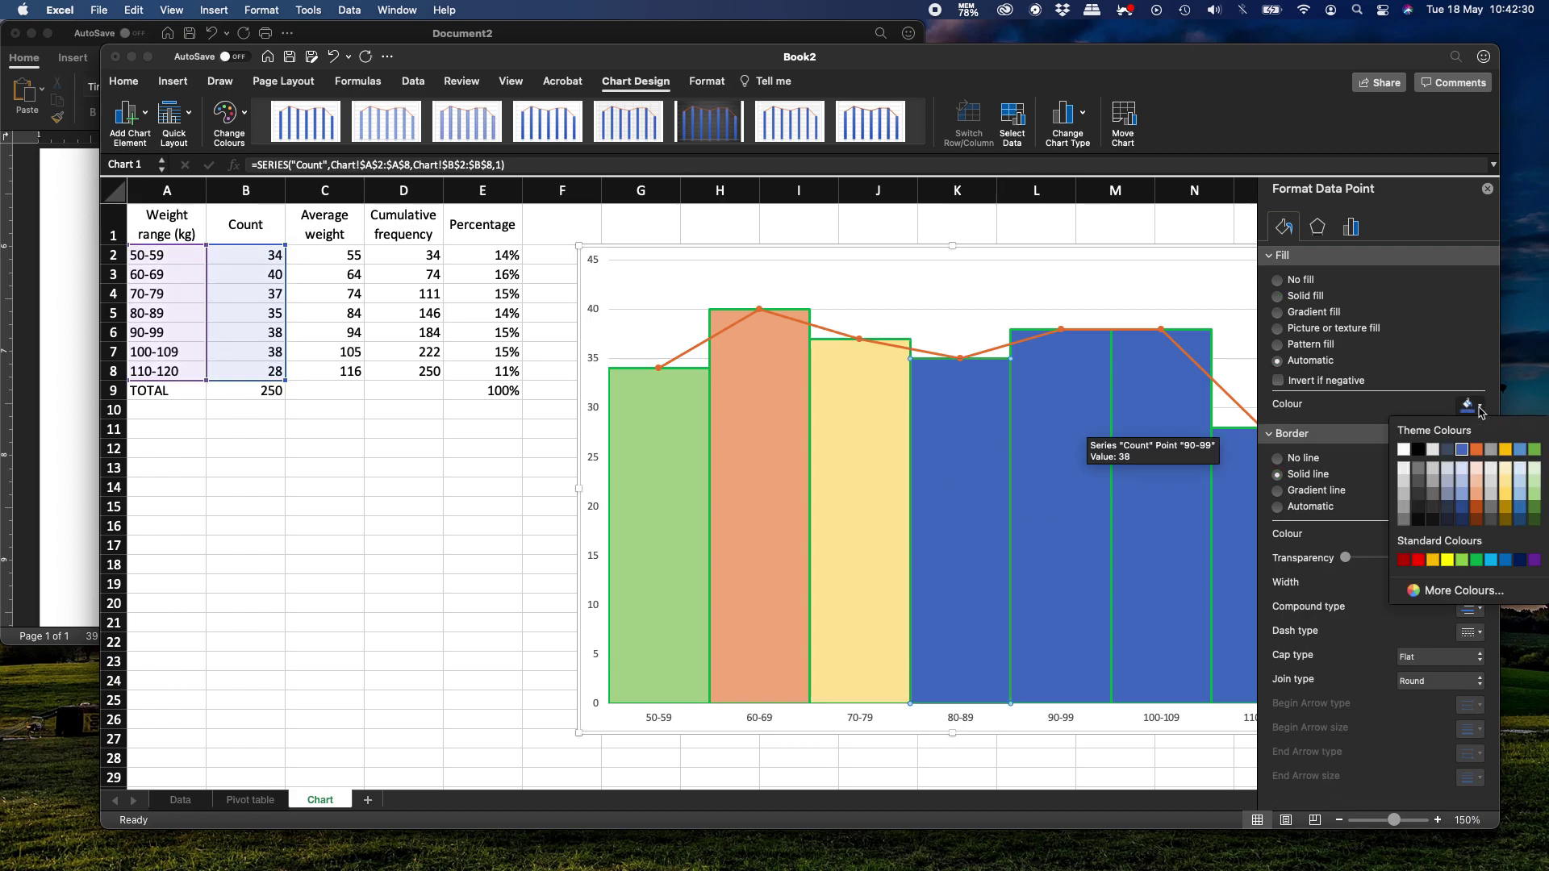
pyautogui.click(1520, 501)
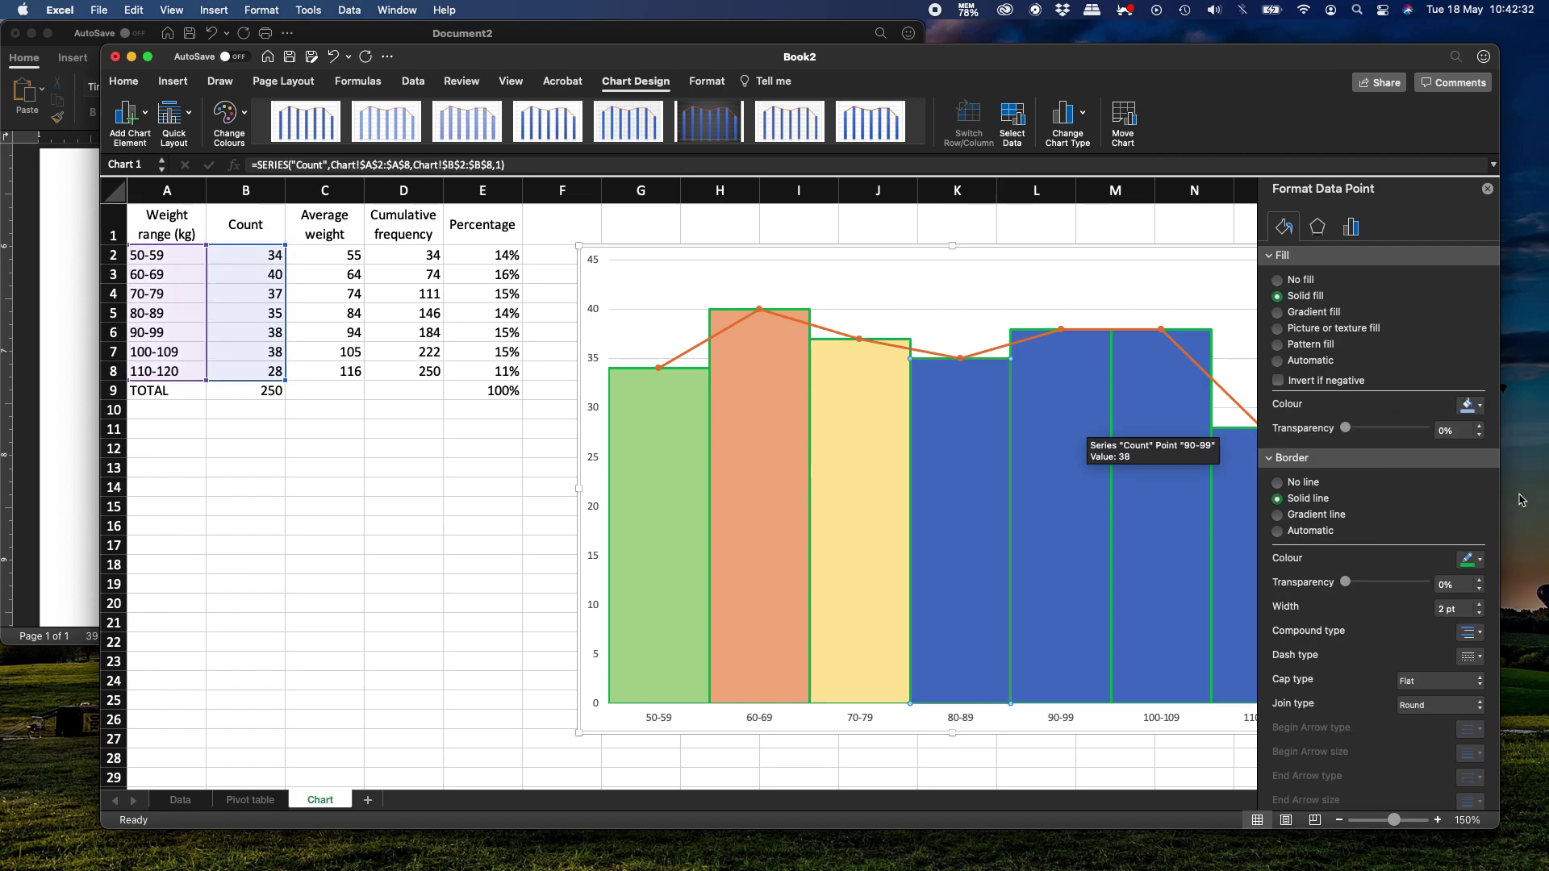
pyautogui.click(1095, 487)
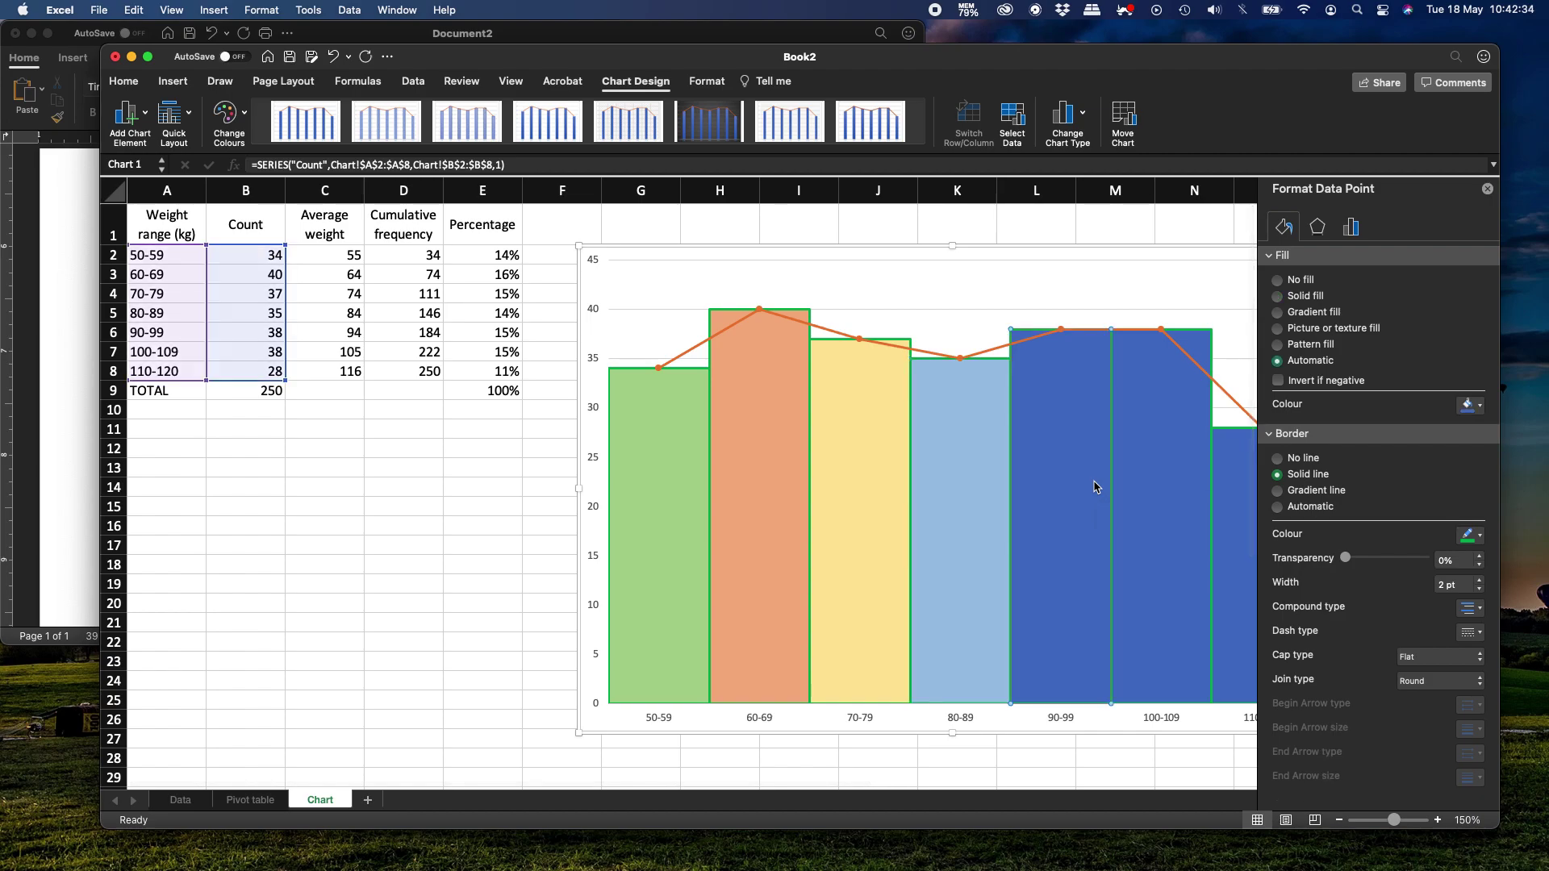
pyautogui.click(1481, 406)
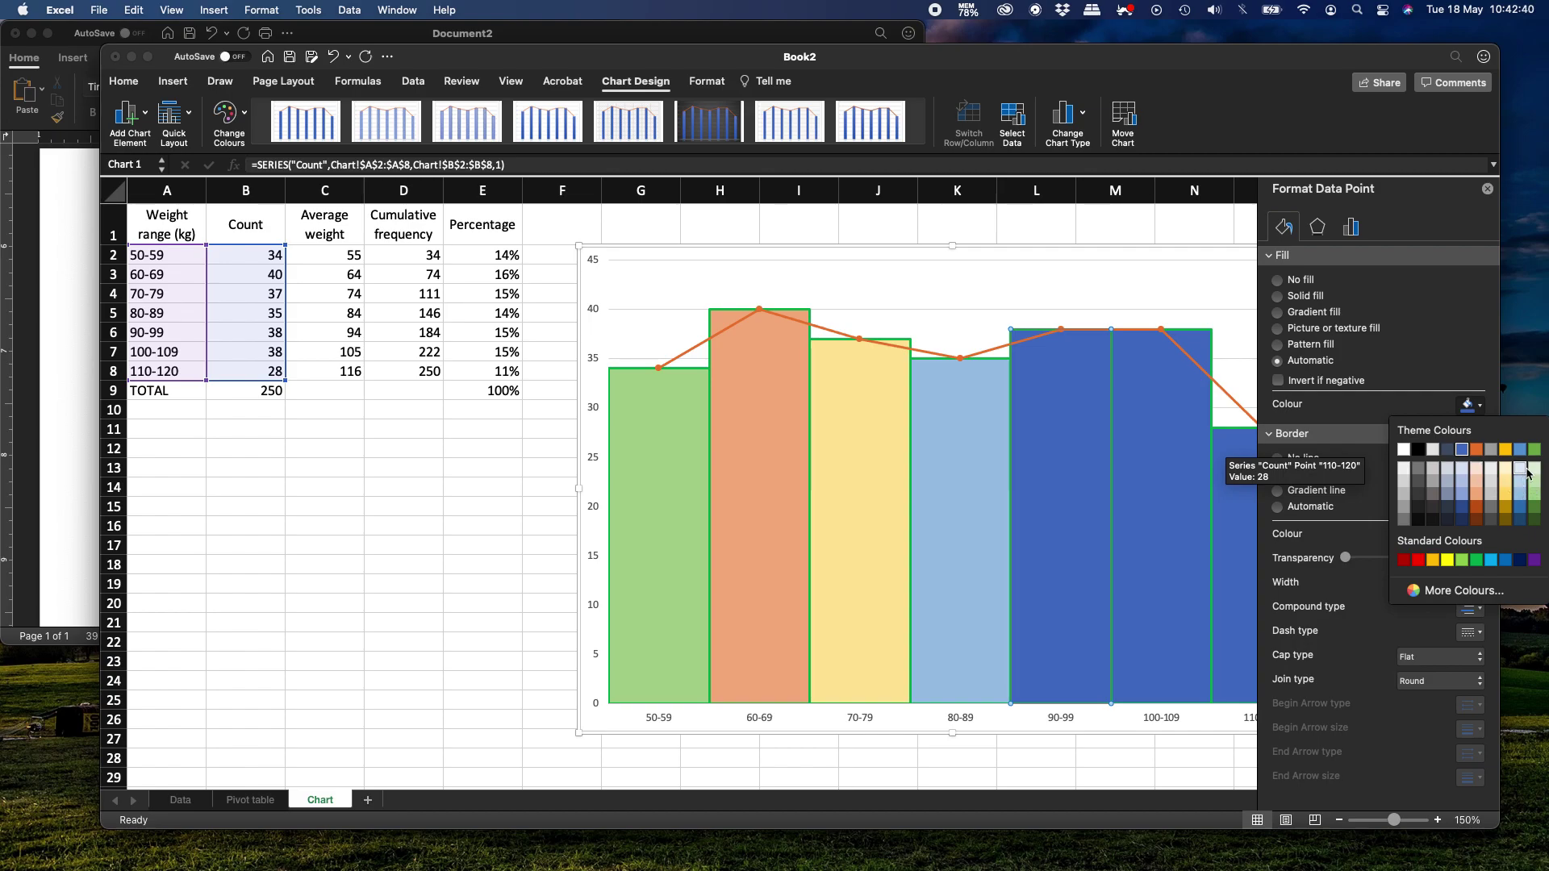
pyautogui.click(1535, 511)
# - Fill only the 100-109 column with the standard yellow colour
pyautogui.click(1125, 484)
pyautogui.hscroll(1, 1105, 573)
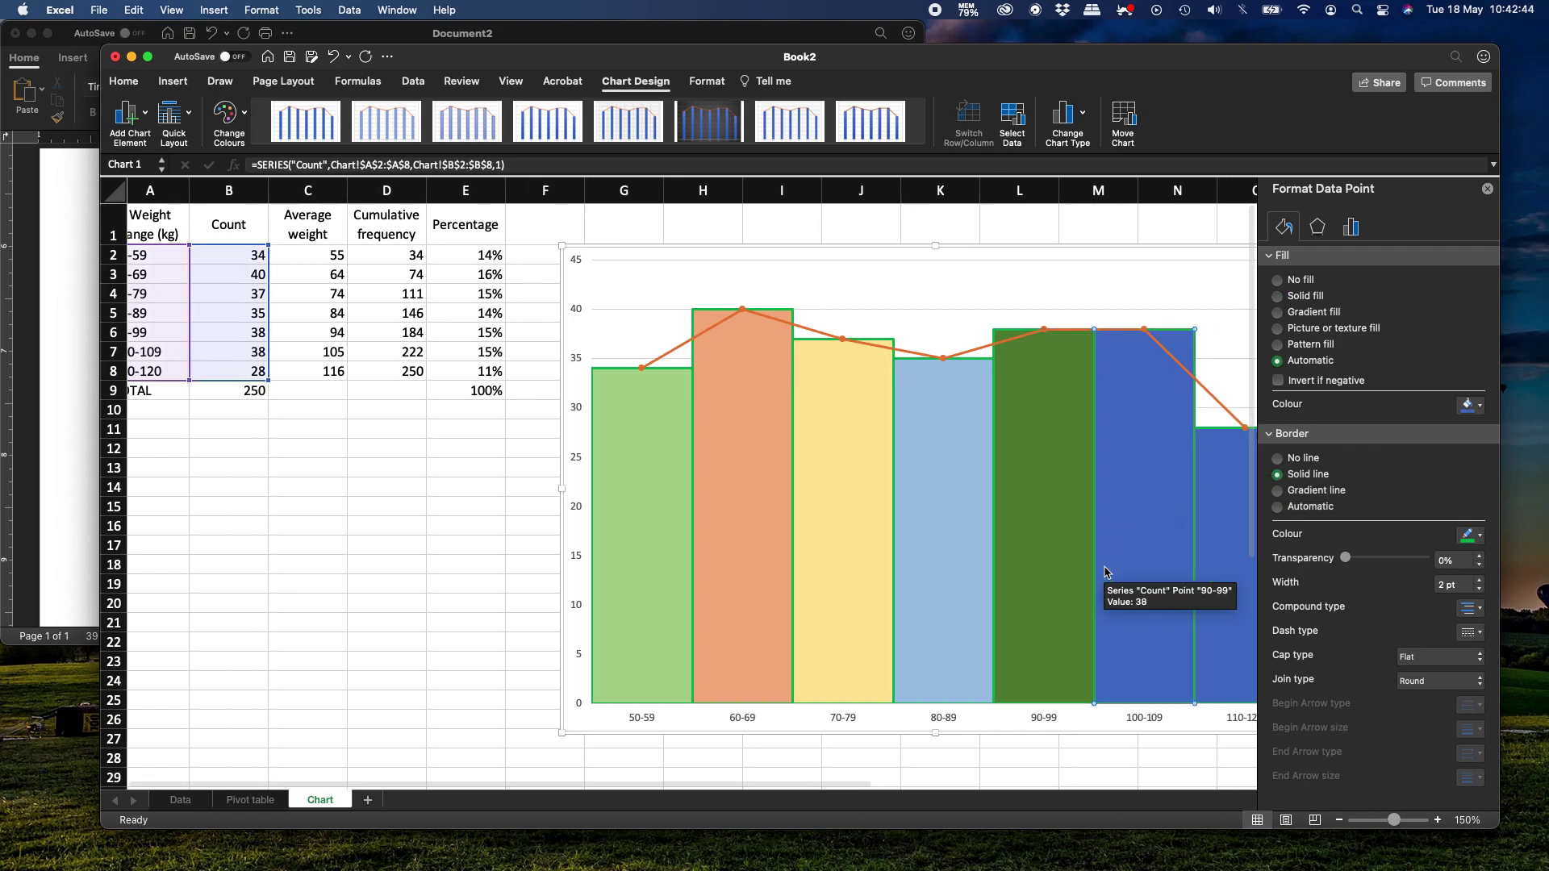
pyautogui.hscroll(2, 1106, 573)
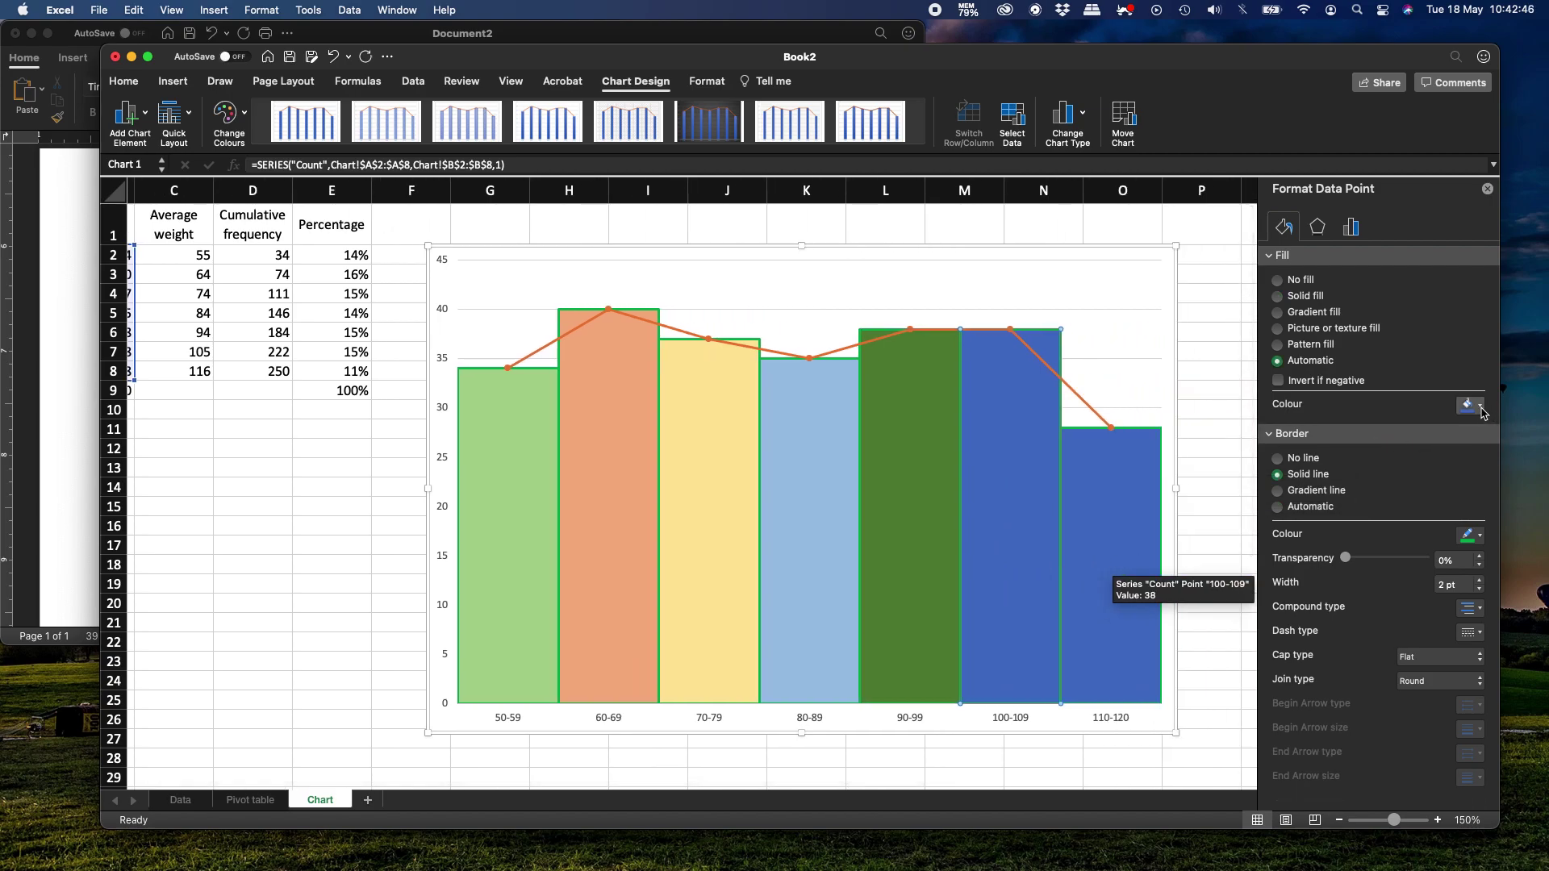
pyautogui.click(1479, 406)
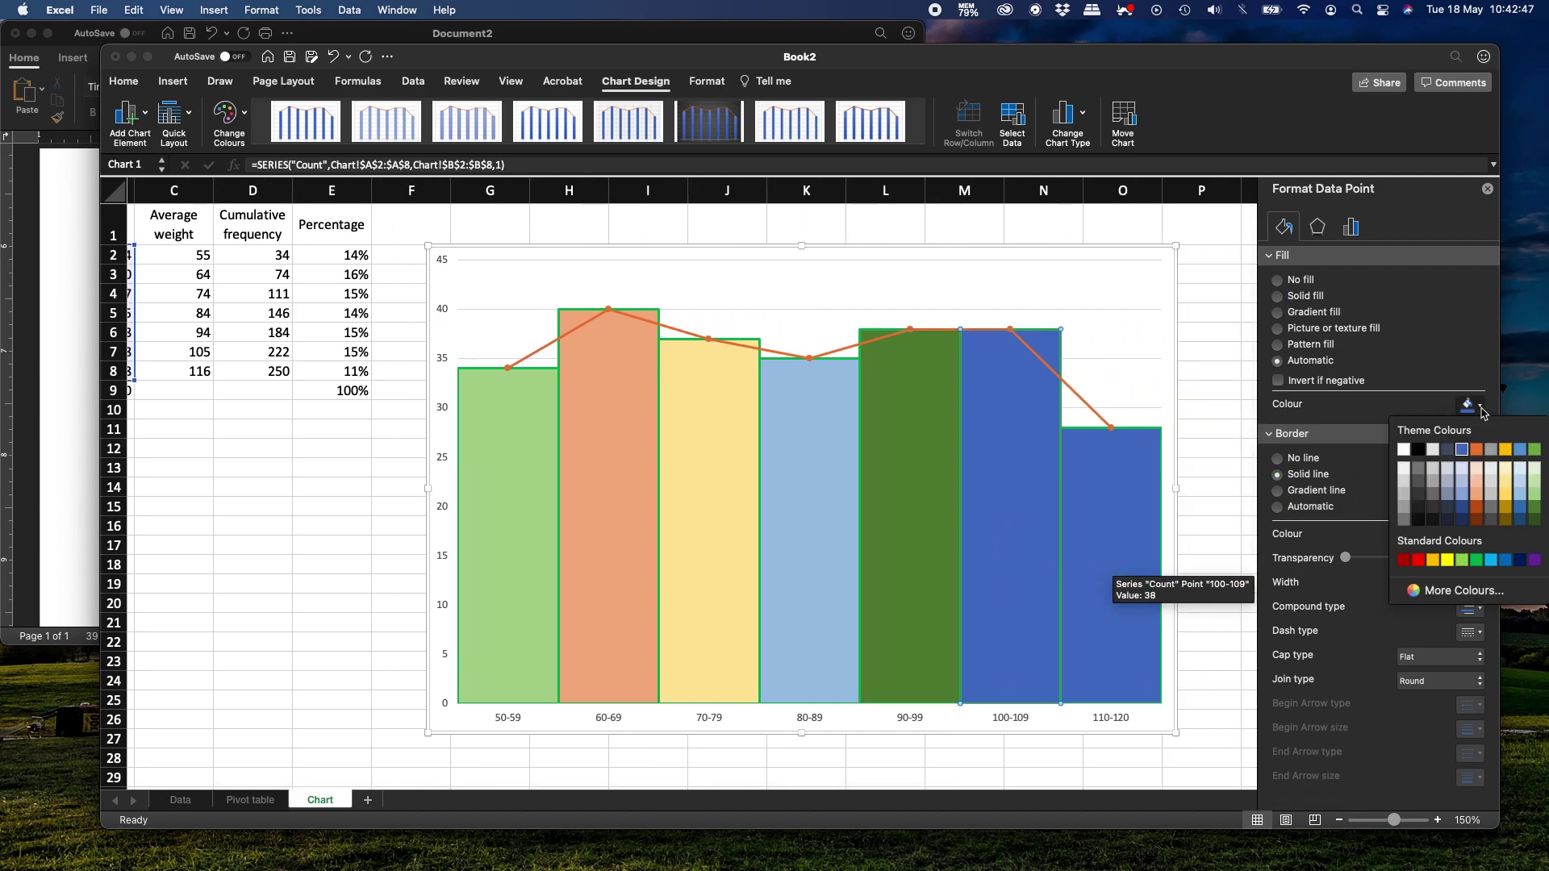
pyautogui.click(1448, 560)
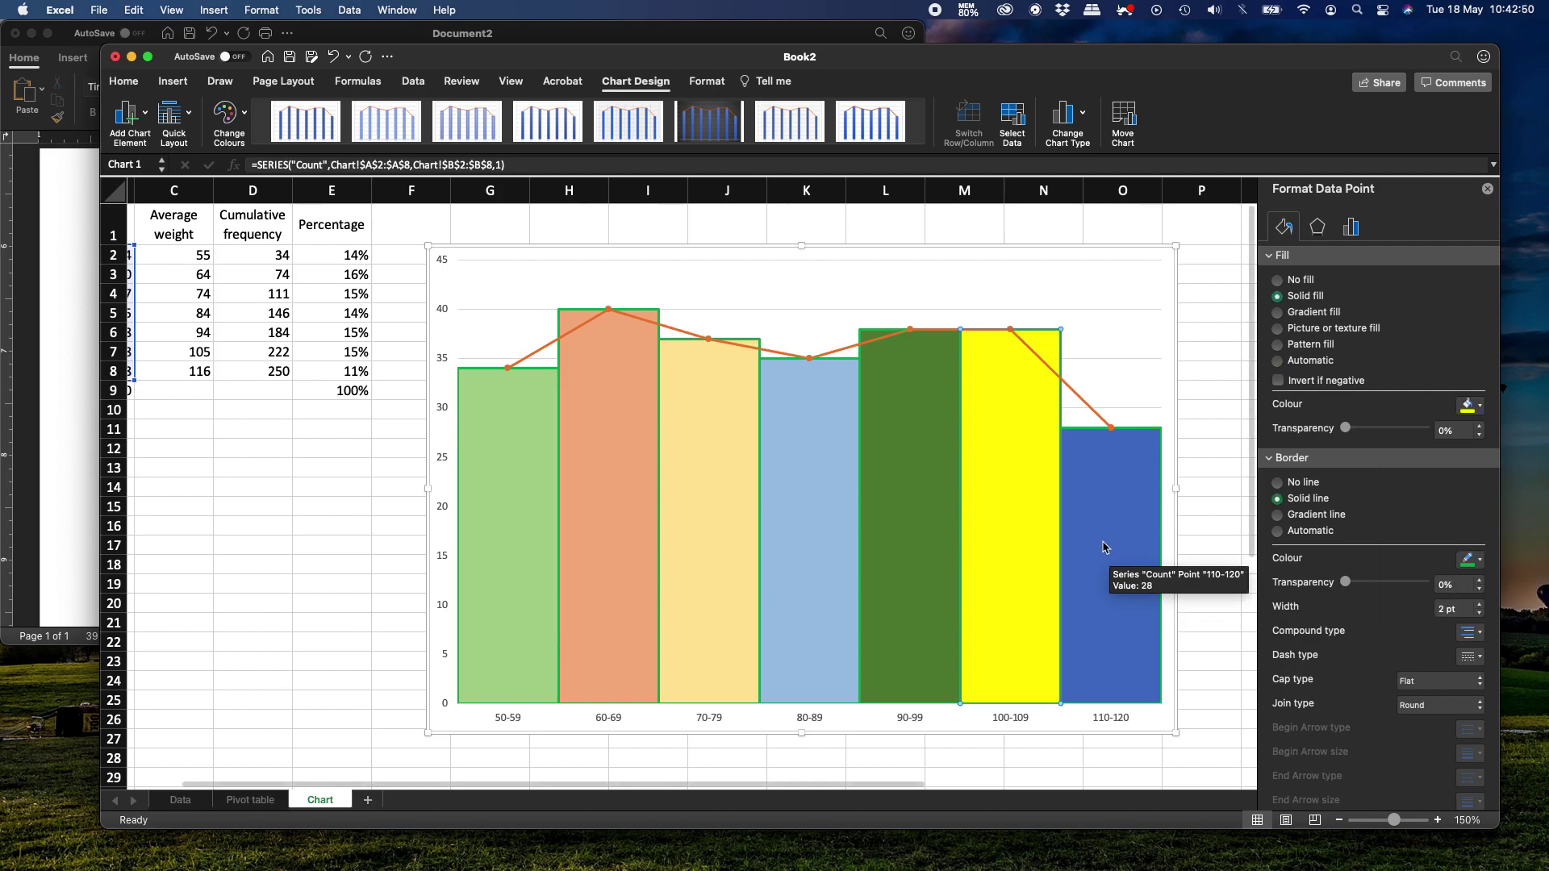
# - Fill the 110-120 column with the standard light blue colour and deselect the chart
pyautogui.click(1480, 405)
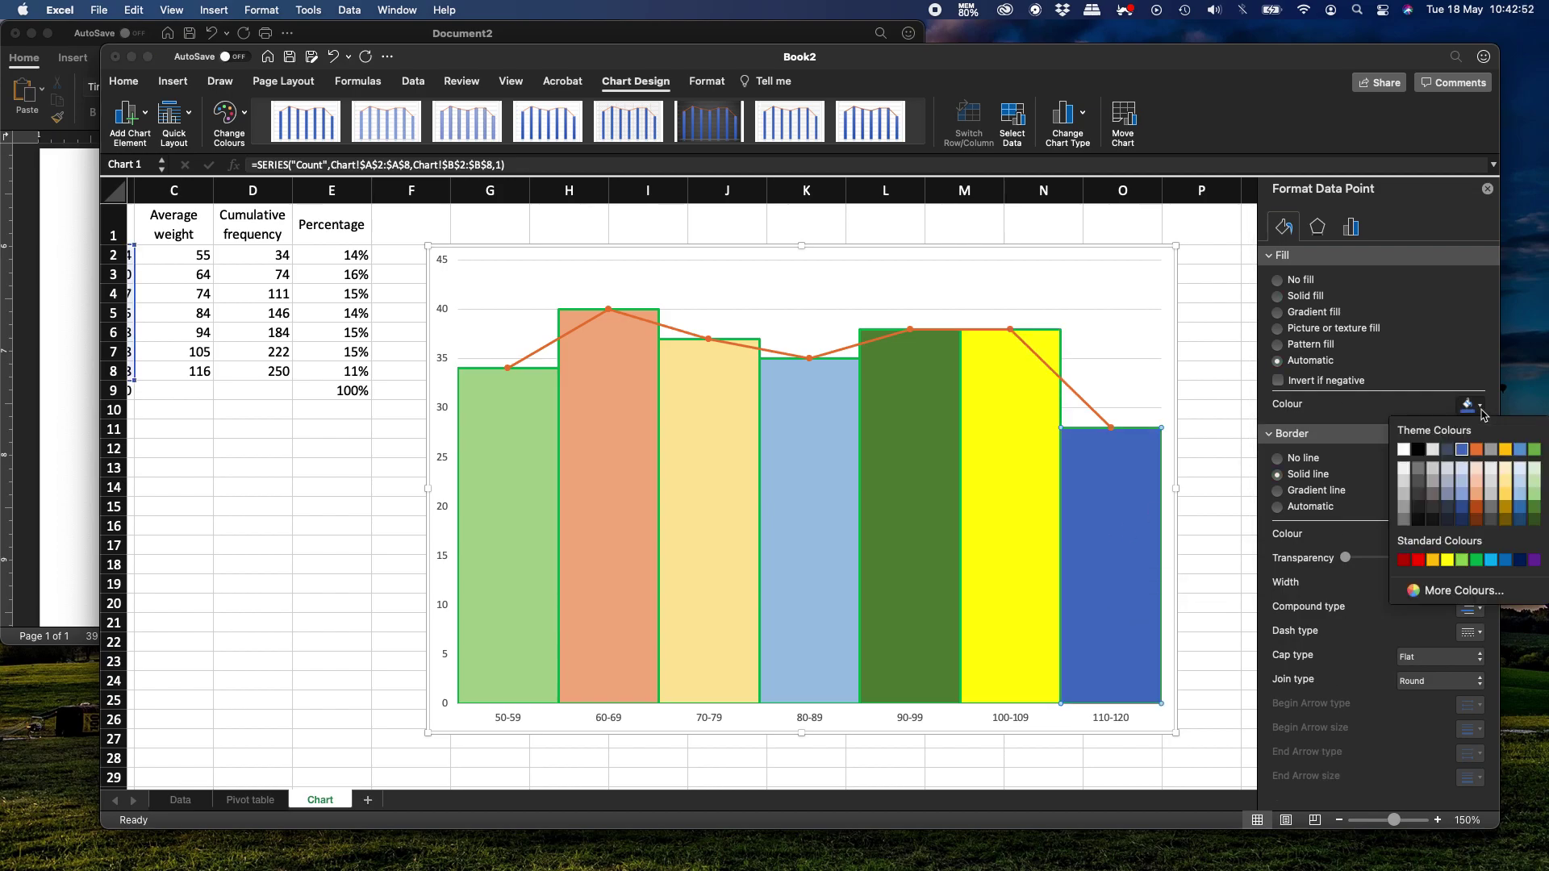
pyautogui.click(1491, 560)
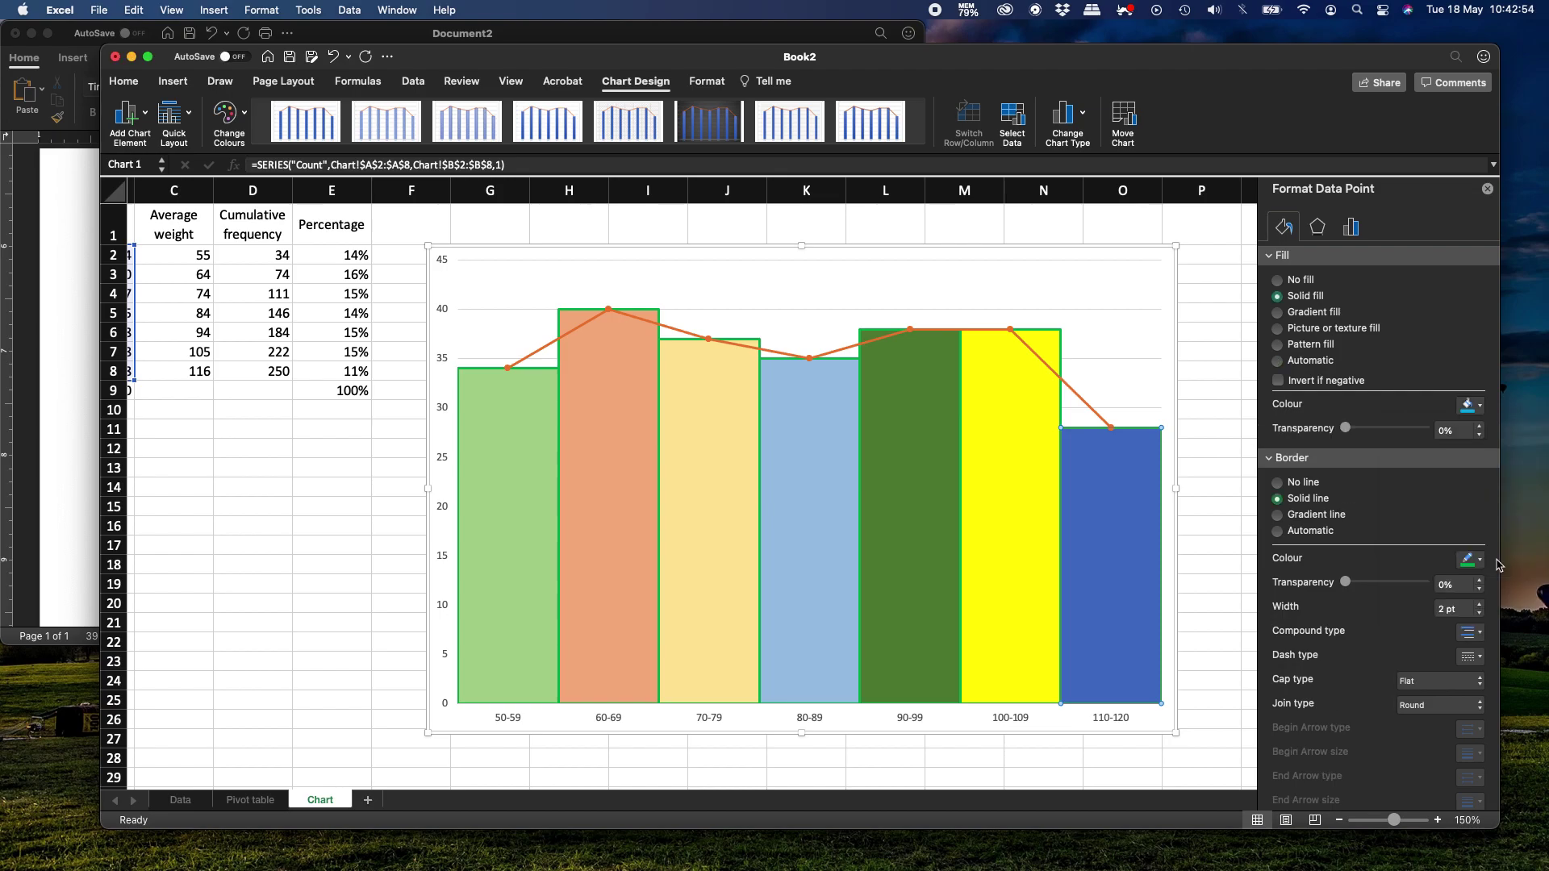
pyautogui.hscroll(-3, 991, 547)
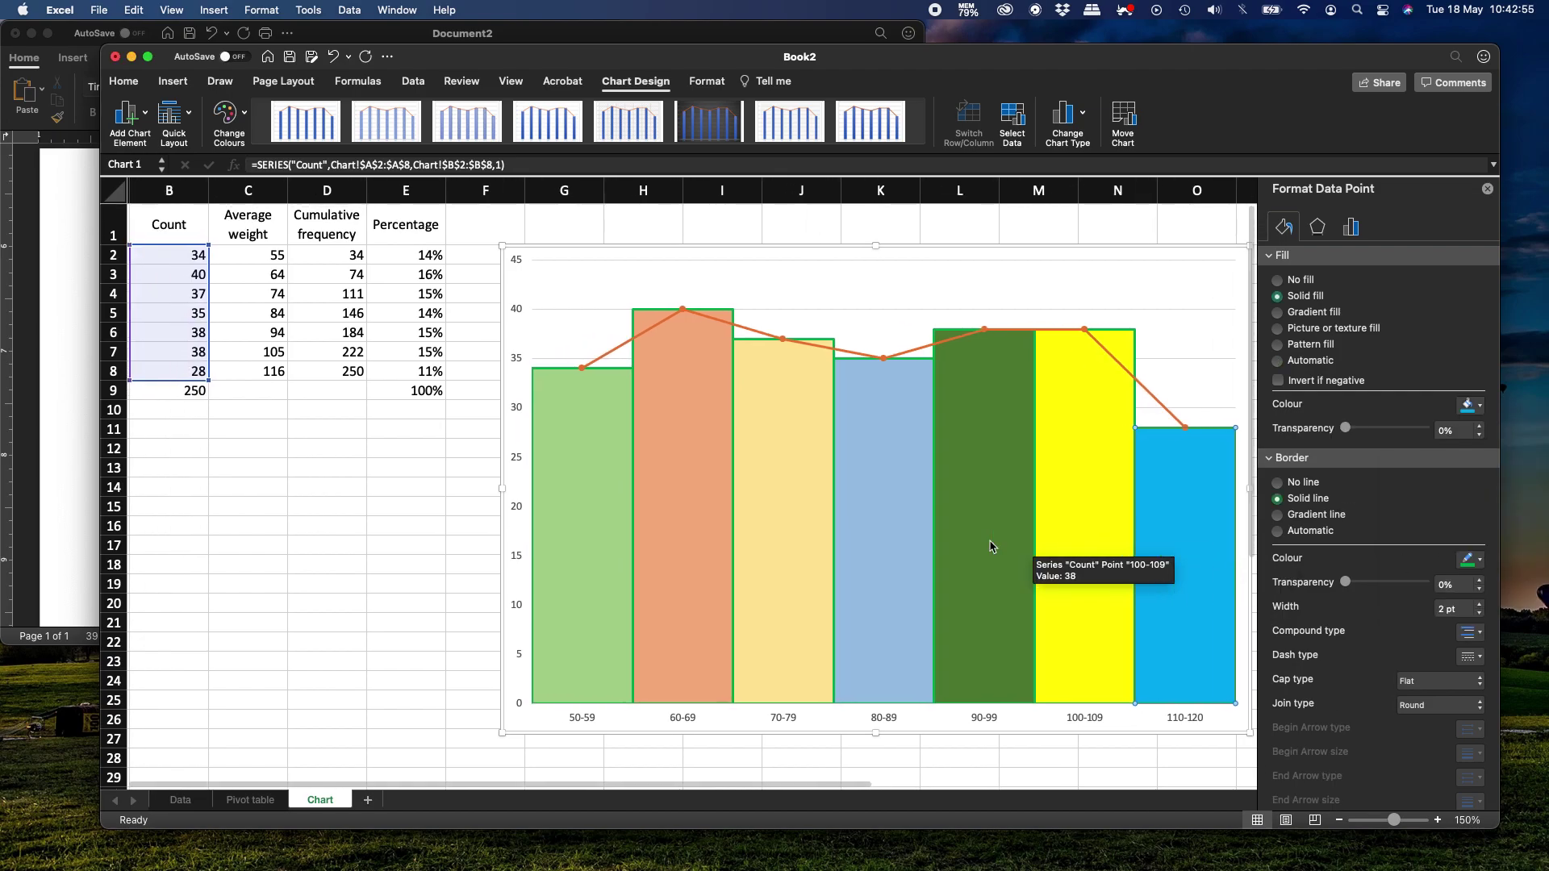
pyautogui.click(427, 507)
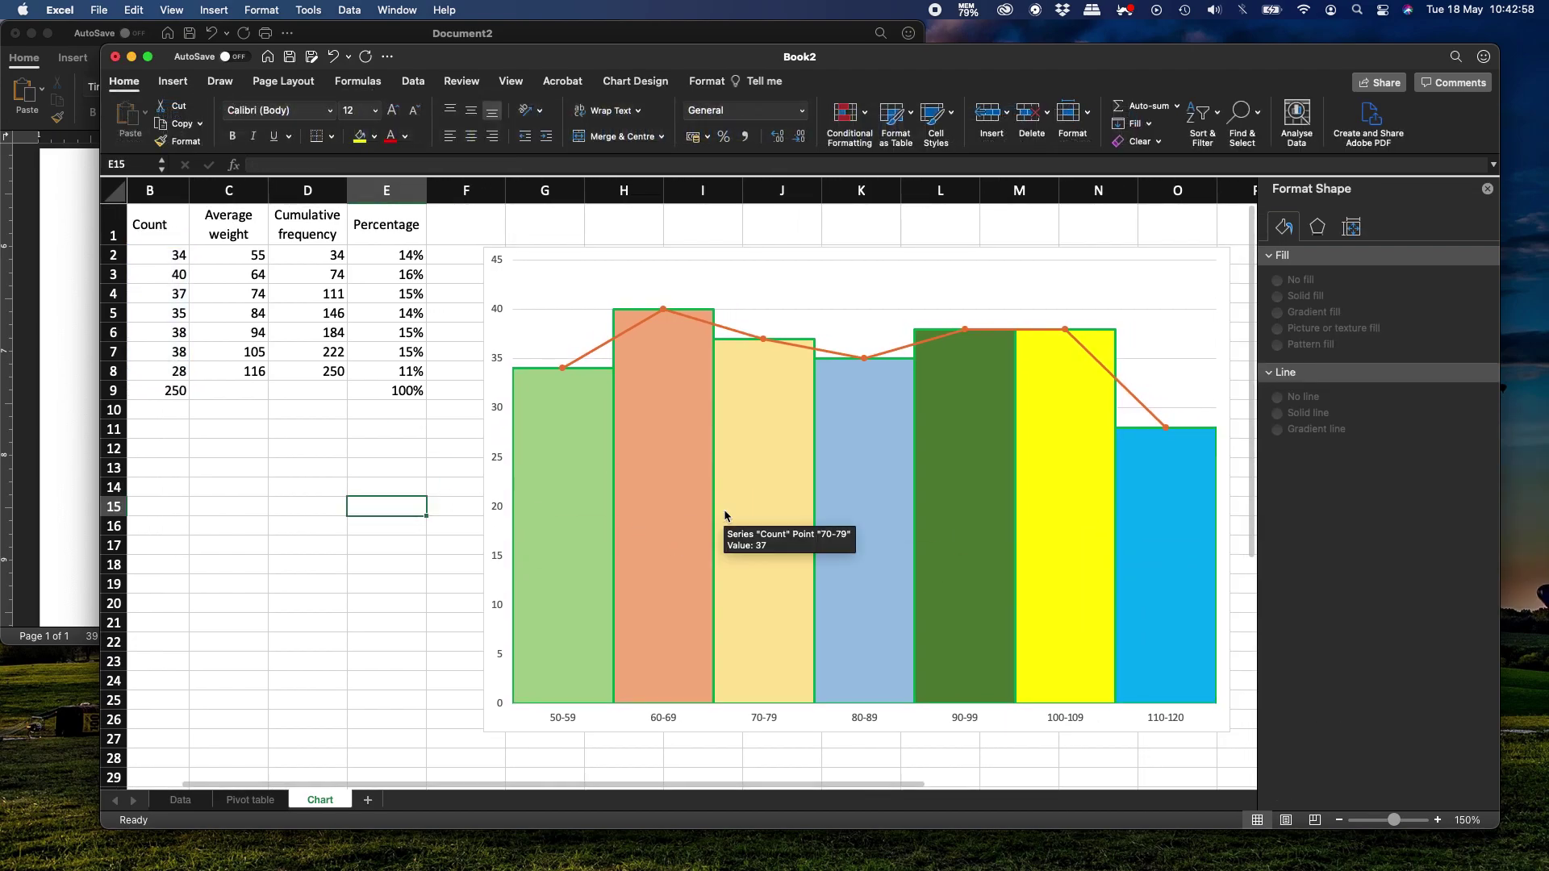
# - Add a title above the chart reading "Frequency Histogram and Polygon"
pyautogui.click(767, 249)
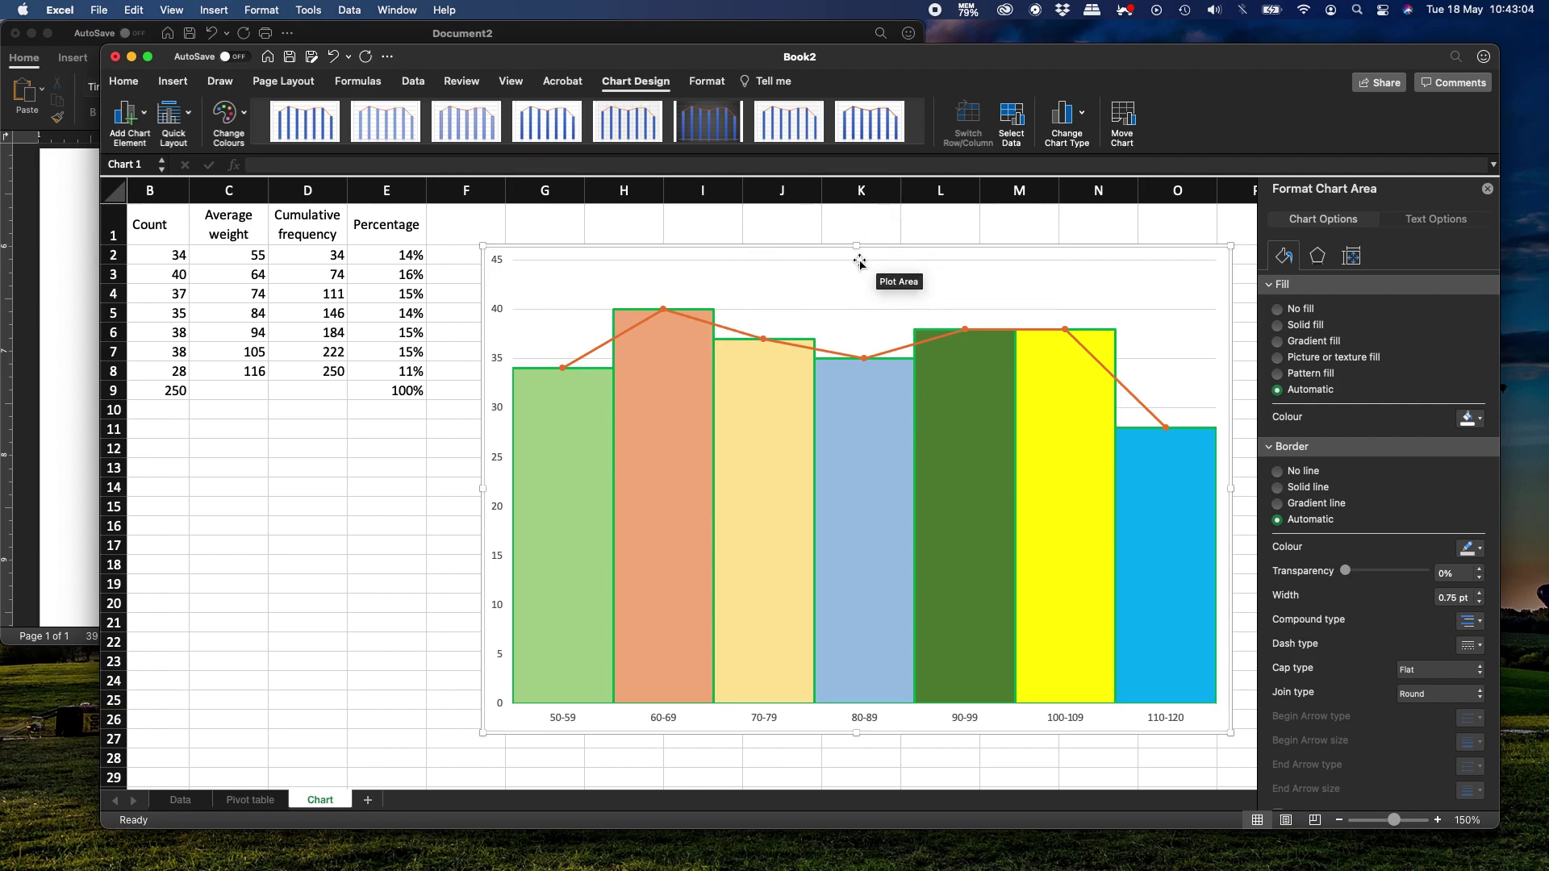
pyautogui.click(145, 114)
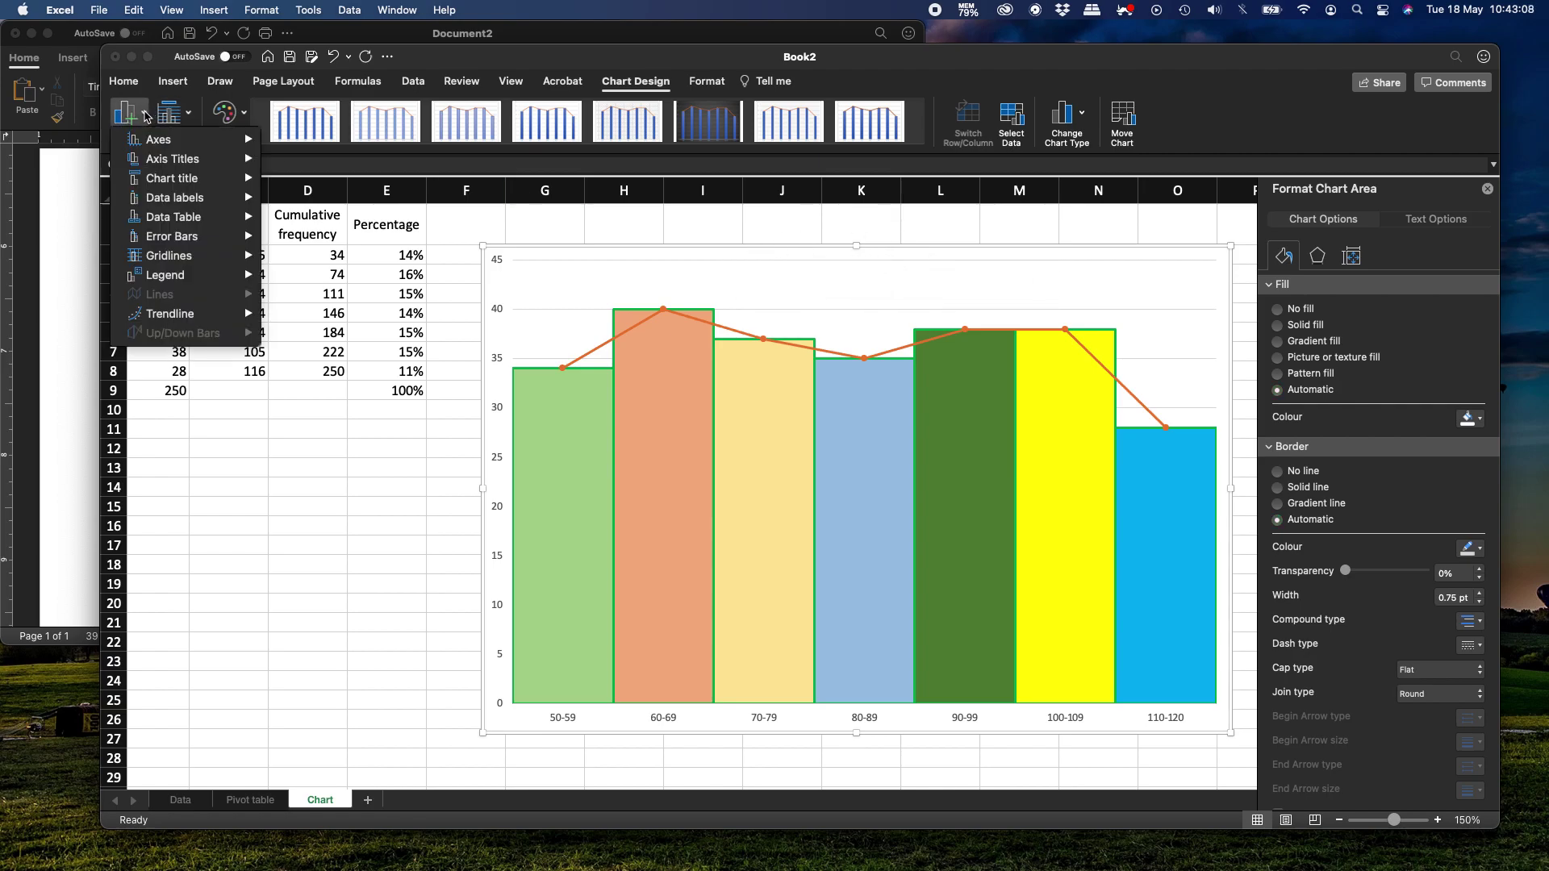
pyautogui.moveTo(191, 184)
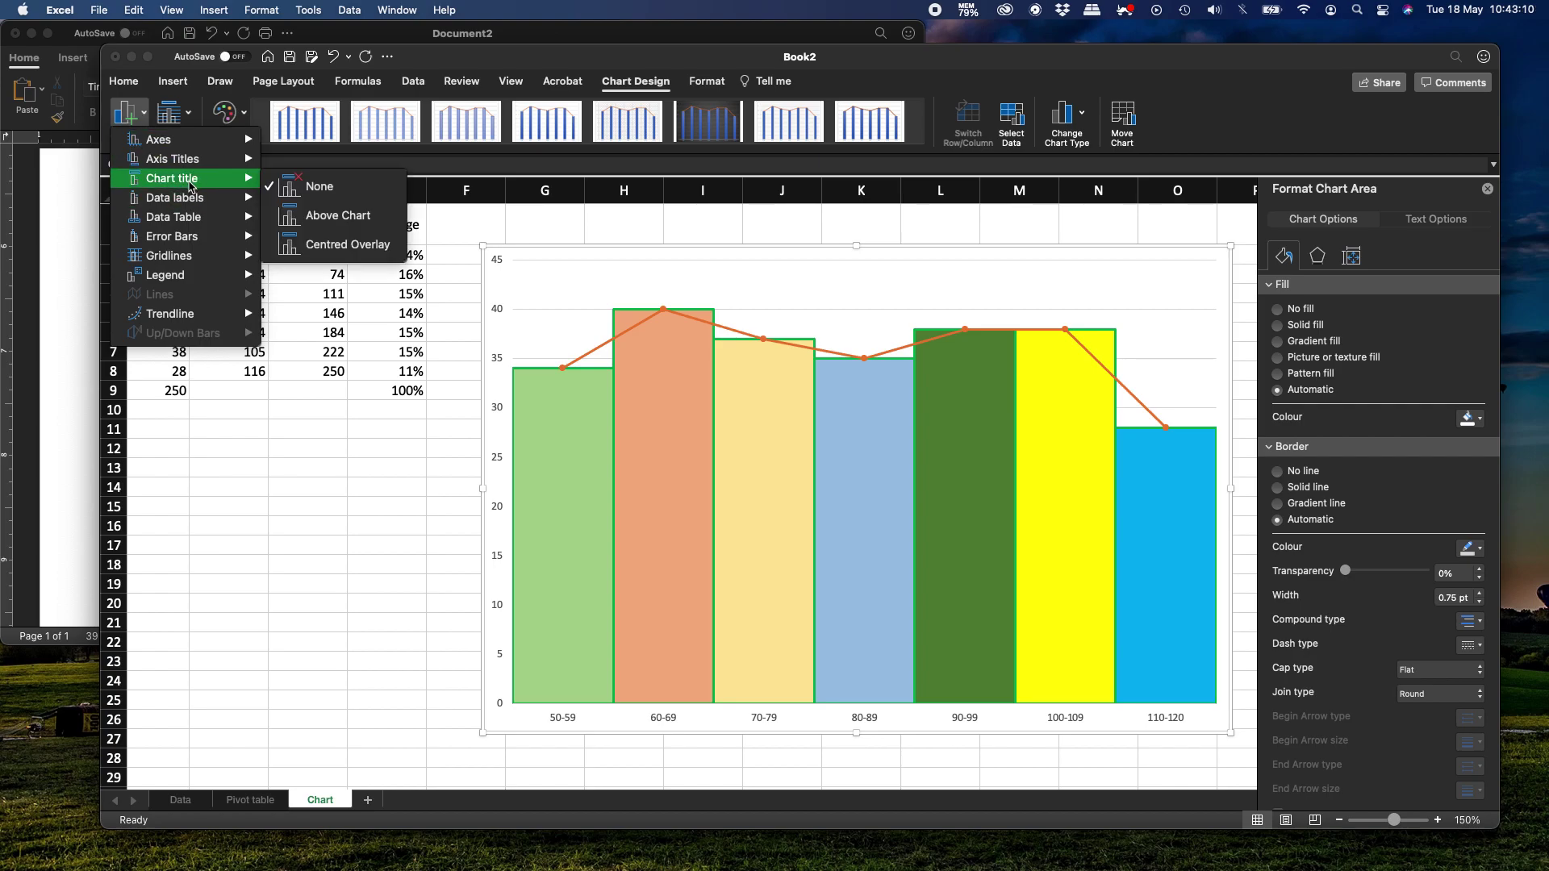
pyautogui.click(372, 216)
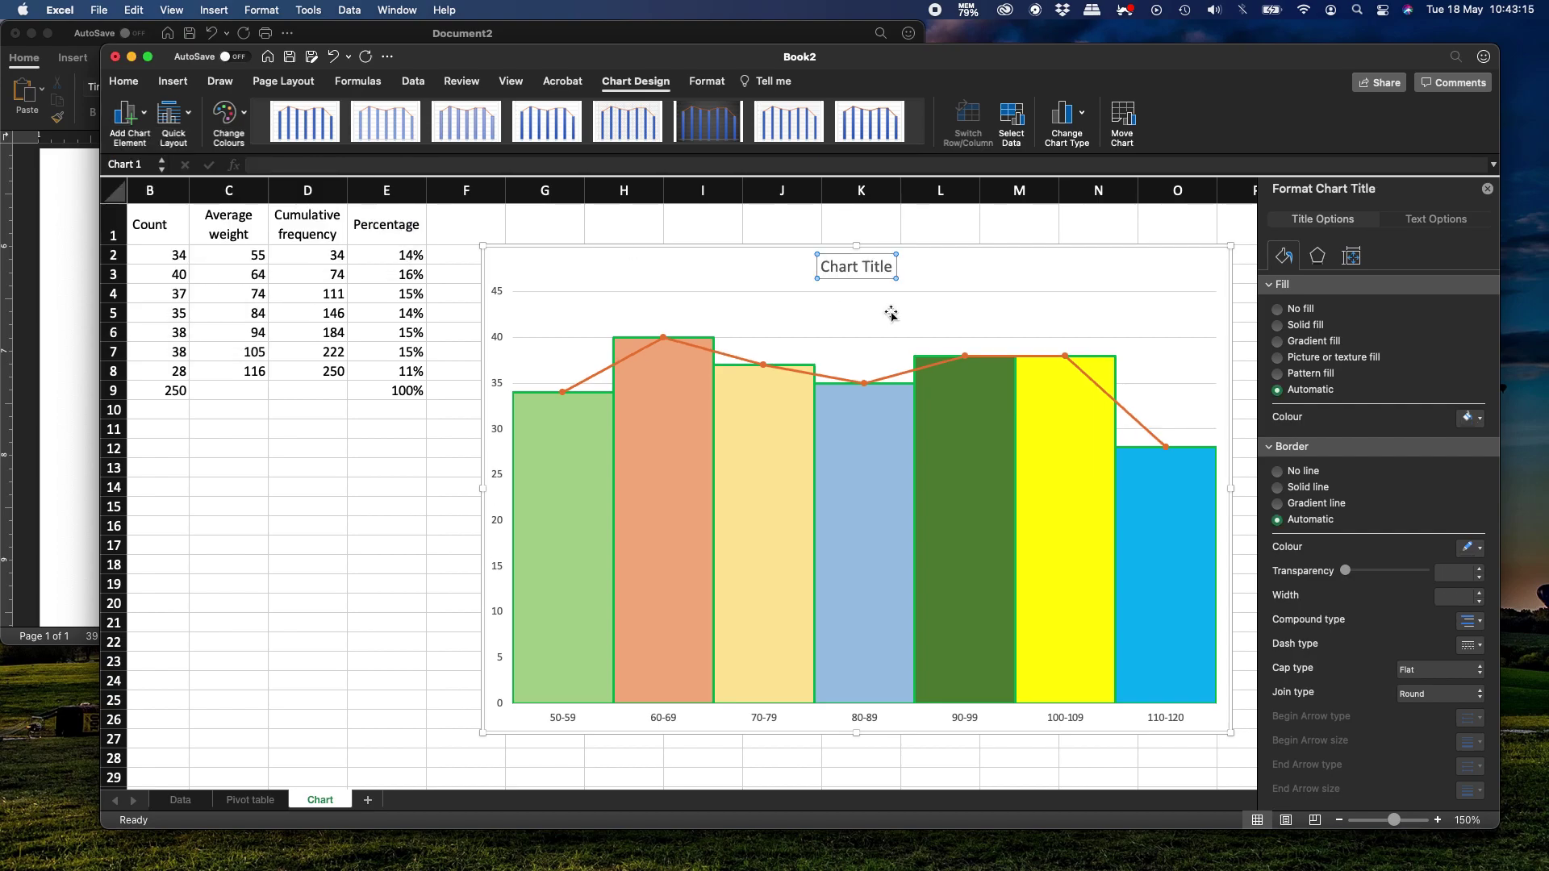
pyautogui.tripleClick(857, 268)
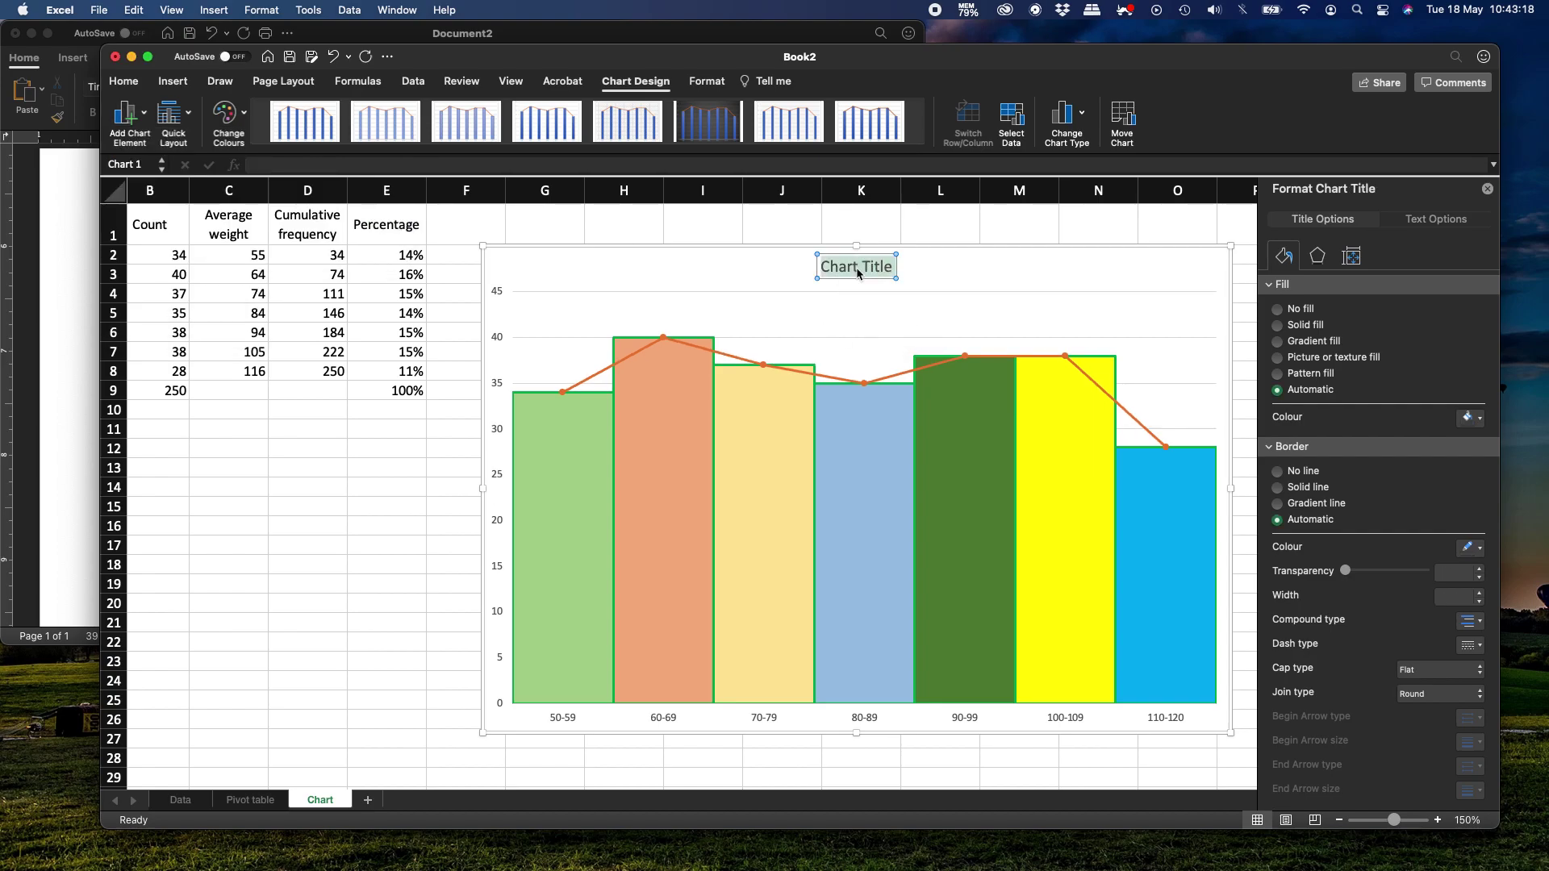
pyautogui.write('Frequency')
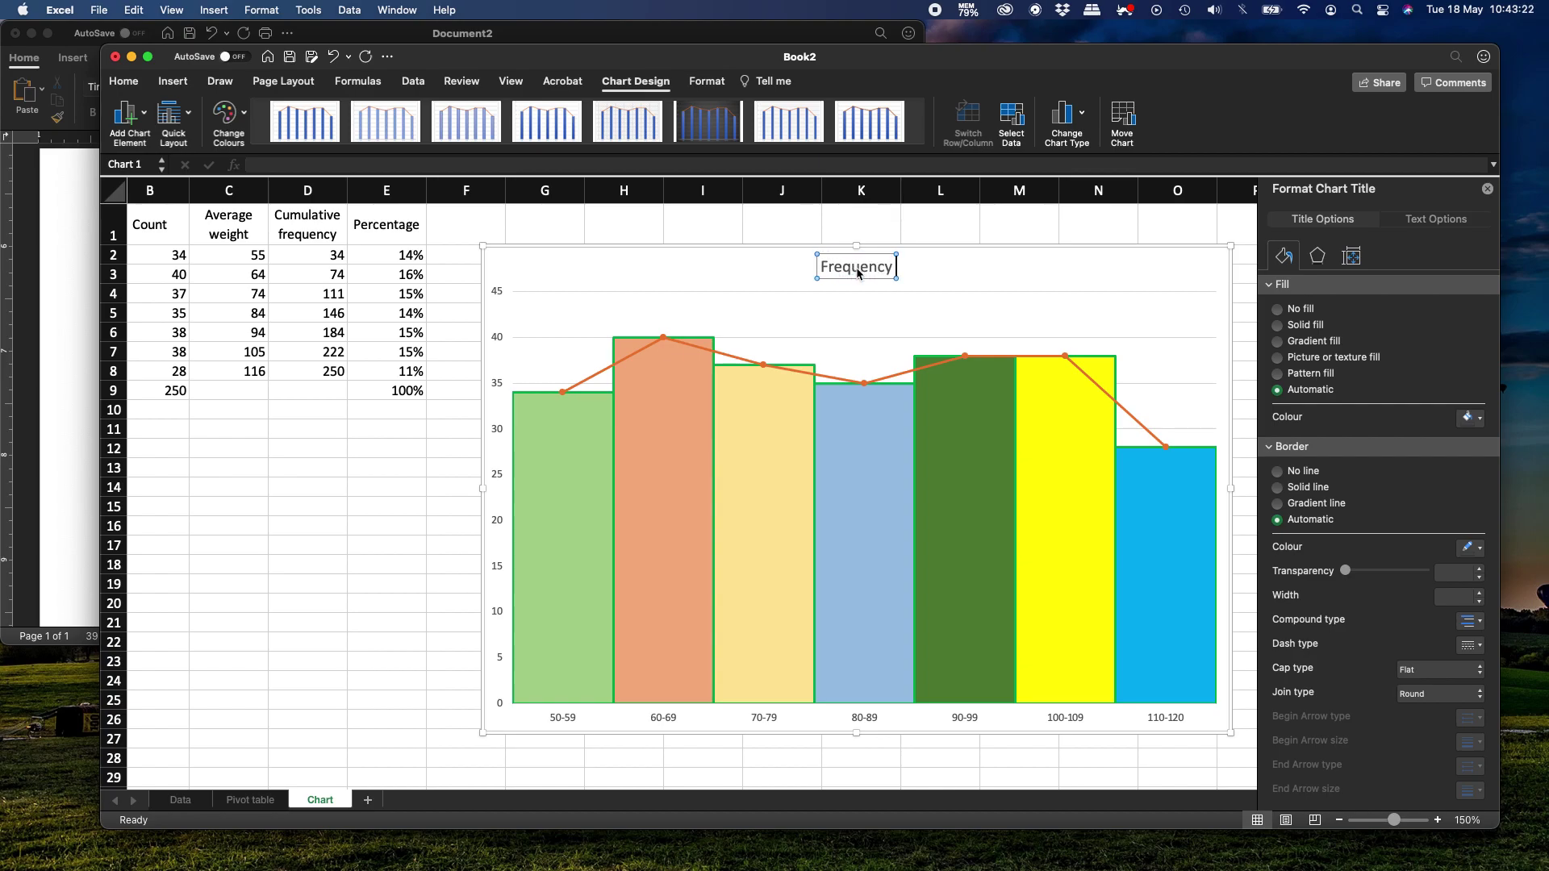
pyautogui.write(' Histogram and')
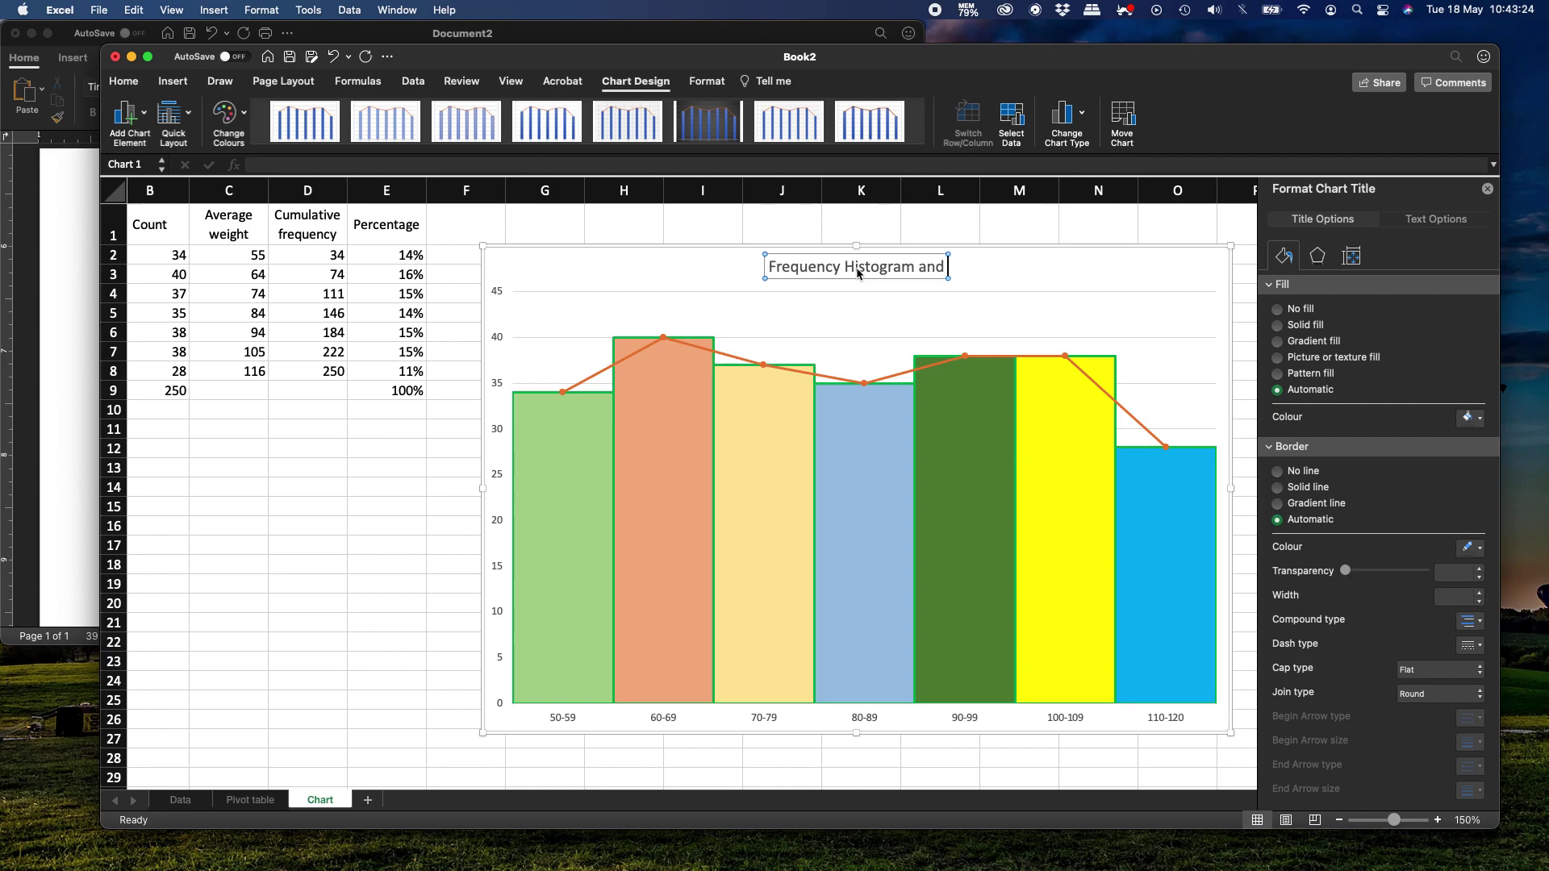
pyautogui.write(' Polygon')
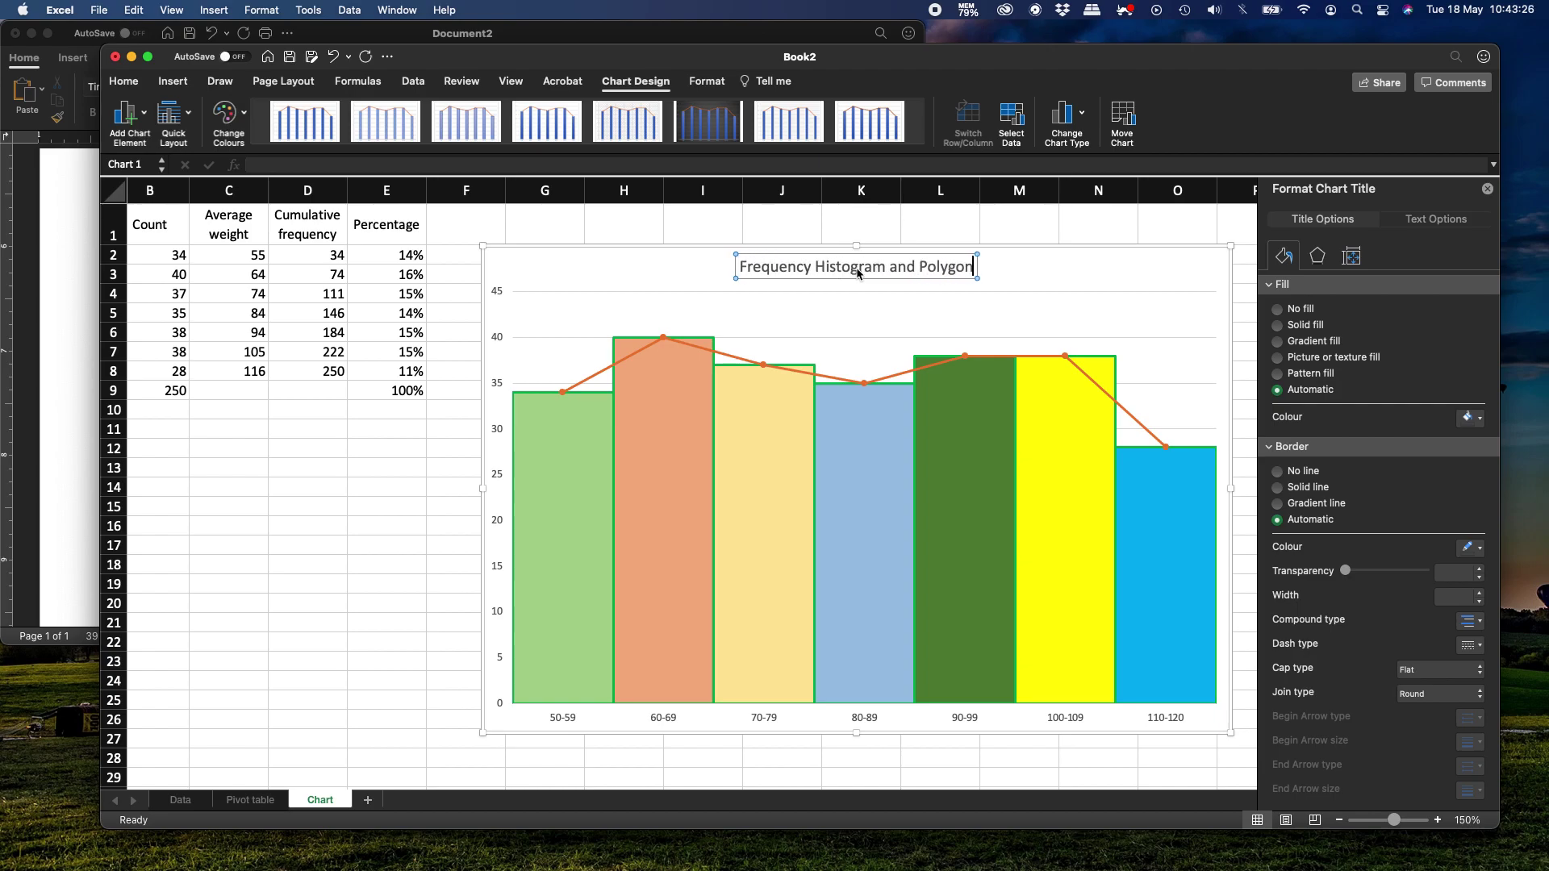
pyautogui.click(755, 217)
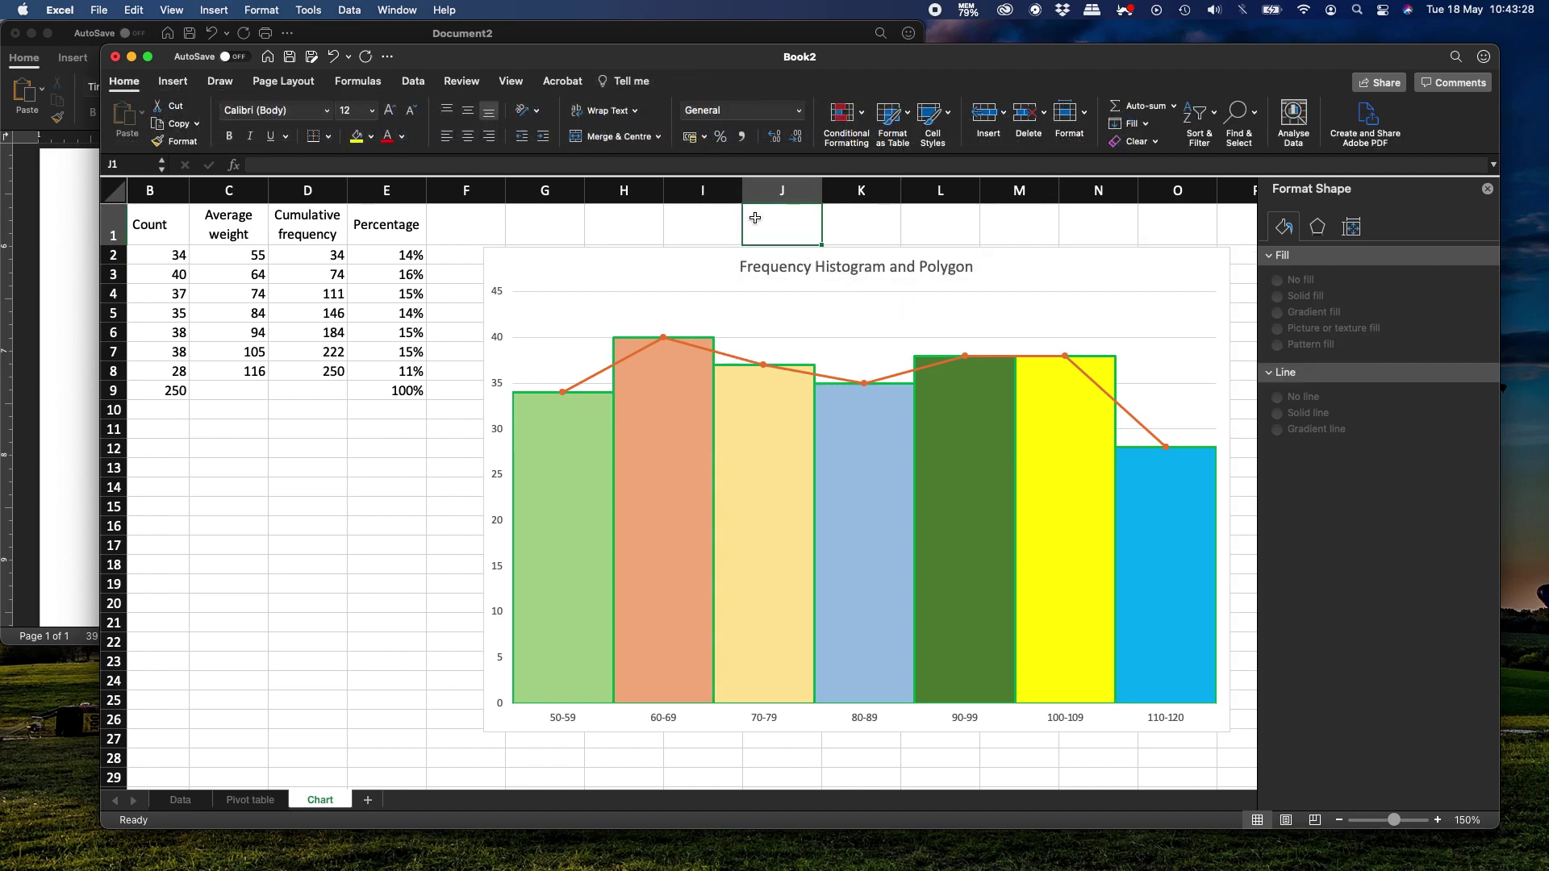
# - Examine the average weight cells on the Chart sheet, the pivot table's groups and values, and the source weights on the Data sheet
pyautogui.click(247, 263)
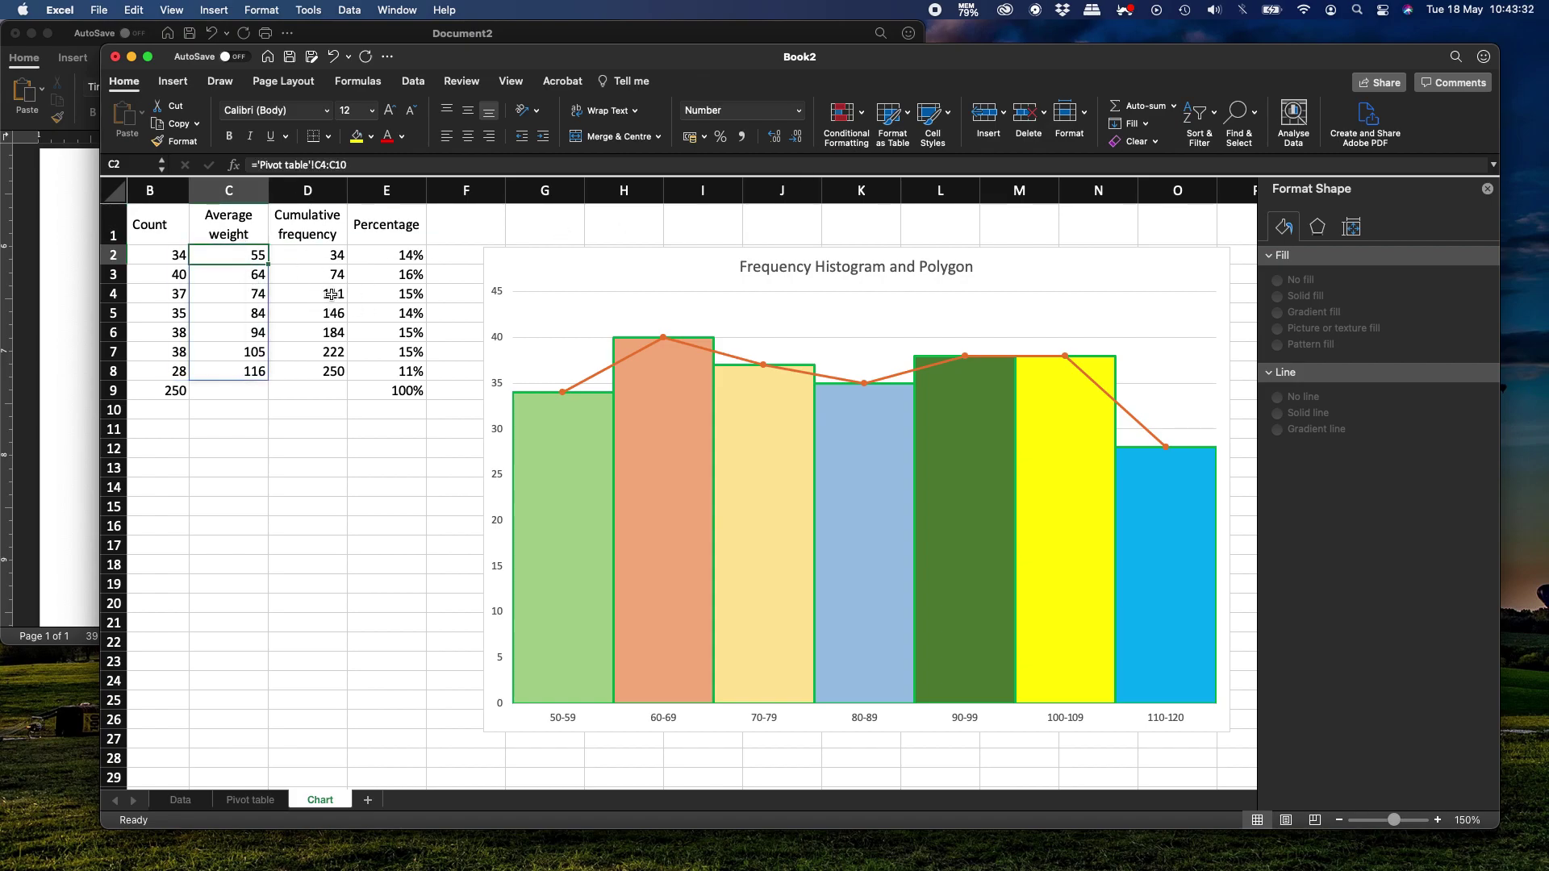
pyautogui.click(211, 294)
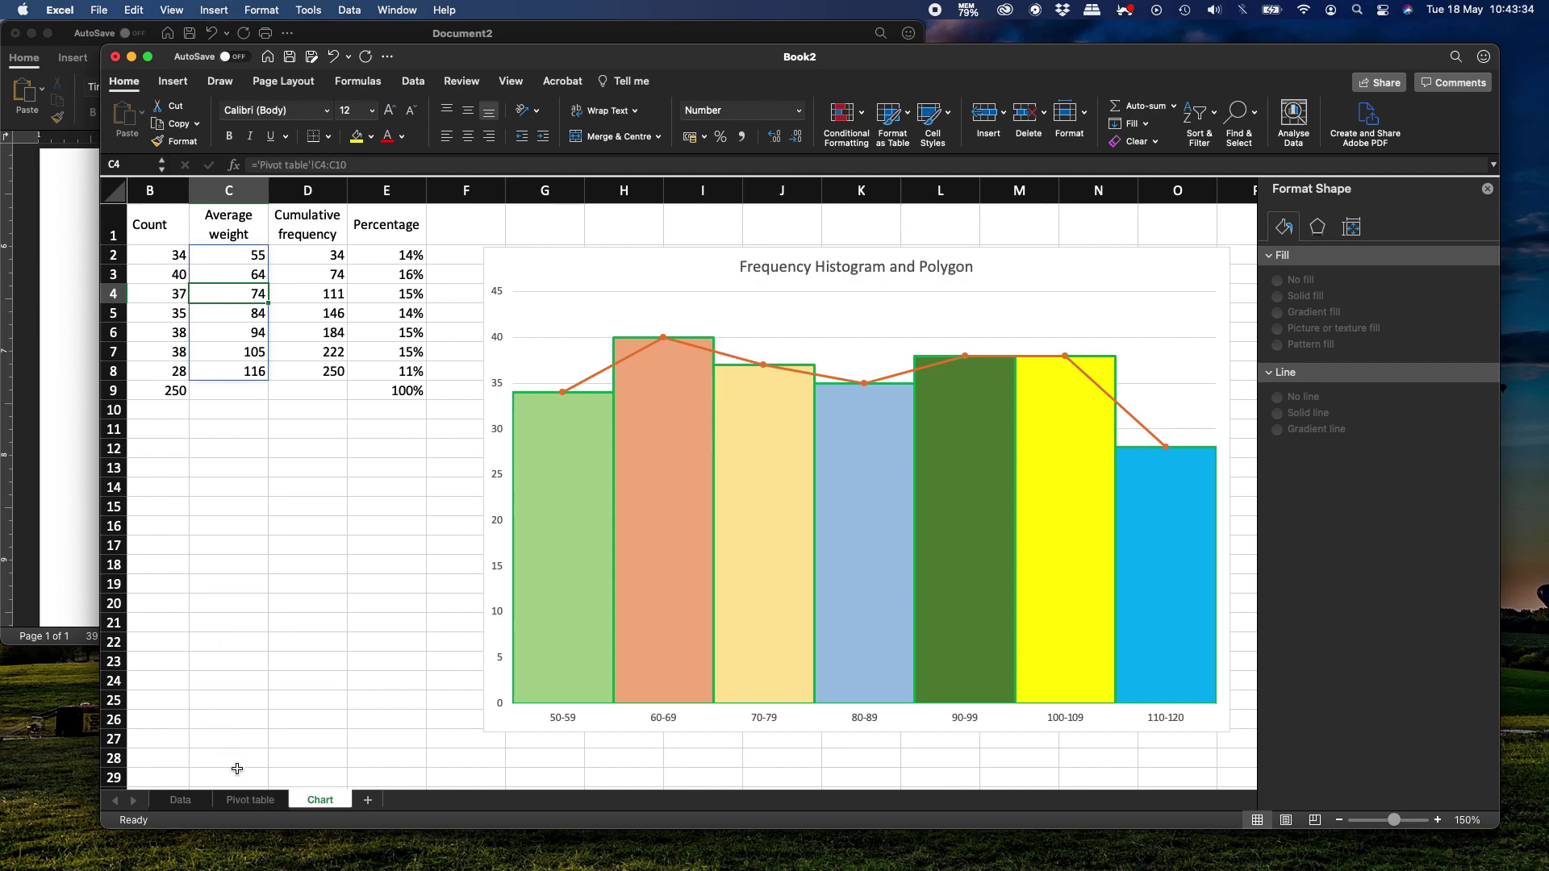
pyautogui.click(261, 802)
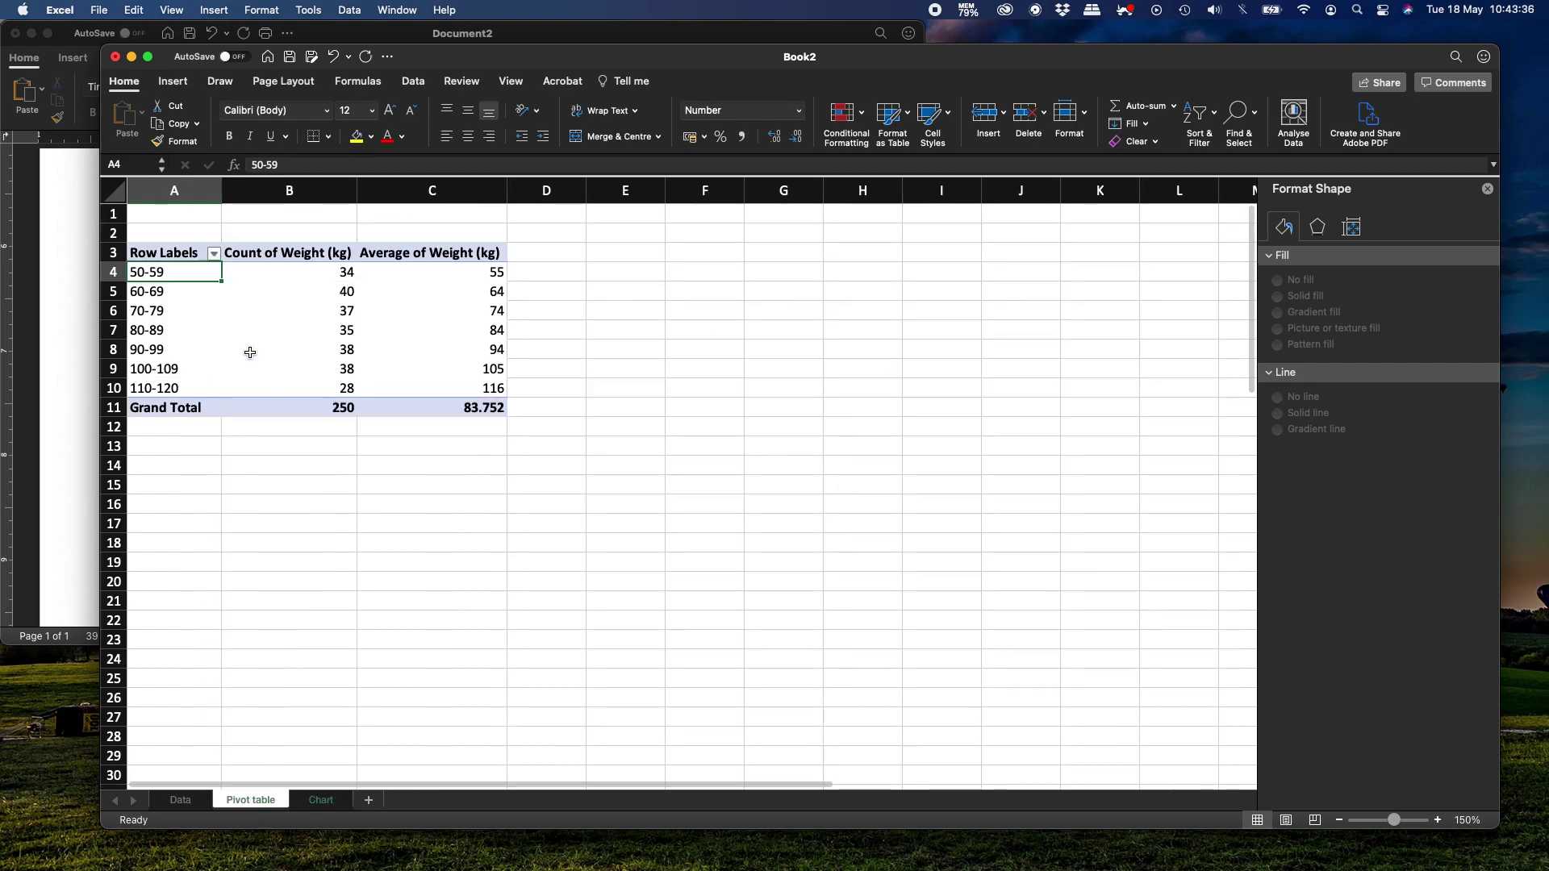
pyautogui.click(312, 349)
pyautogui.click(168, 338)
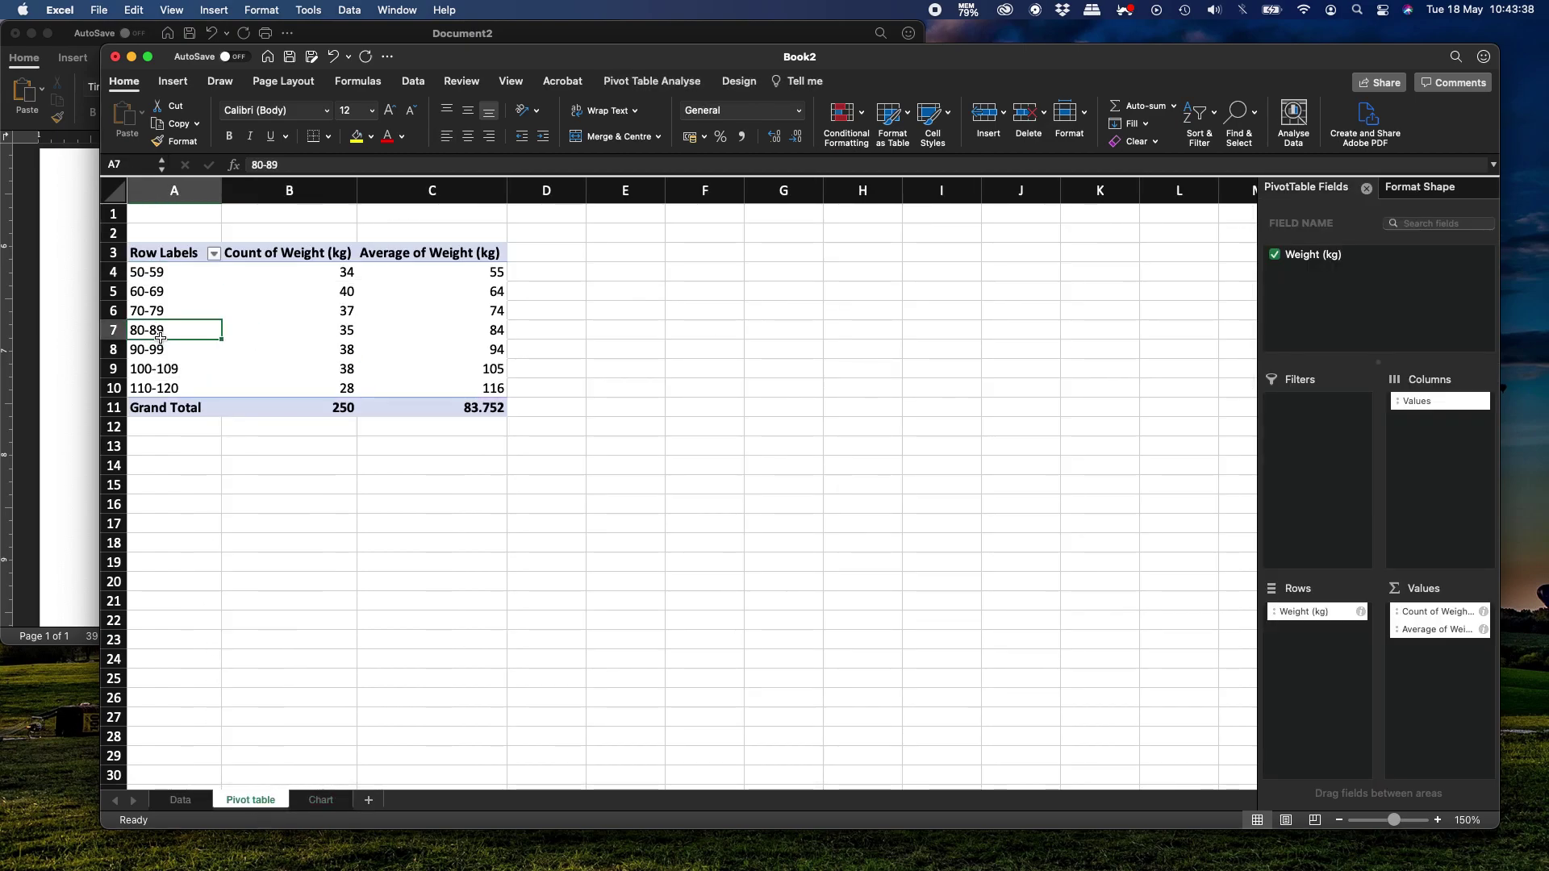
pyautogui.click(370, 312)
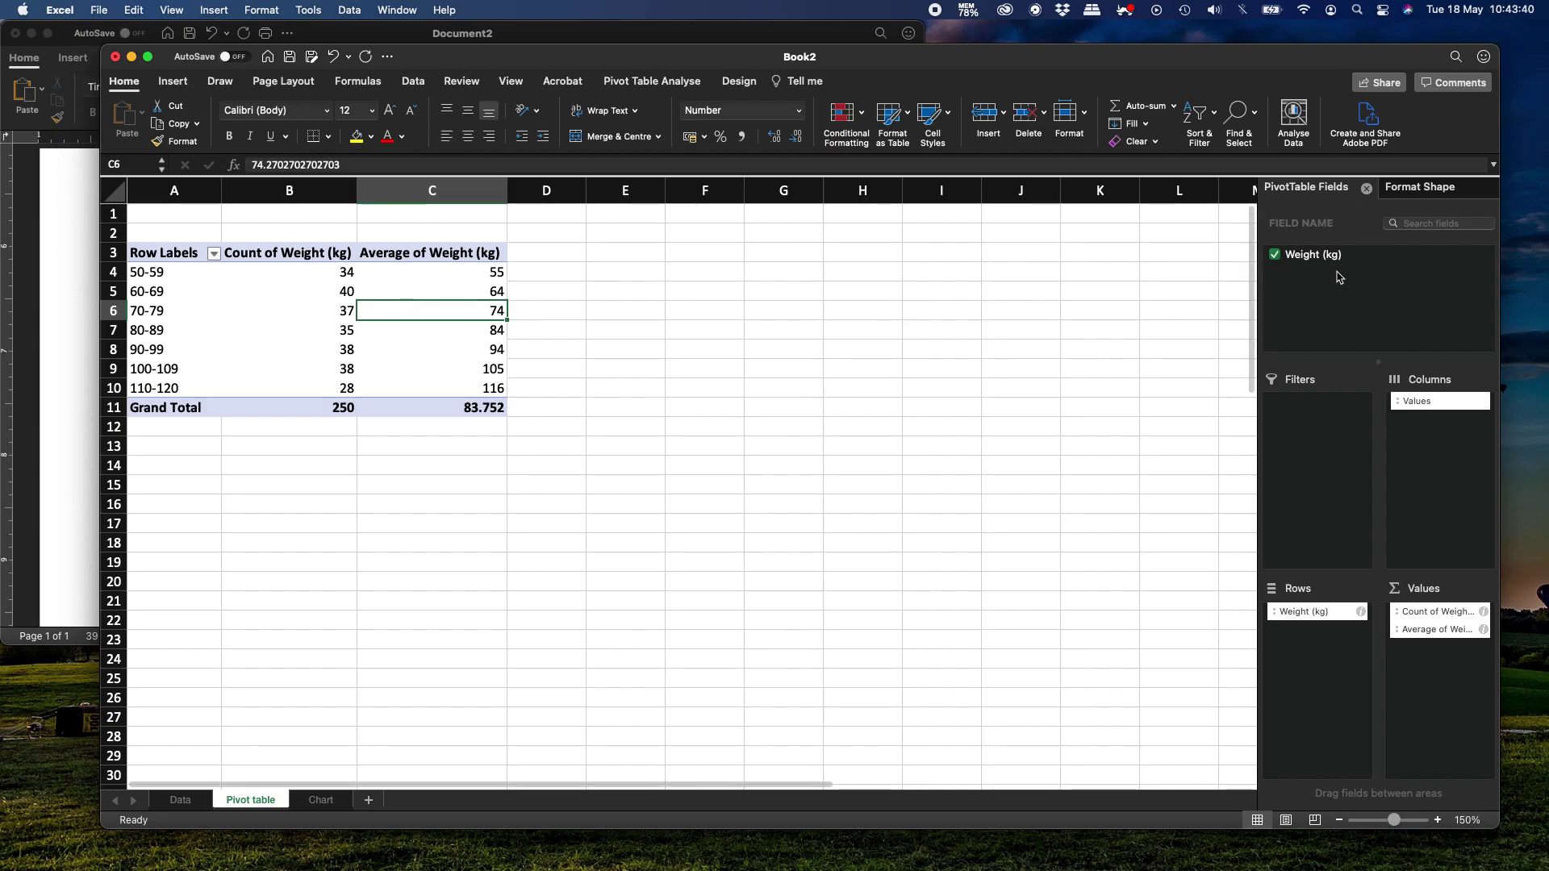
pyautogui.click(180, 801)
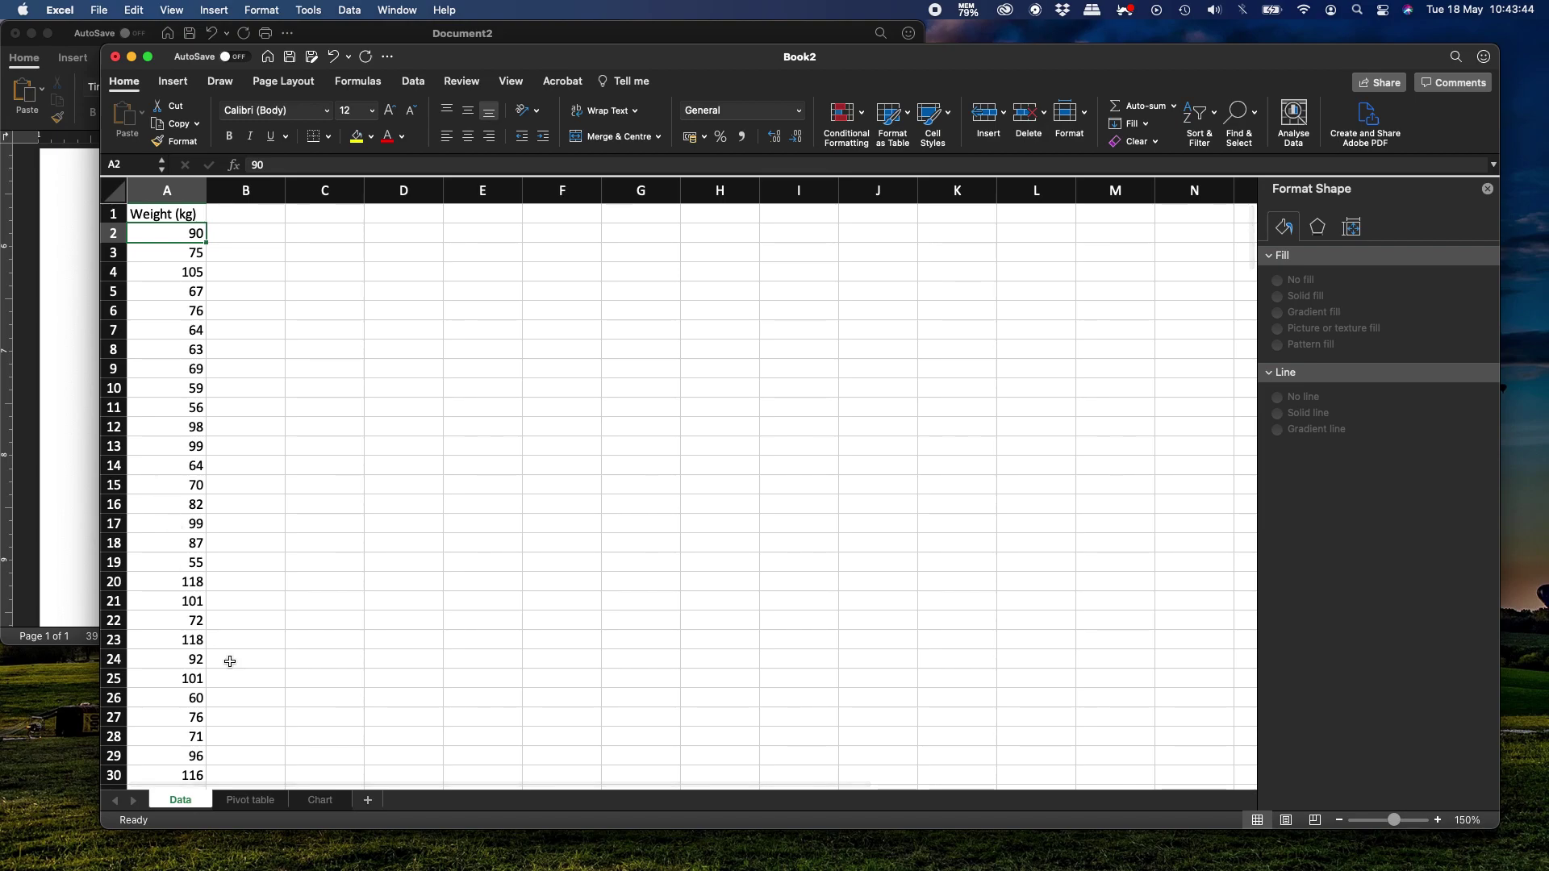
pyautogui.click(251, 801)
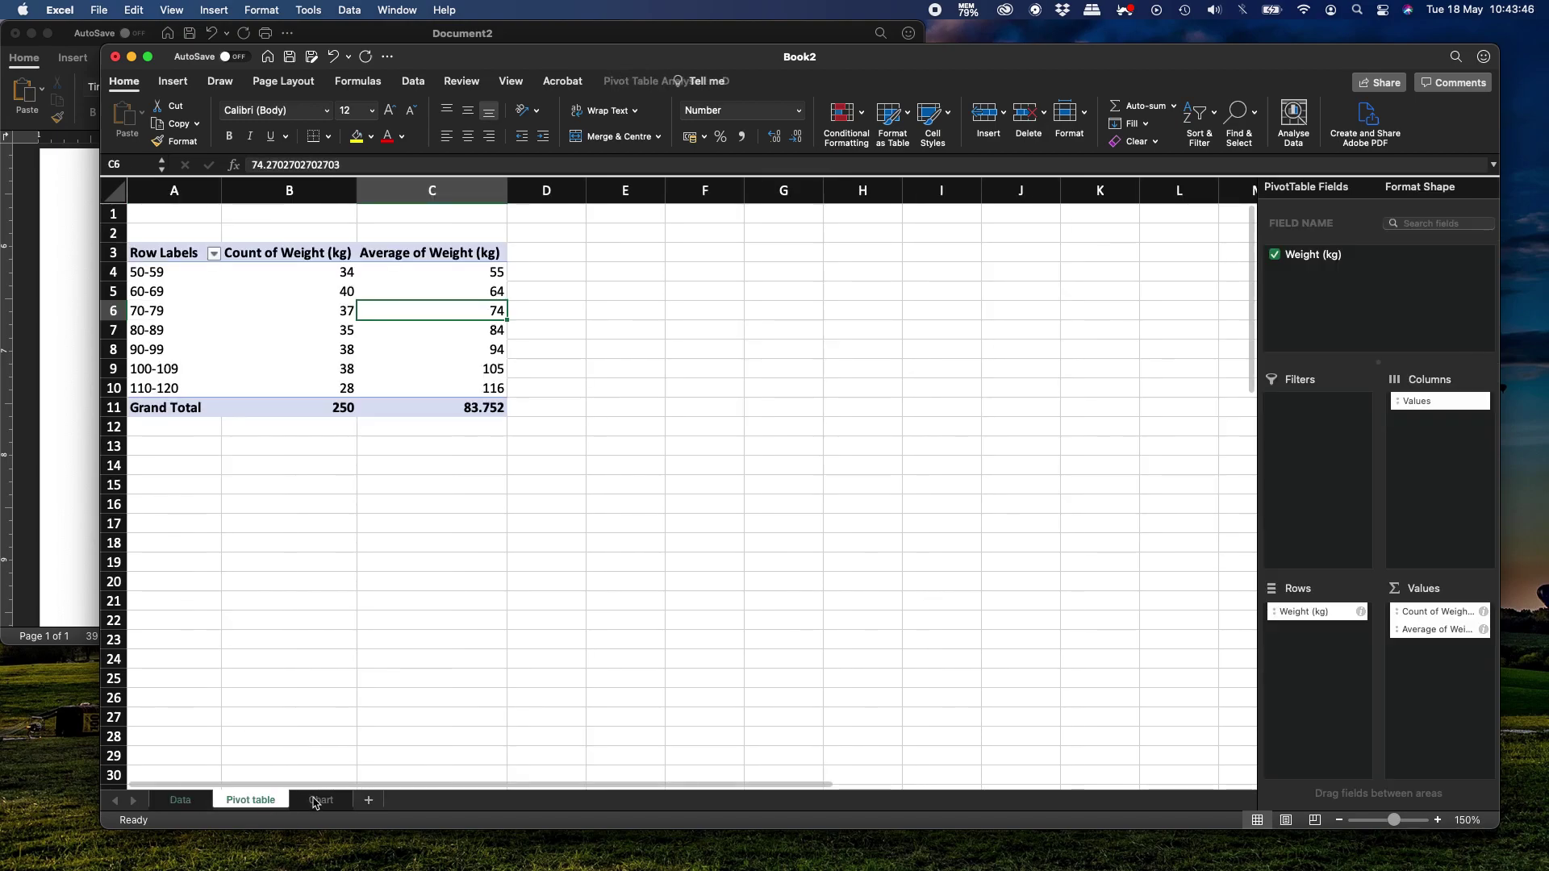
# - On the Chart sheet, move the chart slightly up and left, to about 4.9" from the left and 0.42" from the top
pyautogui.click(320, 800)
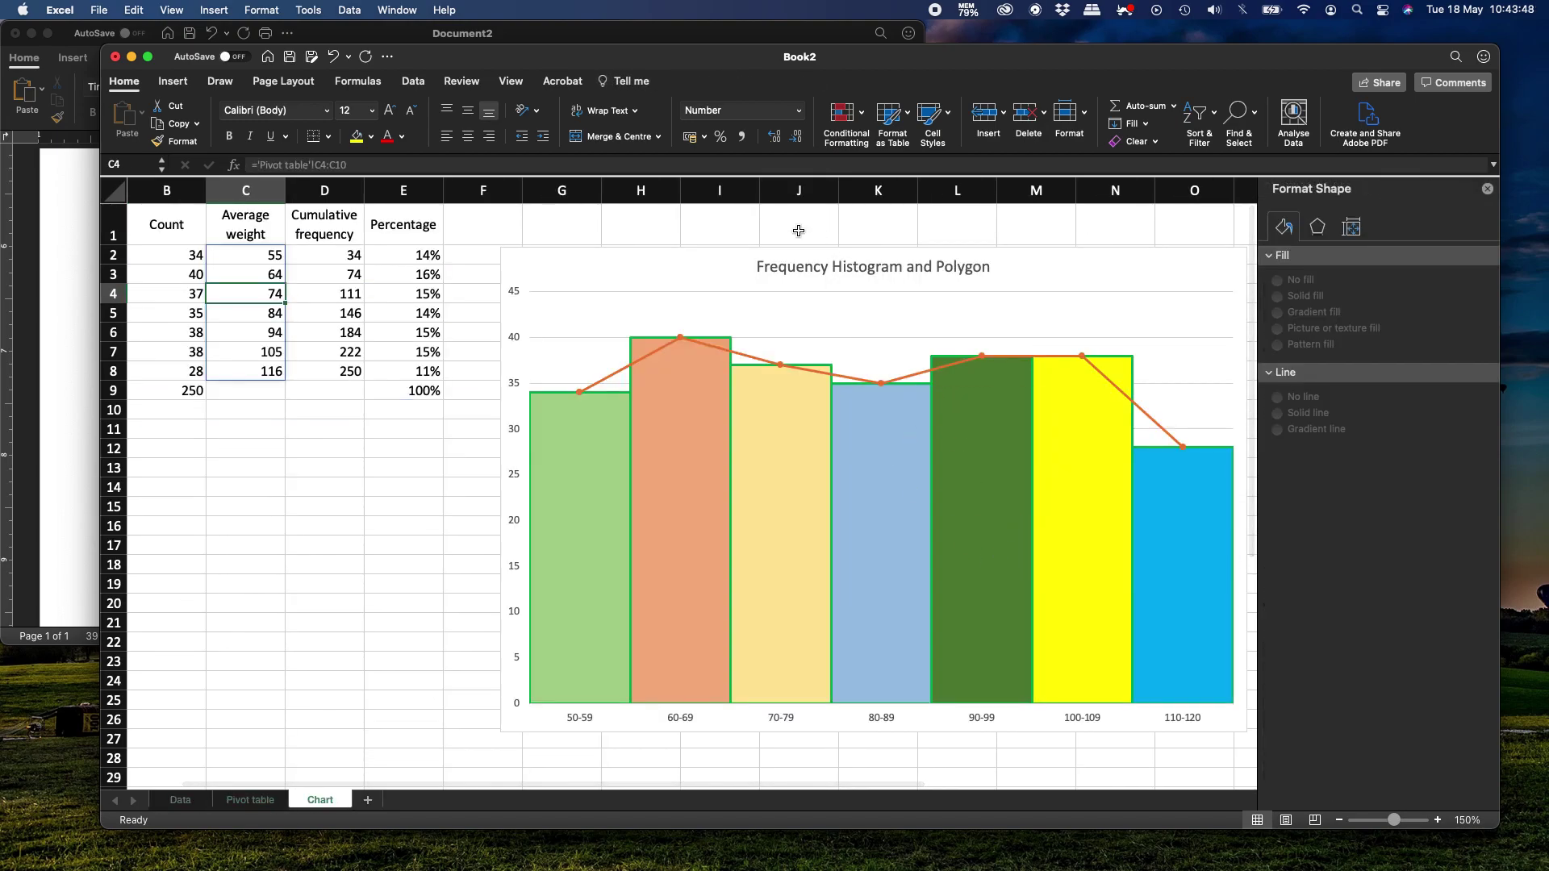
pyautogui.moveTo(712, 250); pyautogui.dragTo(686, 240)
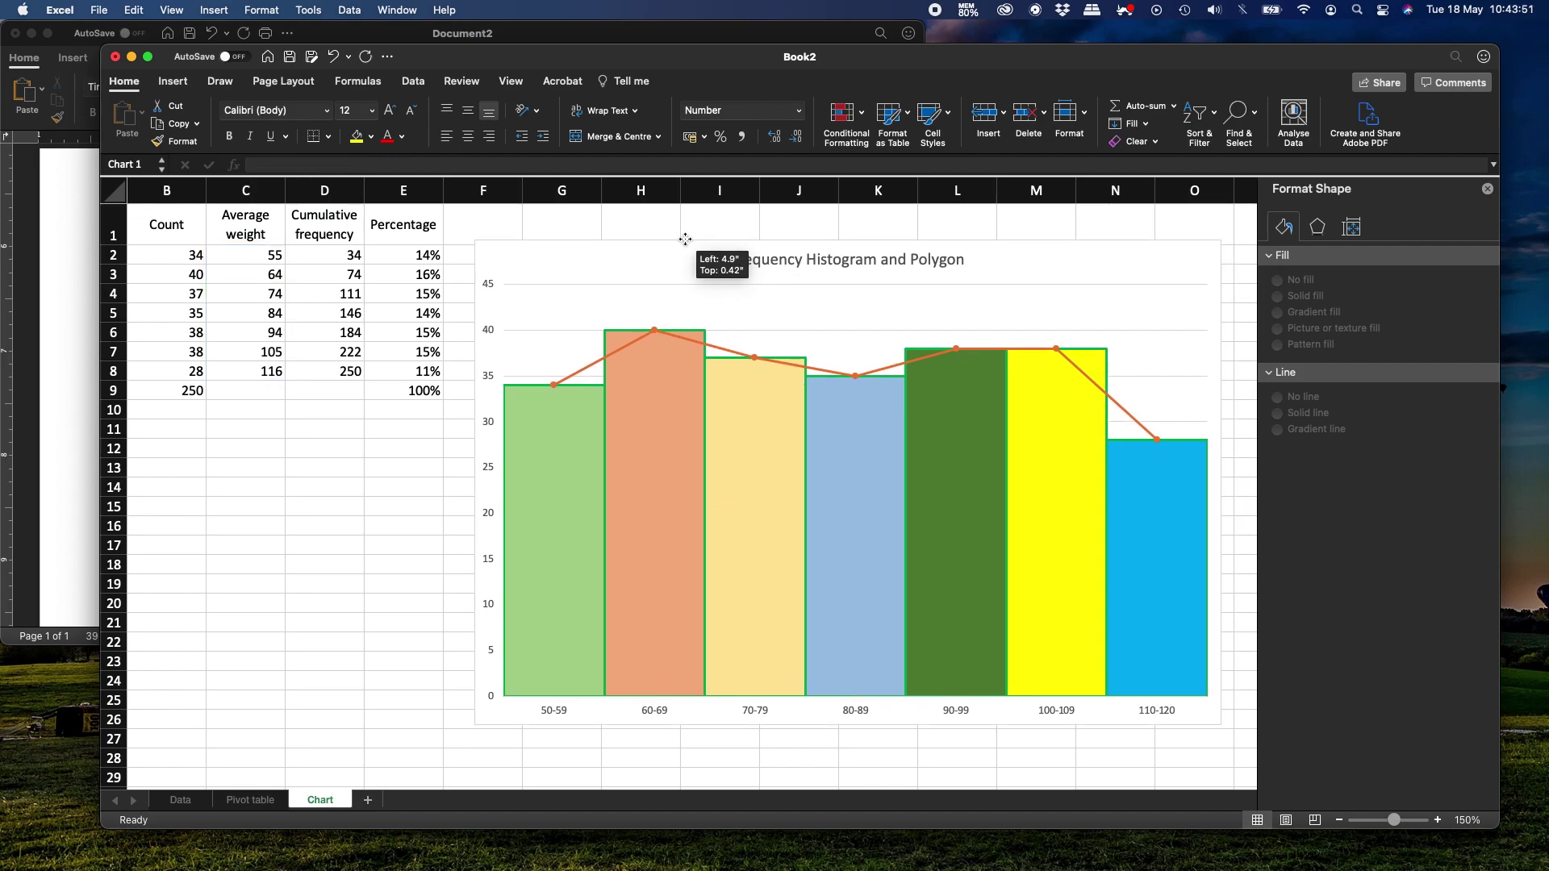
pyautogui.click(315, 638)
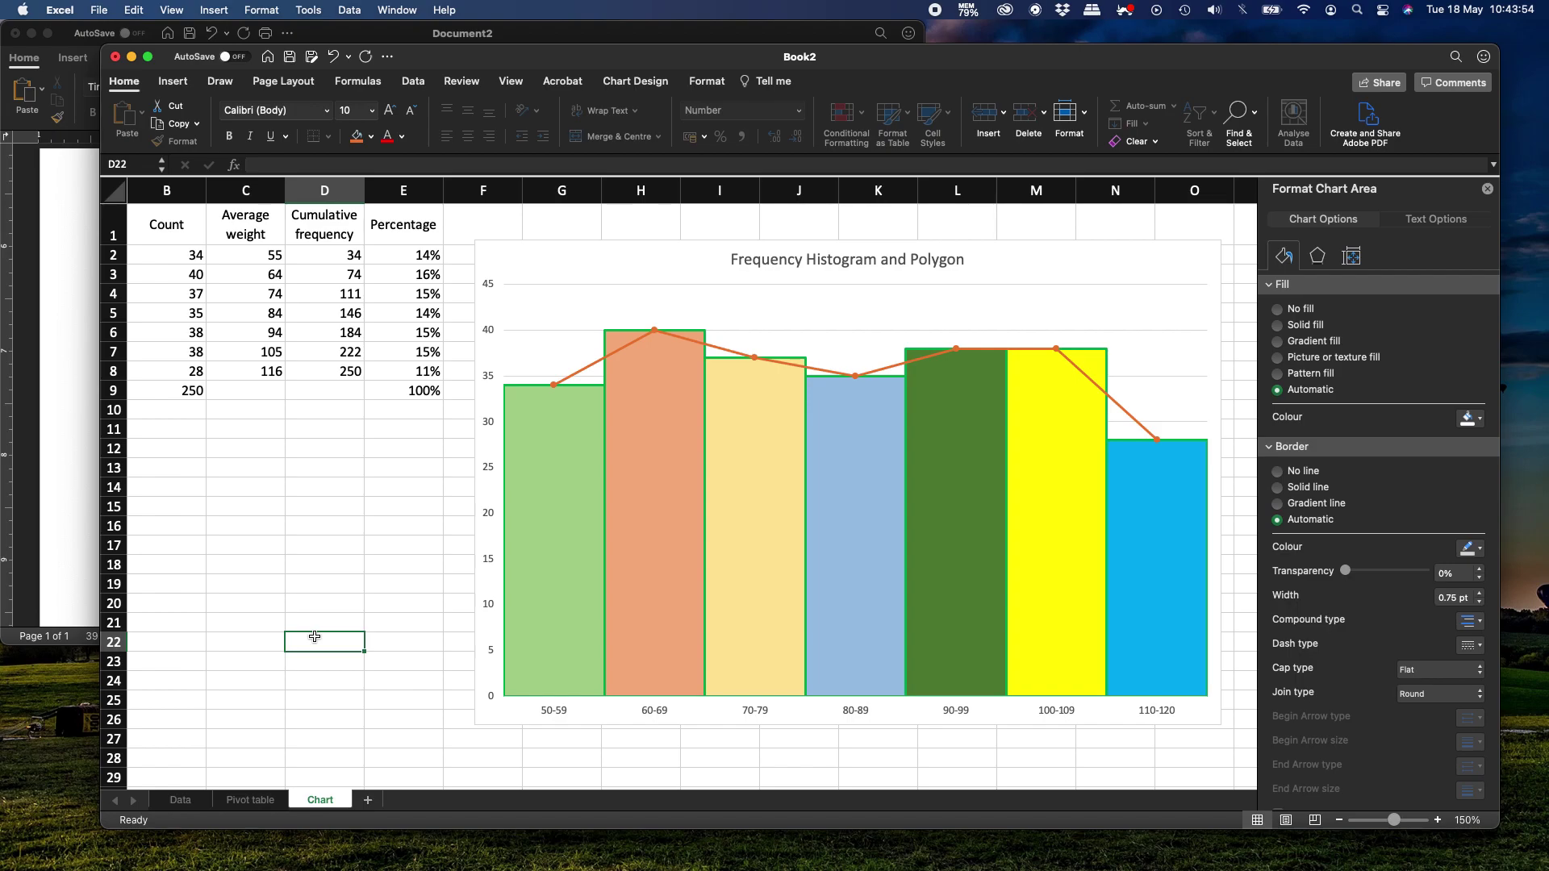